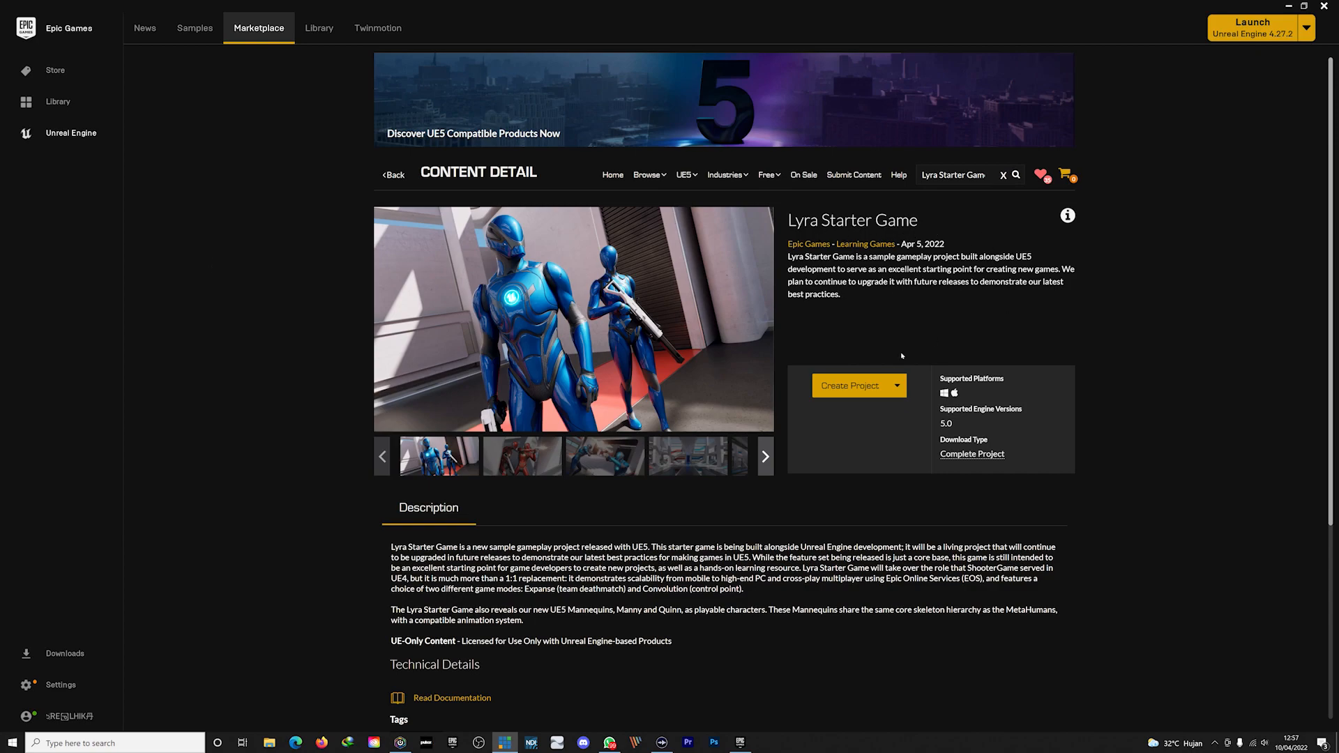
# - Start creating a project from the Lyra Starter Game sample
pyautogui.click(848, 386)
pyautogui.click(777, 370)
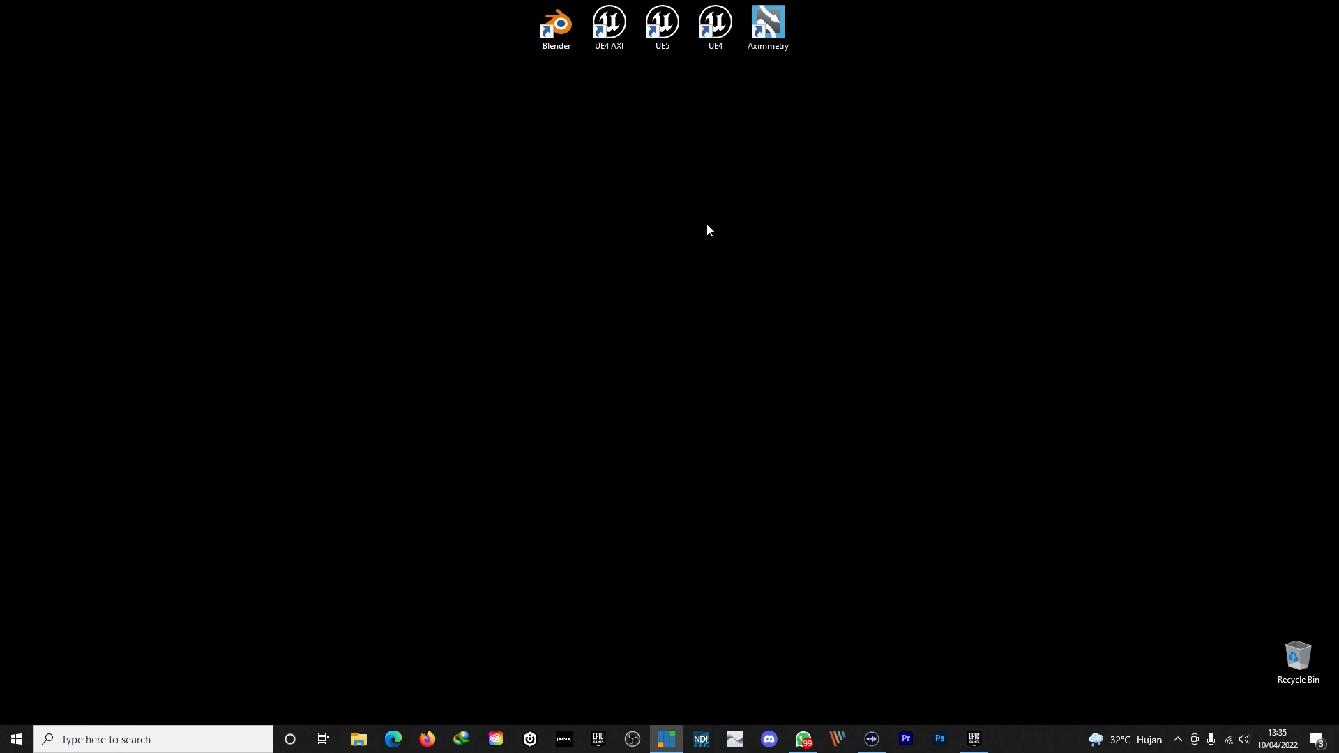
# - Launch UE5 and open the LyraStarterGame project from the LyraStarterGame folder in UE5 Projects
pyautogui.doubleClick(670, 22)
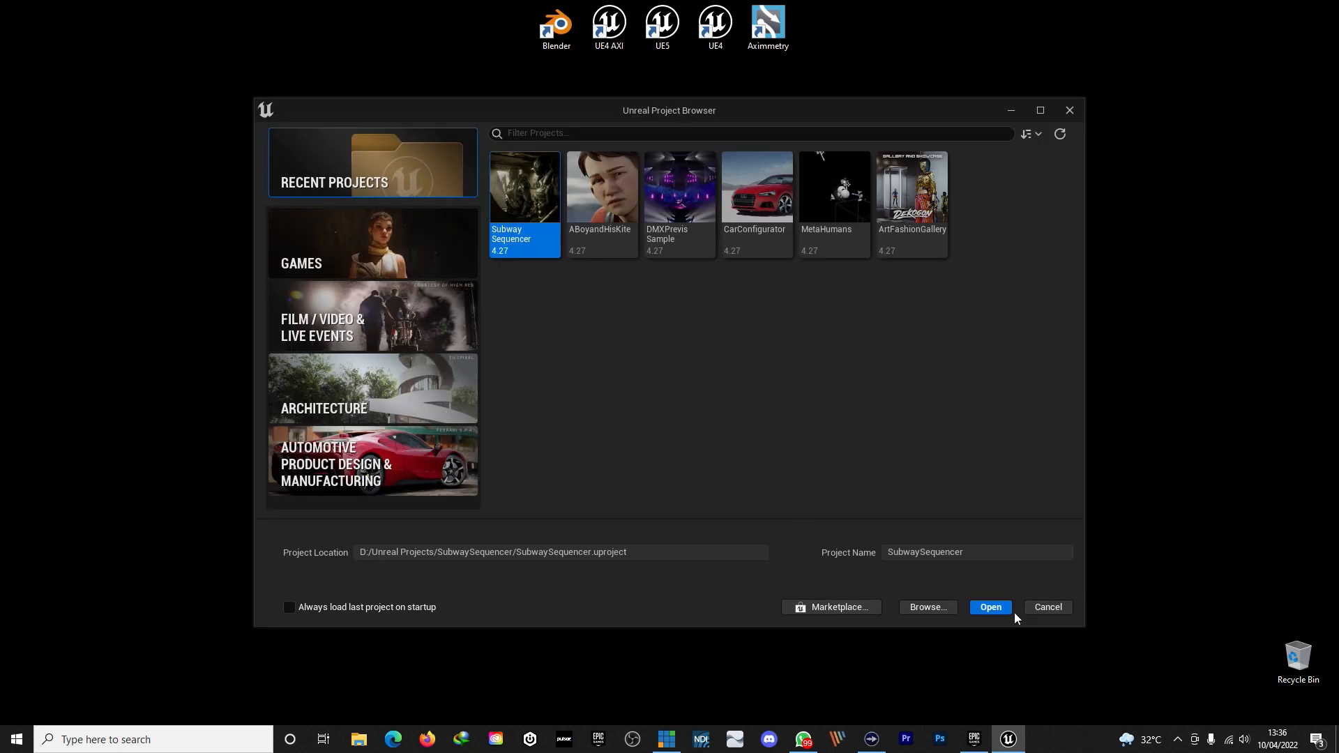
pyautogui.click(926, 608)
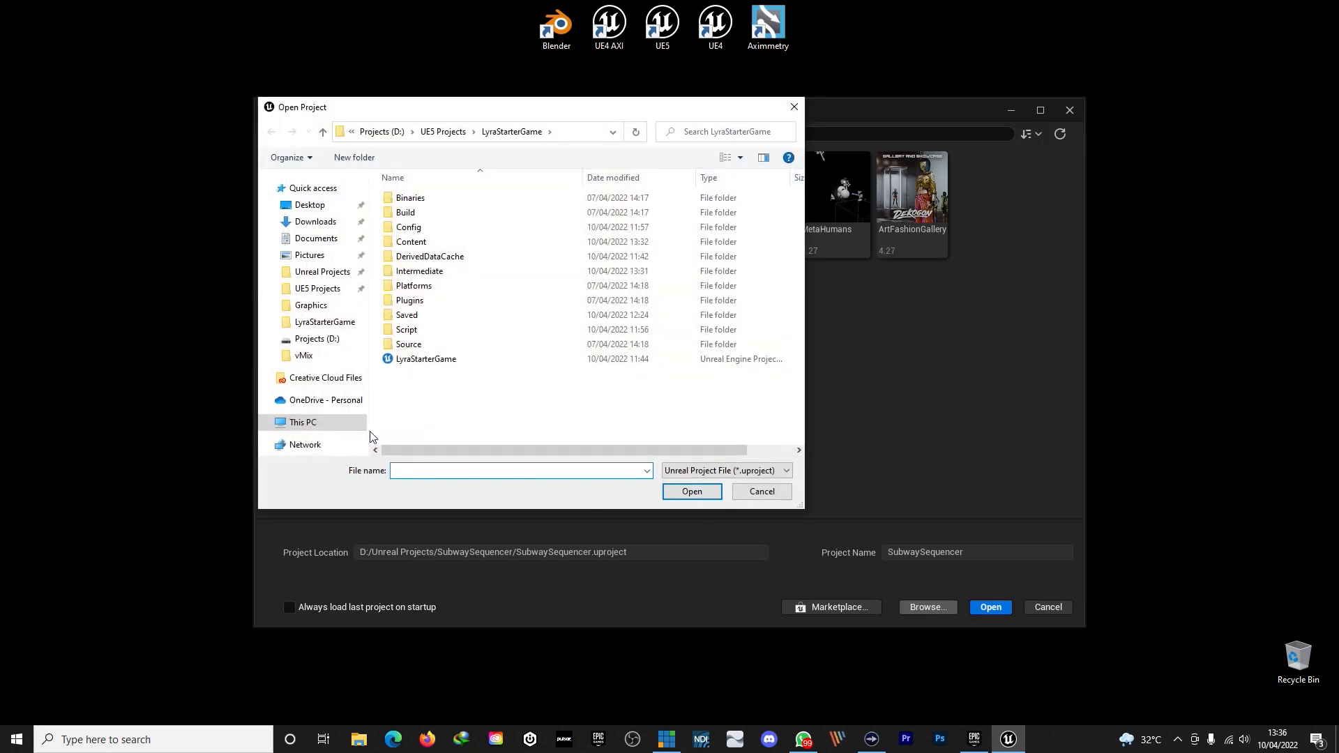
pyautogui.click(440, 363)
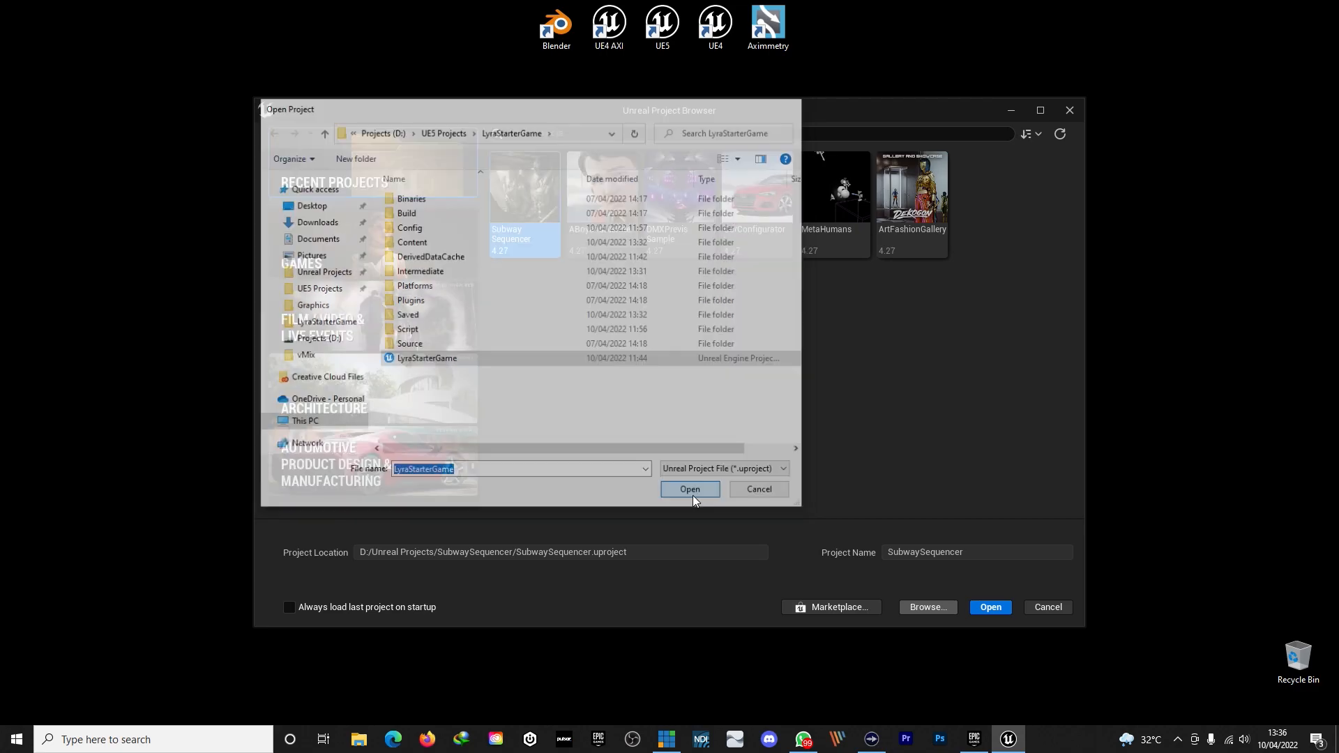
pyautogui.click(696, 492)
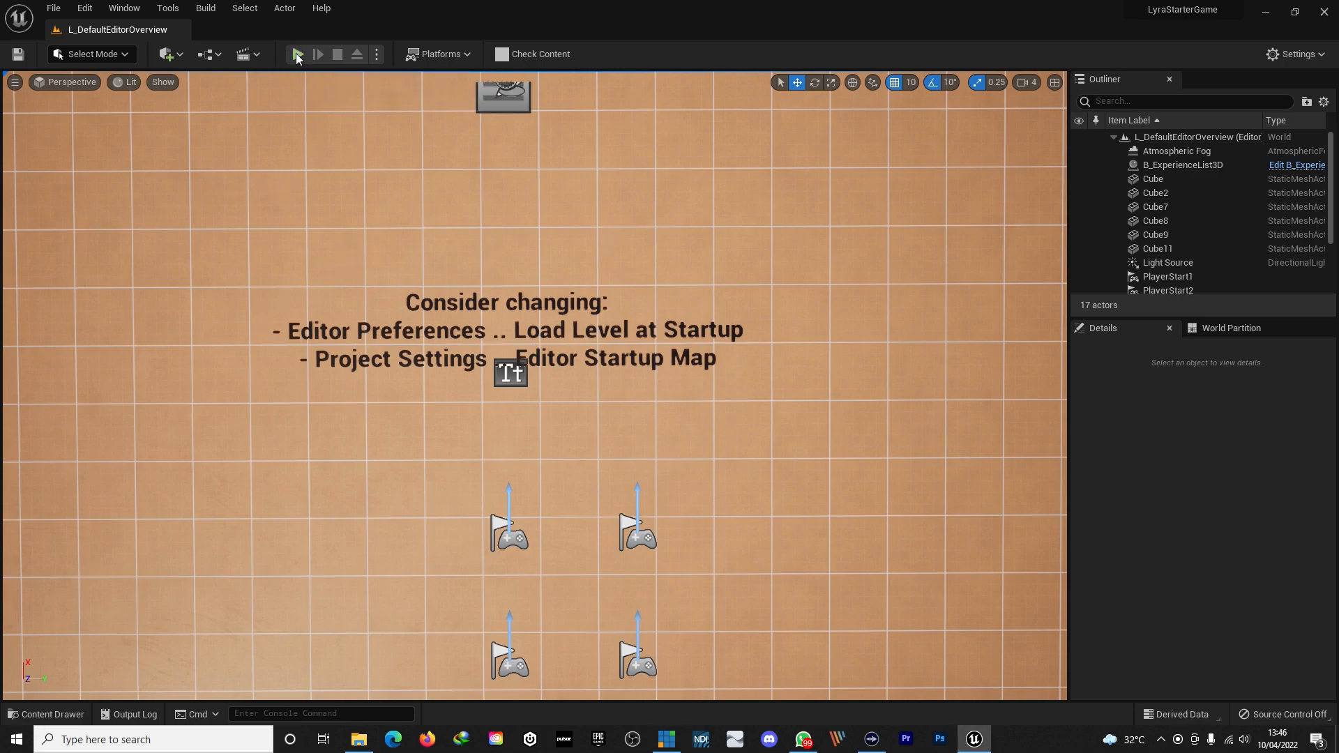
# - Play the L_DefaultEditorOverview level in the editor and open the game's video options
pyautogui.click(297, 54)
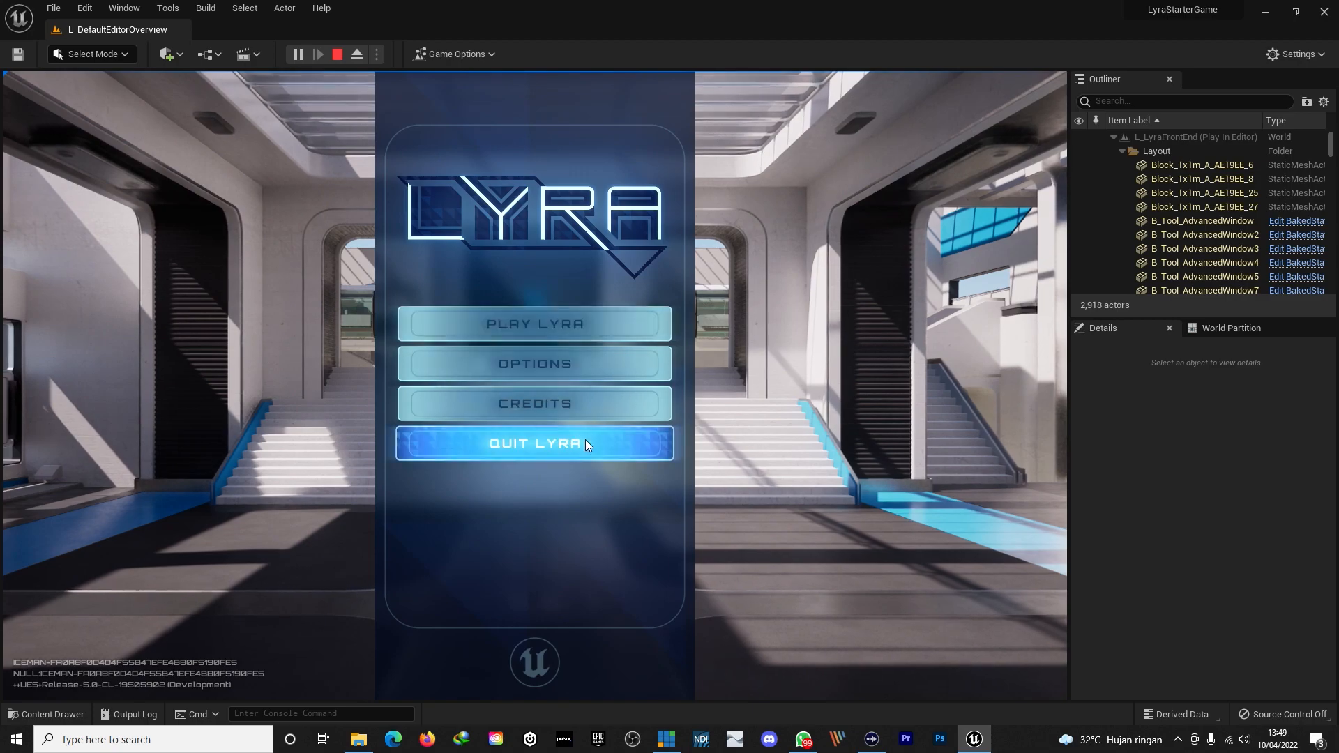
pyautogui.click(551, 363)
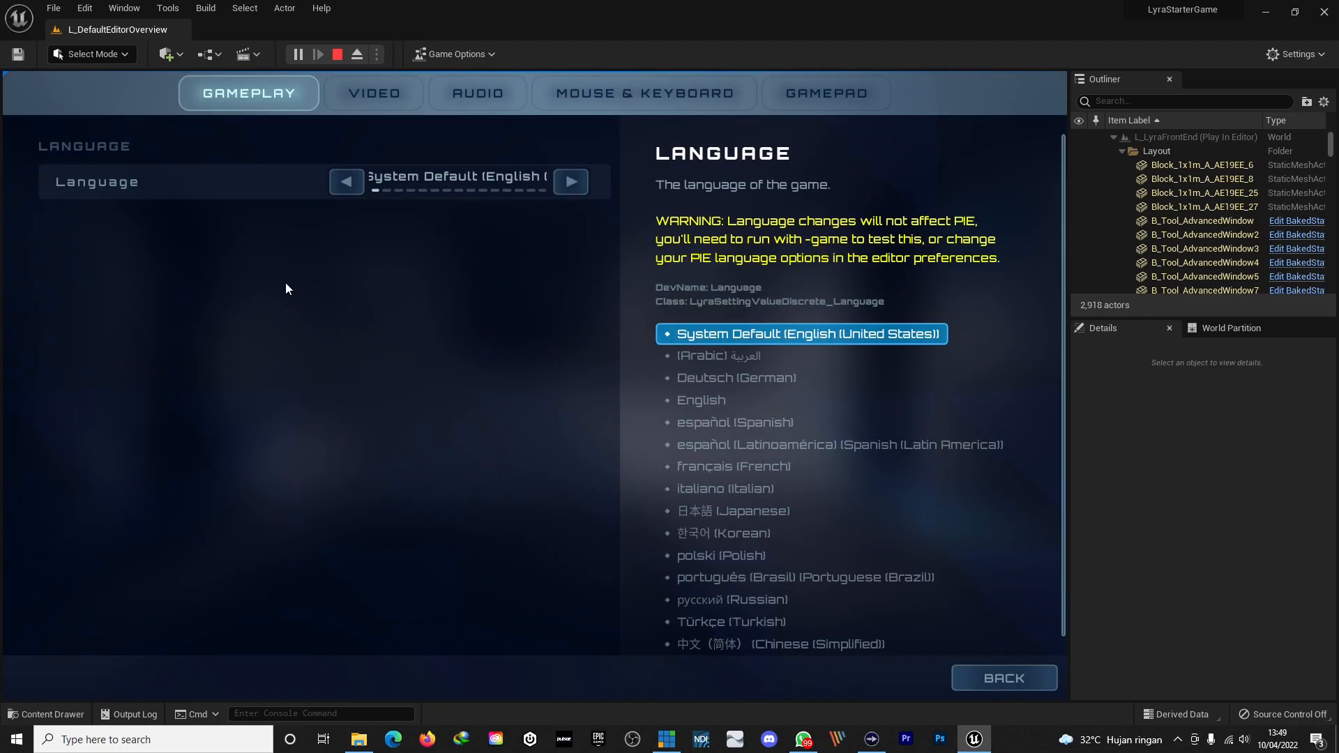
pyautogui.click(382, 87)
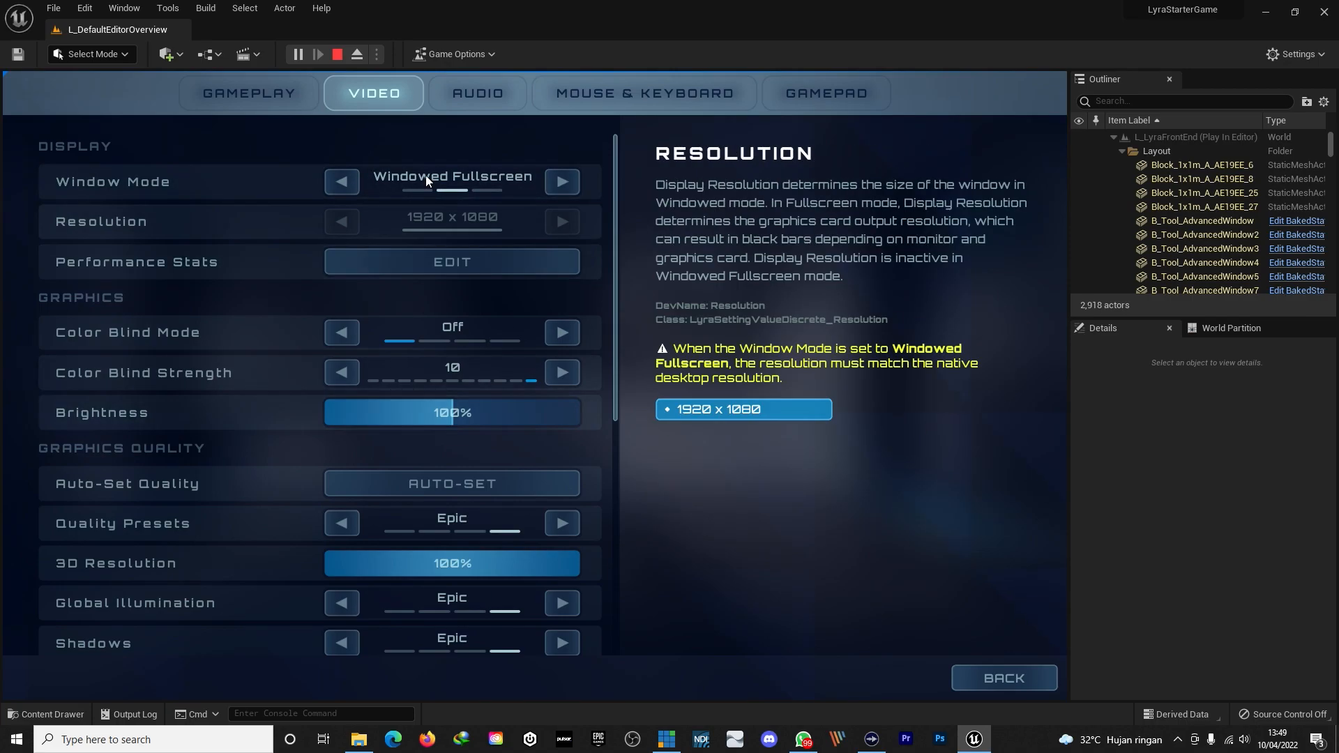
# - Set the game's music volume to 49%, apply the change and return to the Lyra title menu
pyautogui.click(471, 92)
pyautogui.moveTo(577, 221); pyautogui.dragTo(458, 225)
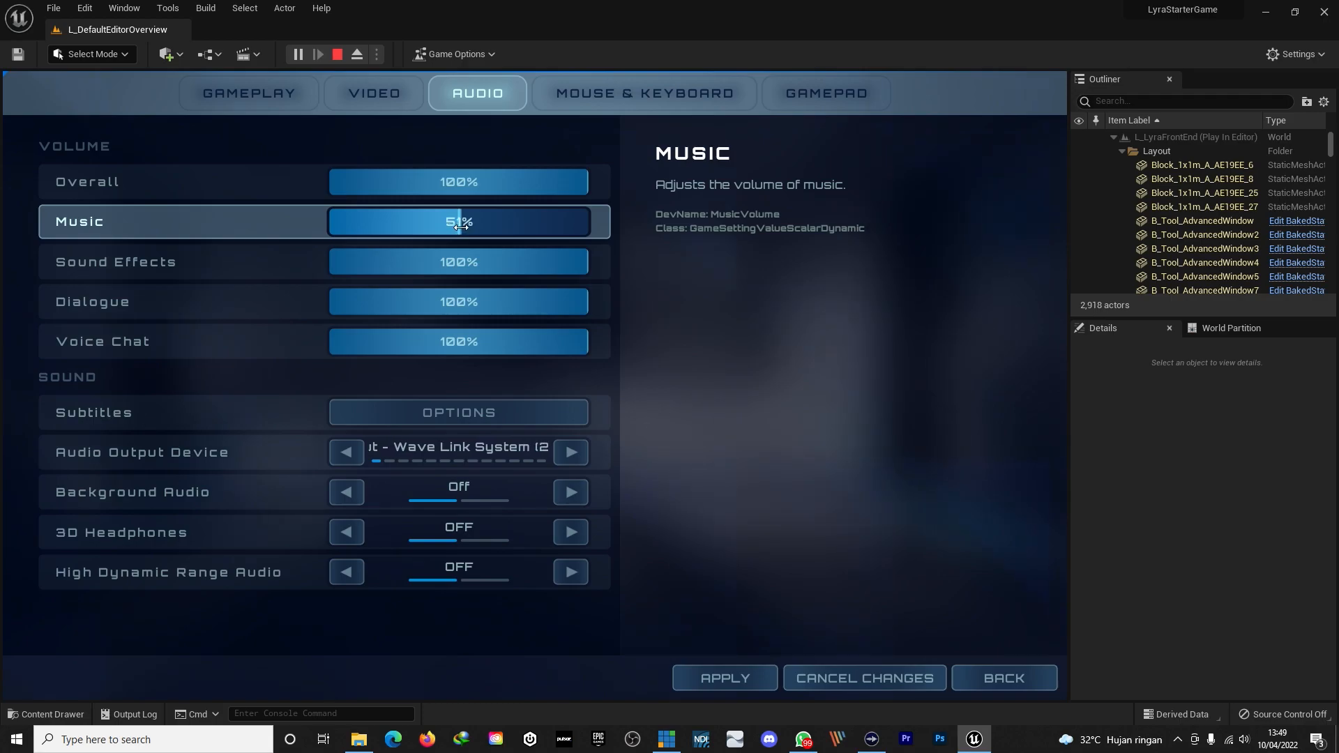
pyautogui.moveTo(462, 223); pyautogui.dragTo(457, 223)
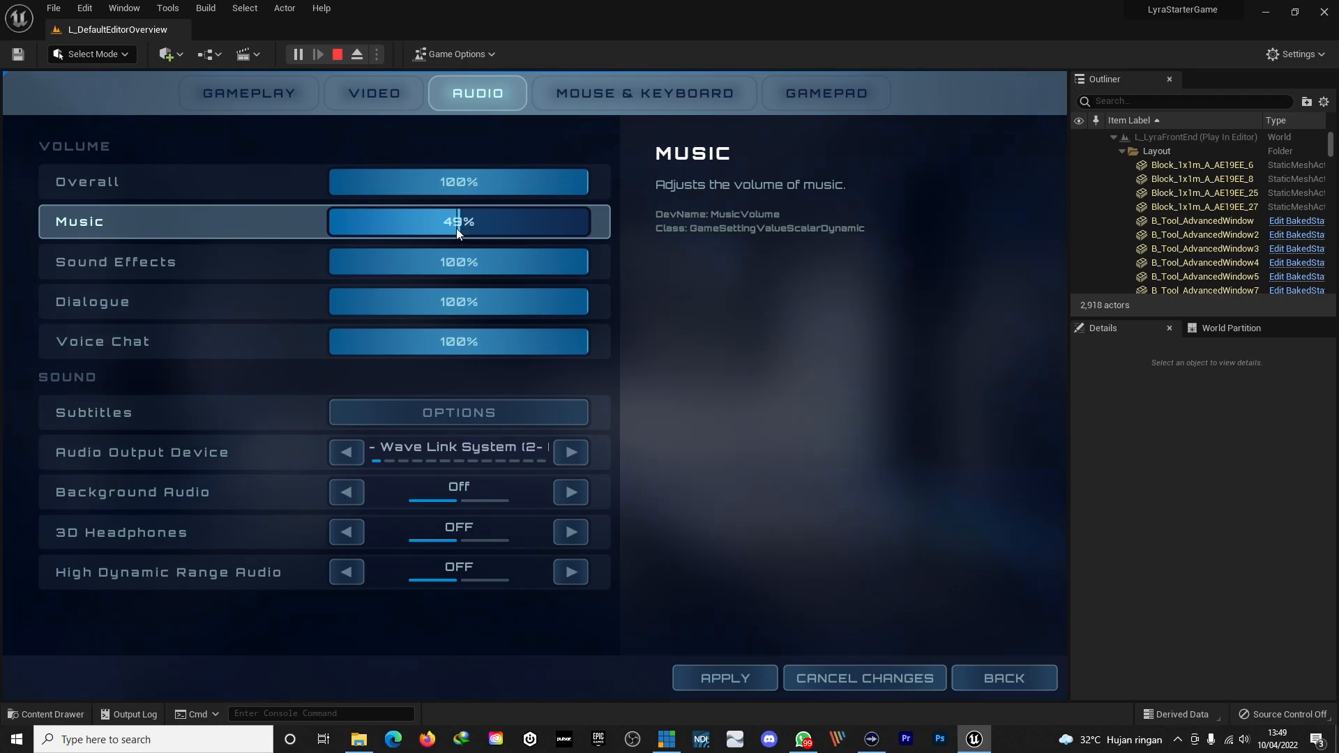
pyautogui.click(726, 688)
pyautogui.click(1015, 679)
# - Start hosting a new Elimination match on the Expanse map
pyautogui.click(529, 325)
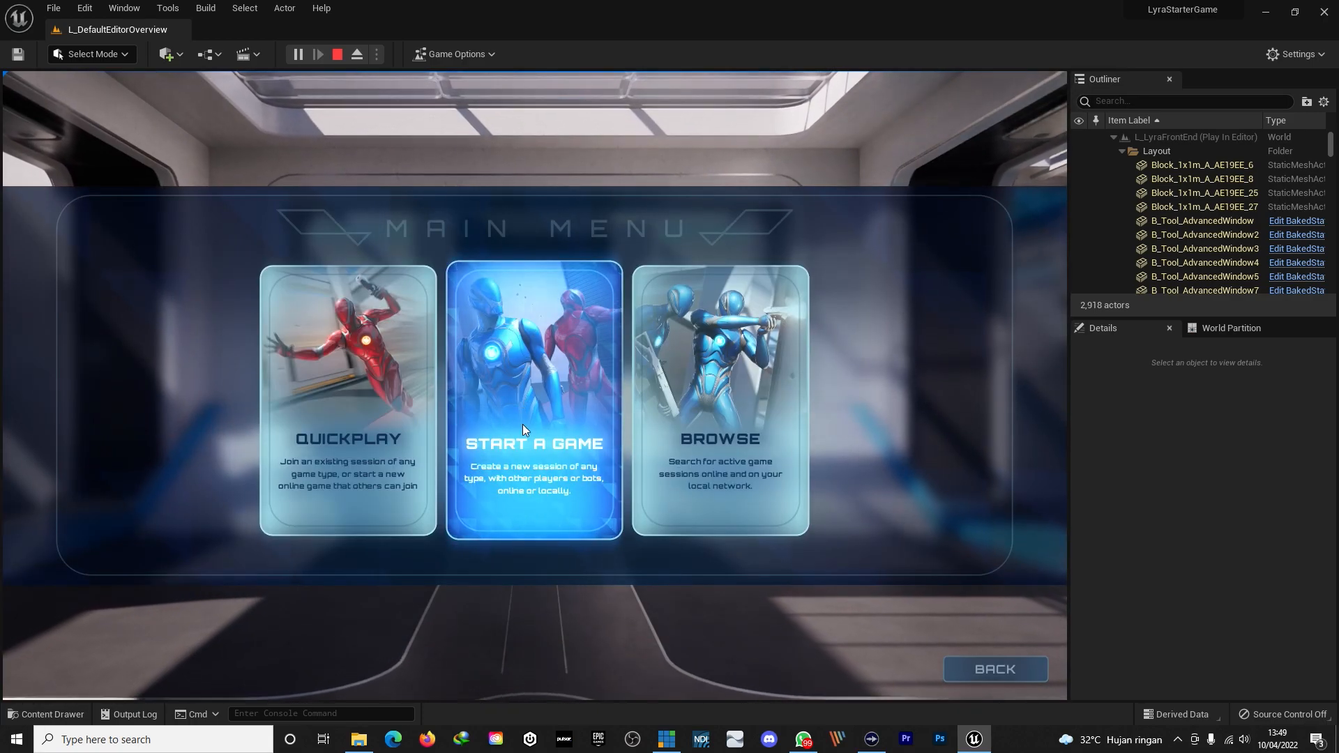
pyautogui.click(537, 391)
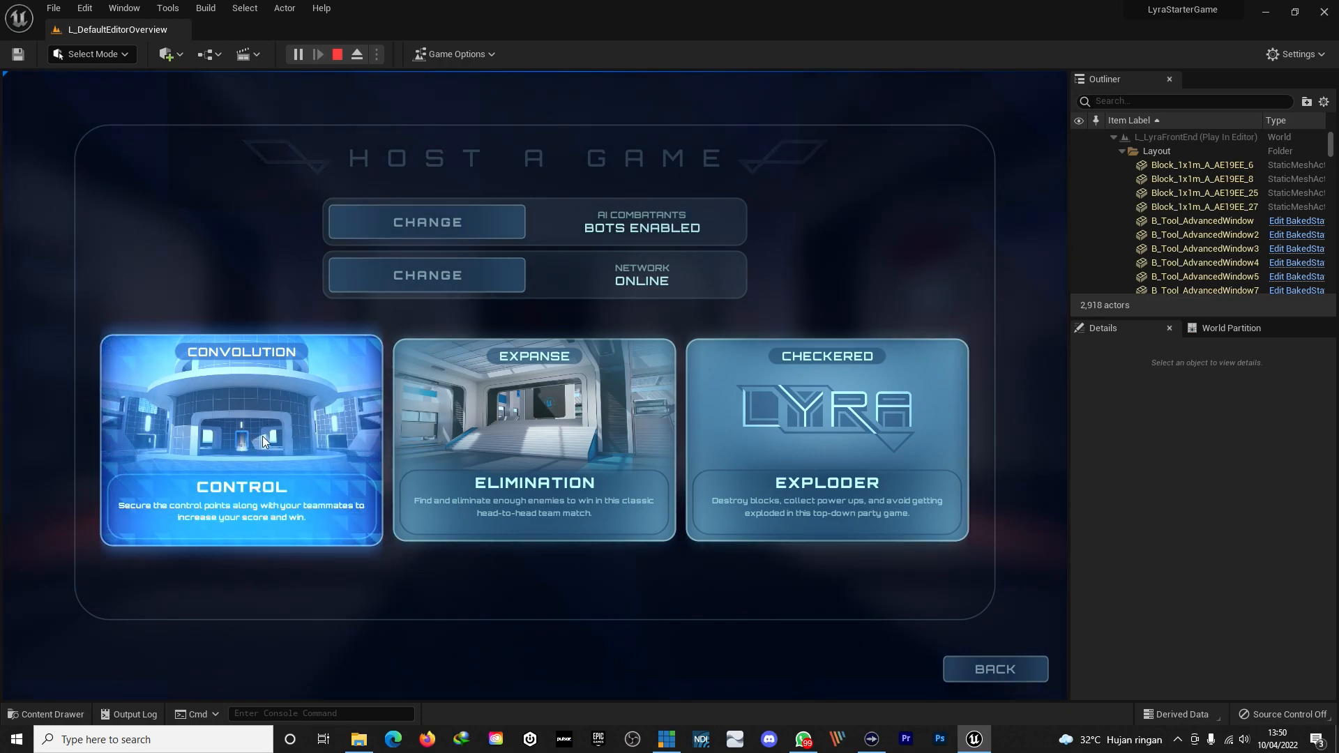
pyautogui.click(571, 408)
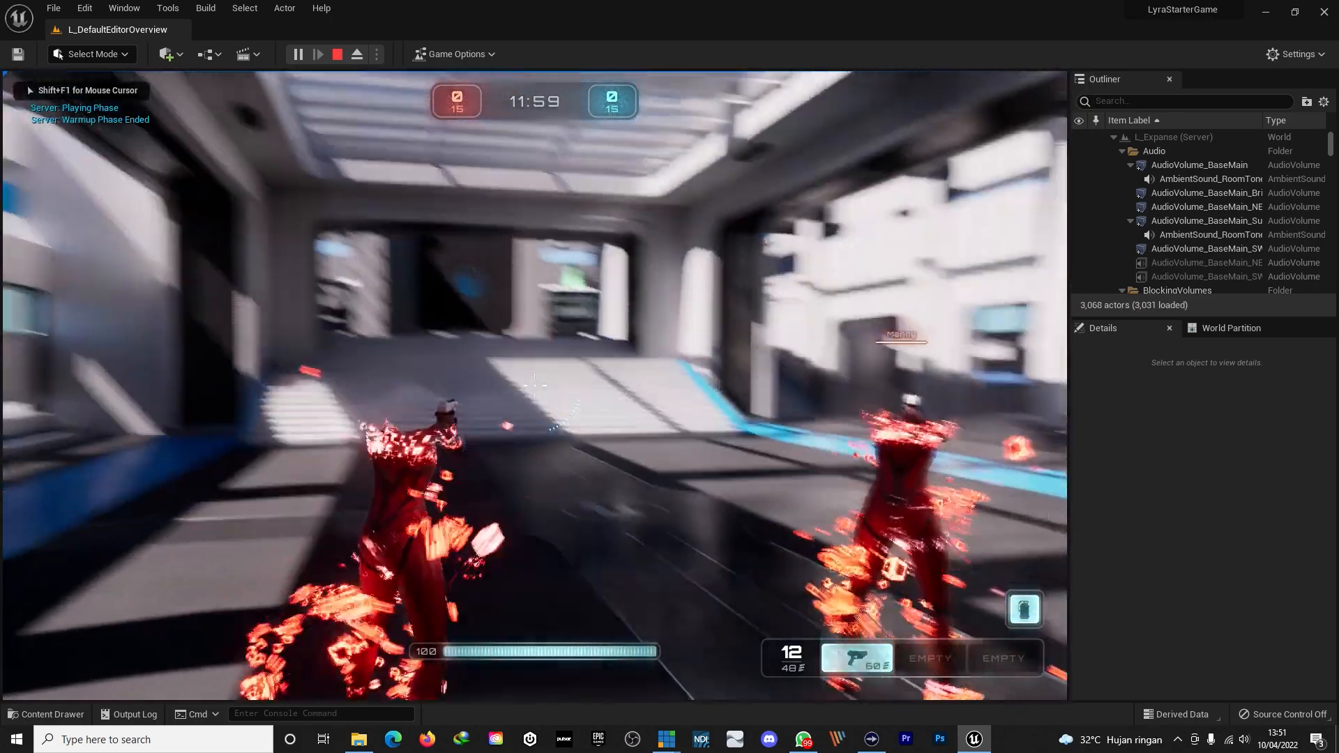
# - Play-test character movement by running to the blue glowing pistol pad and back across the spawn hall
pyautogui.press('w')
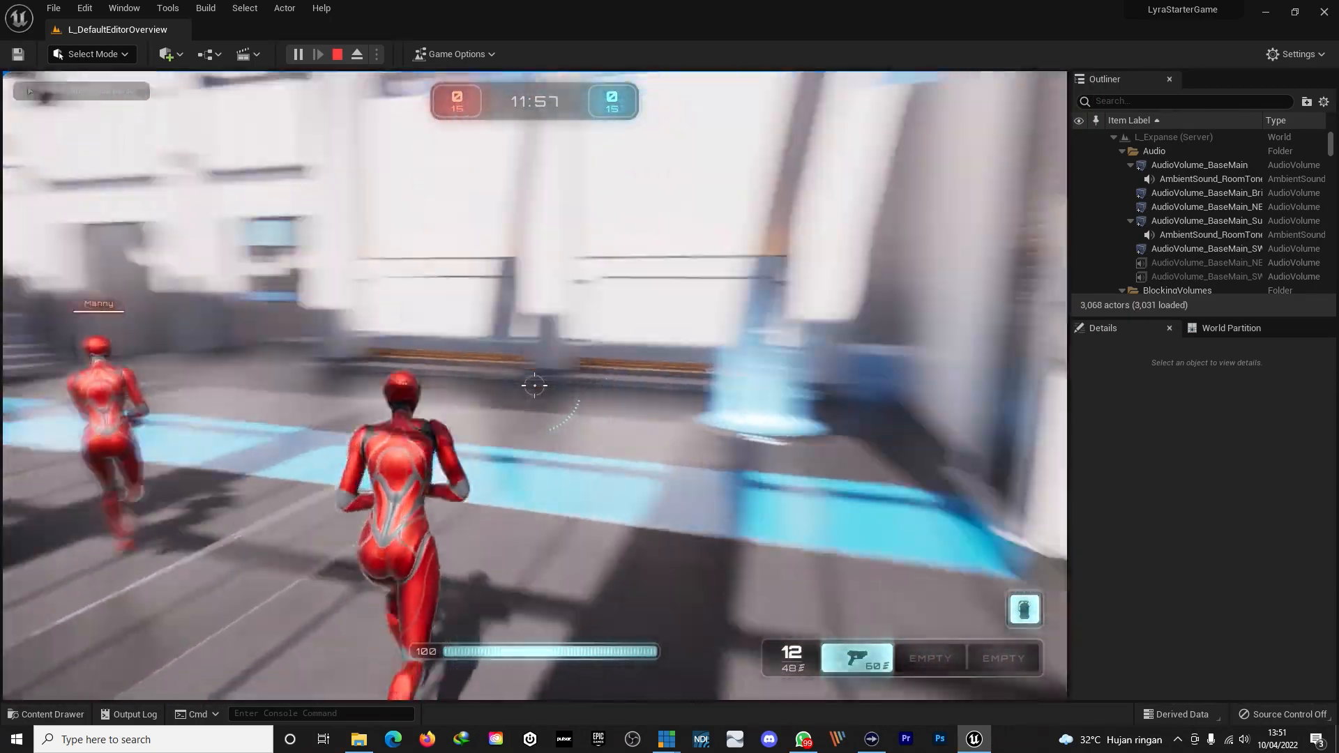
pyautogui.press('w')
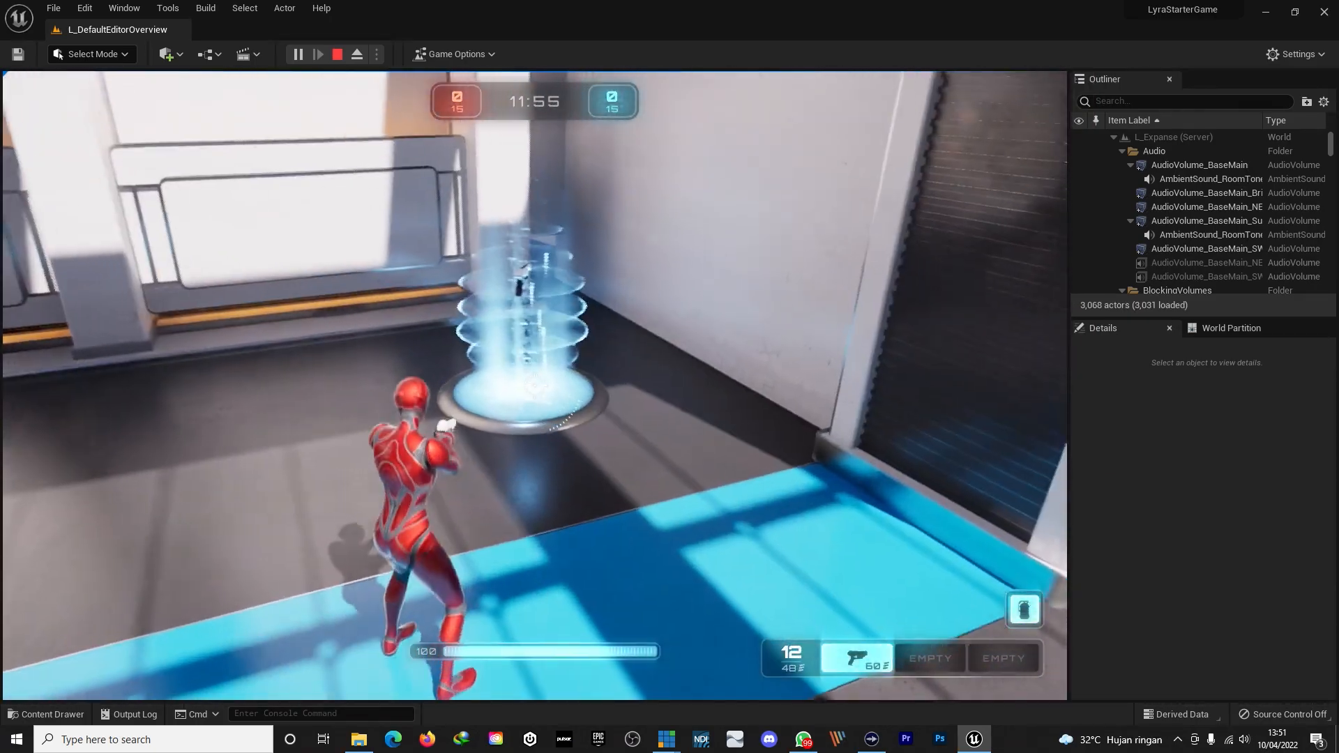
pyautogui.press('w')
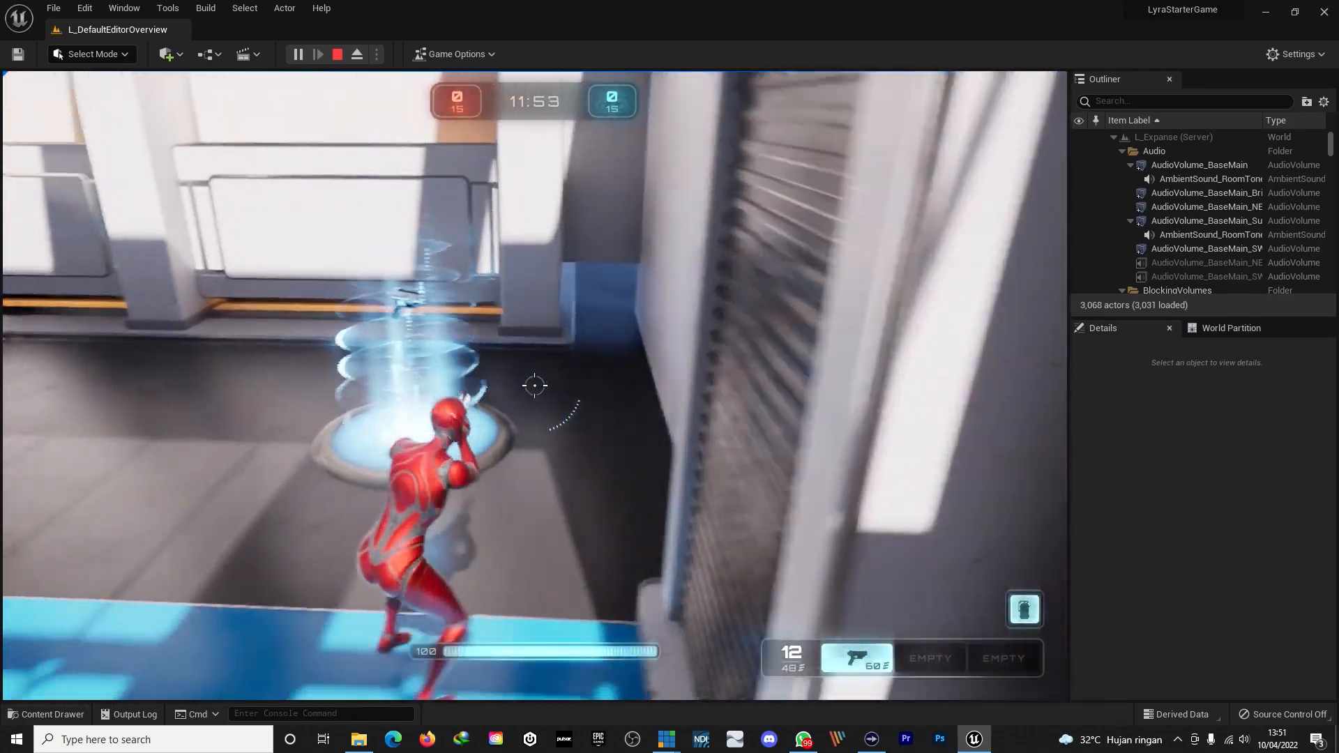
pyautogui.press('w')
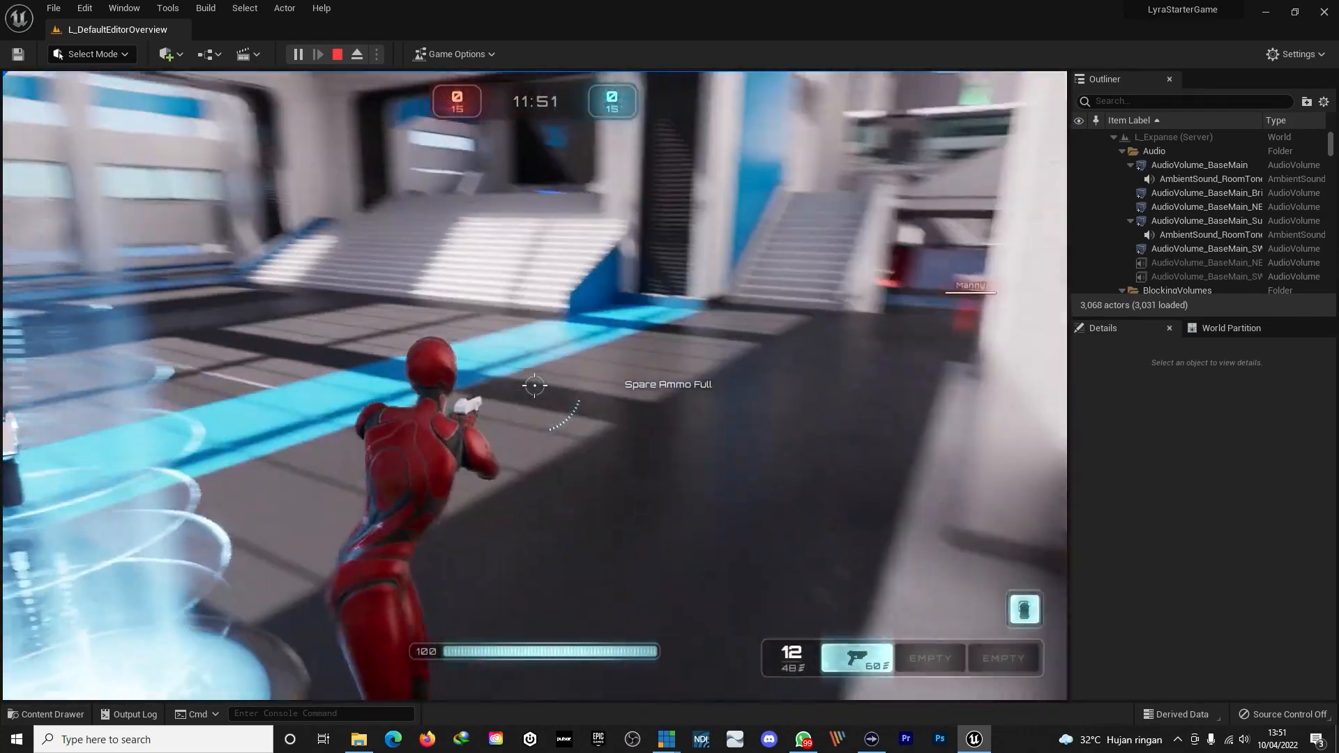
pyautogui.press('s')
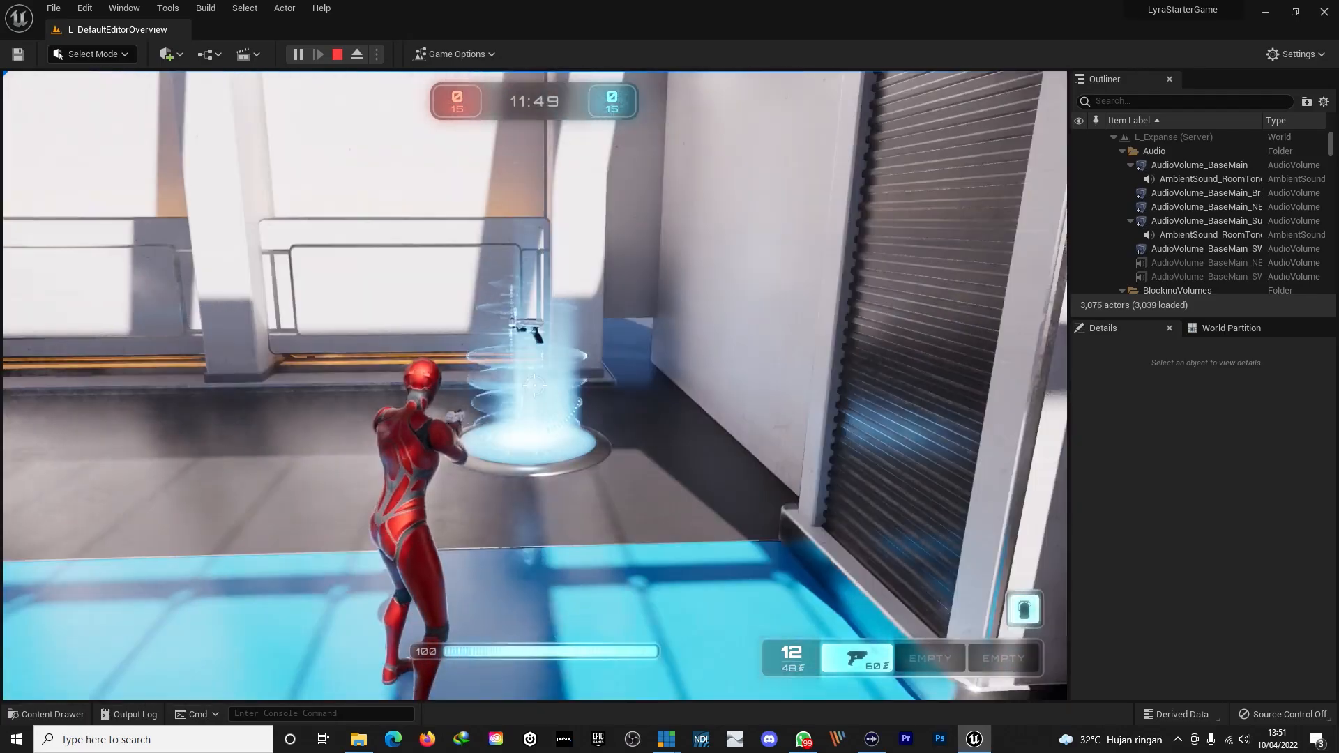
pyautogui.press('w')
pyautogui.press('w')
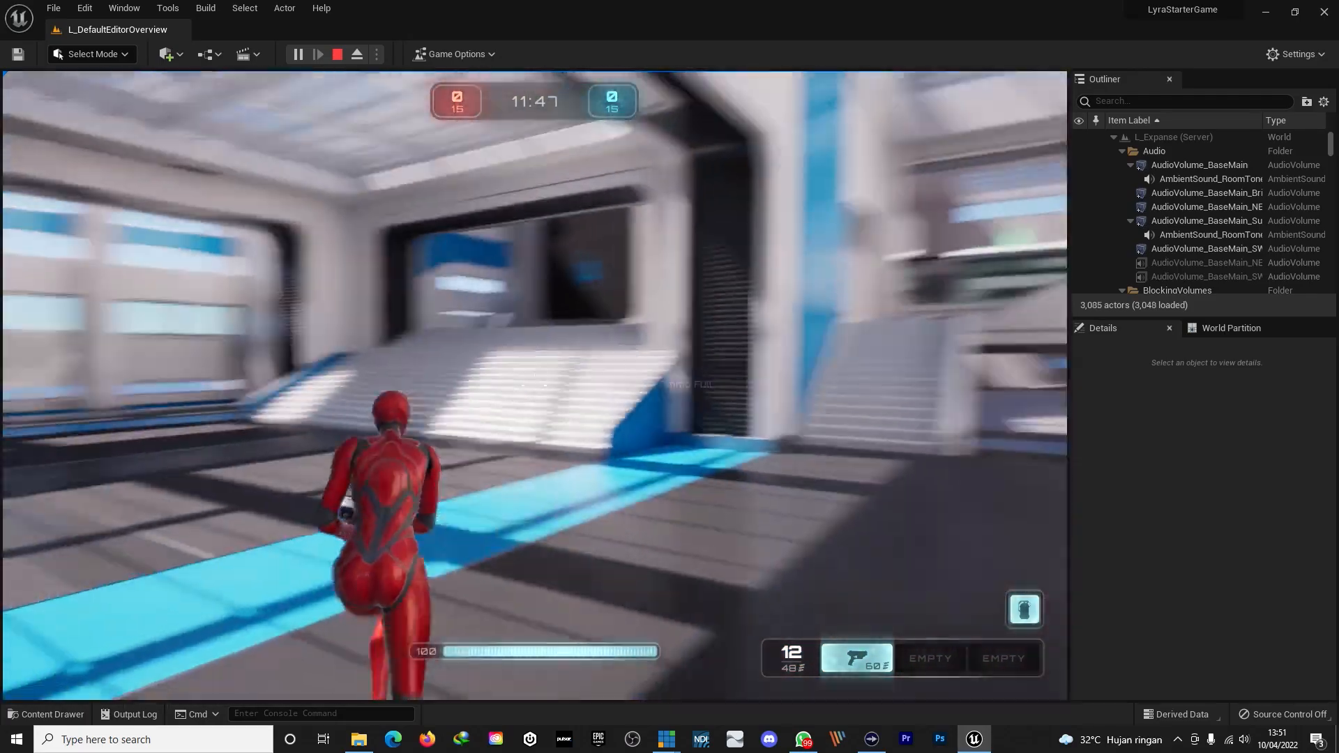
pyautogui.press('w')
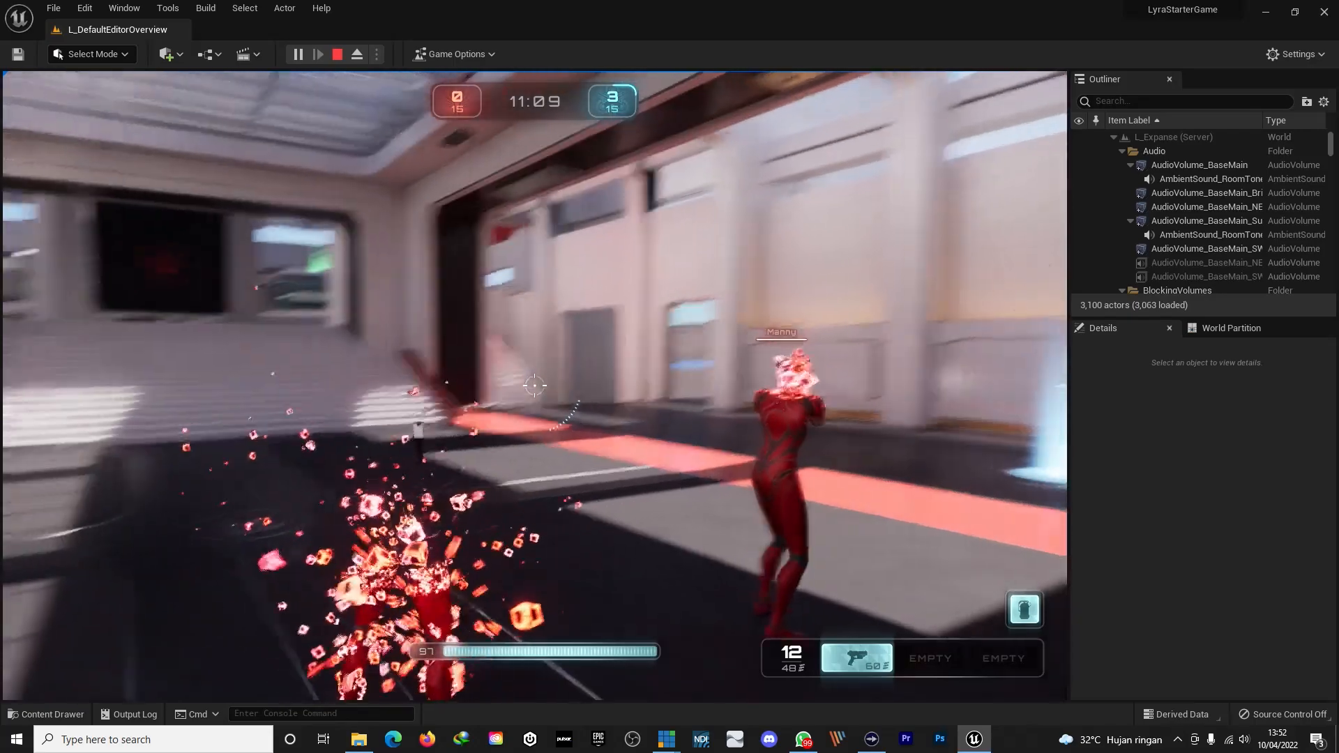
# - Run through the red-striped spawn hall and jump the character up toward the upper walkway
pyautogui.press('w')
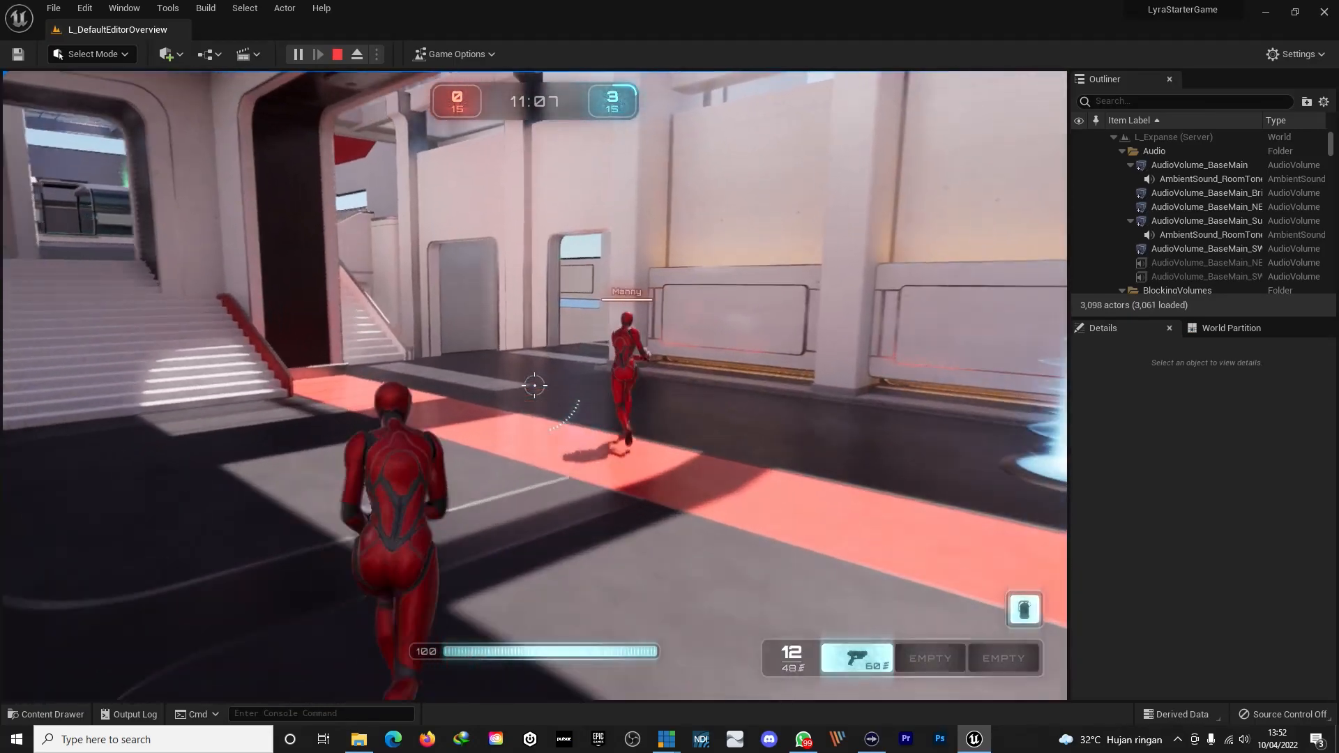
pyautogui.press('space')
pyautogui.press('w')
pyautogui.press('w')
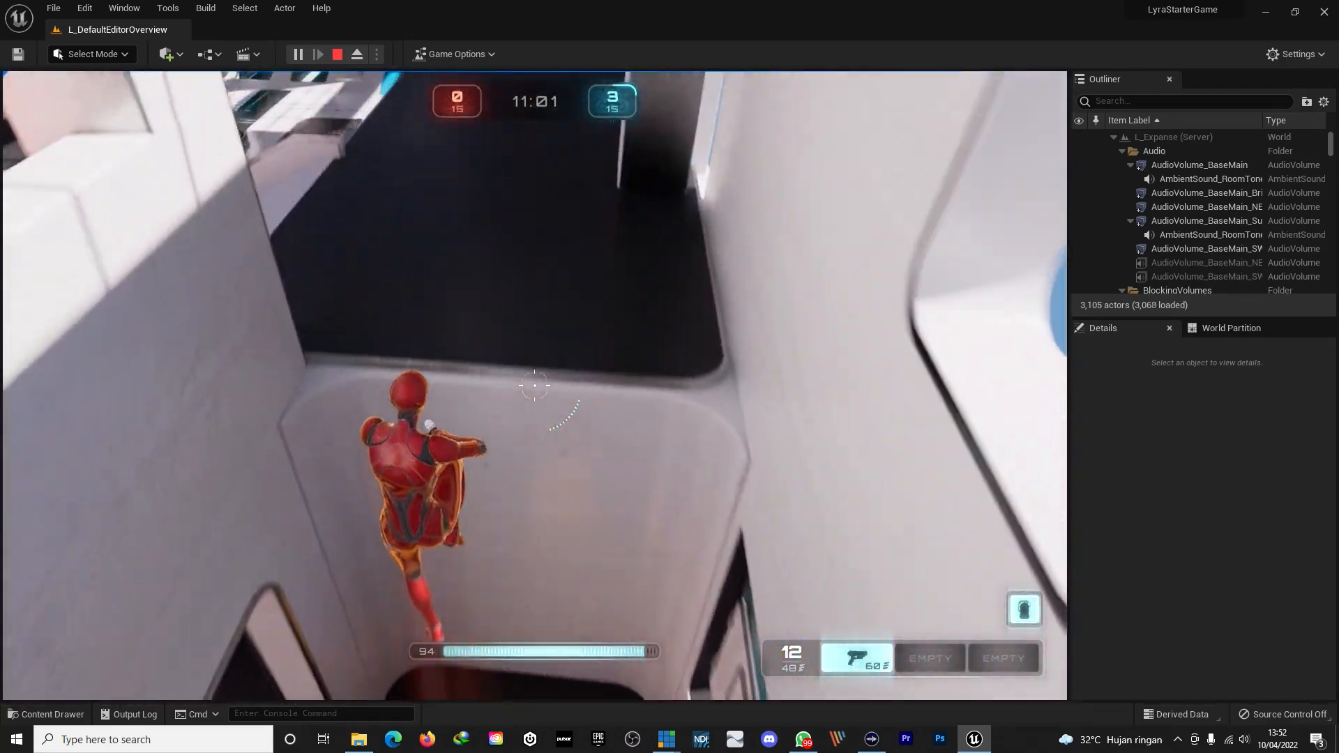
pyautogui.press('w')
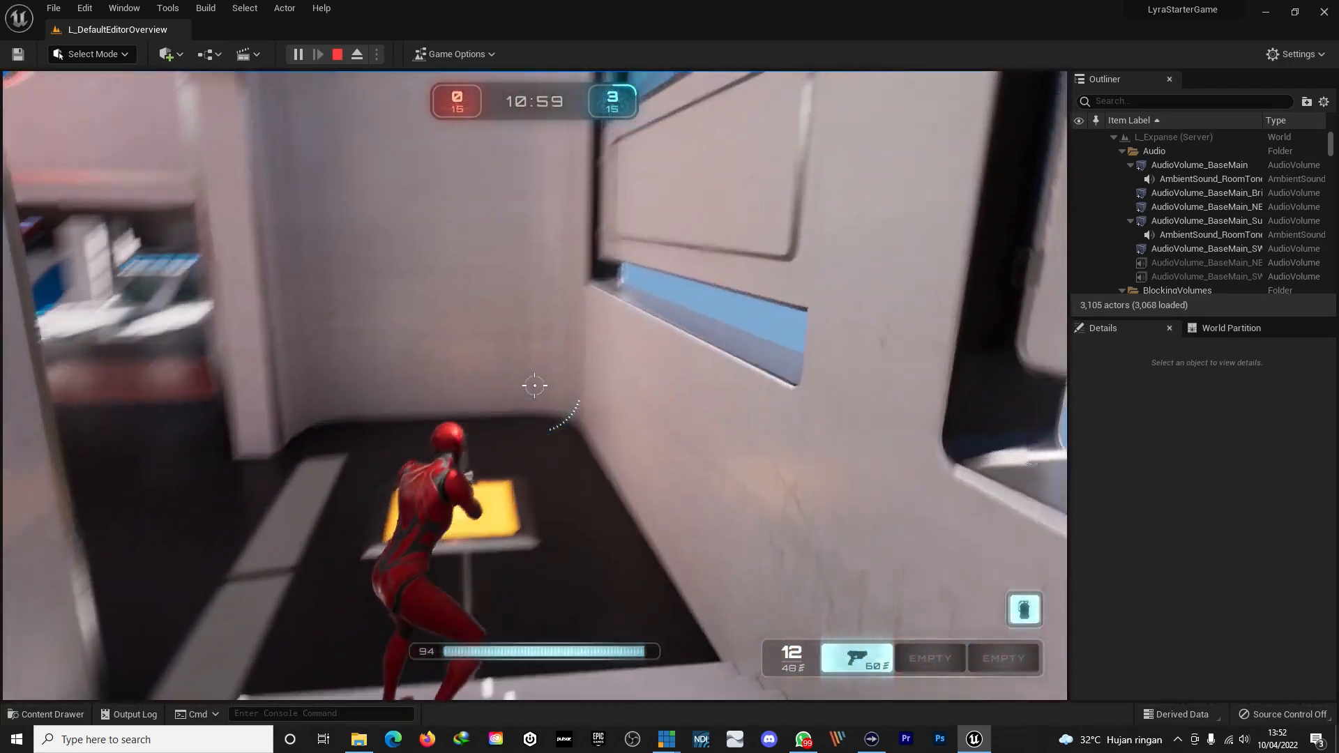
pyautogui.press('w')
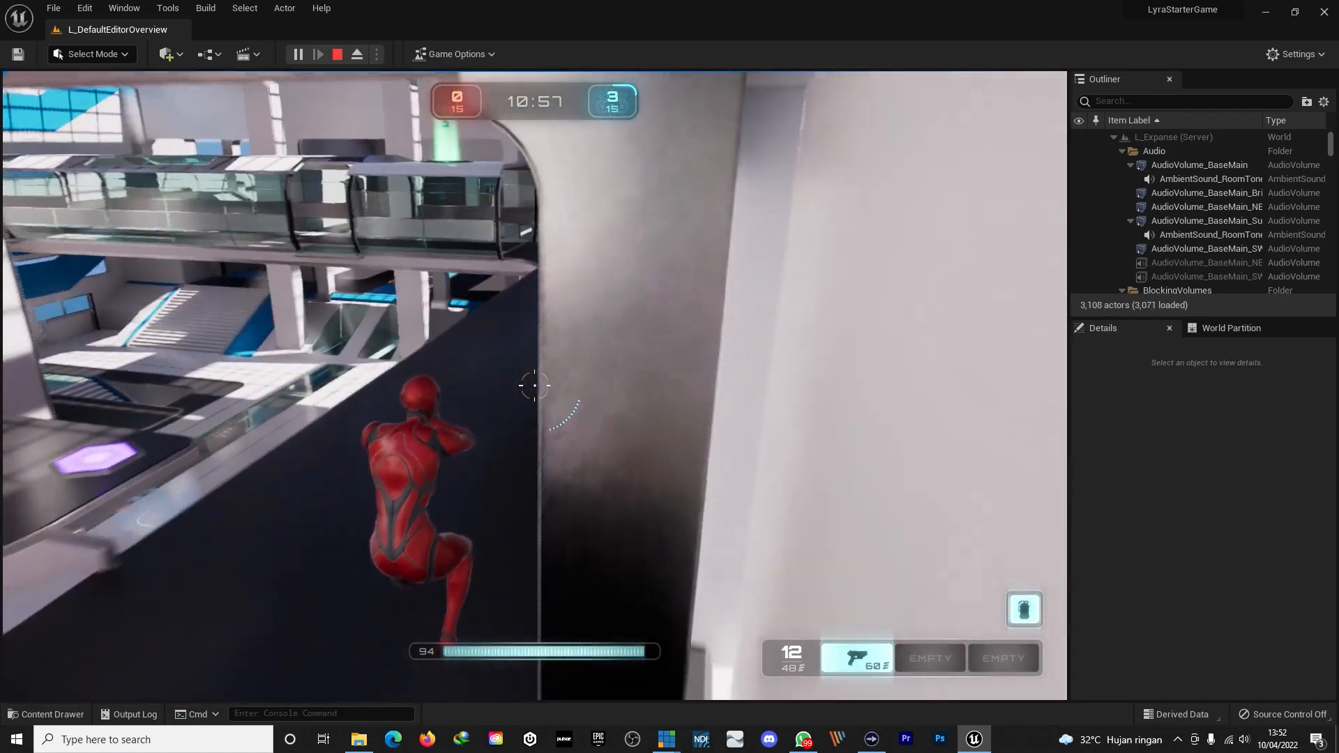
# - Collect the rifle, advance onto the glass-walled bridge and aim the weapon
pyautogui.press('w')
pyautogui.press('w')
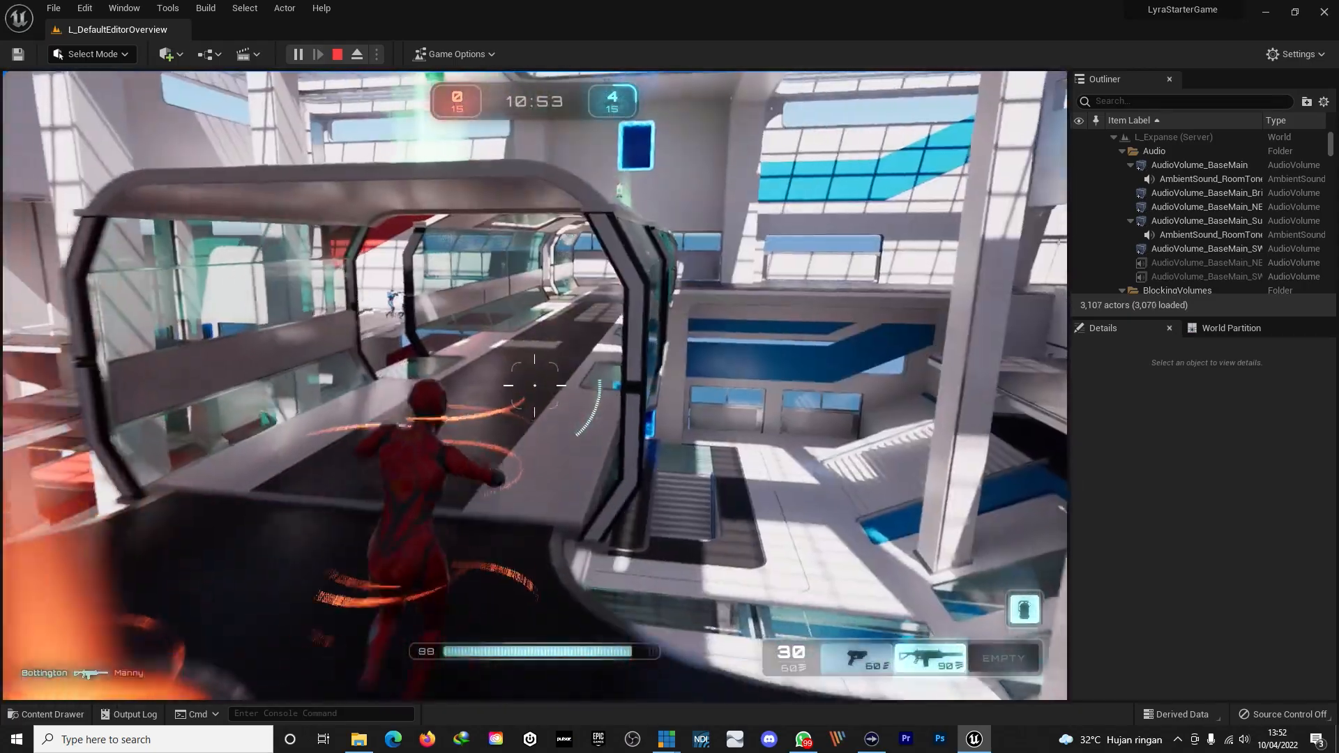
pyautogui.press('w')
pyautogui.rightClick(535, 385)
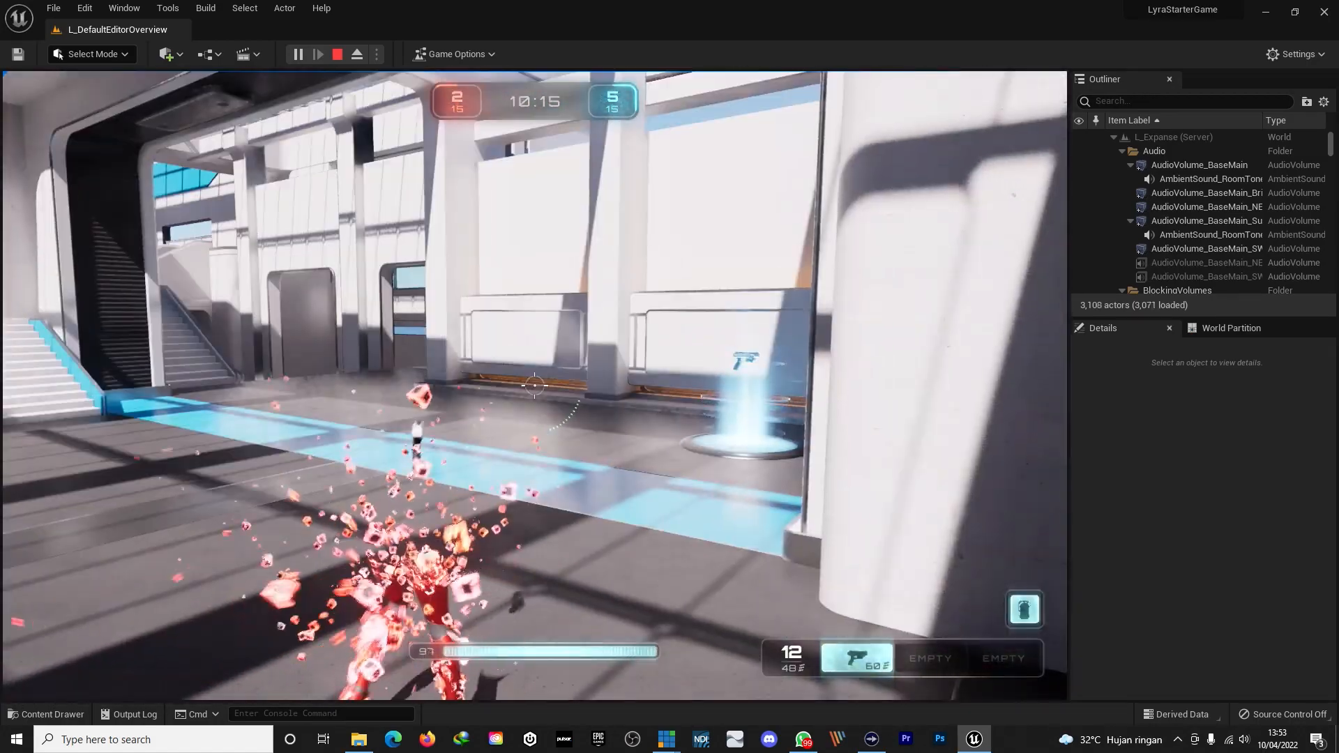
# - Pick up the rifle from the orange pad and the shotgun from the yellow pad beneath the stairs
pyautogui.press('w')
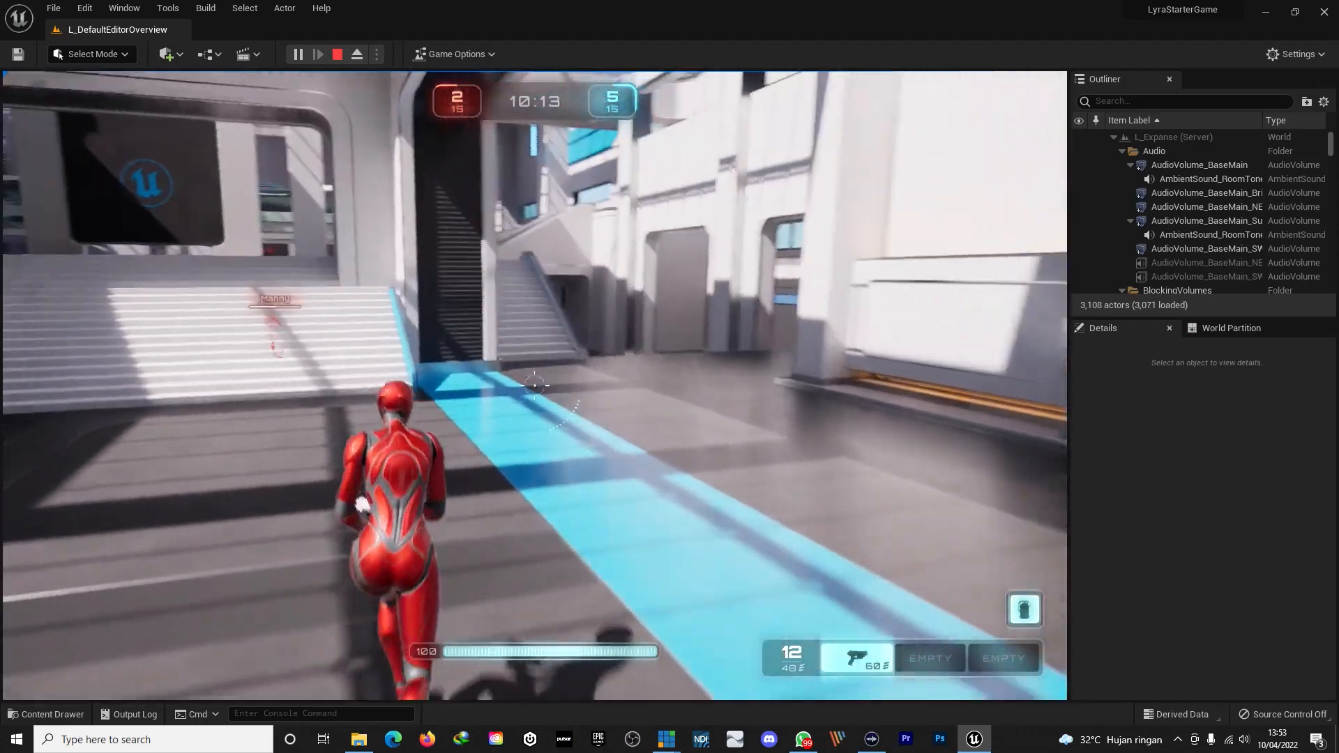
pyautogui.press('w')
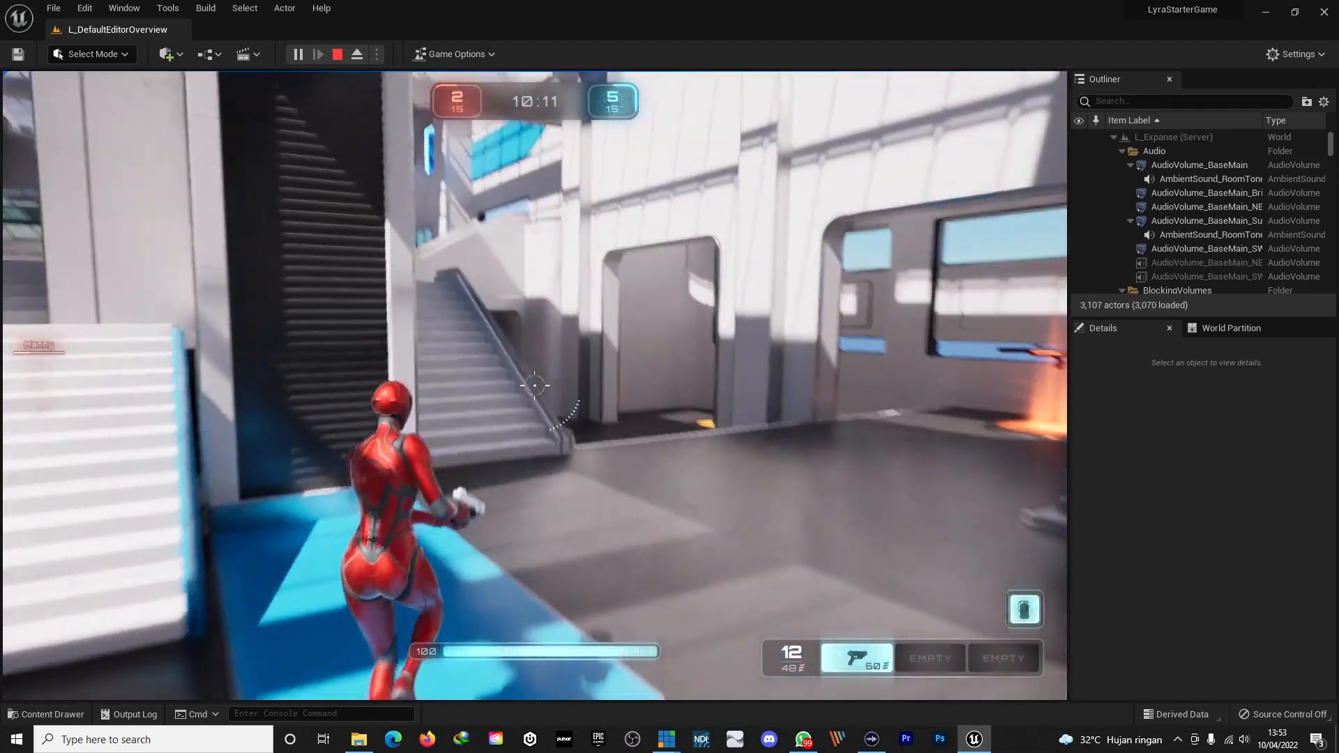
pyautogui.press('w')
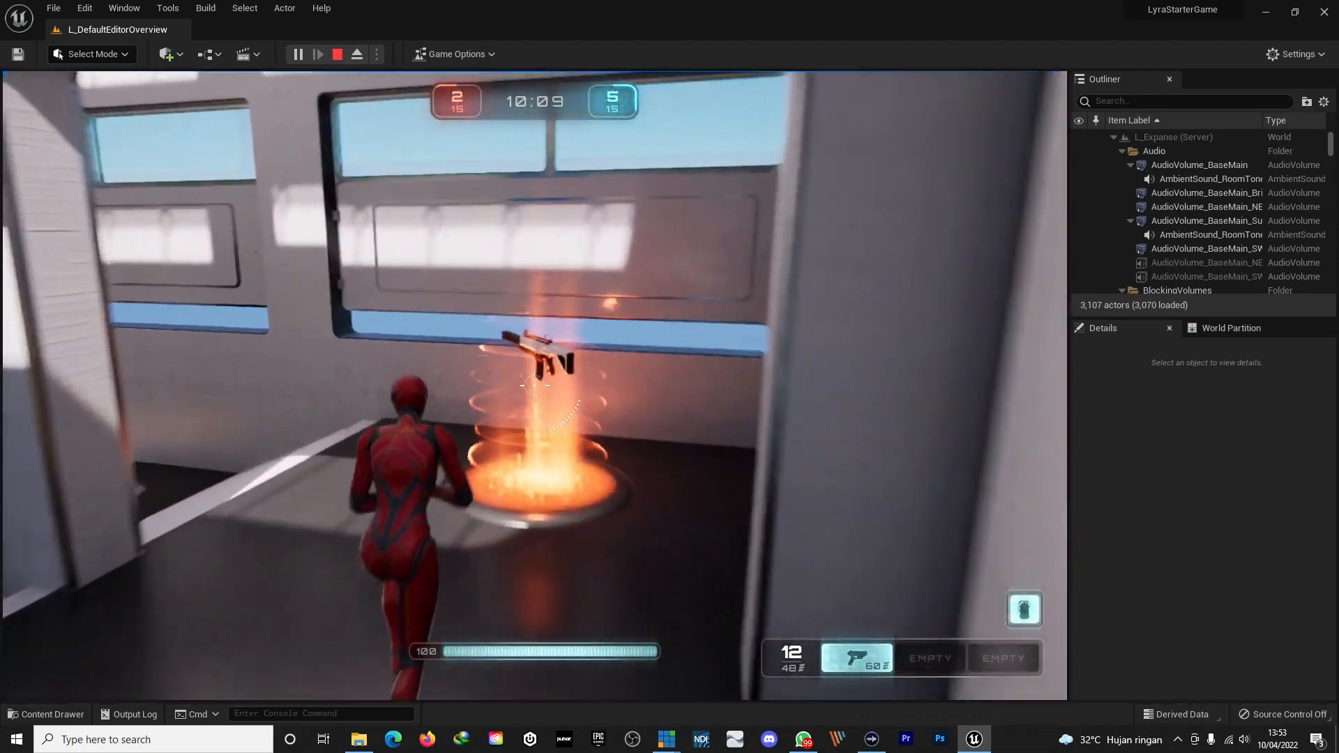
pyautogui.press('w')
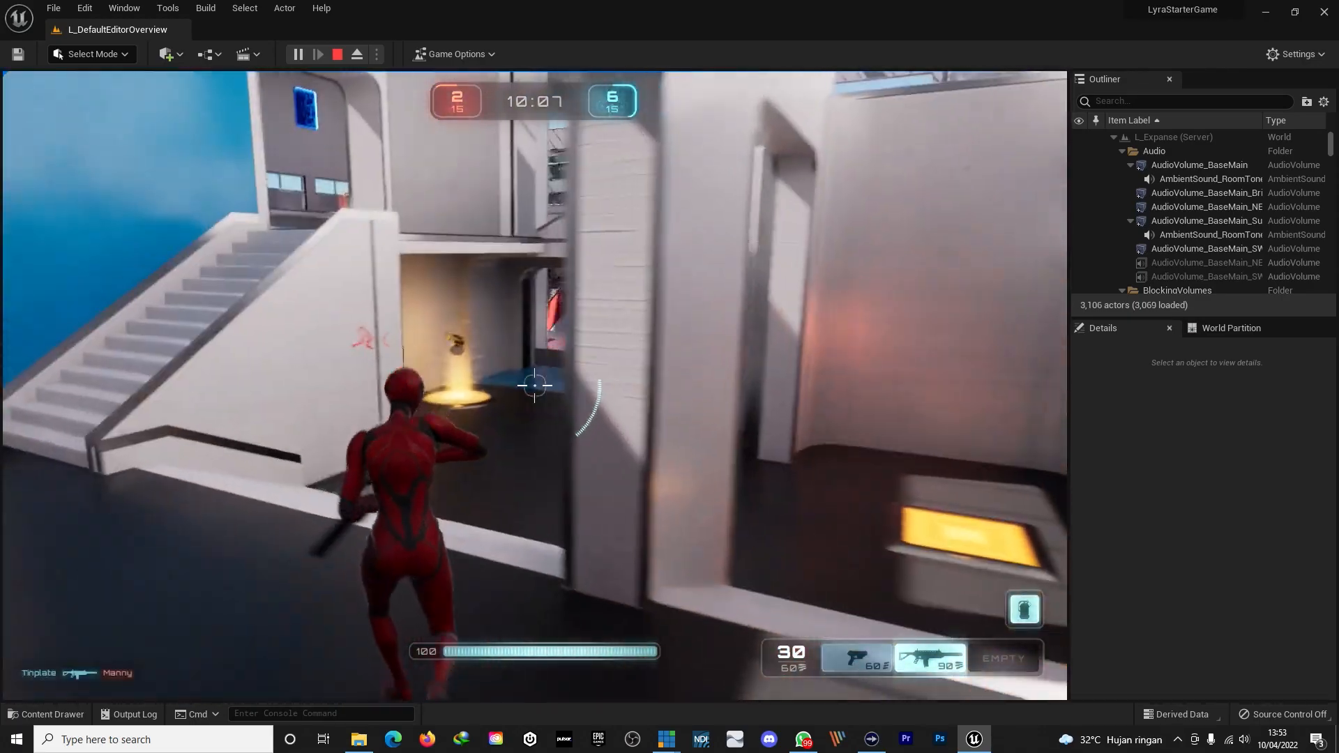
pyautogui.press('w')
pyautogui.press('w')
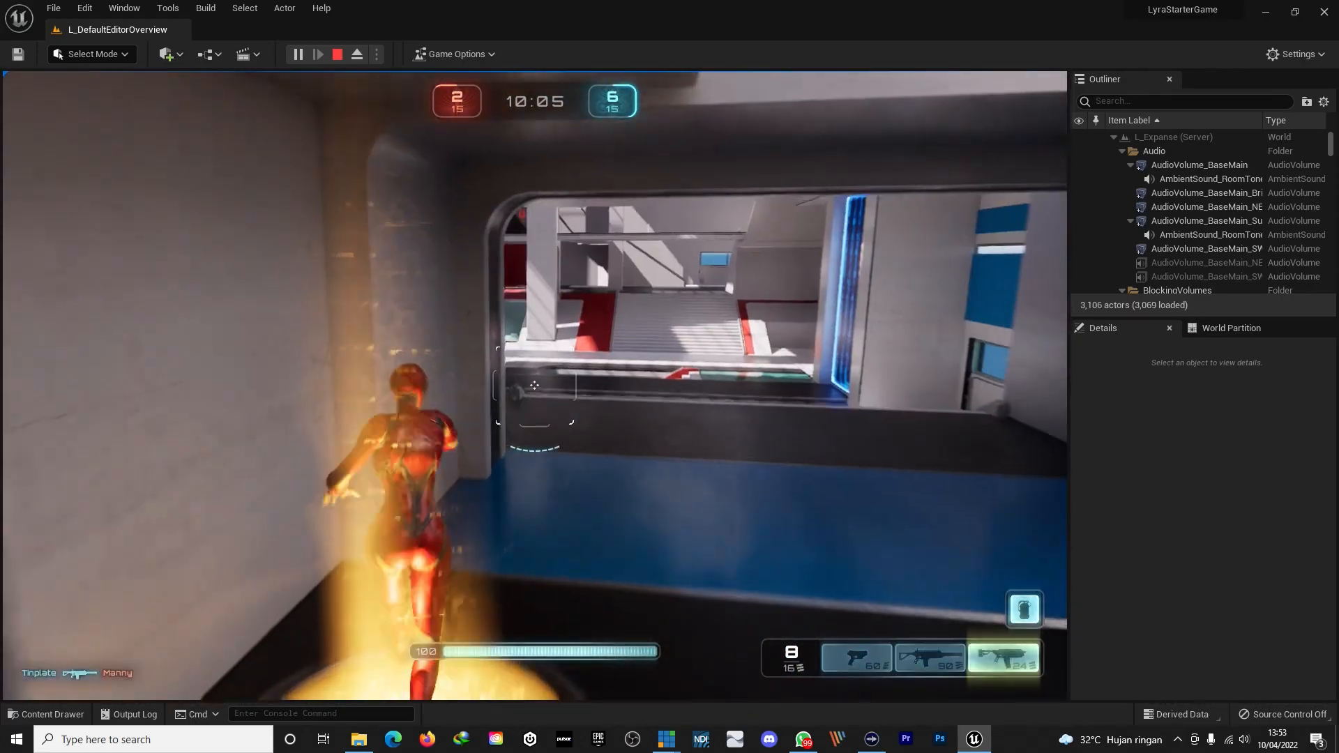
# - Advance to the opening overlooking the arena, fire the shotgun toward the red stairs and switch to the rifle
pyautogui.press('w')
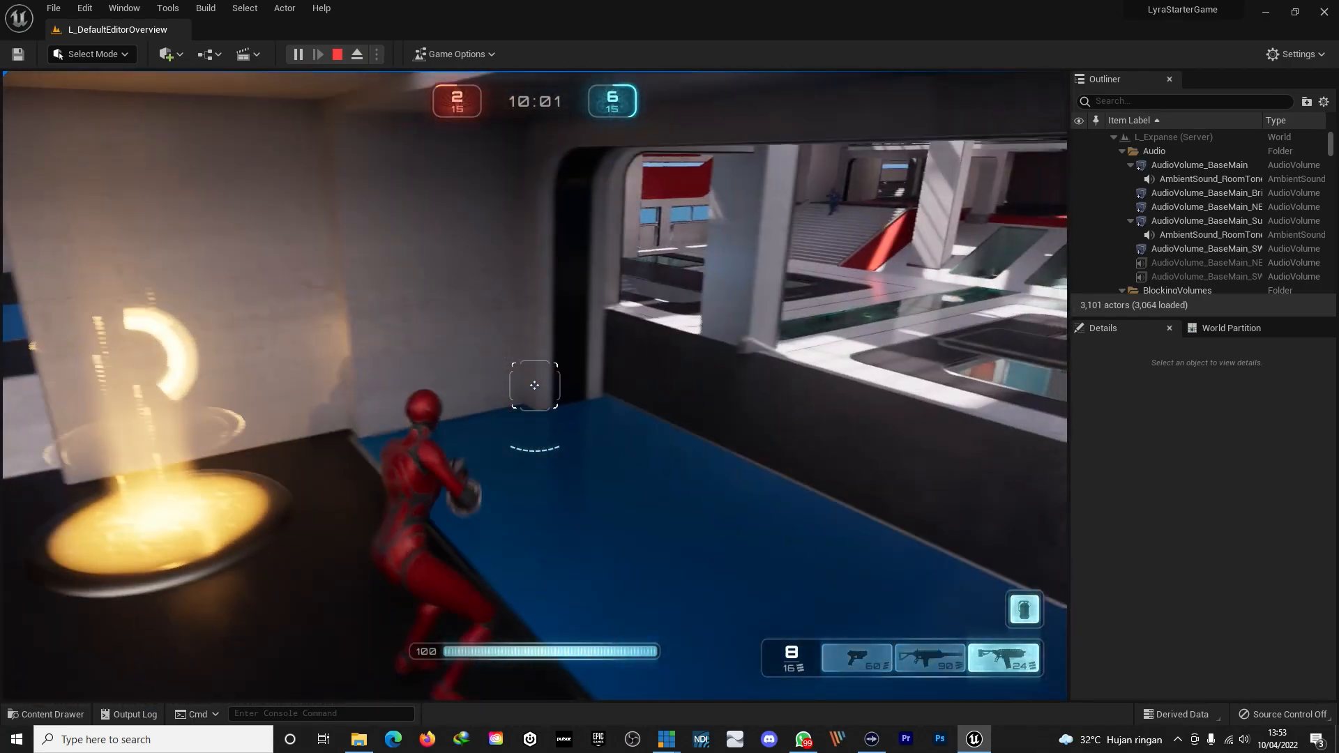
pyautogui.press('w')
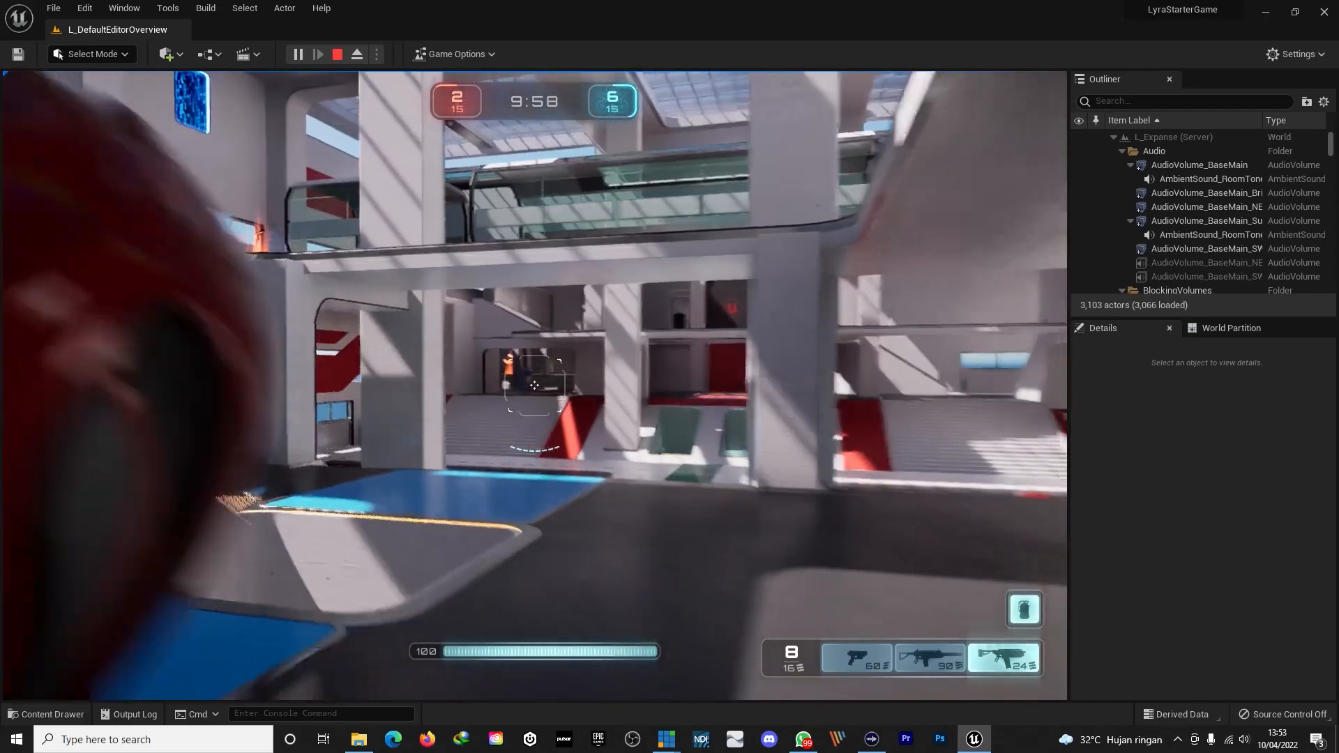
pyautogui.press('w')
pyautogui.click(534, 385)
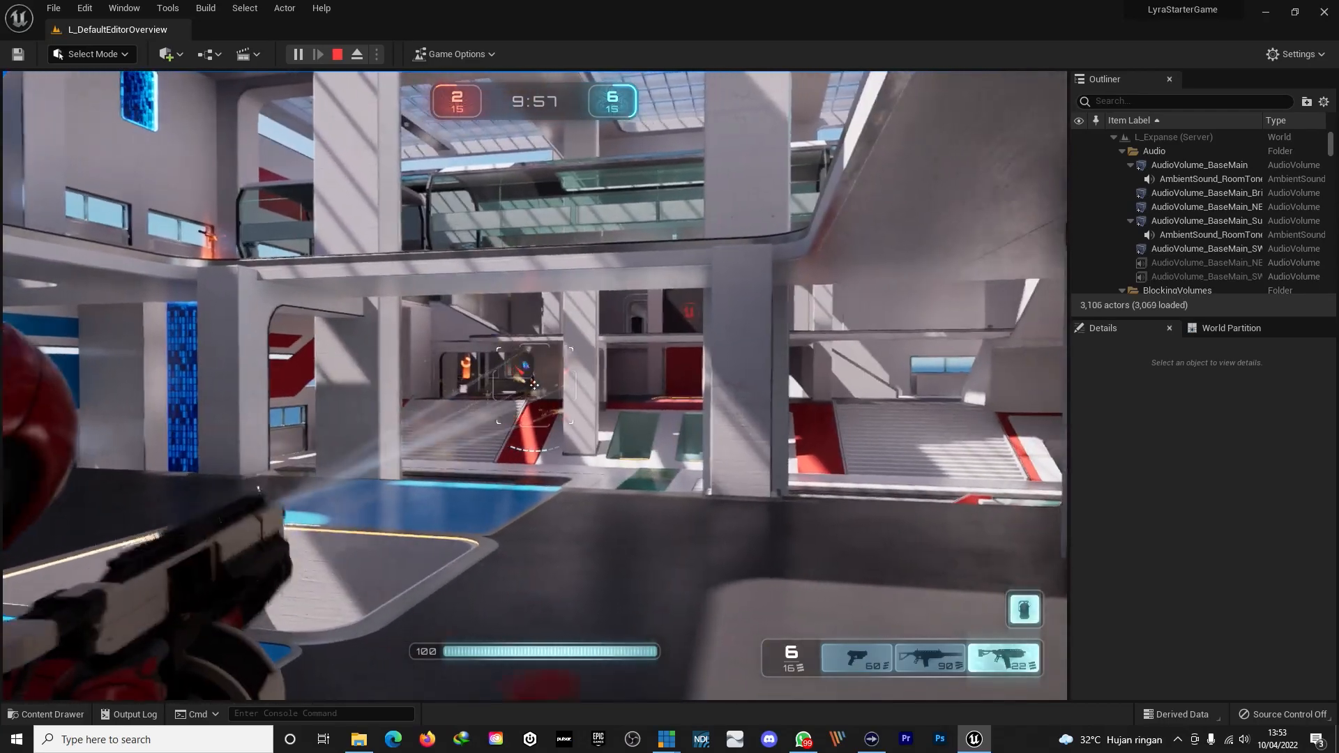
pyautogui.press('2')
pyautogui.press('w')
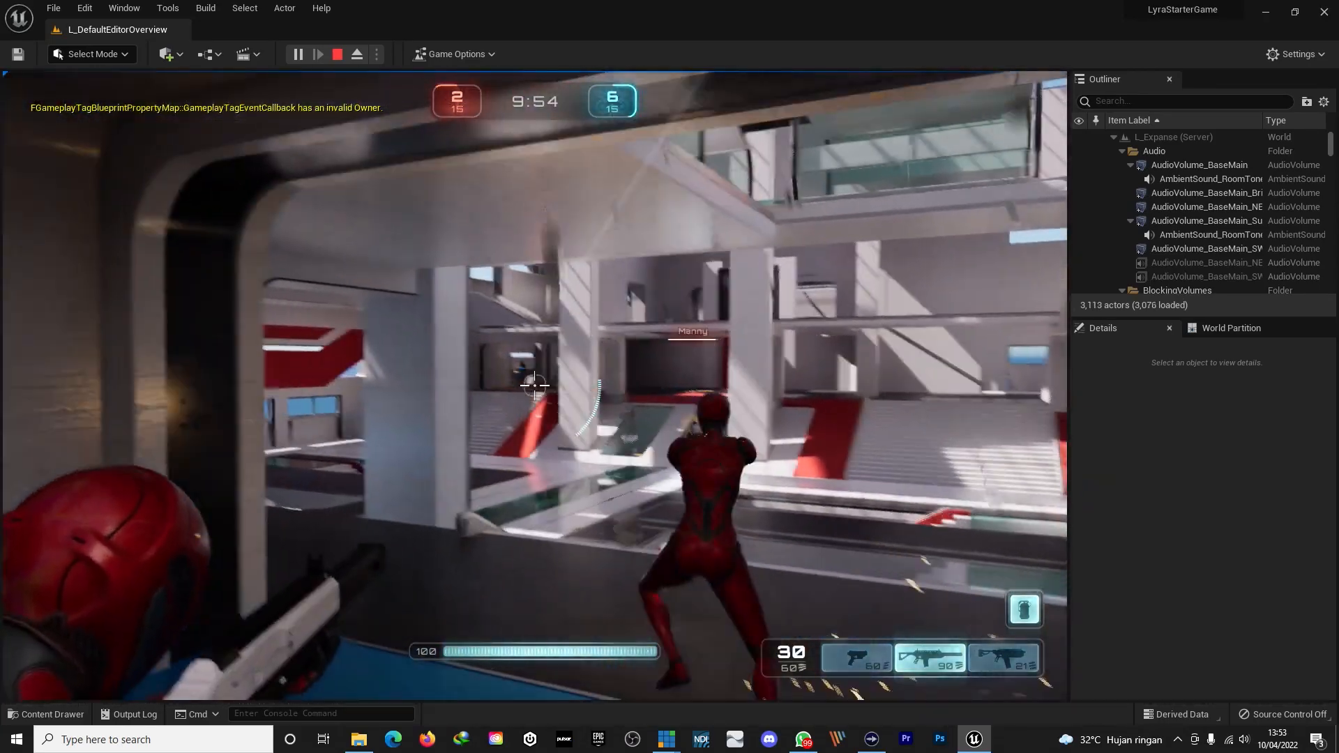
# - Fire the rifle at the enemy above the red stairs across the arena and retreat behind the wall by the opening
pyautogui.click(534, 385)
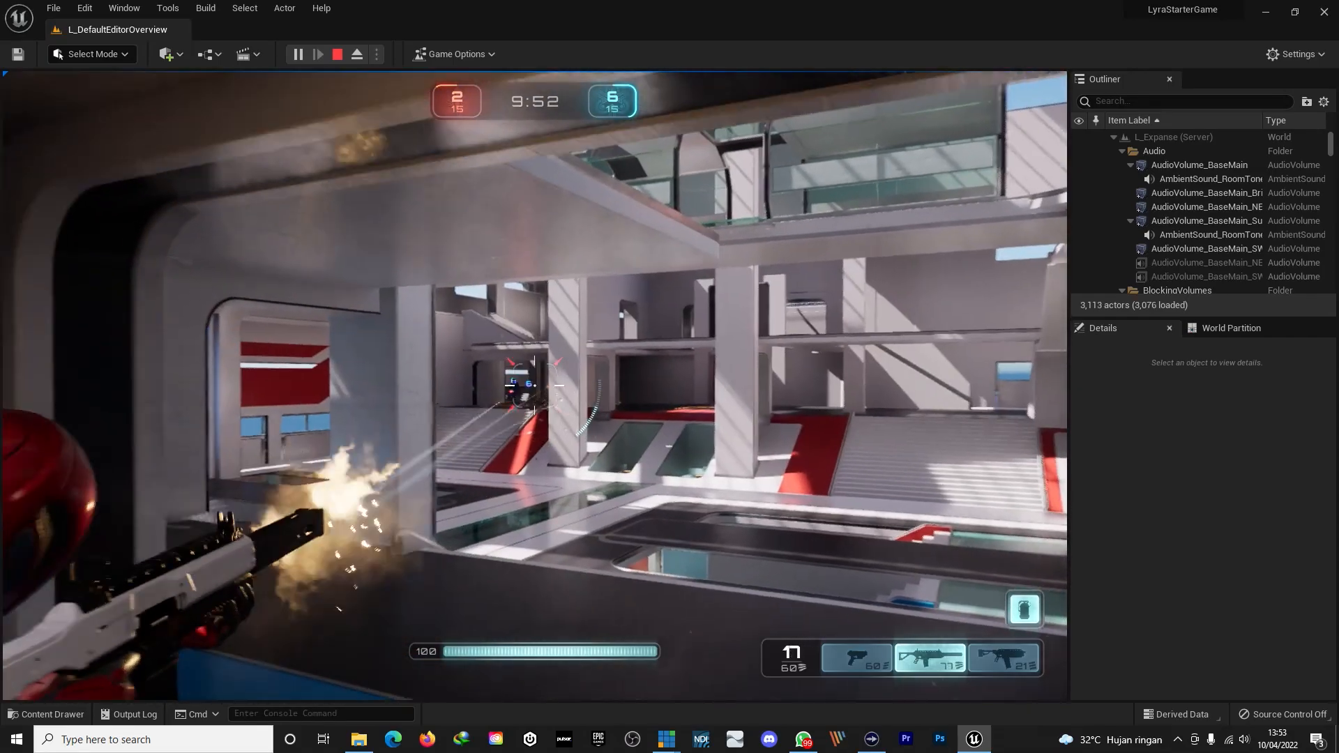
pyautogui.click(534, 385)
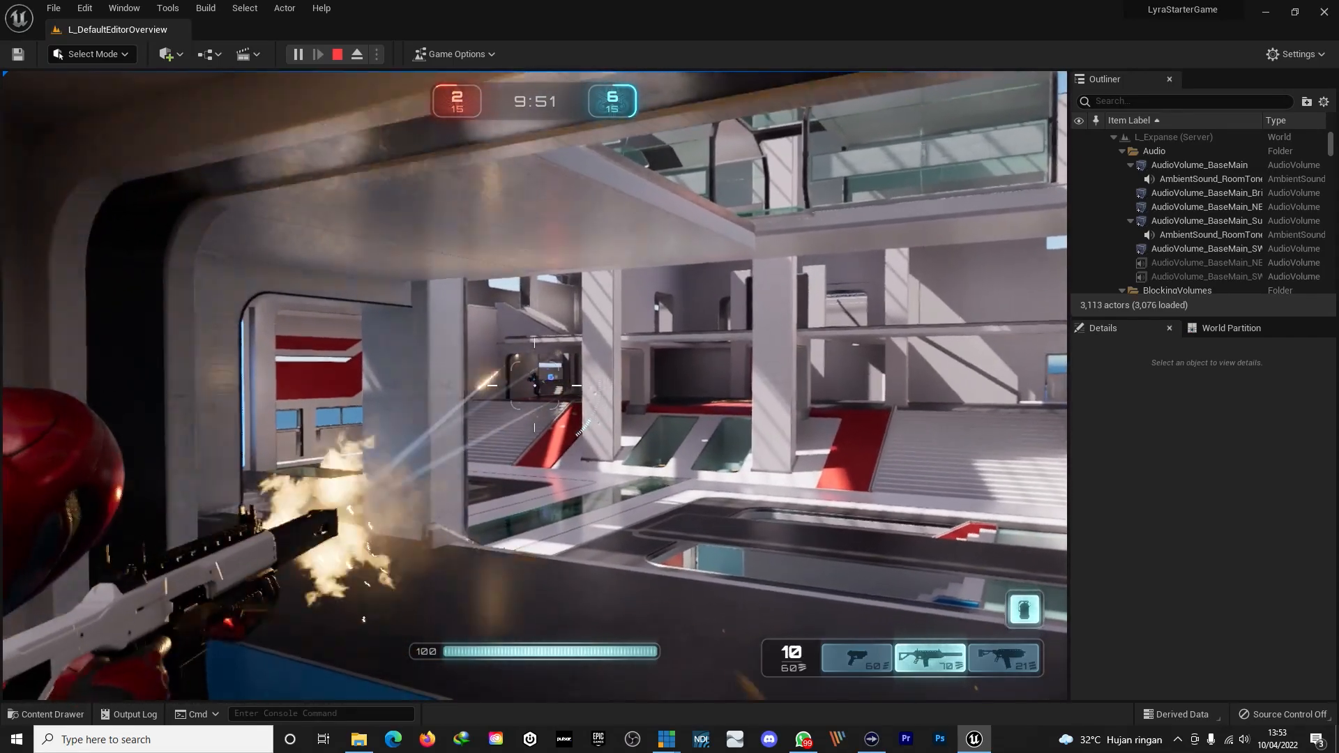
pyautogui.press('s')
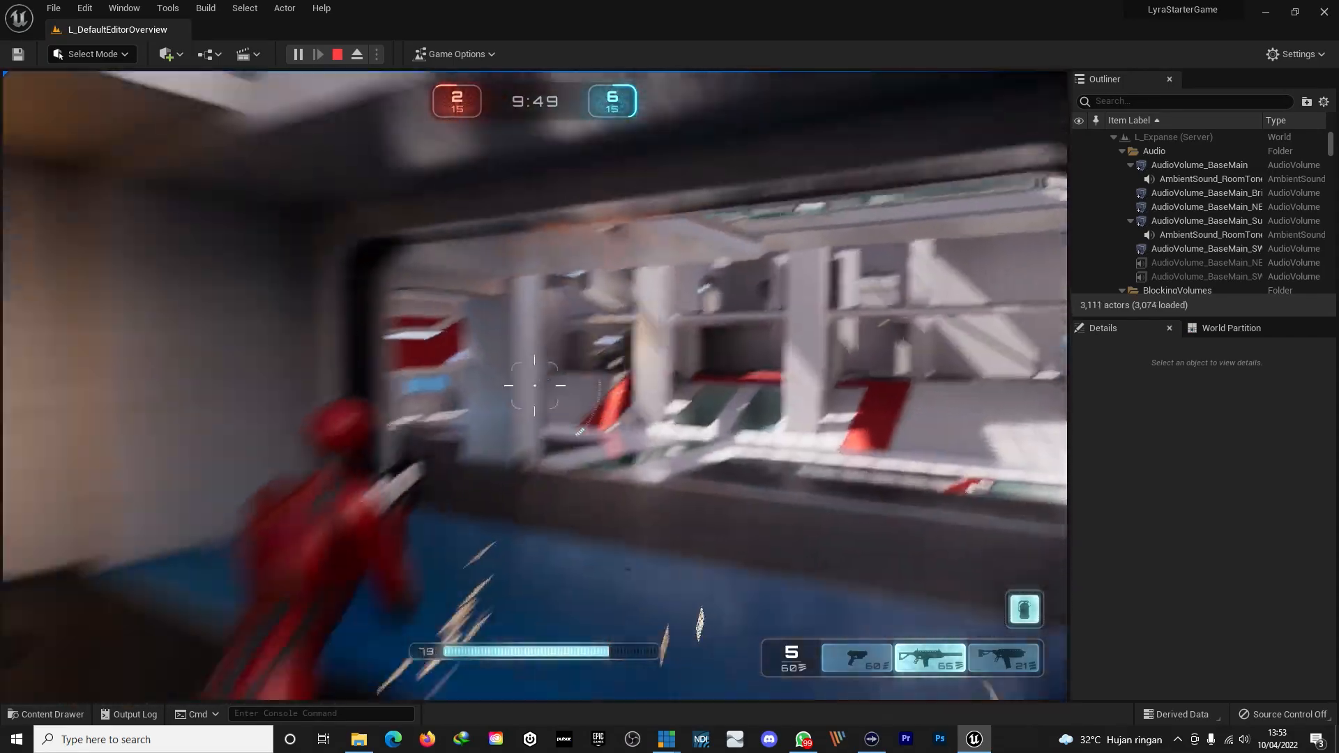
pyautogui.press('a')
pyautogui.press('d')
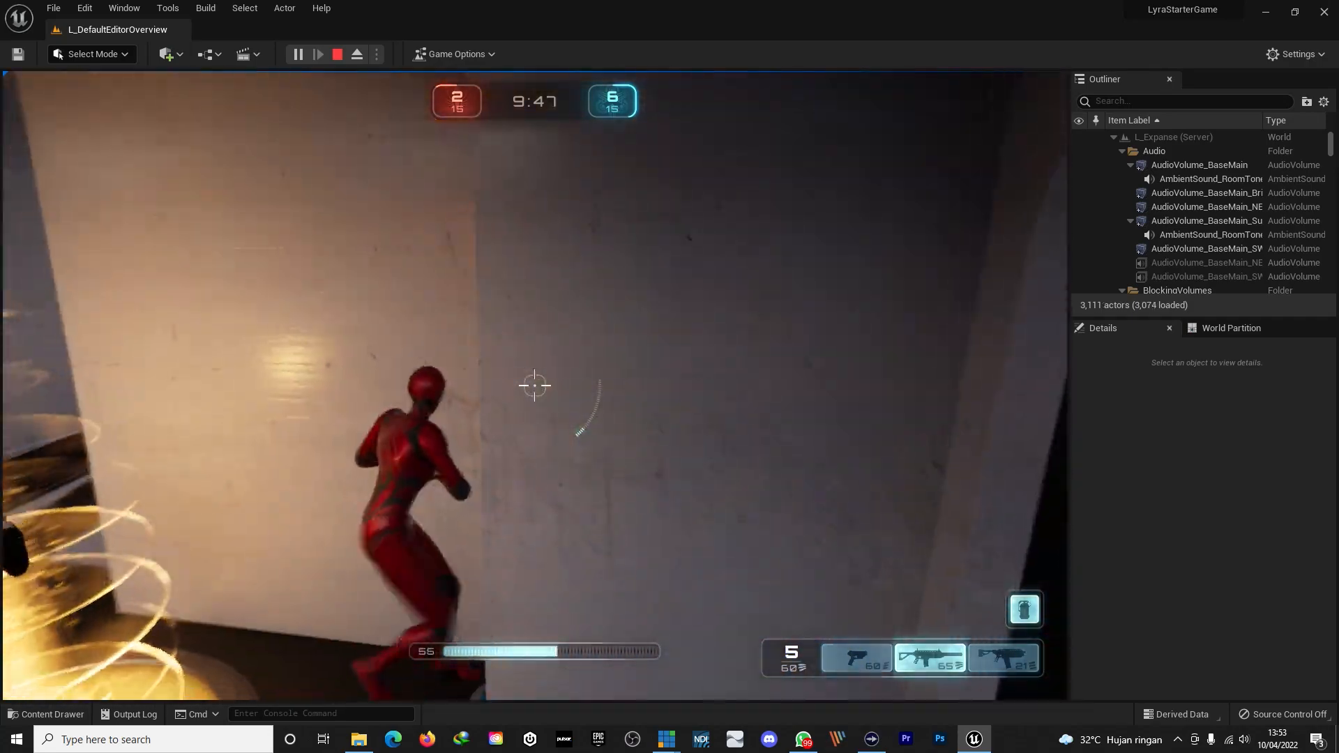
# - Switch to the shotgun and empty it at the enemy in the blue-striped hall
pyautogui.press('3')
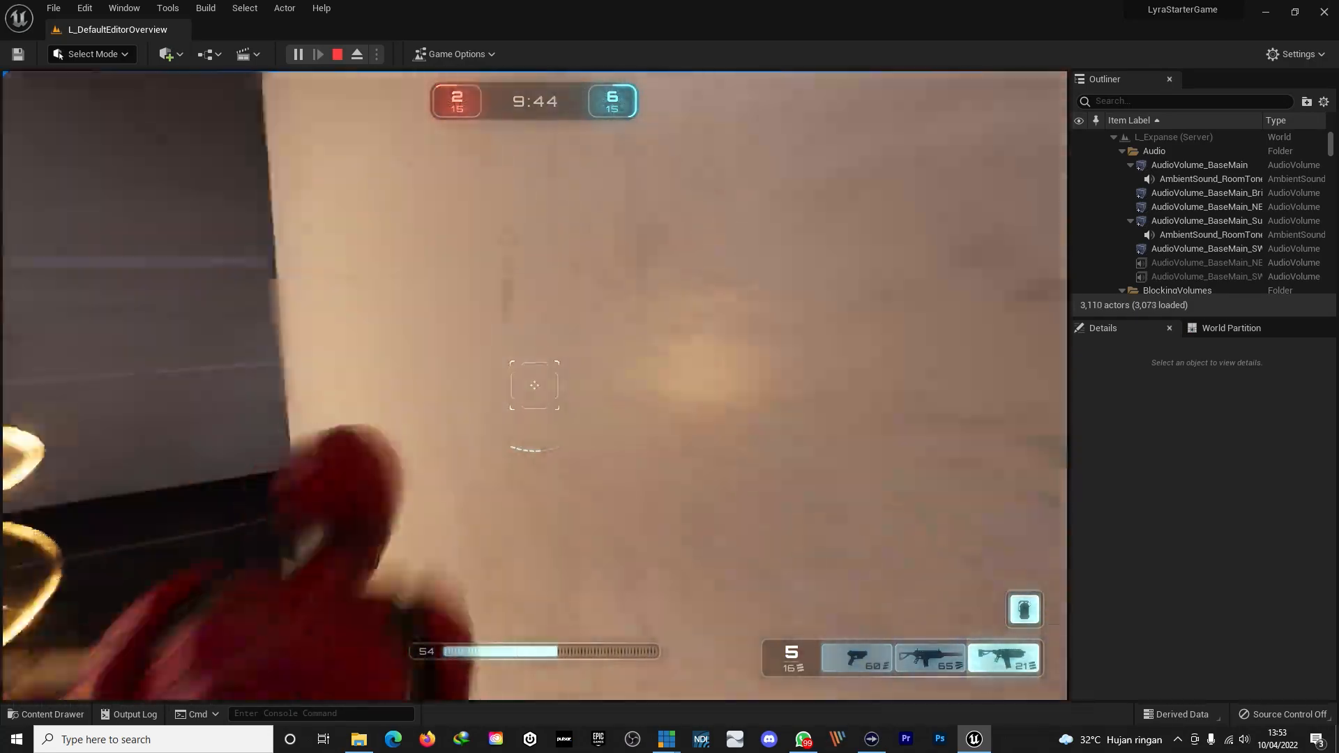
pyautogui.press('a')
pyautogui.click(534, 385)
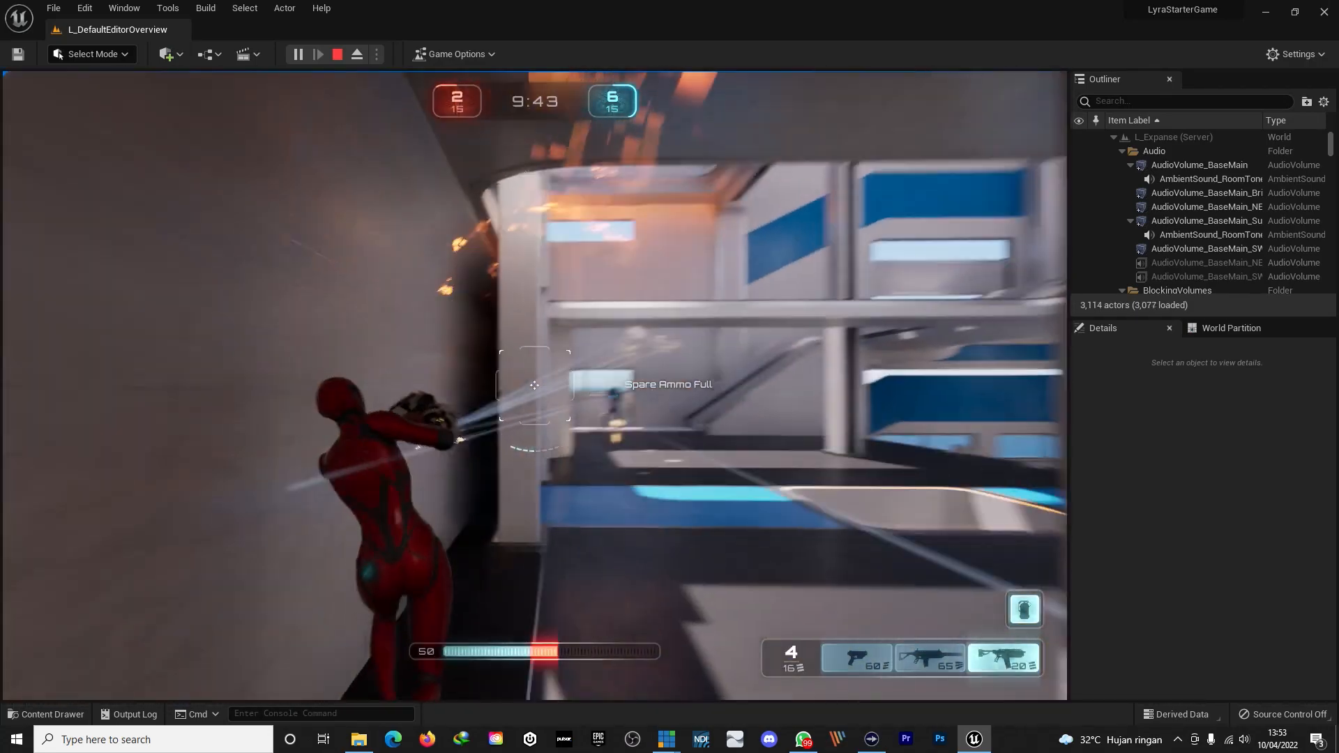
pyautogui.click(534, 385)
pyautogui.click(534, 385)
pyautogui.click(534, 385)
pyautogui.click(534, 385)
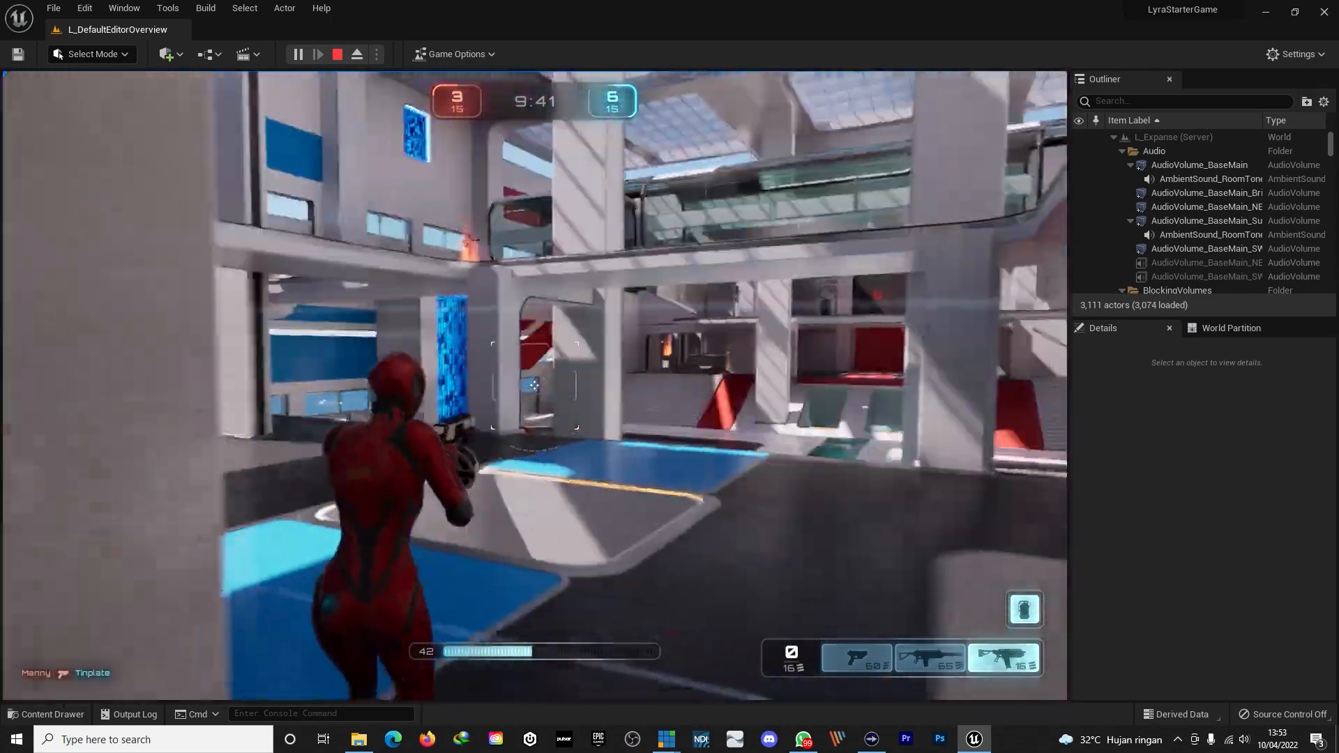
# - Run across the blue area and take position at the foot of the grey staircase
pyautogui.press('w')
pyautogui.press('w')
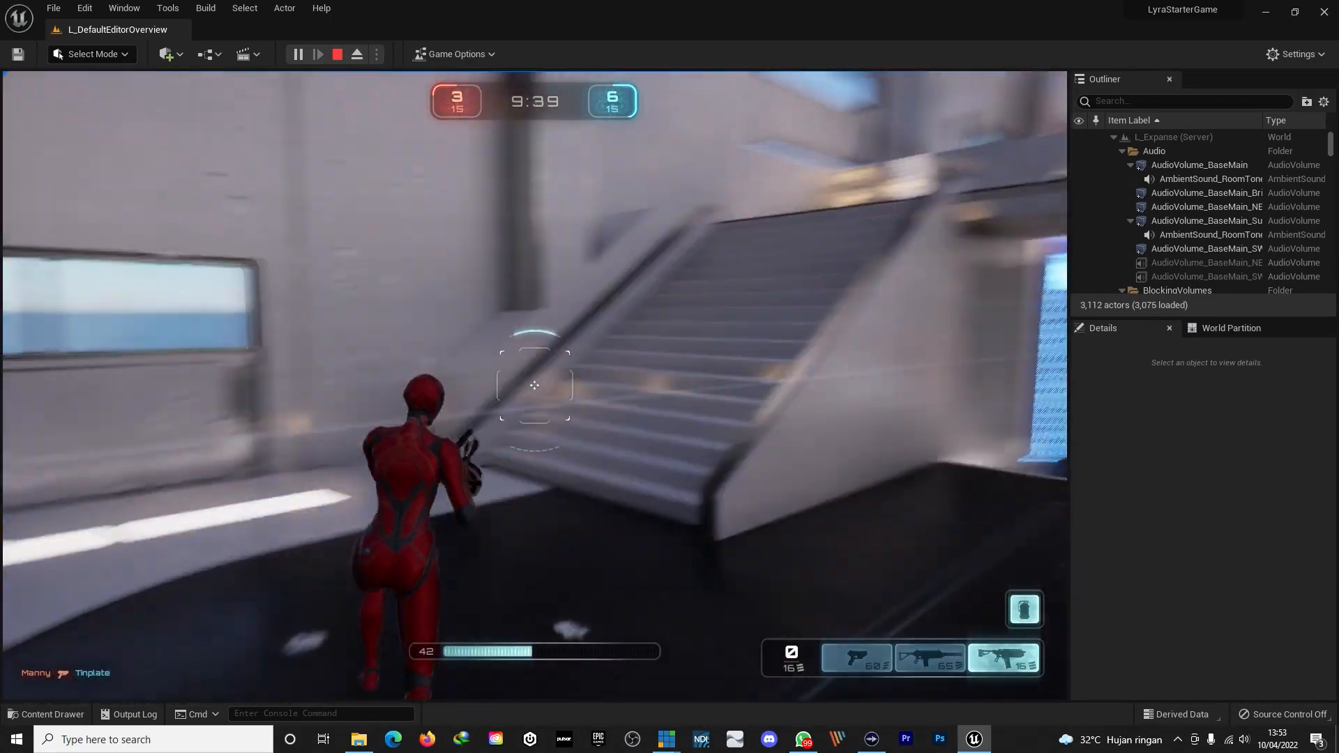
pyautogui.press('s')
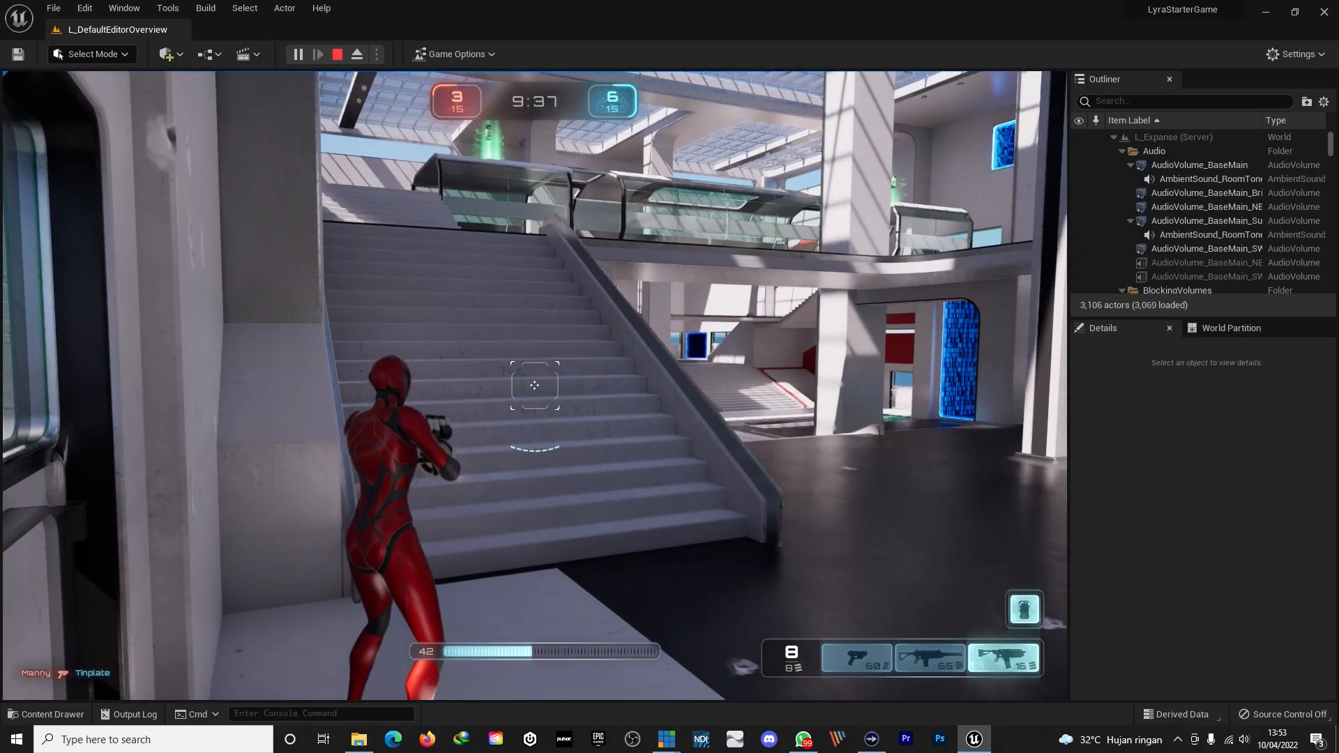
# - Aim the shotgun from beside the grey staircase and fire repeatedly toward the steps
pyautogui.rightClick(534, 385)
pyautogui.click(534, 385)
pyautogui.click(535, 385)
pyautogui.click(534, 385)
pyautogui.click(534, 385)
pyautogui.click(535, 385)
pyautogui.click(534, 385)
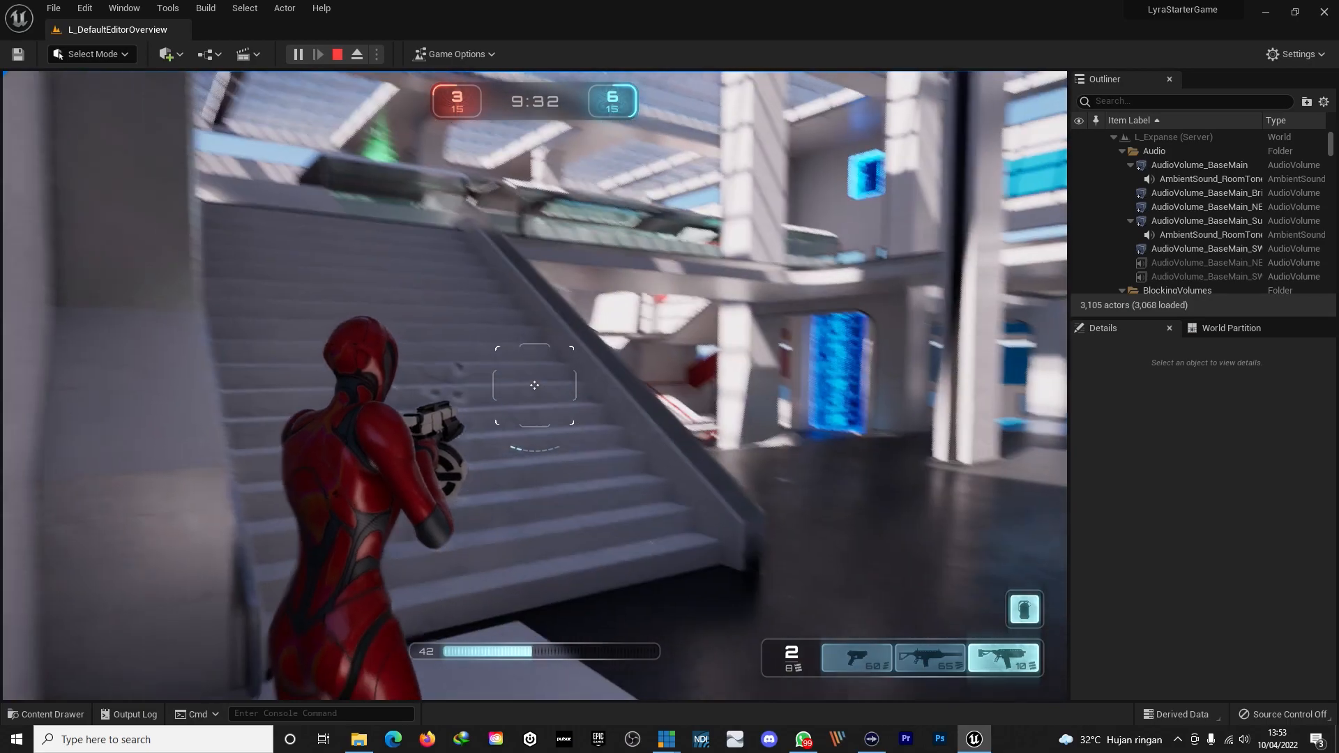
pyautogui.rightClick(534, 385)
pyautogui.click(534, 385)
pyautogui.click(534, 385)
# - Switch to the rifle, aim from the foot of the staircase and fire its remaining rounds
pyautogui.press('2')
pyautogui.rightClick(534, 385)
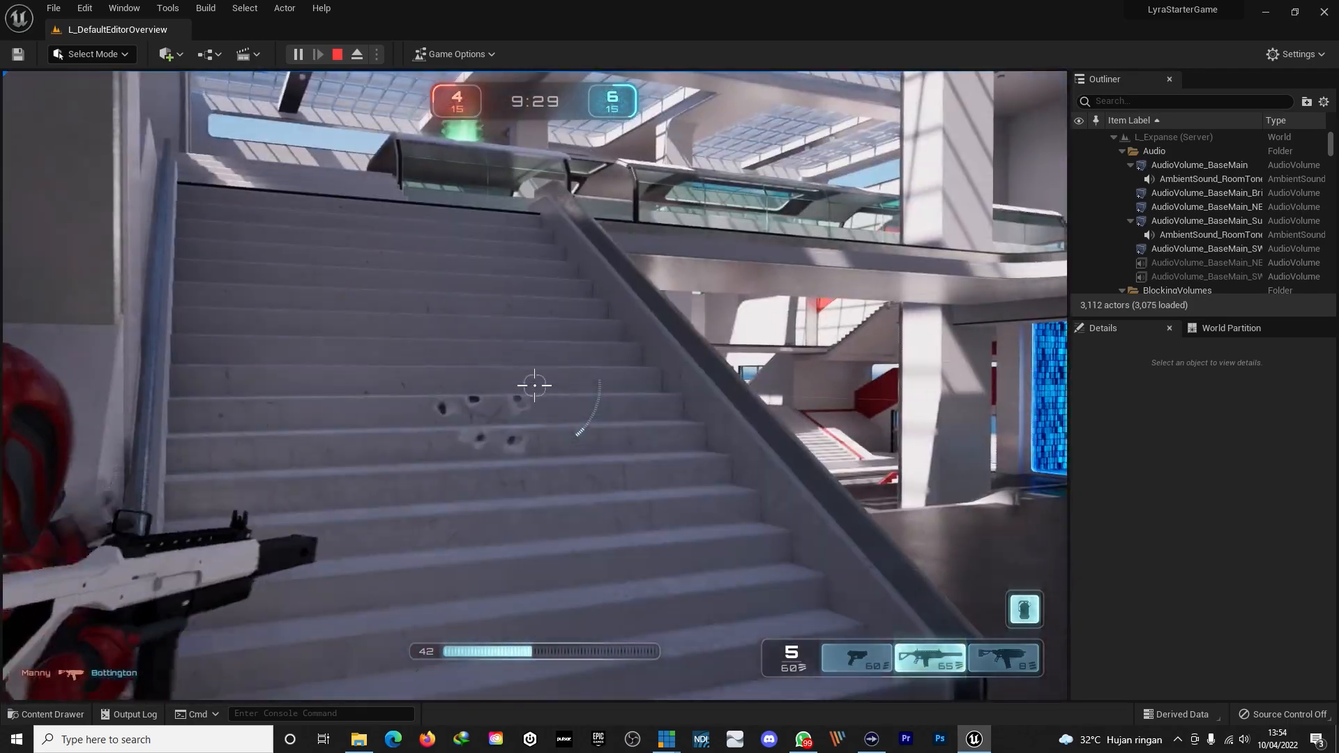
pyautogui.click(534, 385)
pyautogui.click(534, 385)
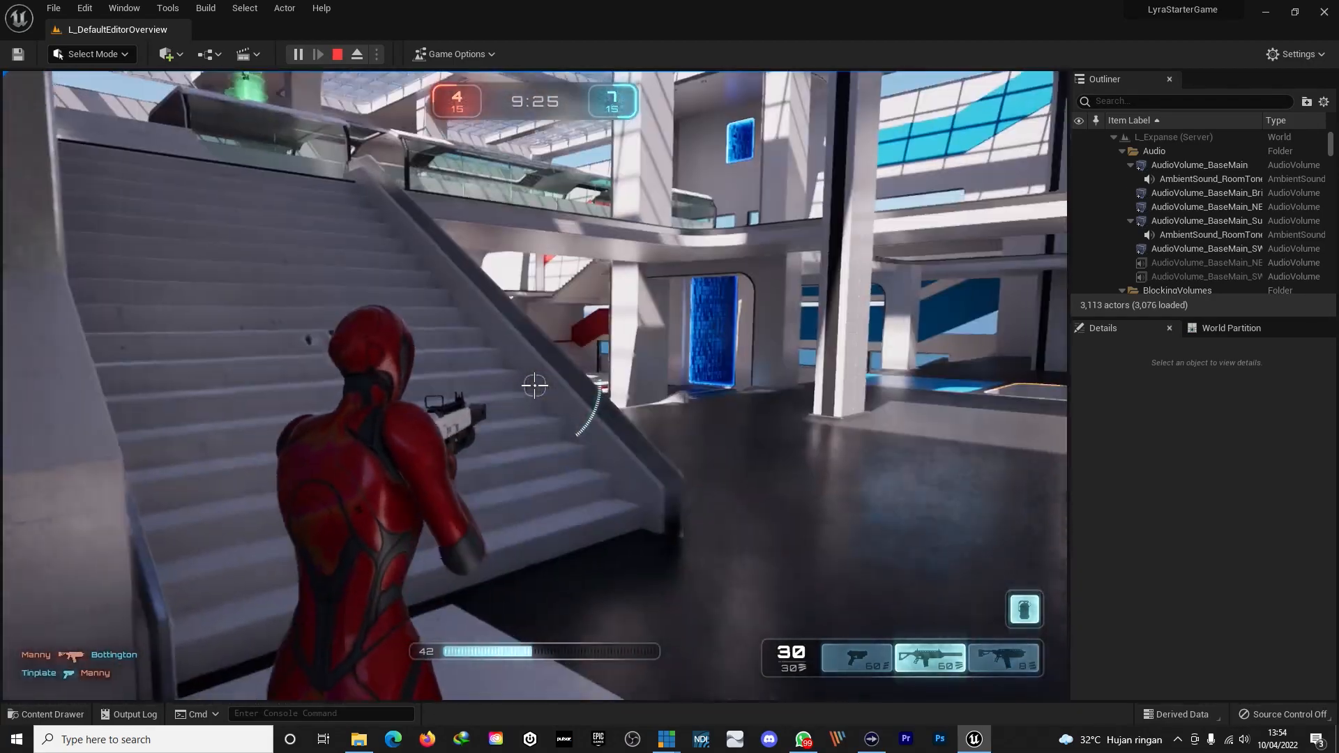
# - Move out from the staircase, fire the rifle at enemies around the red stairs across the arena, and reload
pyautogui.press('s')
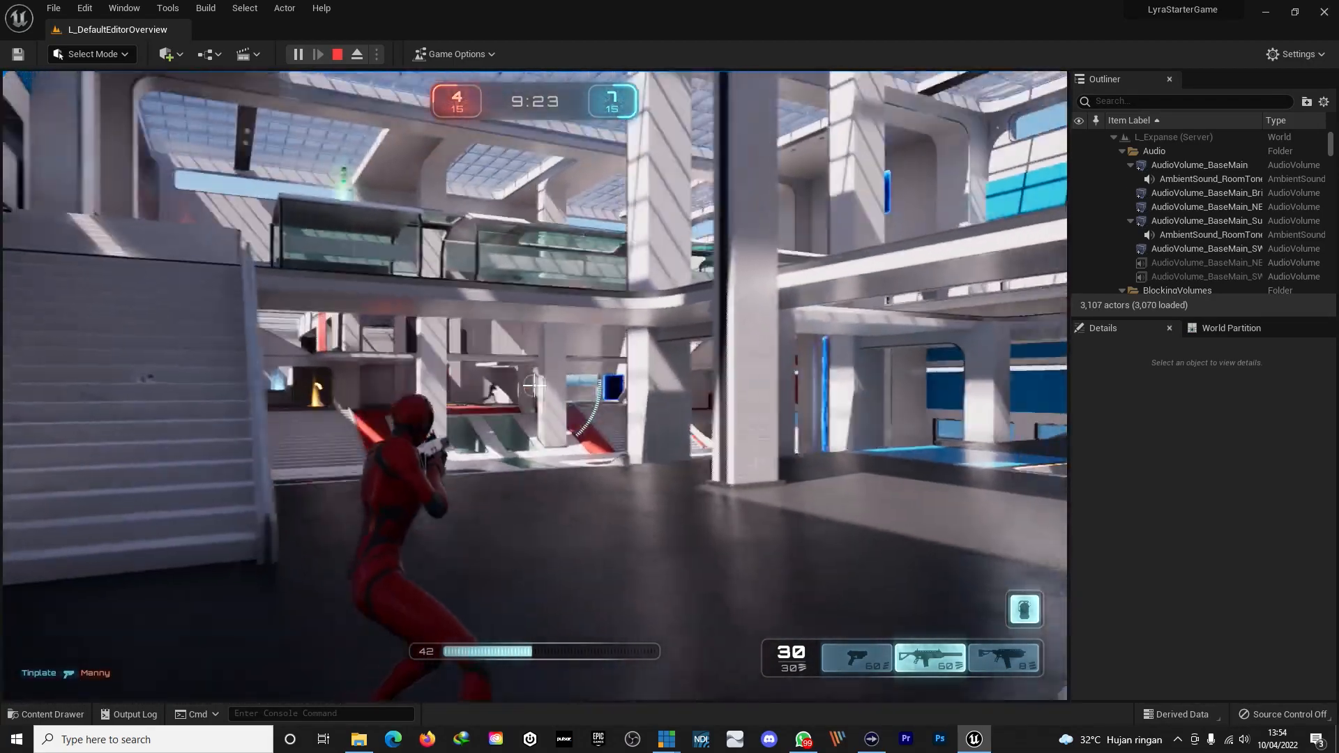
pyautogui.click(534, 385)
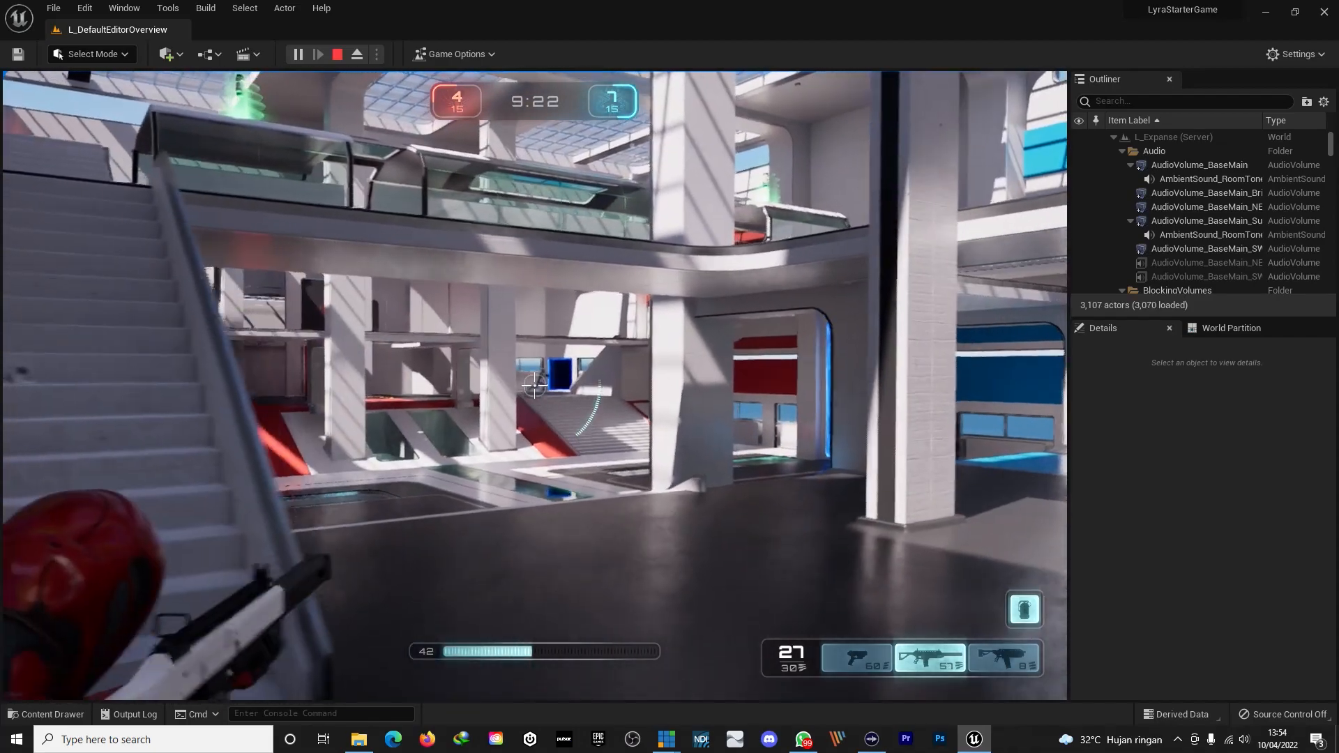
pyautogui.click(534, 385)
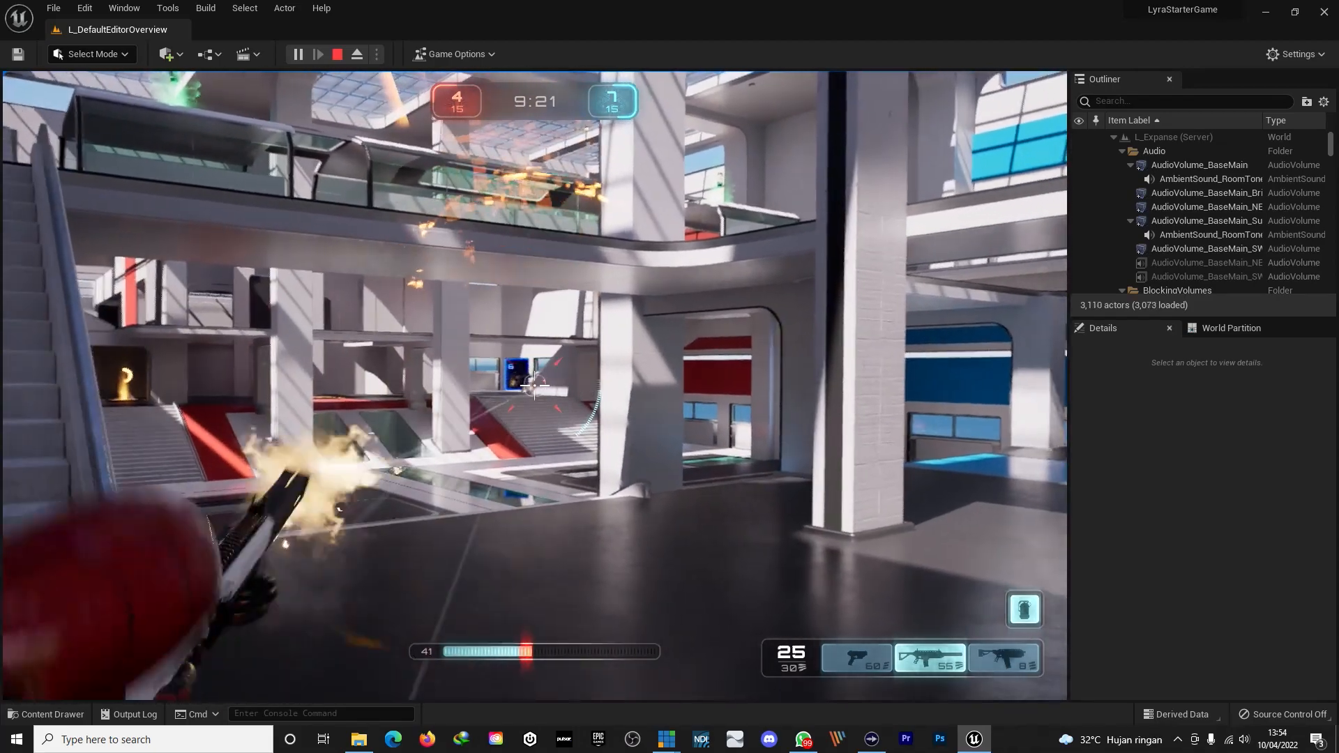
pyautogui.click(534, 385)
pyautogui.click(534, 385)
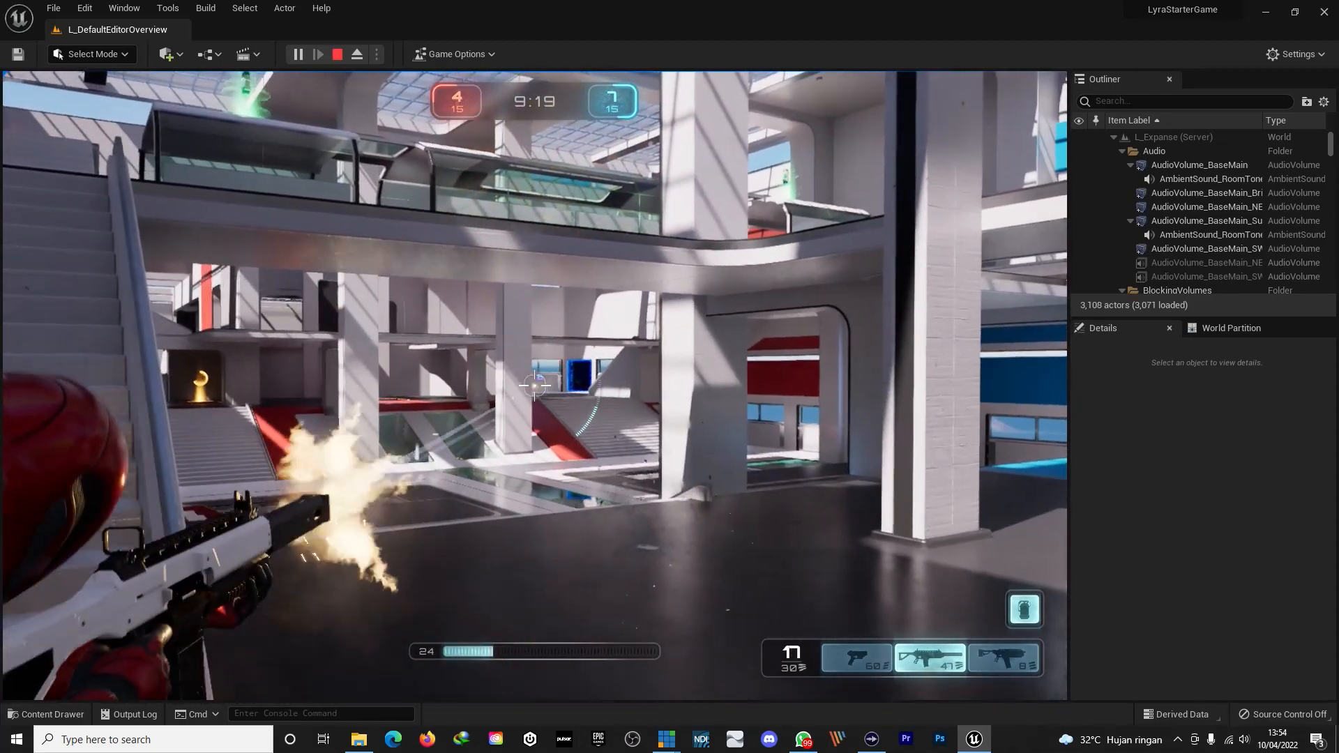
pyautogui.click(534, 385)
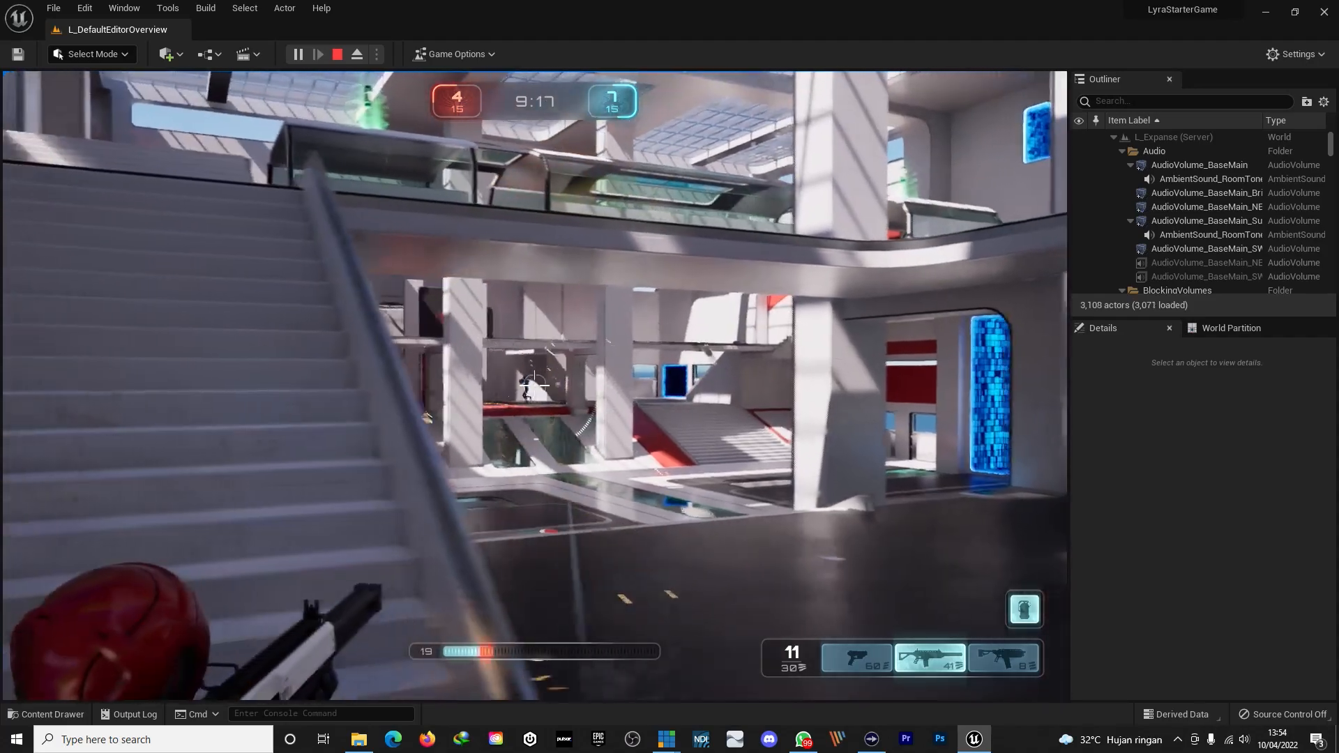
pyautogui.click(534, 385)
pyautogui.press('r')
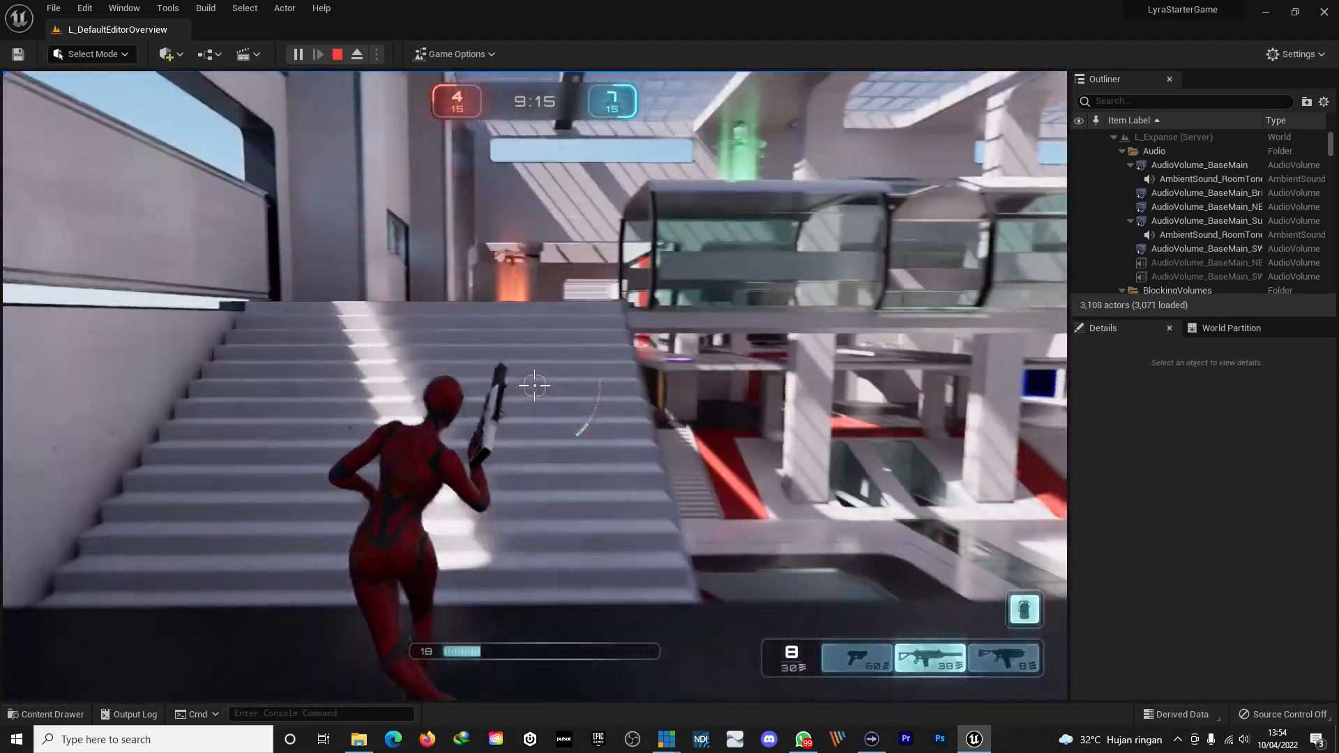
# - Run up the grey staircase, and after respawning cross the blue spawn hall and leap out through the arena opening
pyautogui.press('w')
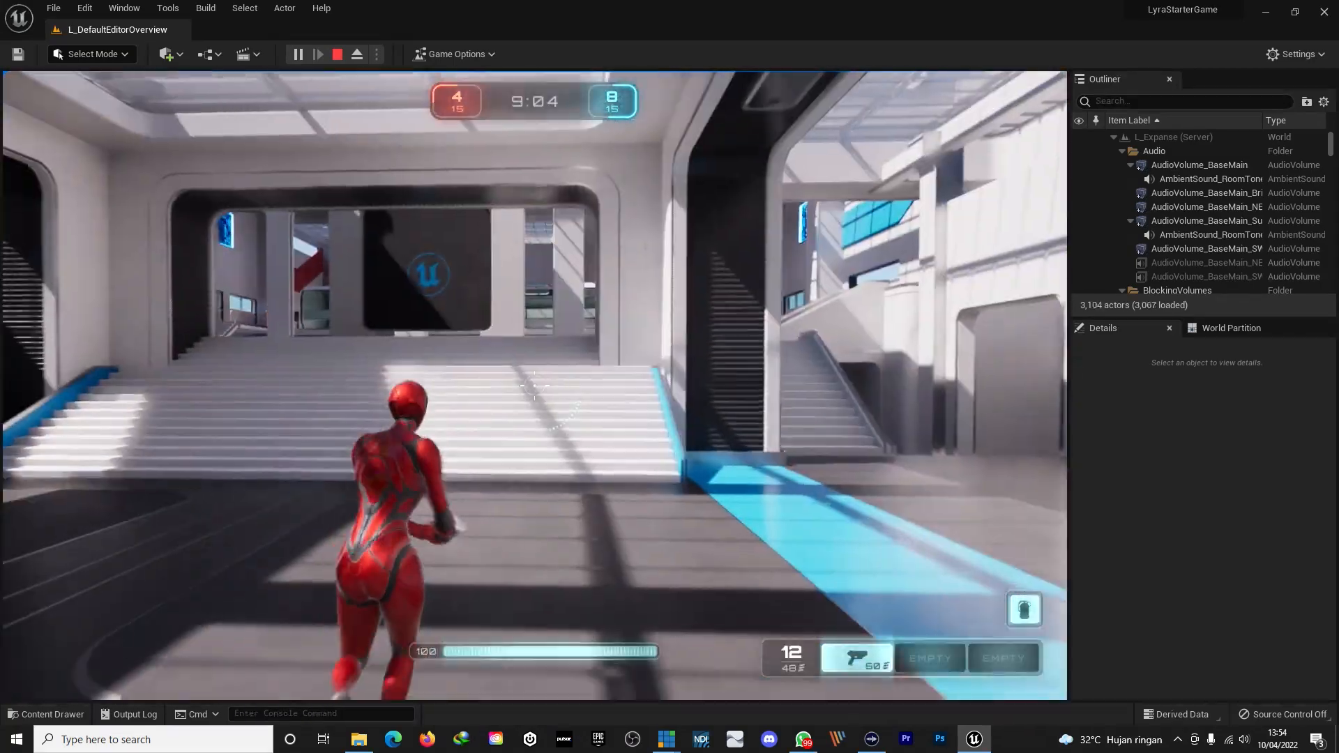
pyautogui.press('w')
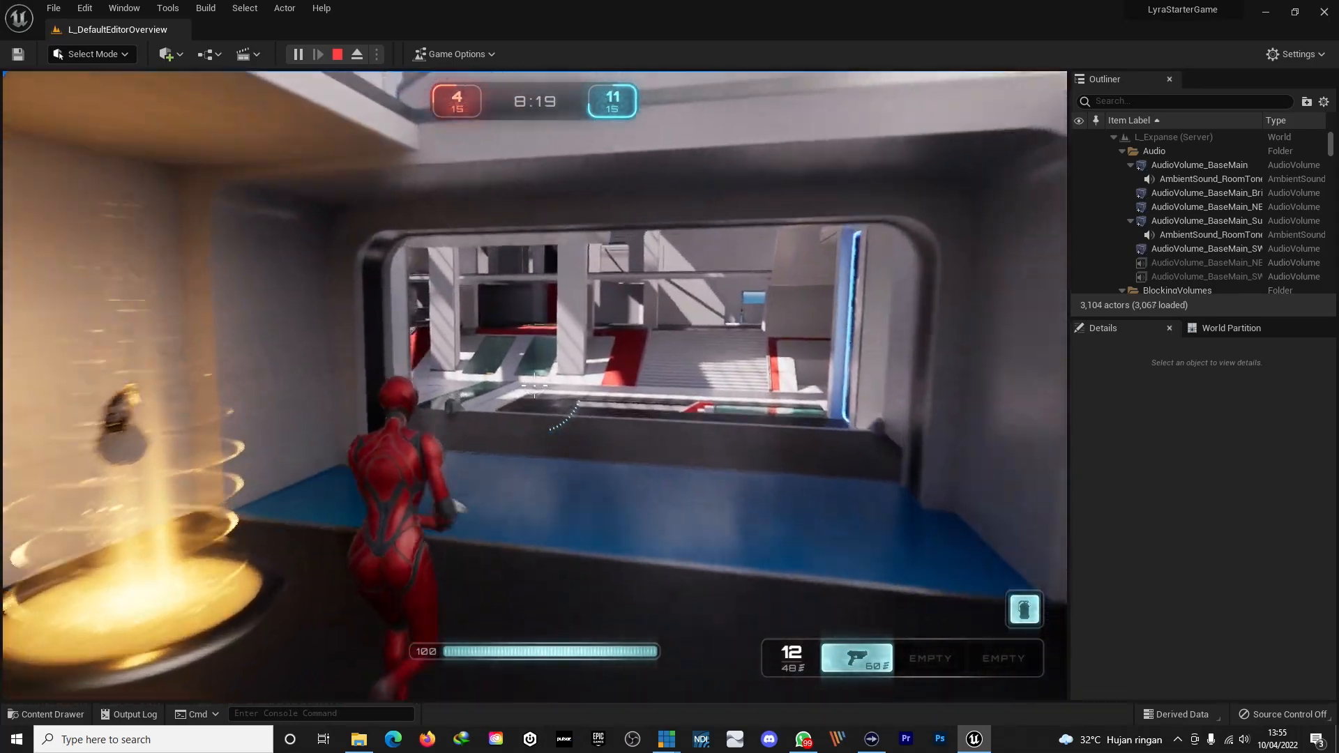
pyautogui.press('w')
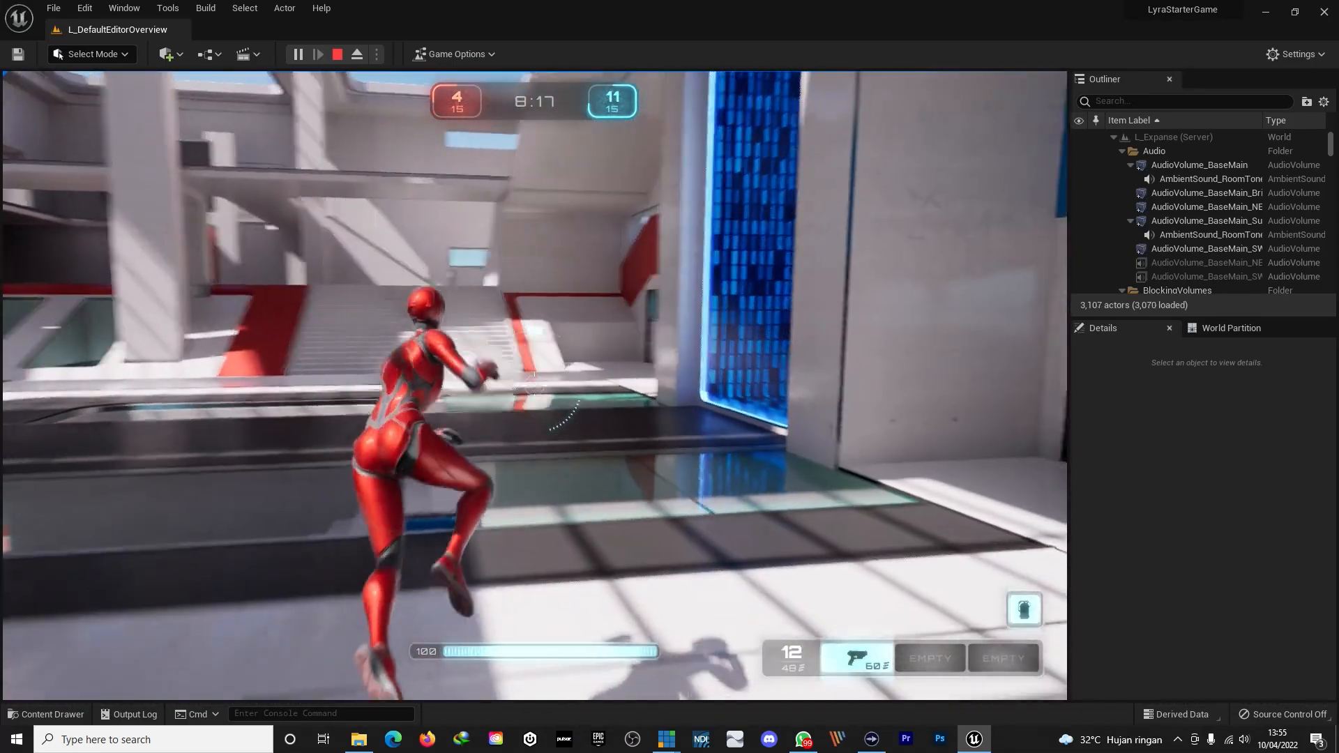
# - Throw a grenade at the blue teleporter, travel through the teleporters and run toward the red-striped stairs
pyautogui.press('w')
pyautogui.press('q')
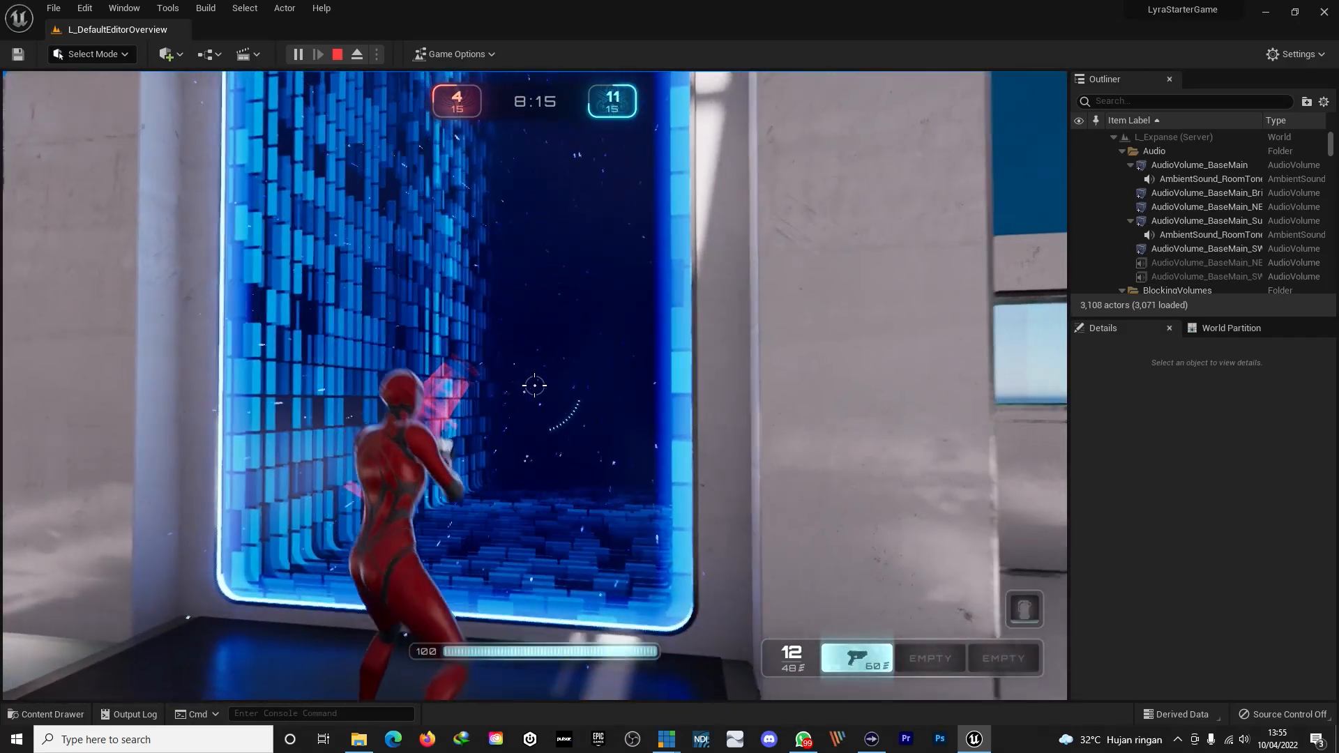
pyautogui.press('w')
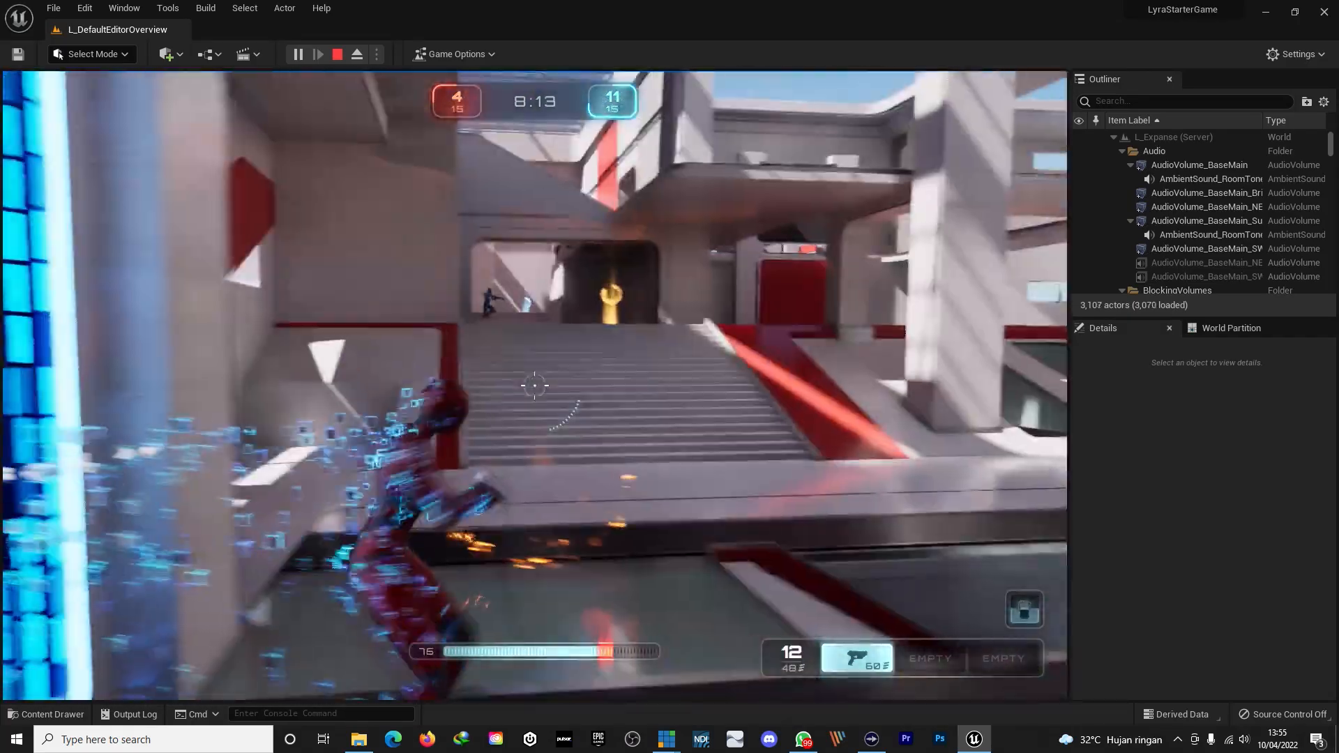
pyautogui.press('w')
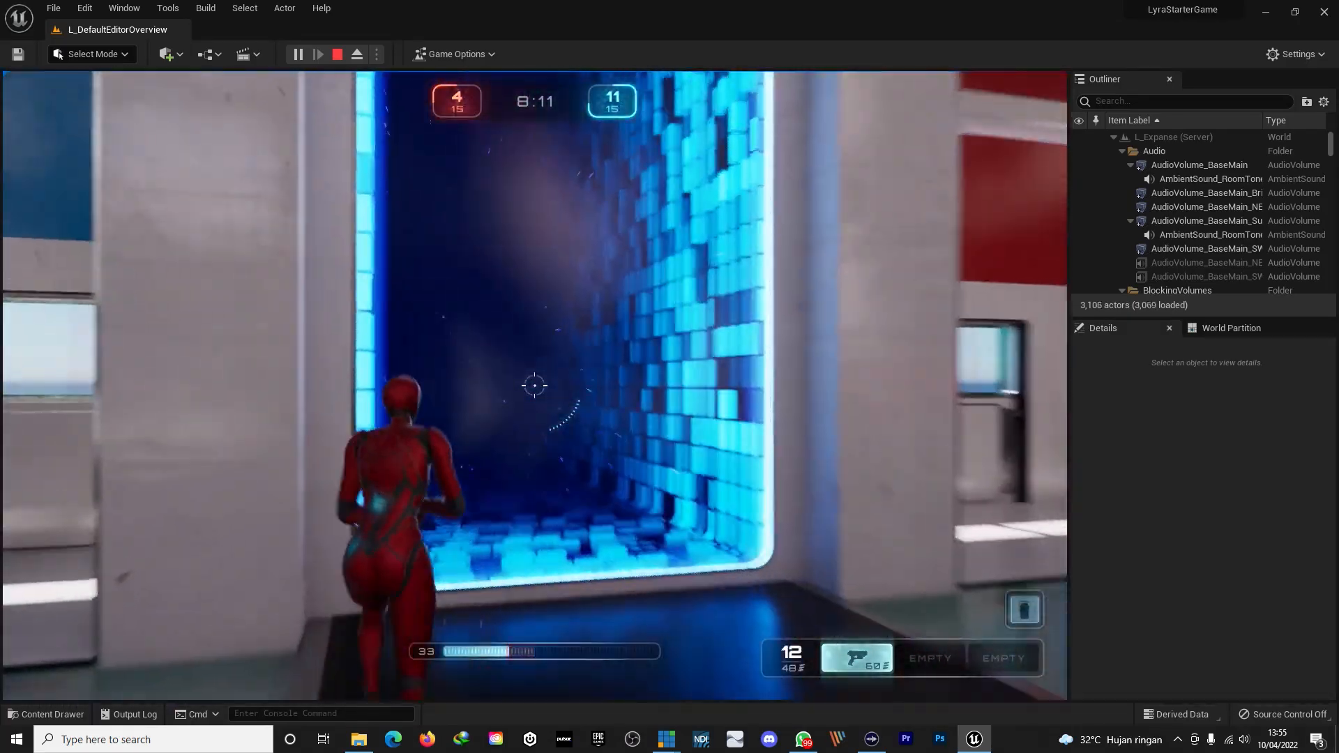
pyautogui.press('w')
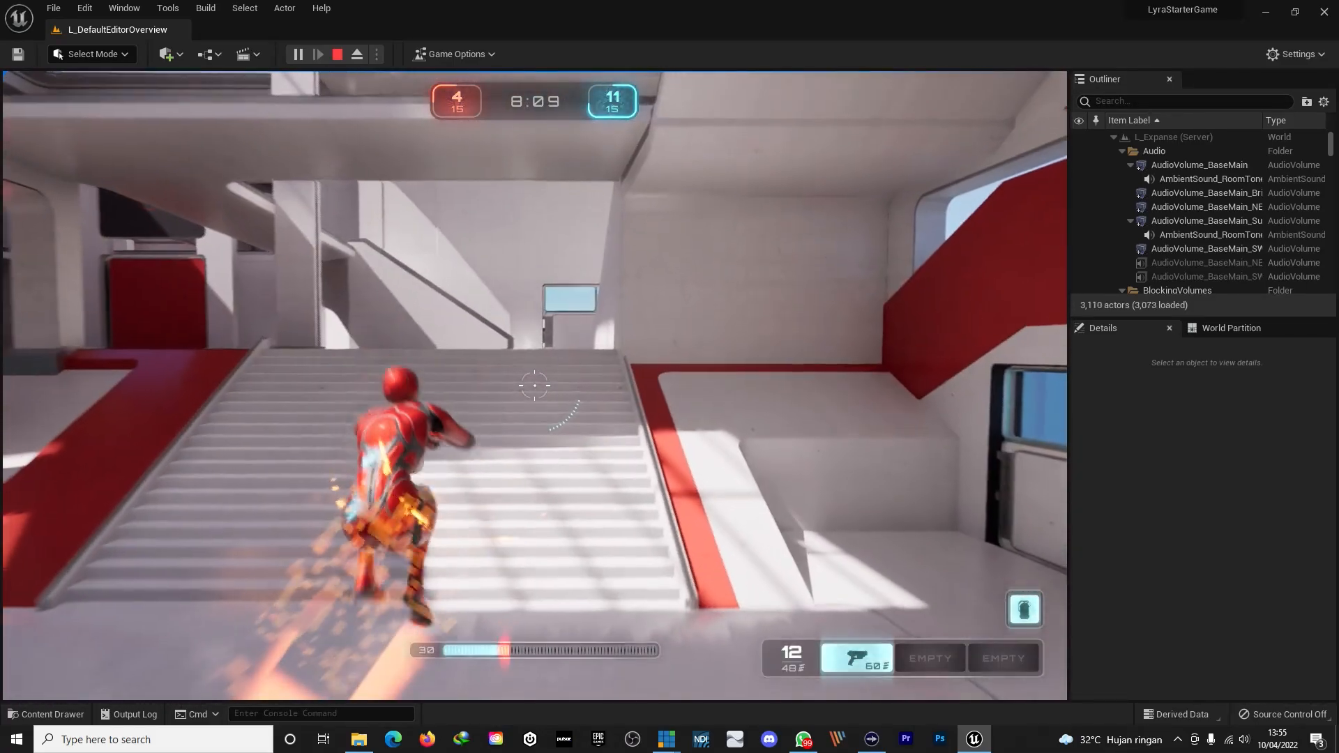
pyautogui.press('w')
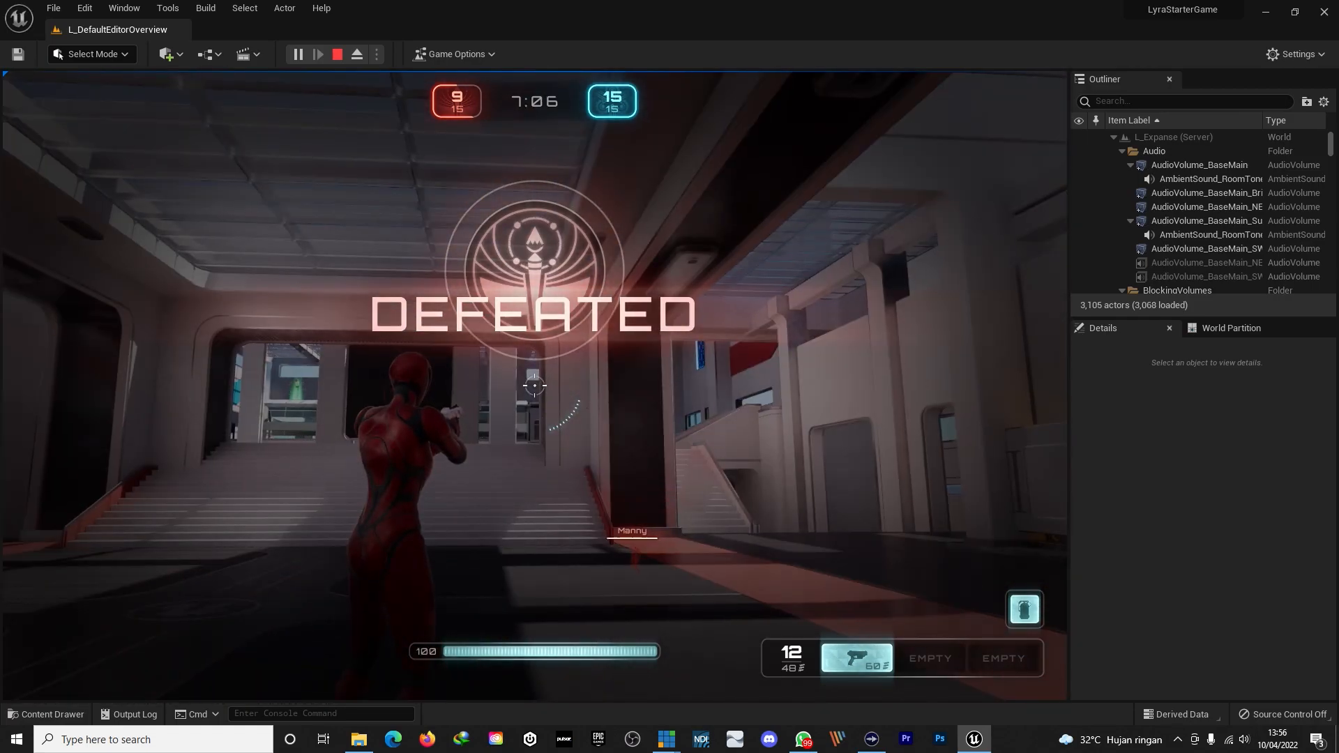
# - Exit the Elimination match to the Lyra front-end menu, confirming the exit
pyautogui.press('Escape')
pyautogui.click(534, 380)
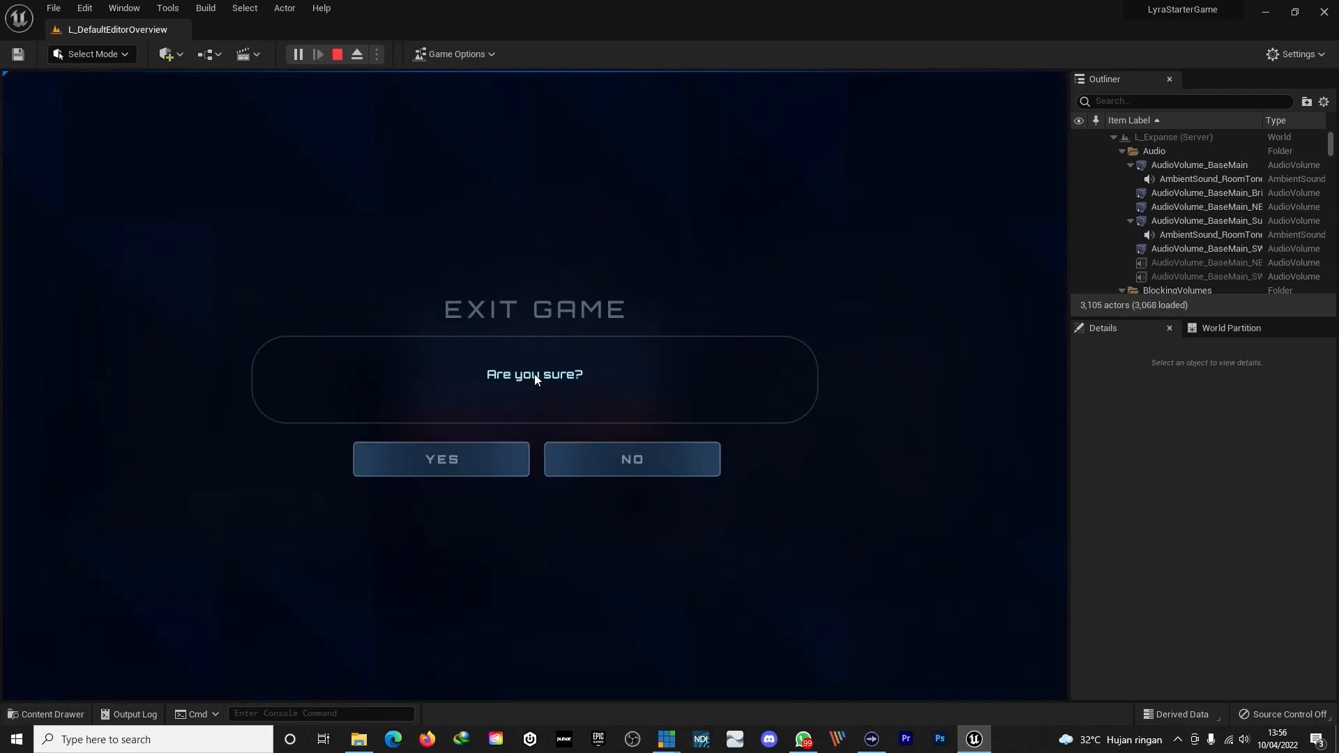
pyautogui.click(448, 474)
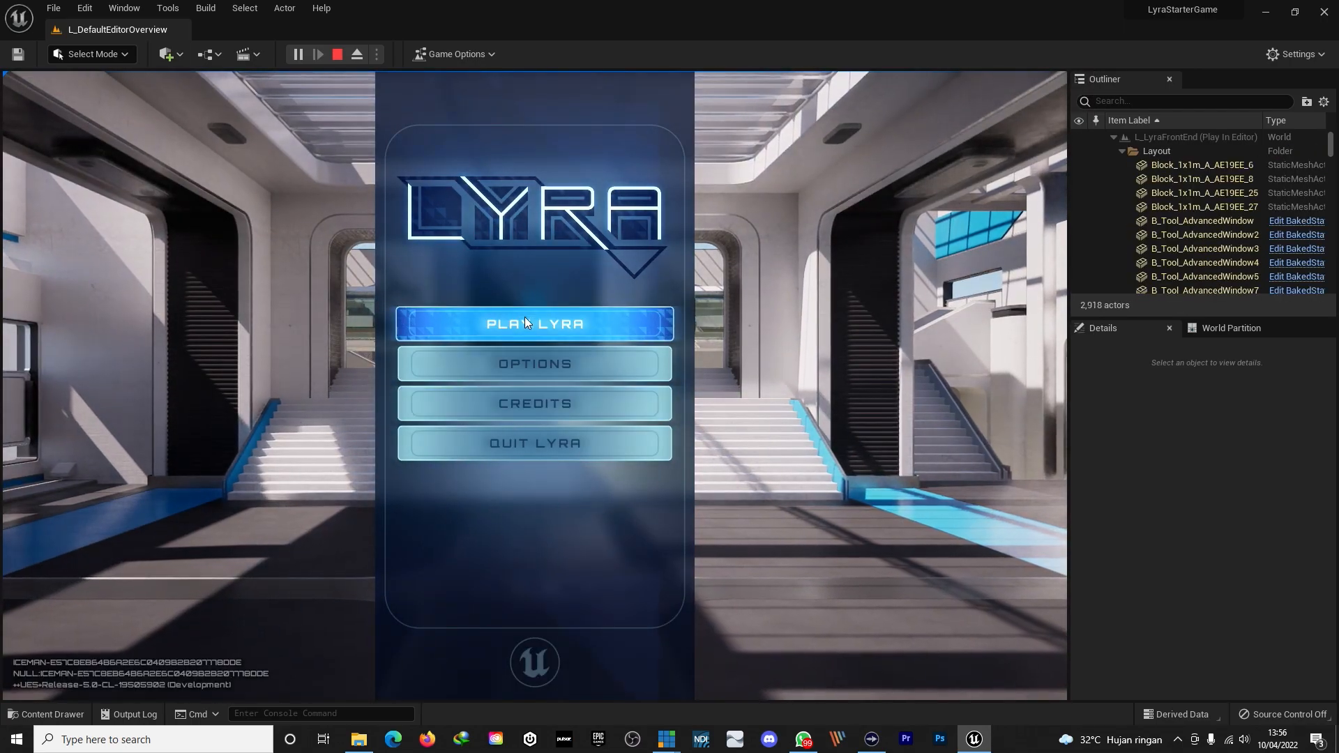
# - Start a new hosted game in Control mode on the Convolution map
pyautogui.click(541, 324)
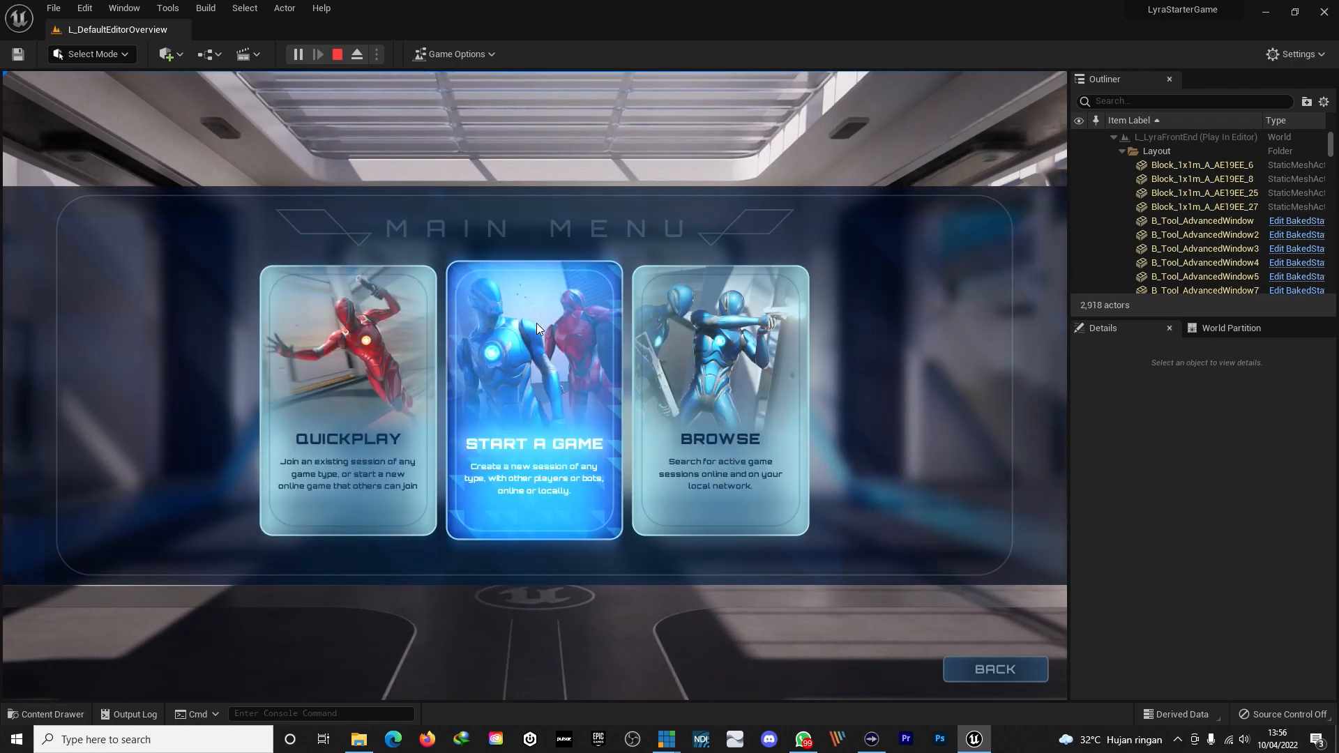
pyautogui.click(516, 385)
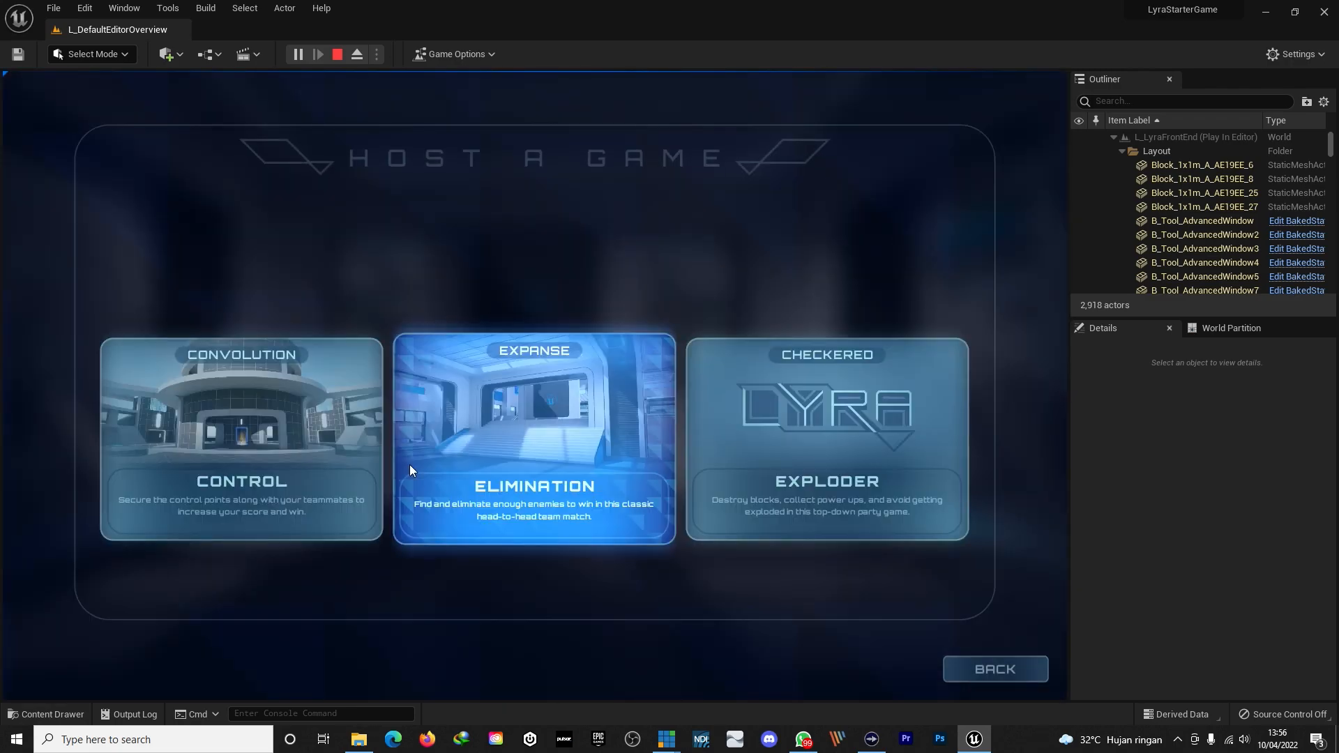
pyautogui.click(285, 418)
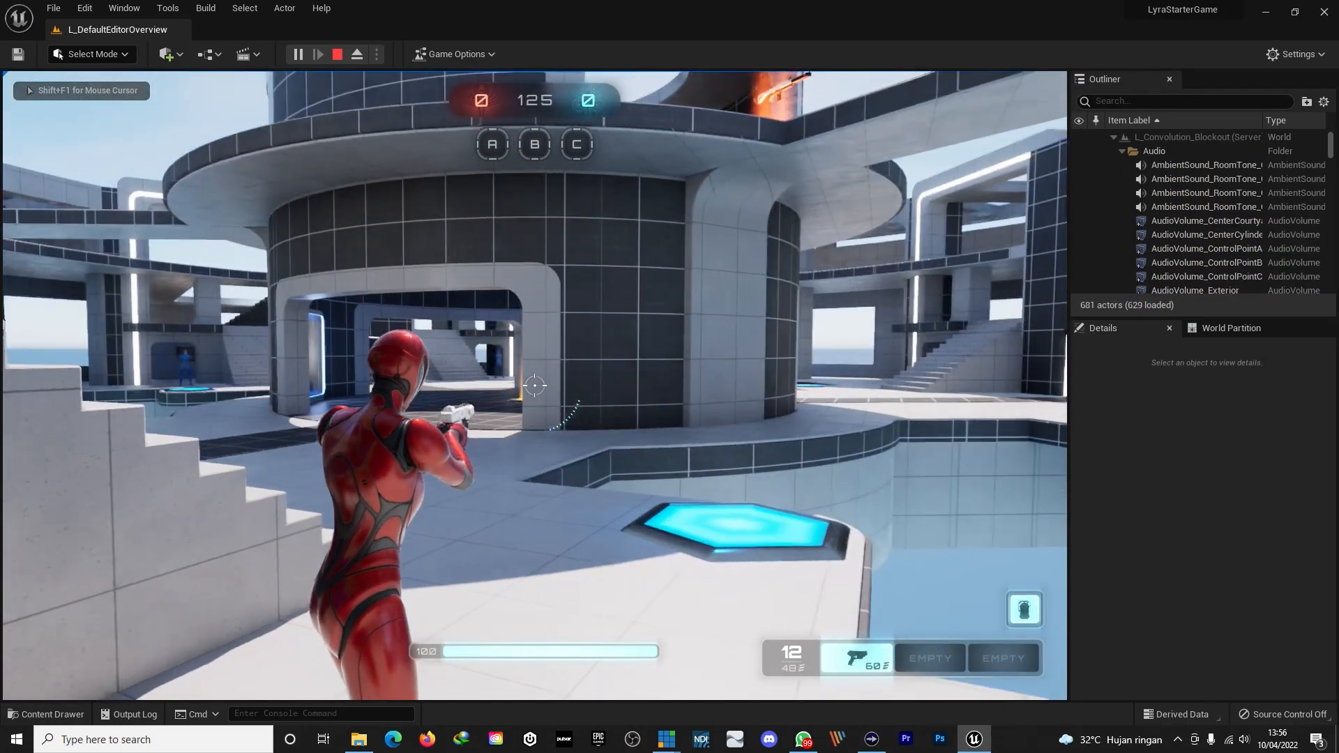
# - Sprint through the Convolution courtyard and staircase area, and cross the upper walkway toward the rifle pad on the central tower
pyautogui.press('w')
pyautogui.press('shift')
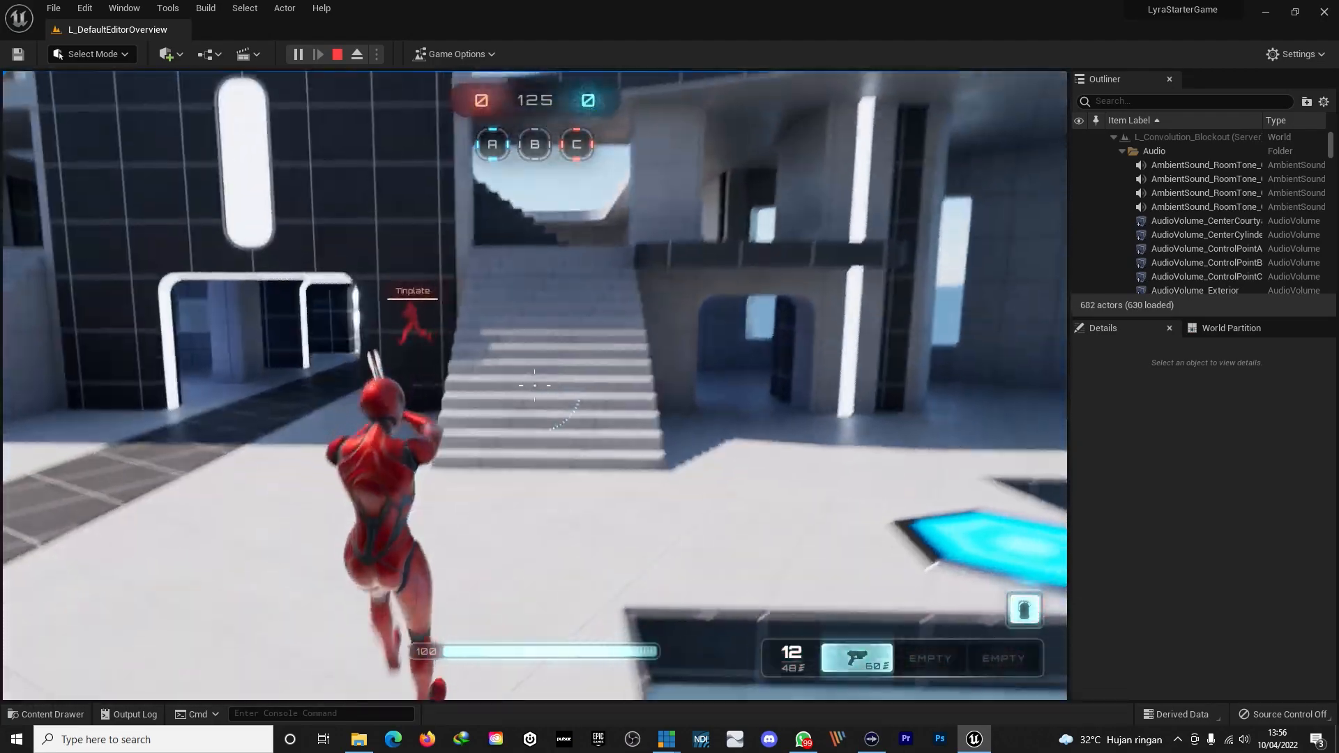
pyautogui.press('w')
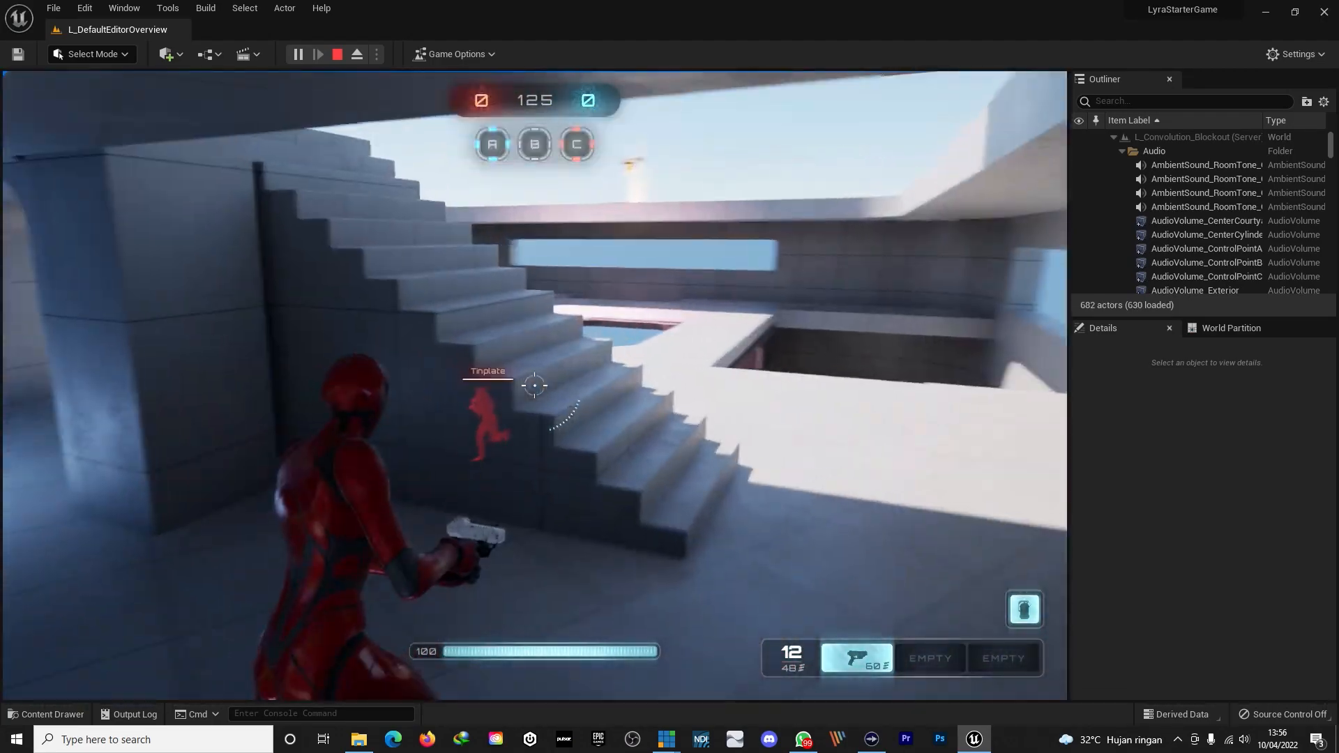
pyautogui.press('w')
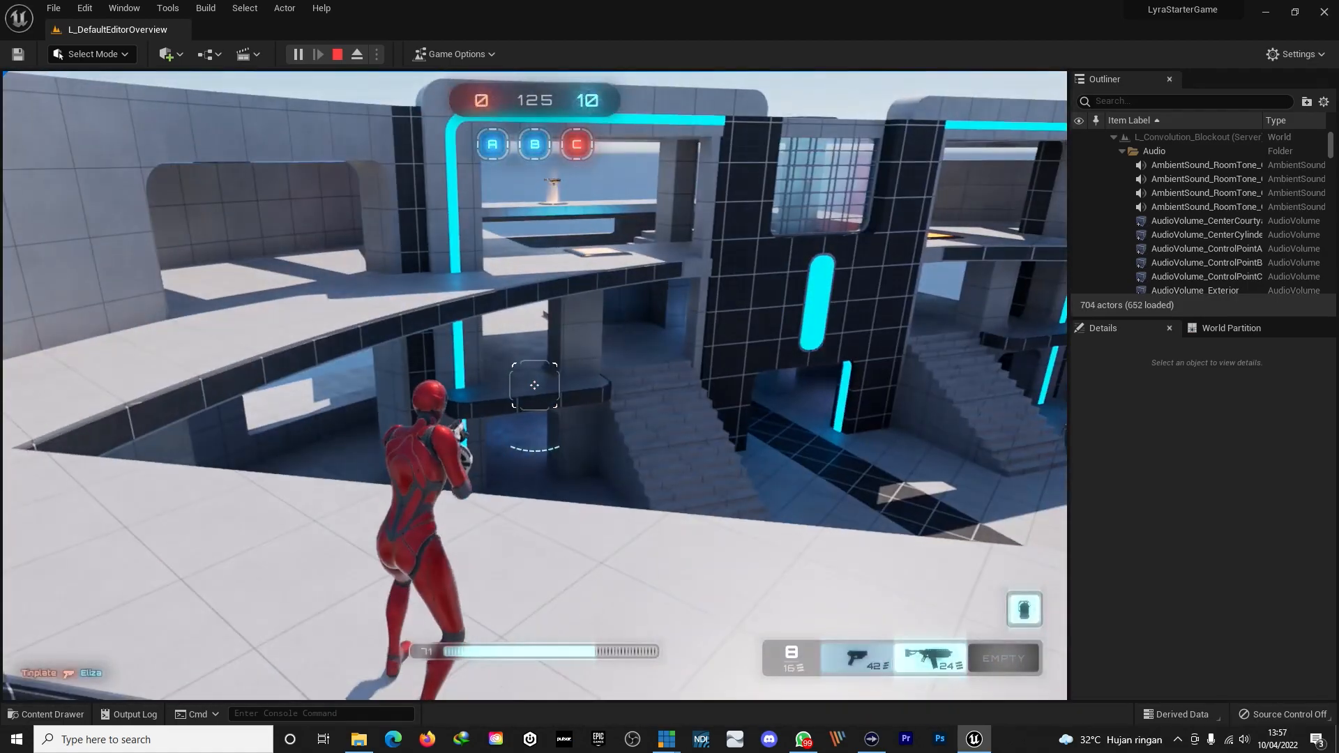
pyautogui.press('w')
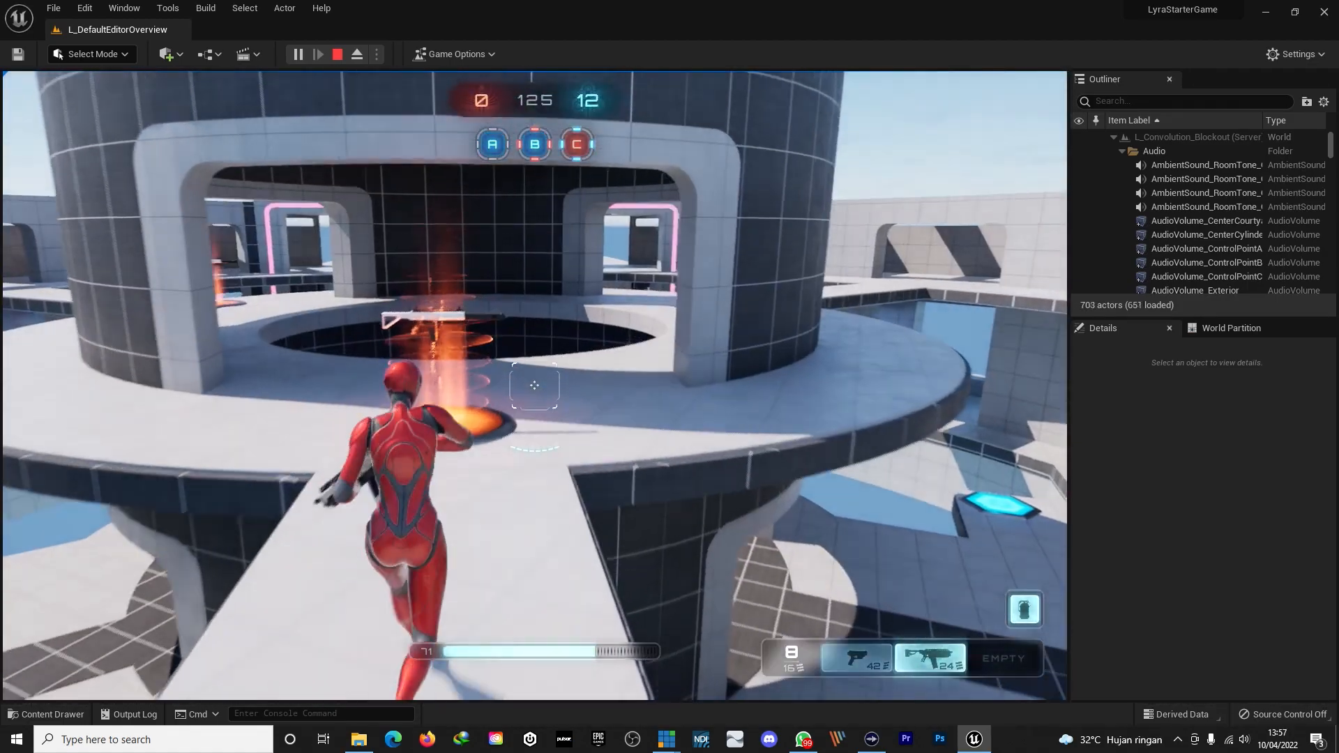
# - Run across the Convolution tower's upper level and through the red control point, and check the team scoreboard
pyautogui.press('w')
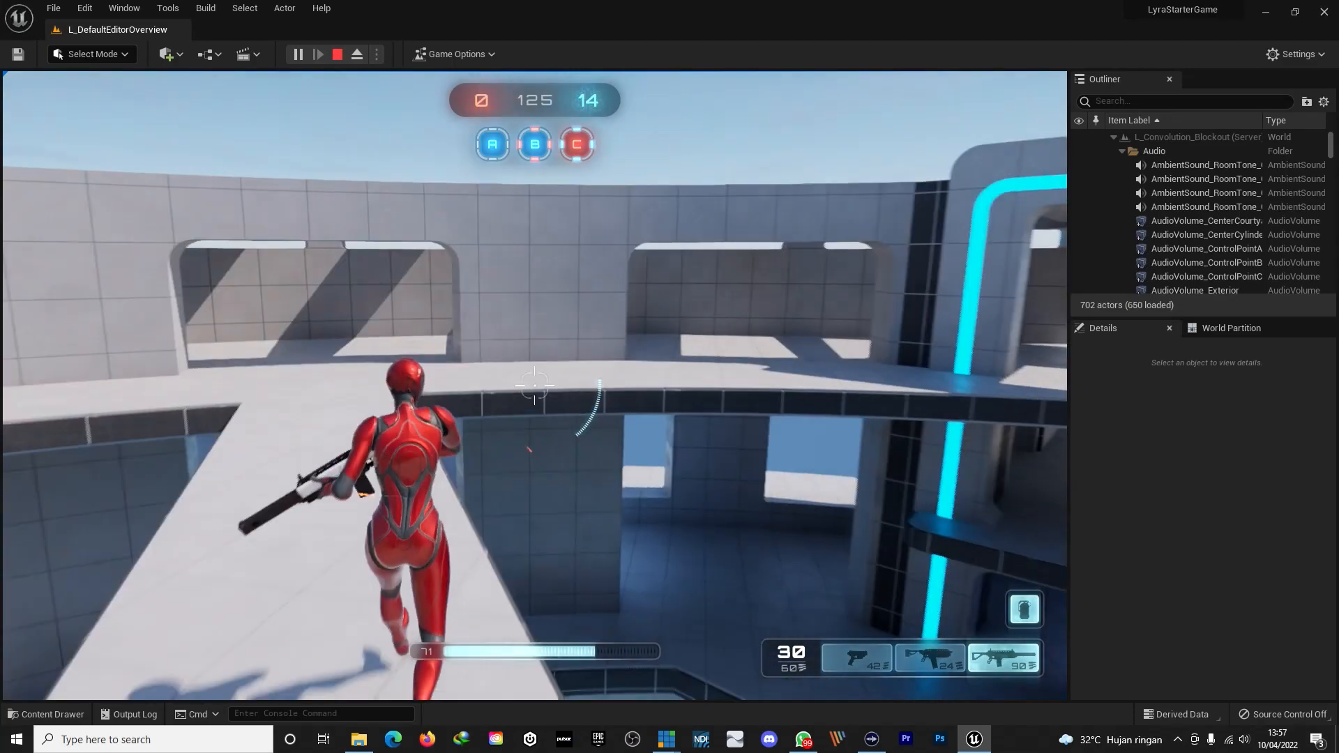
pyautogui.press('w')
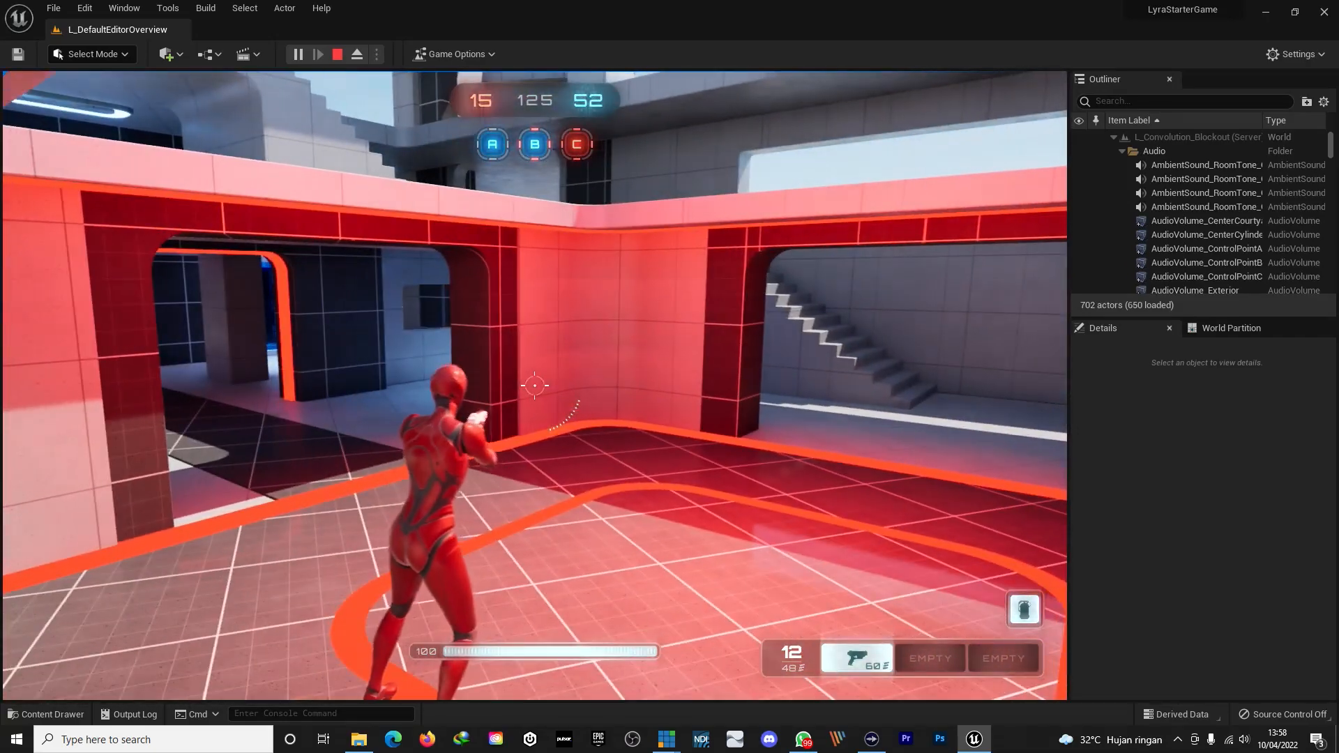
pyautogui.press('w')
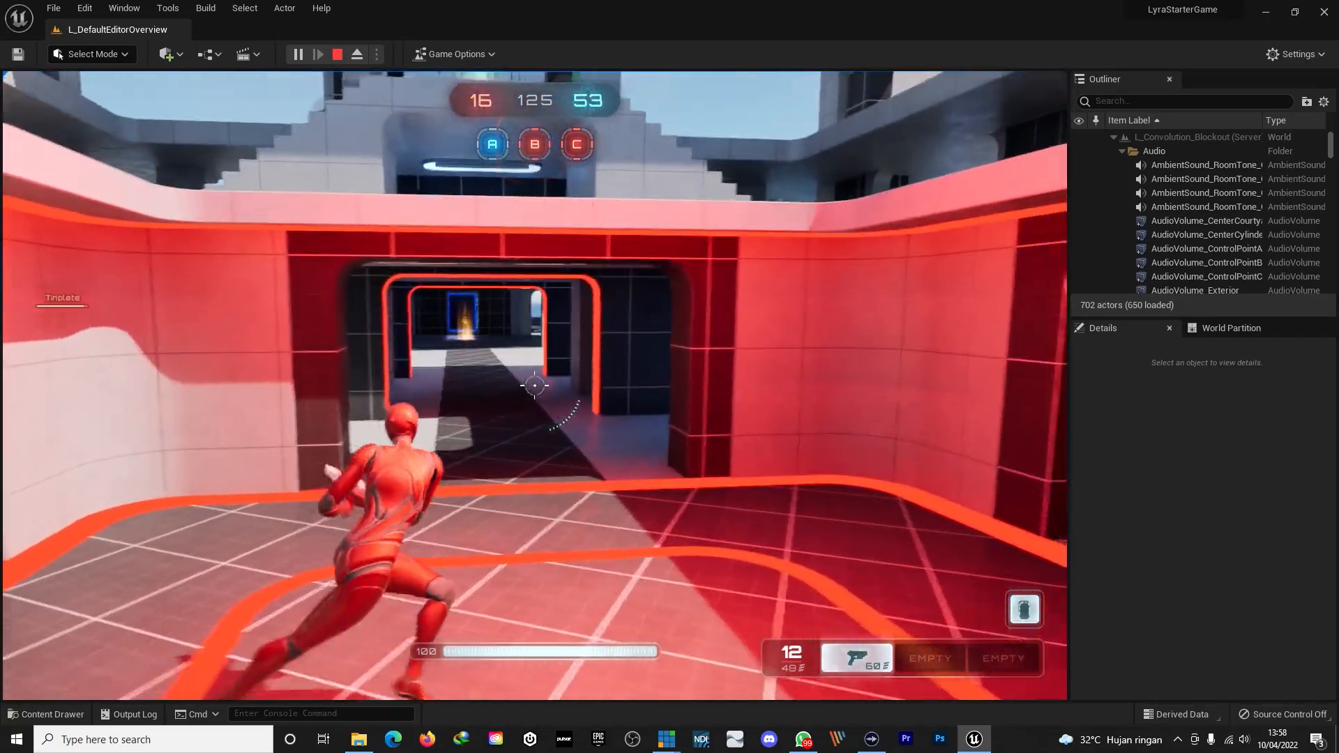
pyautogui.press('w')
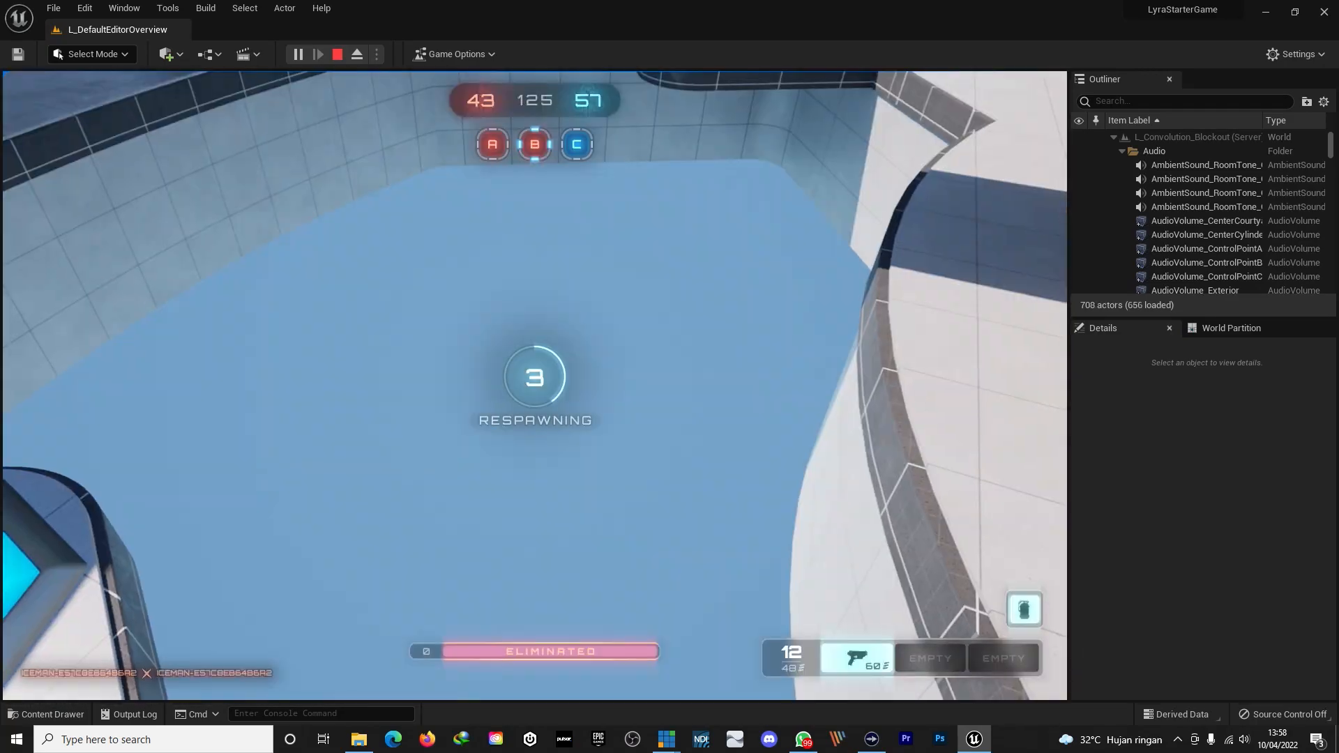
pyautogui.press('Tab')
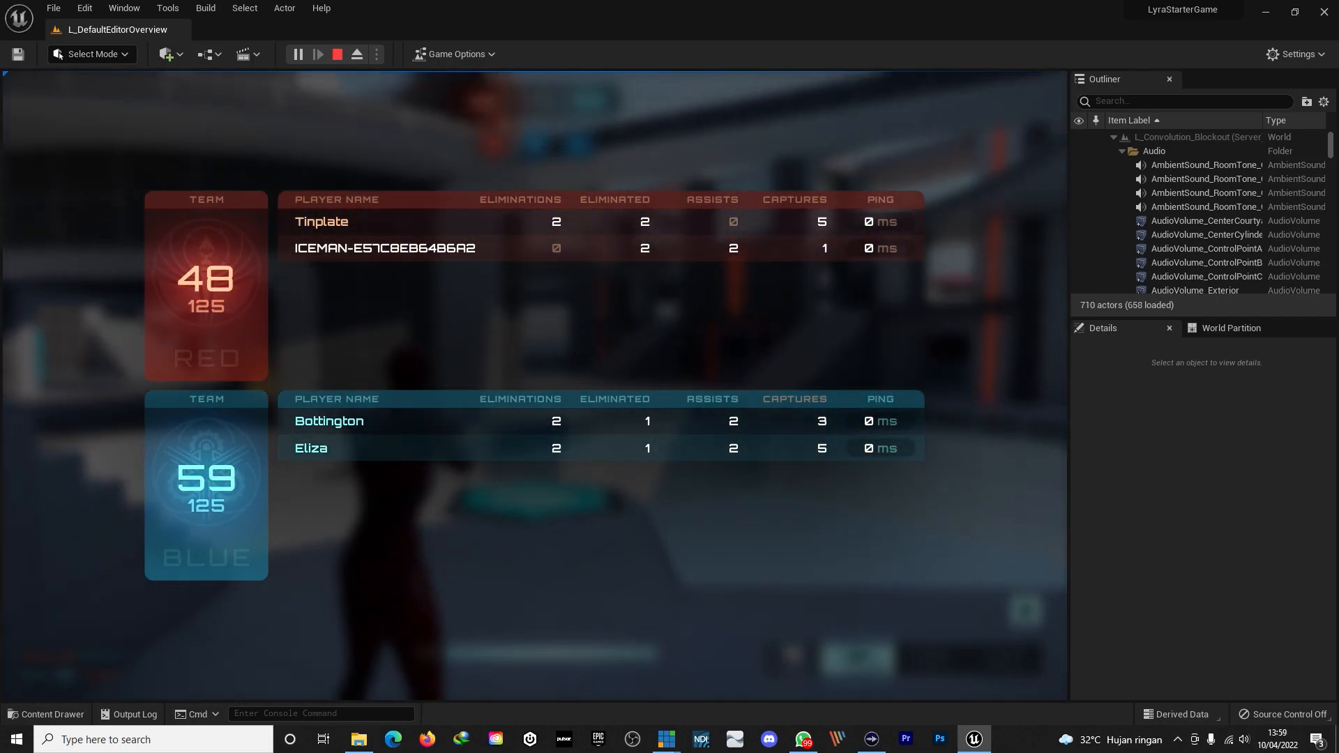
pyautogui.press('Tab')
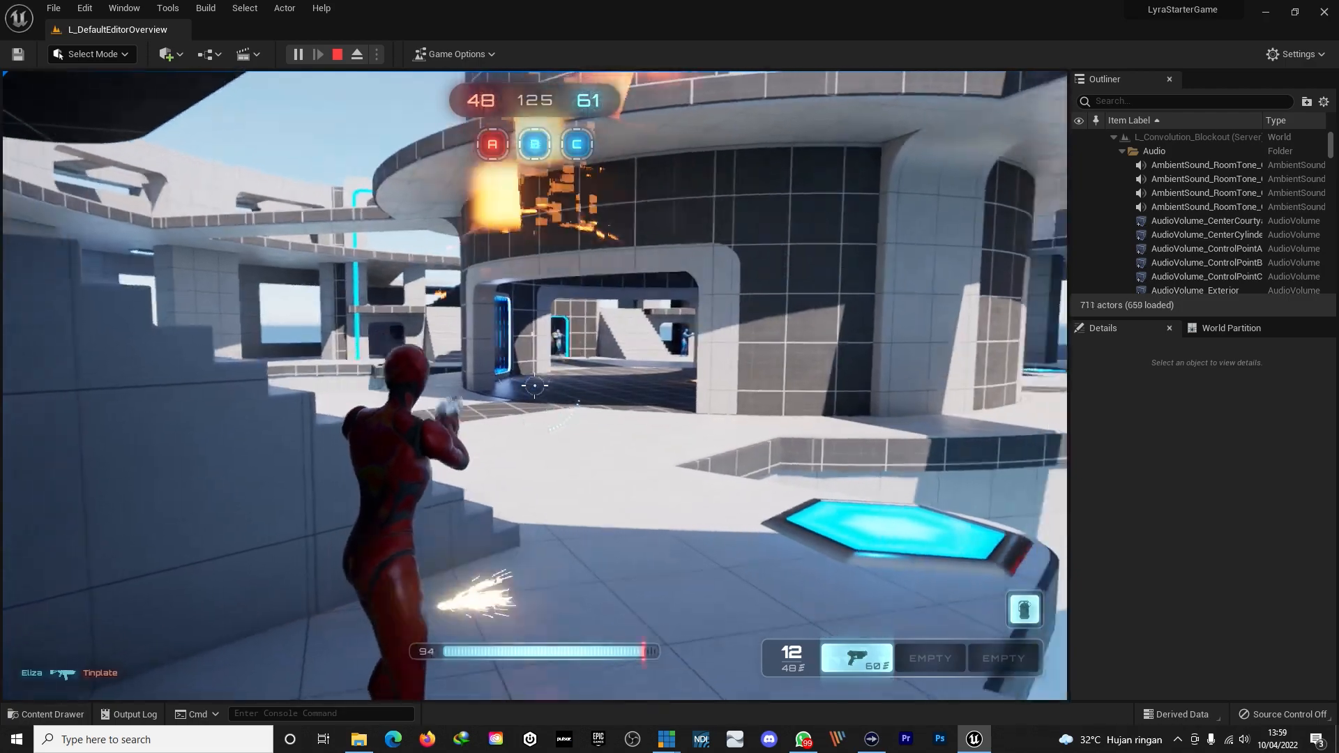
# - Aim and fire the pistol toward the central tower, and quit the Control match
pyautogui.rightClick(535, 386)
pyautogui.click(534, 385)
pyautogui.click(534, 386)
pyautogui.click(534, 386)
pyautogui.press('Escape')
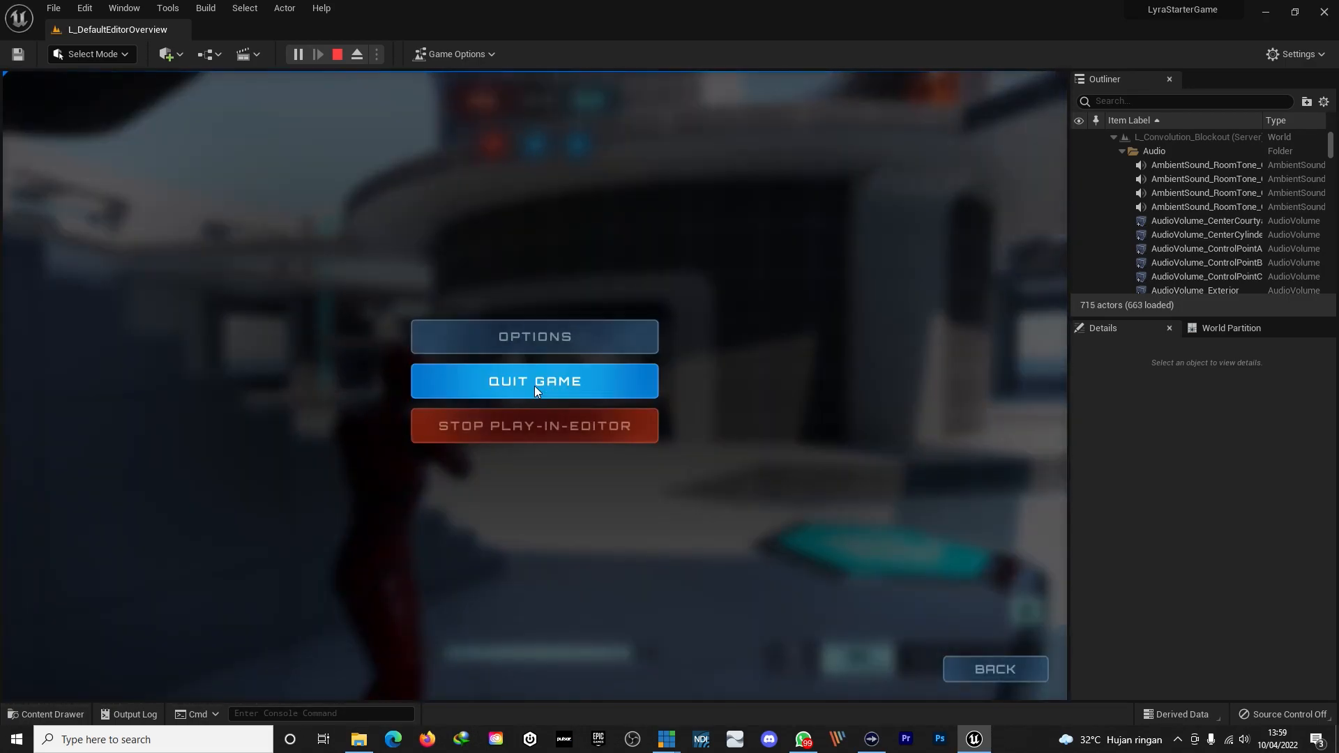
pyautogui.click(528, 392)
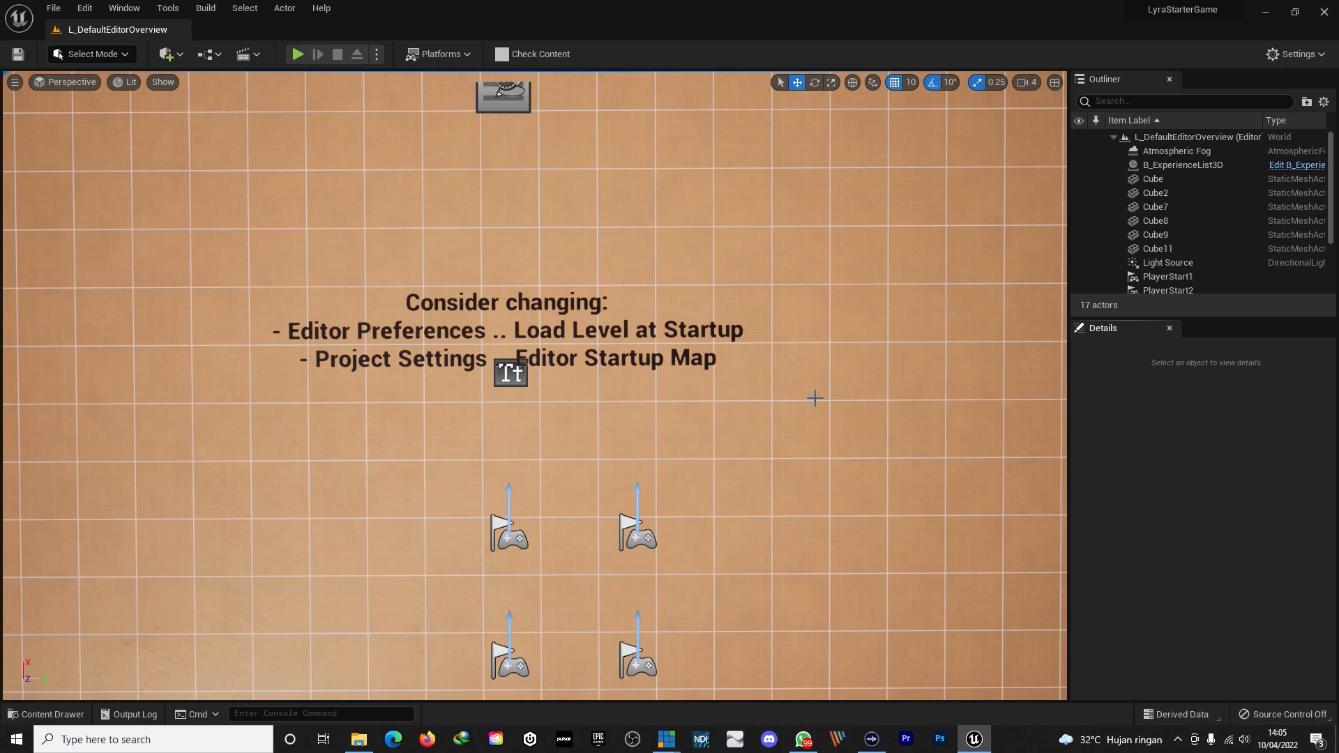
# - Open the L_Expanse level from the Maps folder of the ShooterMaps plugin content
pyautogui.hotkey('ctrl', 'space')
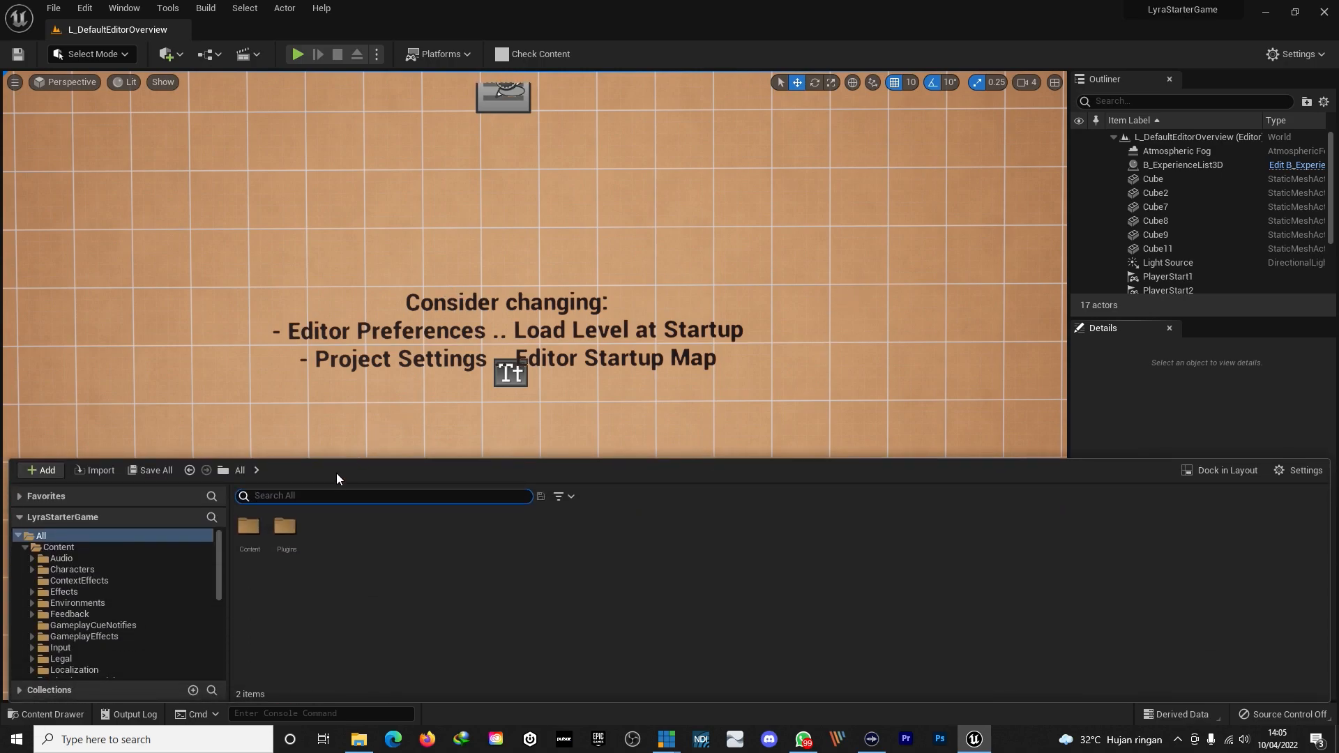
pyautogui.doubleClick(284, 525)
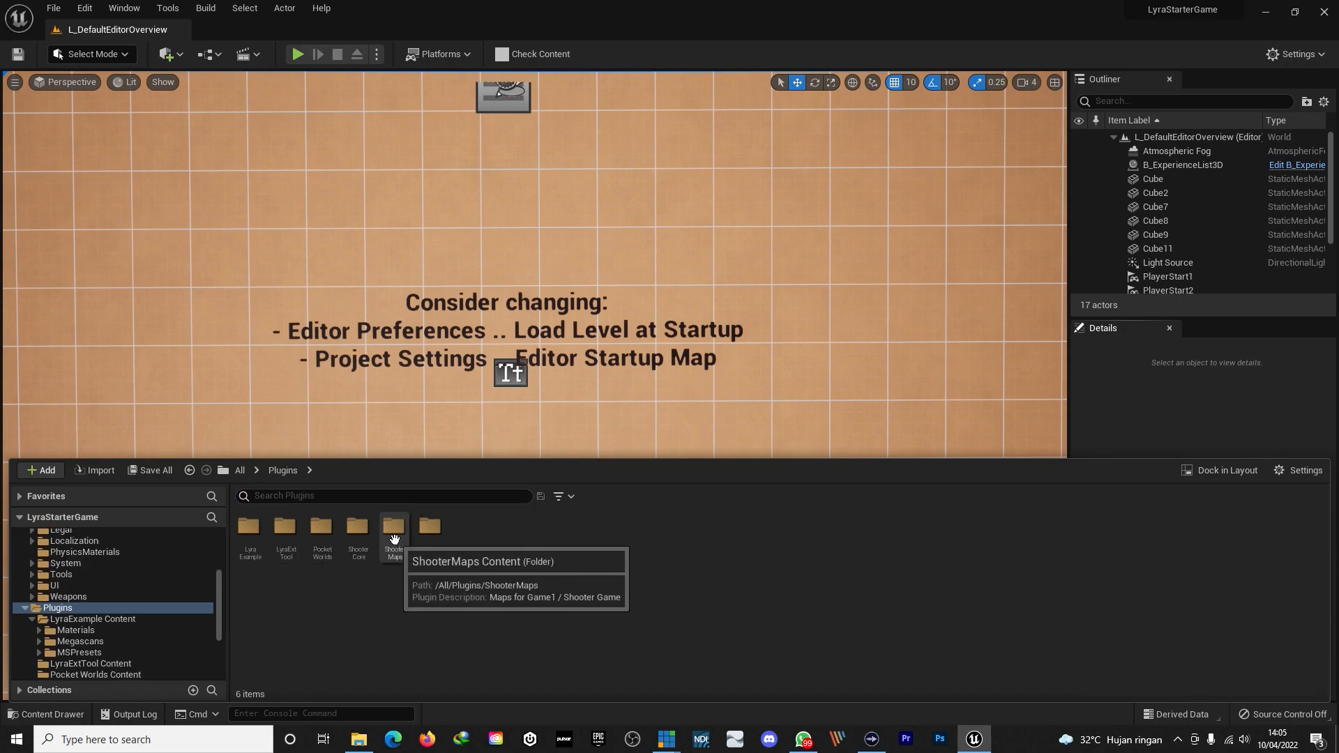
pyautogui.doubleClick(392, 528)
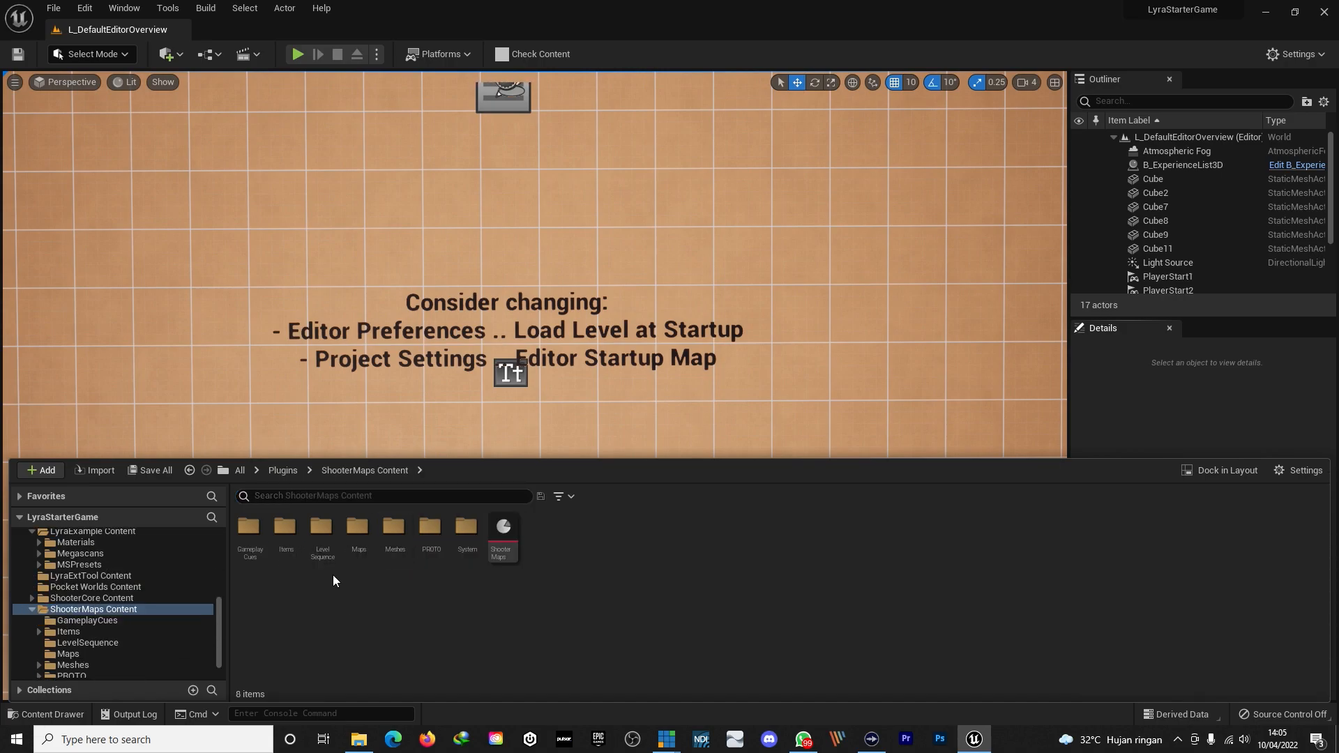
pyautogui.doubleClick(357, 526)
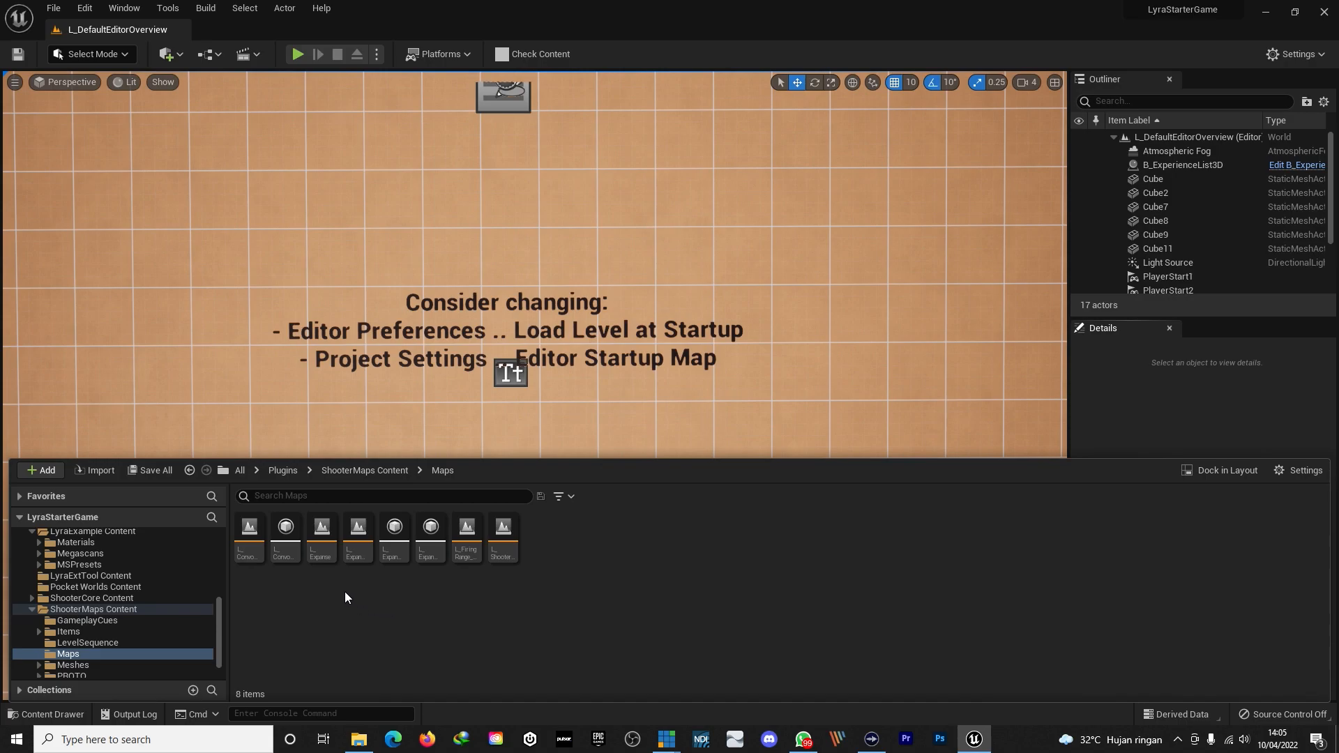
pyautogui.doubleClick(322, 526)
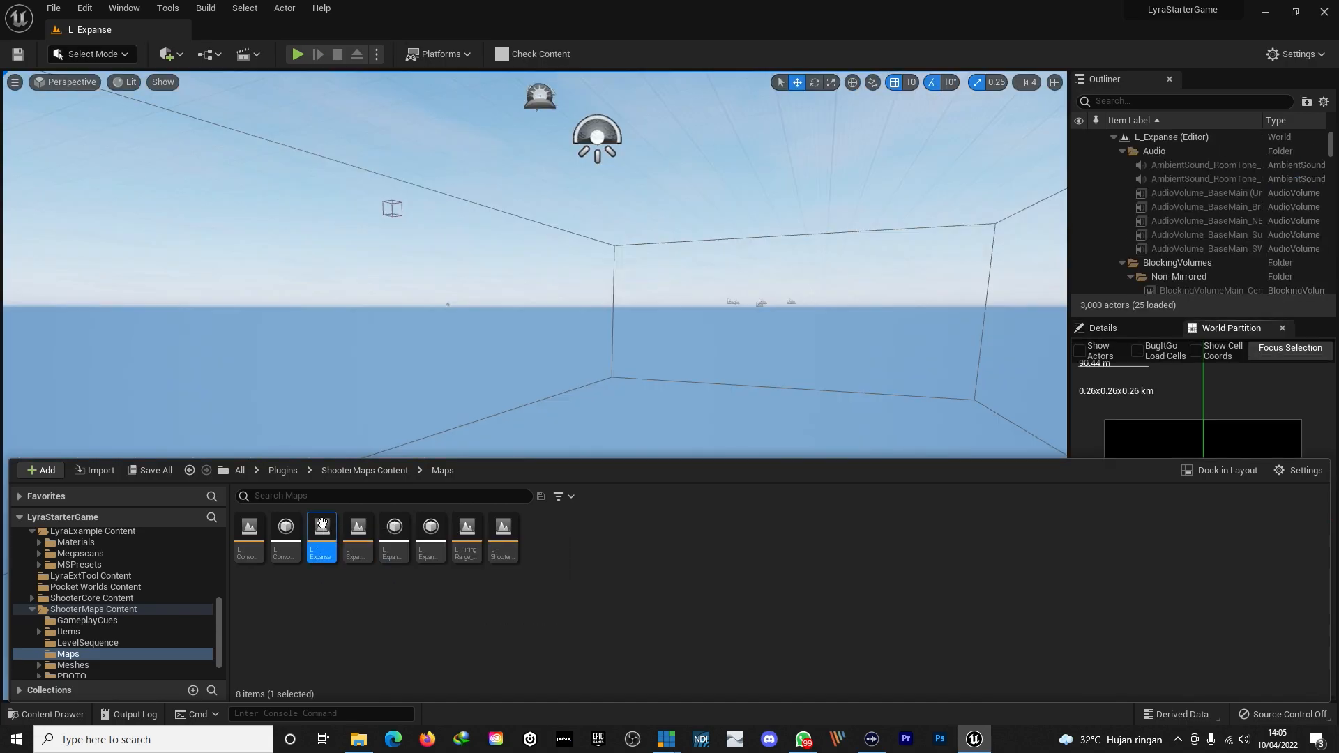
# - Load the upper-left cell of the Expanse level's World Partition map
pyautogui.click(1190, 526)
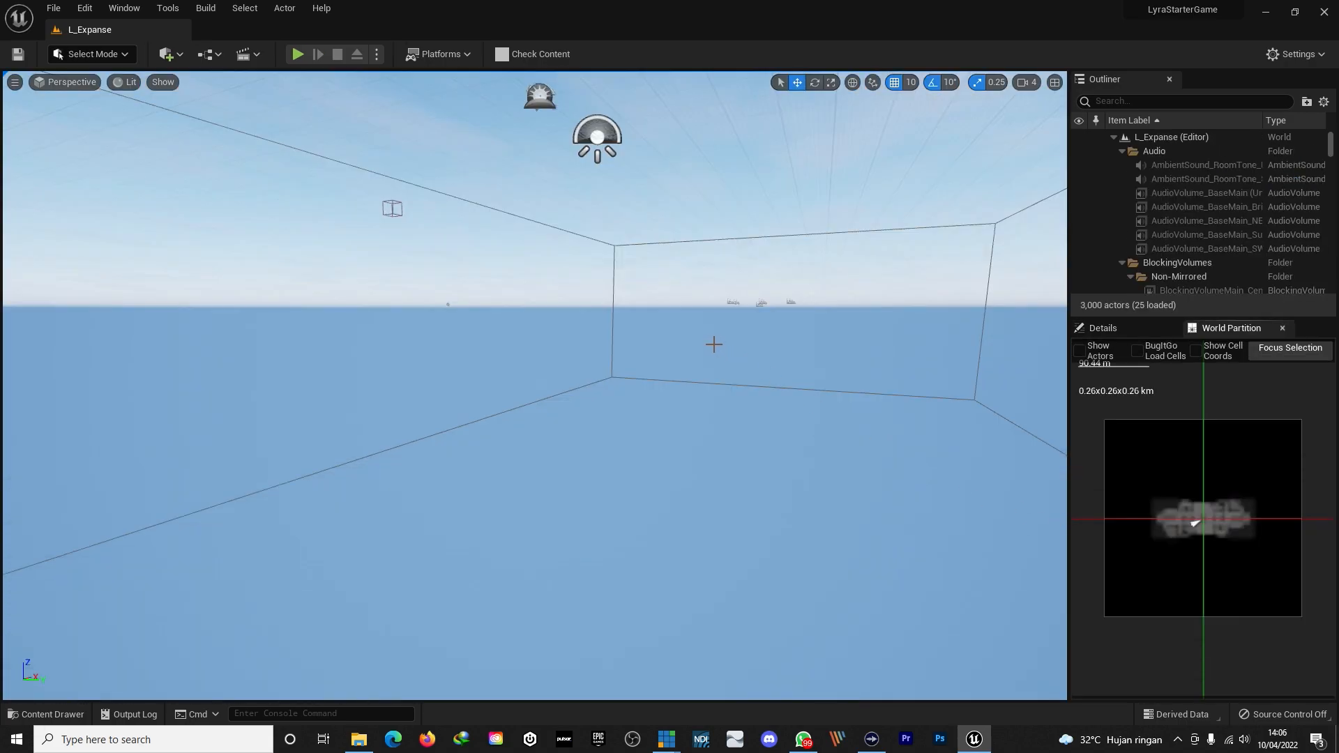
pyautogui.doubleClick(1195, 522)
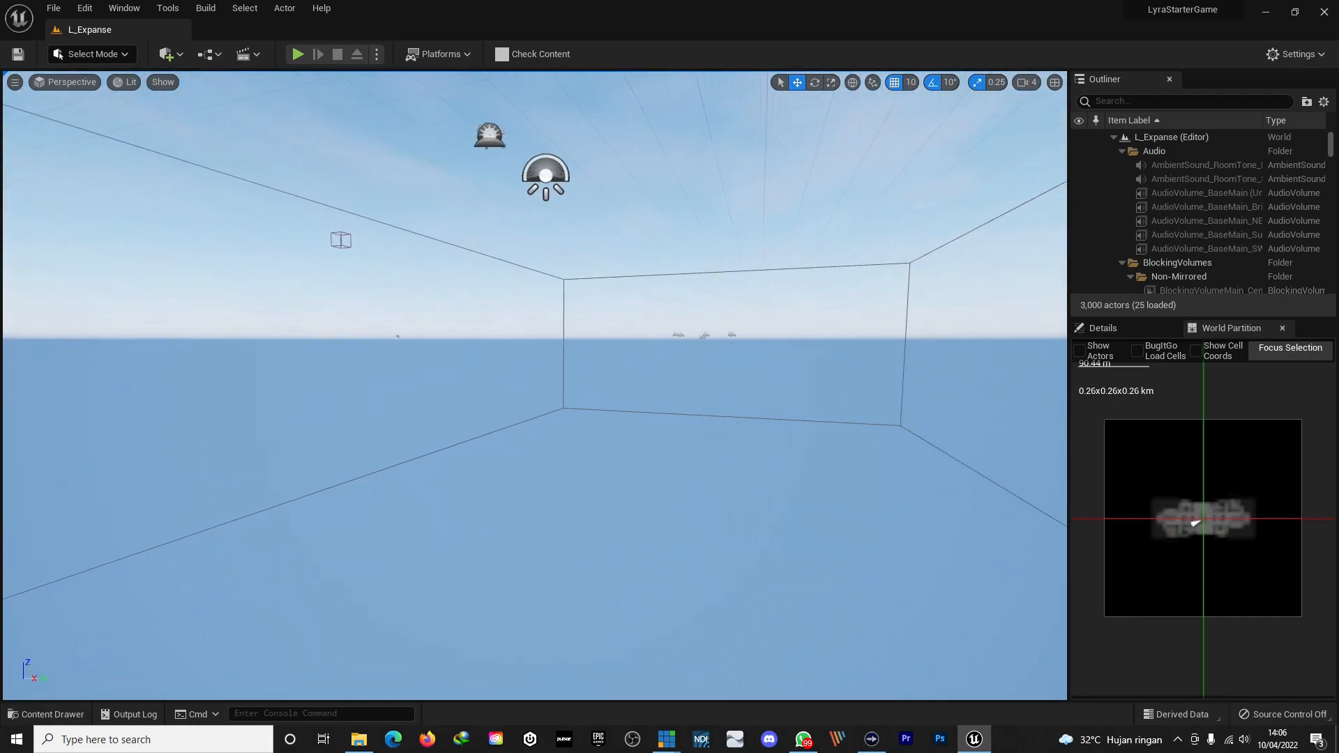
pyautogui.click(1155, 458)
pyautogui.rightClick(1152, 457)
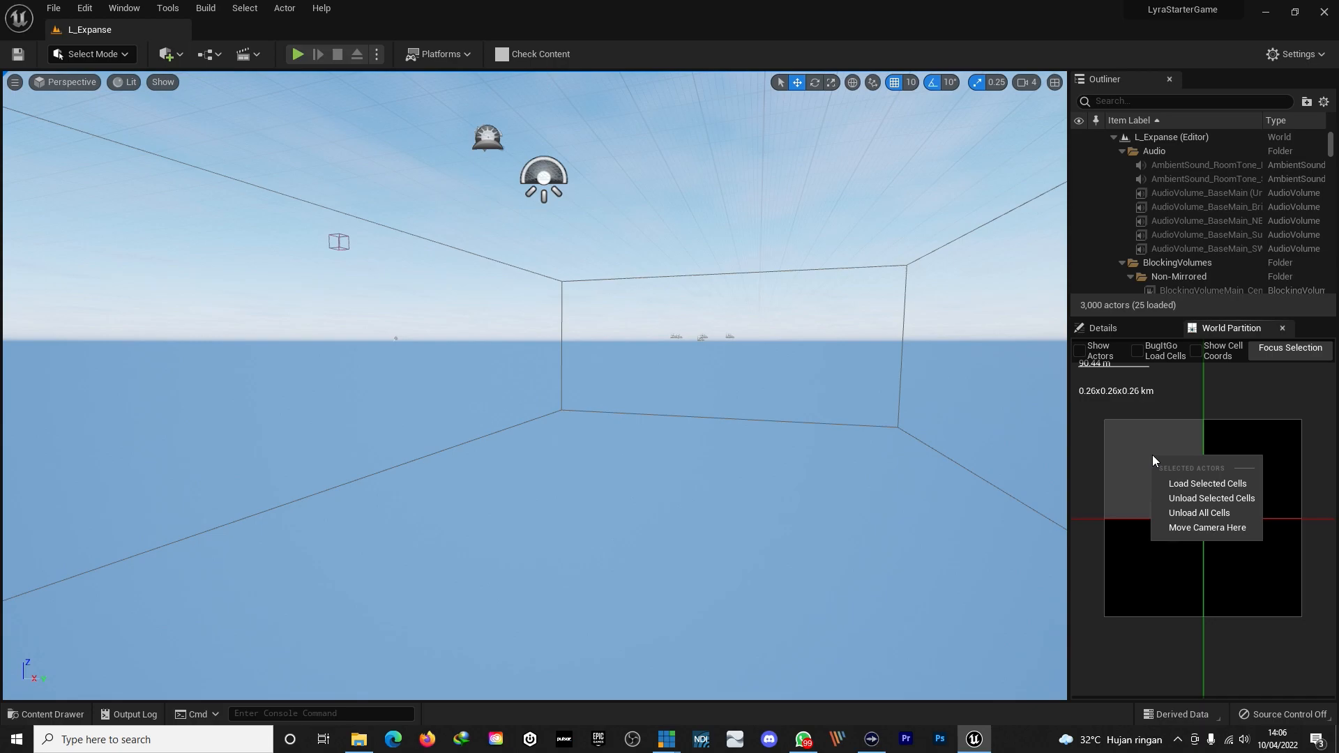
pyautogui.click(1182, 485)
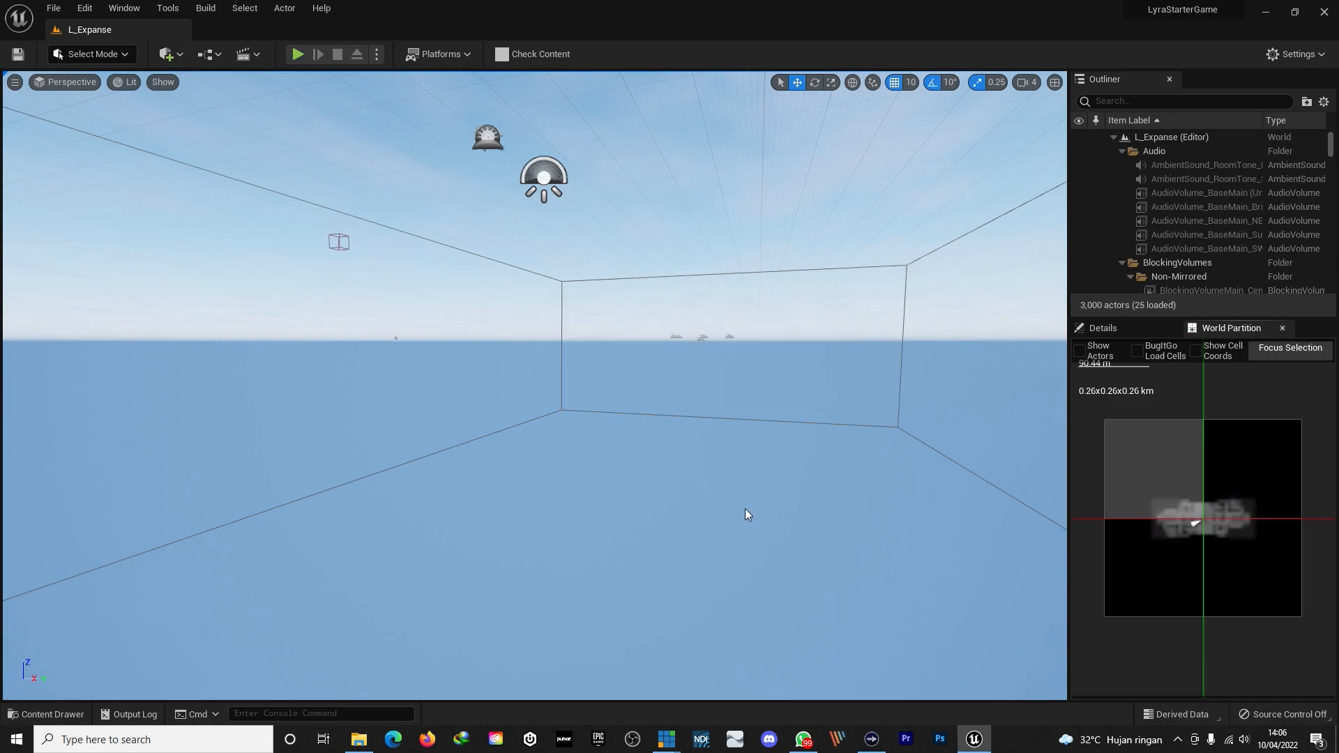
# - Select all four World Partition cells of the Expanse level and load them
pyautogui.click(975, 454)
pyautogui.moveTo(975, 453); pyautogui.dragTo(621, 392, button='right')
pyautogui.press('w')
pyautogui.press('s')
pyautogui.press('s')
pyautogui.press('w')
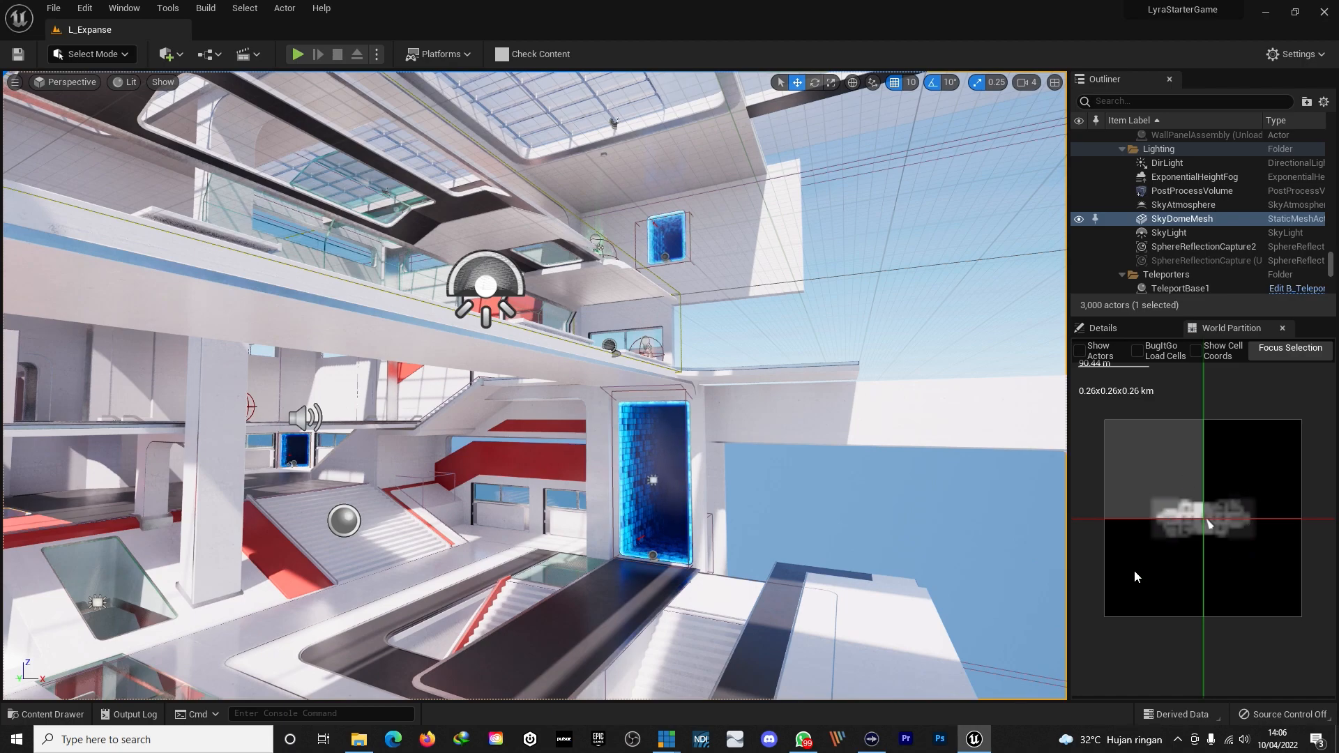
pyautogui.moveTo(1134, 570); pyautogui.dragTo(1295, 441)
pyautogui.rightClick(1245, 466)
pyautogui.click(1266, 495)
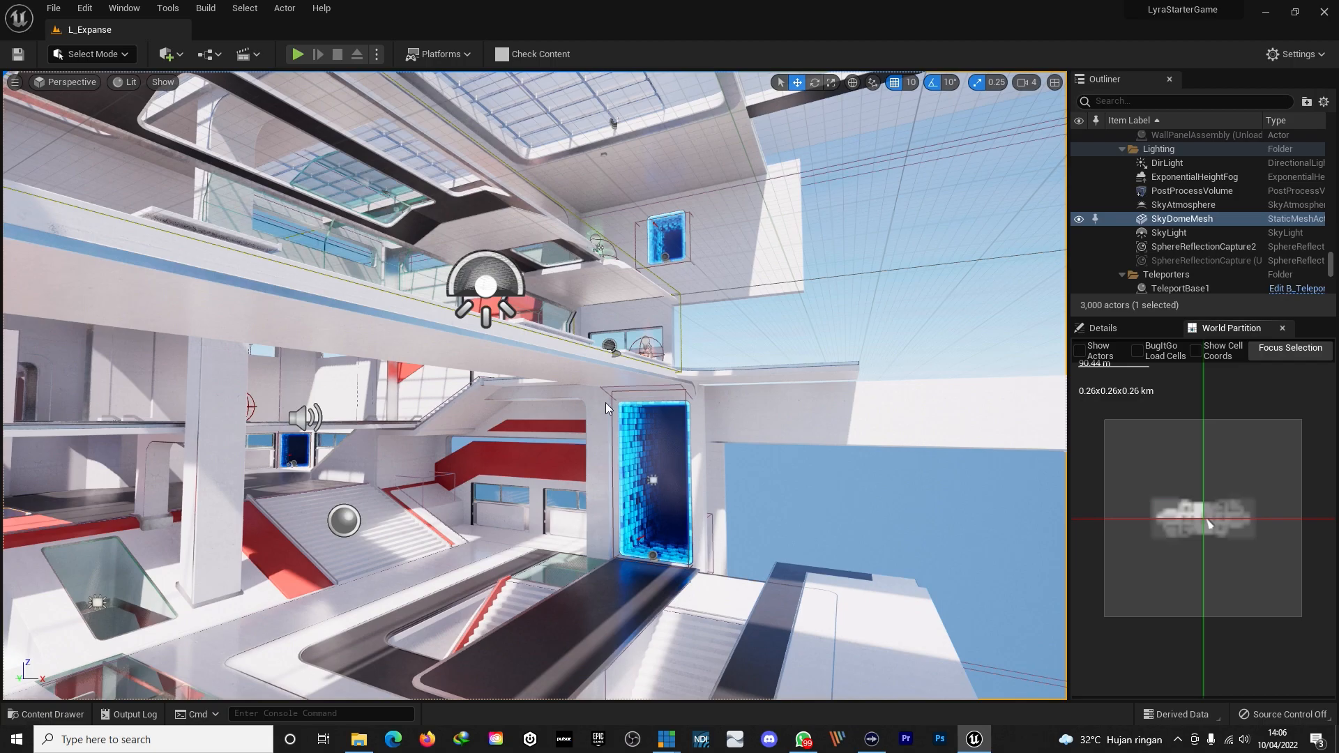
# - Fly through the Expanse building to examine its red and blue sides, glass bridge, pillars and glass-covered floor channel
pyautogui.rightClick(21, 421)
pyautogui.moveTo(456, 393); pyautogui.dragTo(1283, 341, button='right')
pyautogui.rightClick(452, 395)
pyautogui.moveTo(534, 383); pyautogui.dragTo(651, 376, button='right')
pyautogui.click(577, 364)
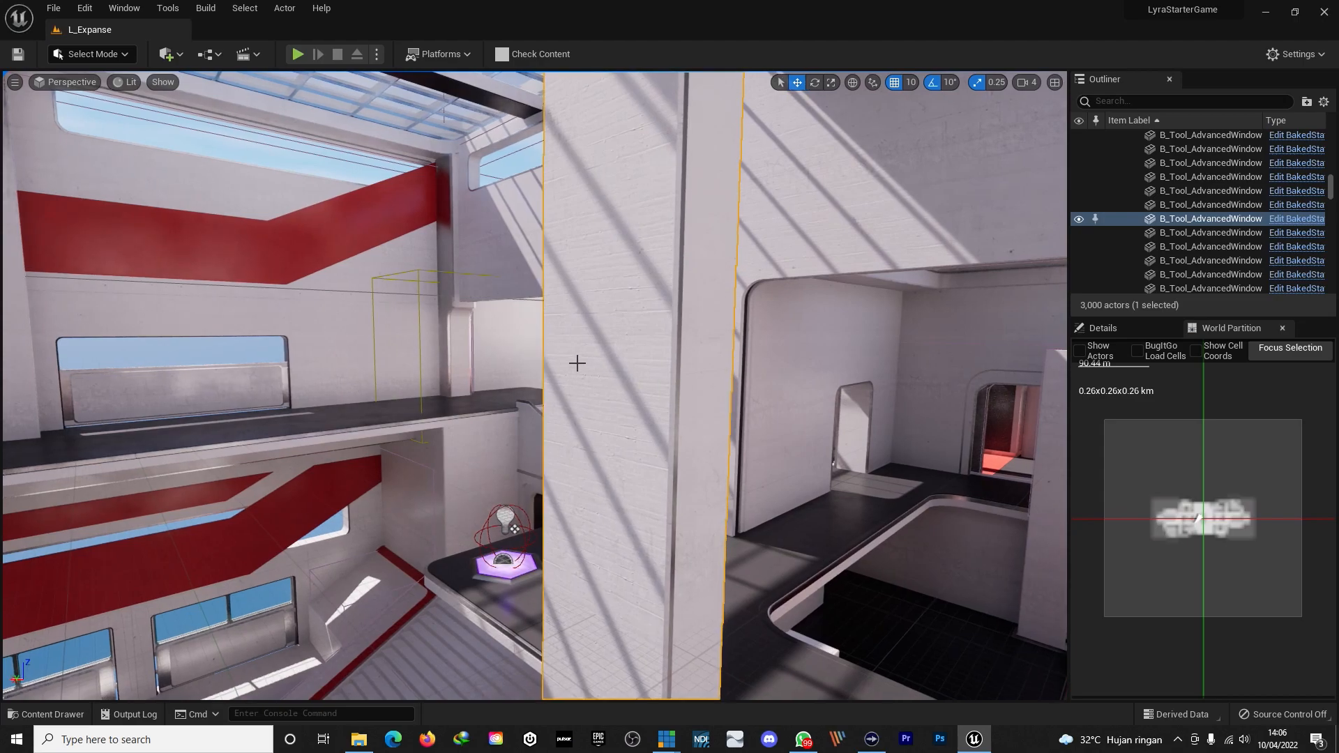
pyautogui.moveTo(562, 390); pyautogui.dragTo(614, 447, button='right')
pyautogui.click(560, 389)
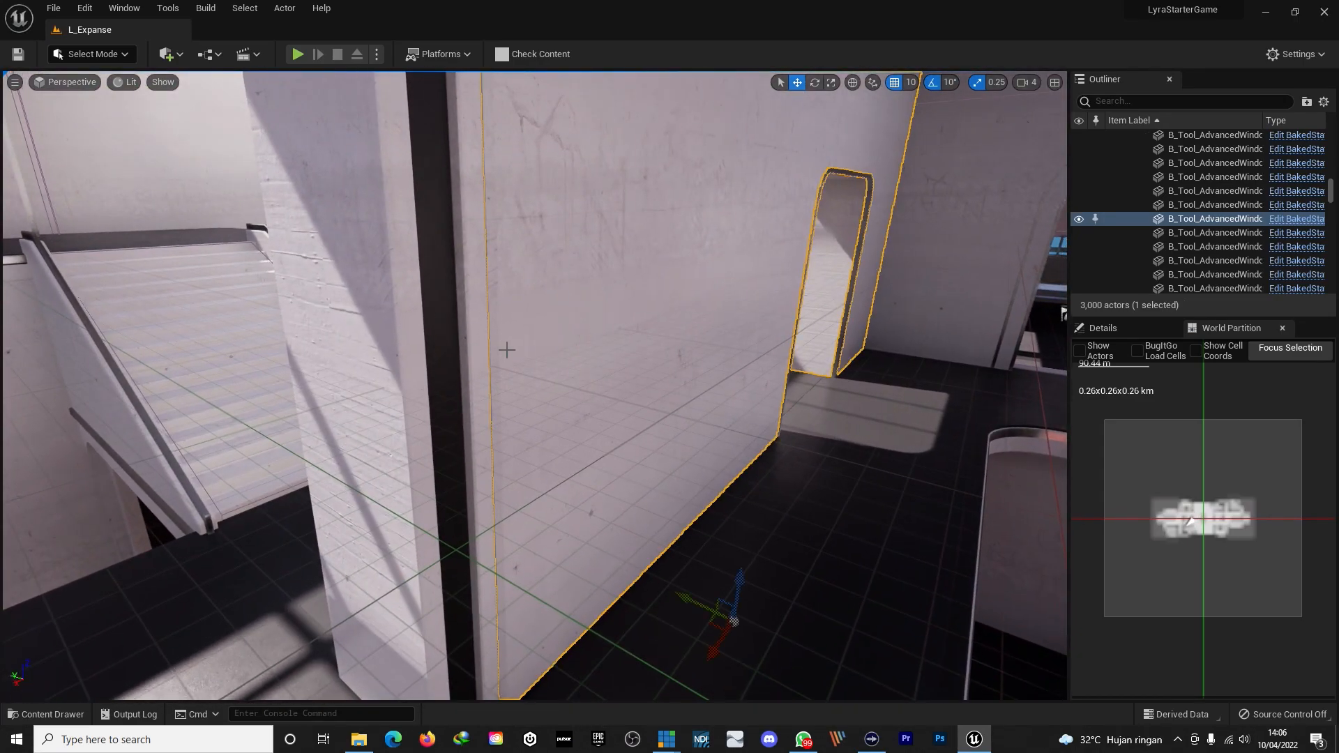
pyautogui.moveTo(504, 350); pyautogui.dragTo(510, 349, button='right')
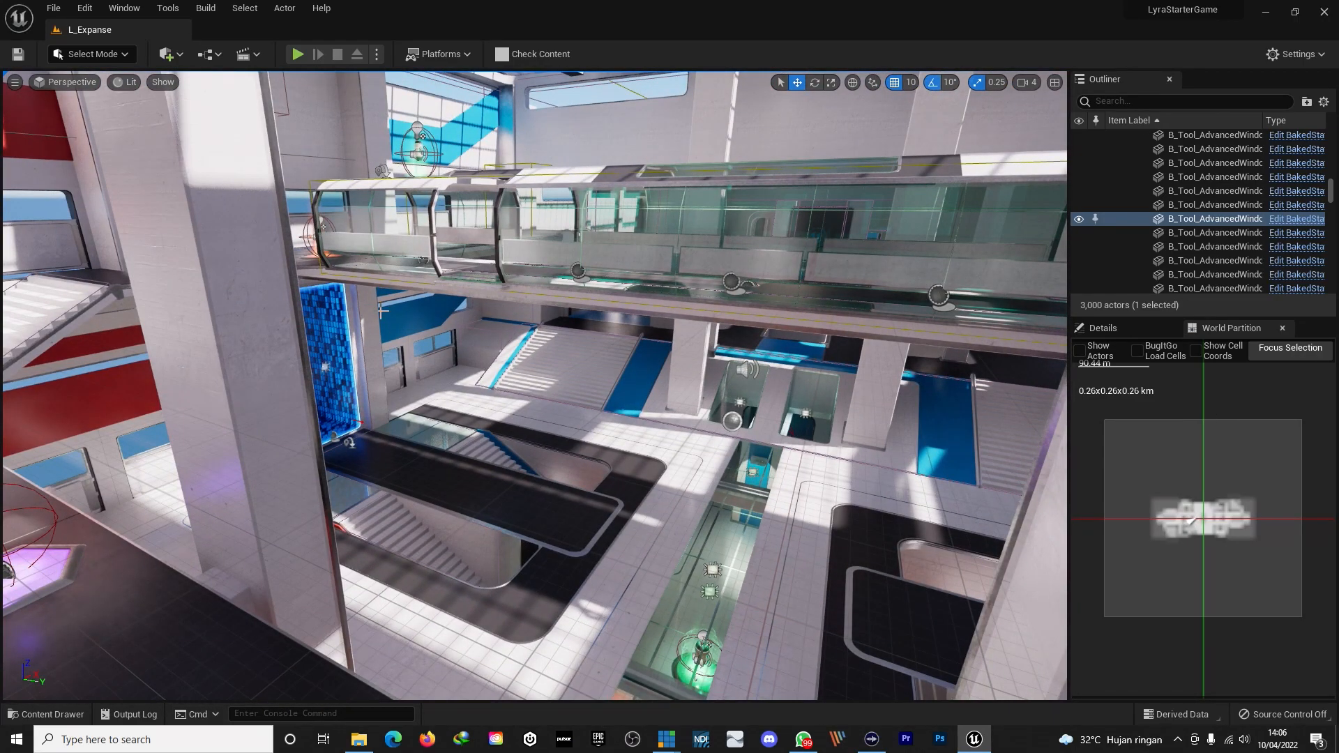
pyautogui.moveTo(382, 311); pyautogui.dragTo(442, 348, button='right')
pyautogui.moveTo(543, 354); pyautogui.dragTo(717, 333, button='right')
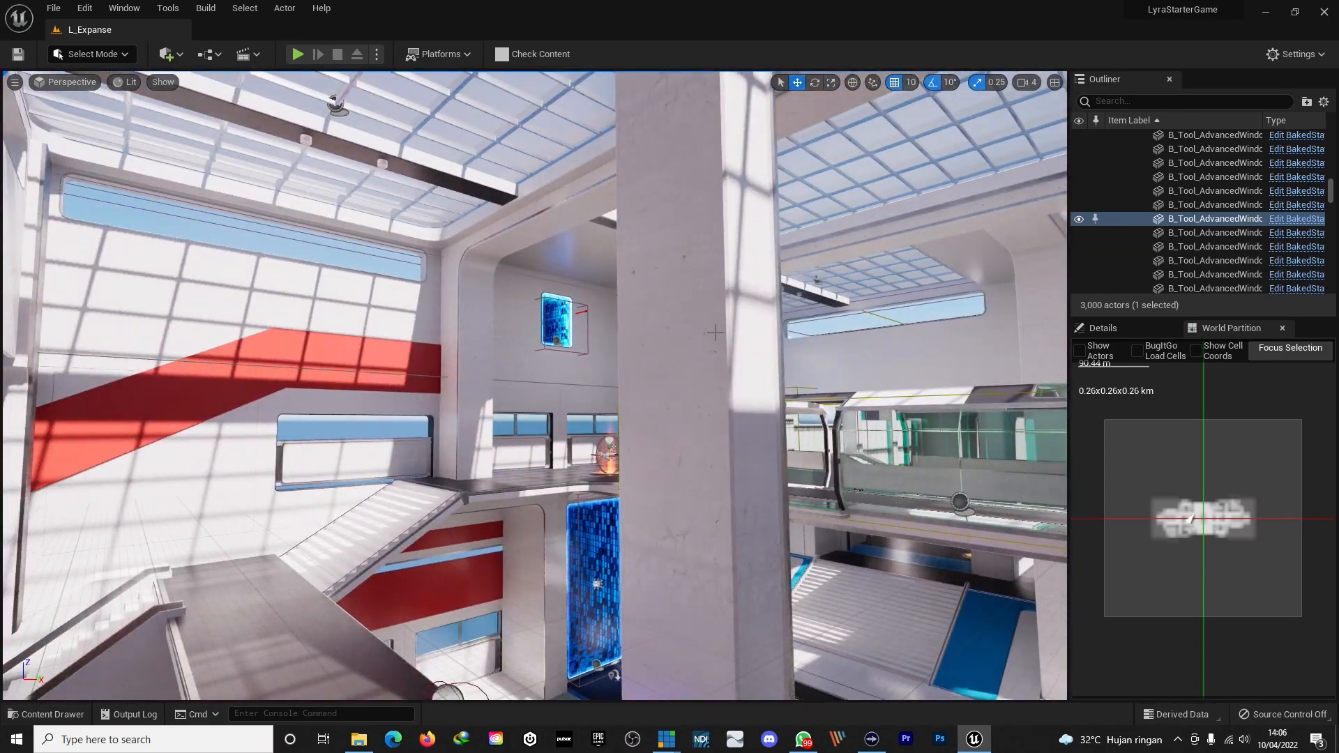
pyautogui.moveTo(416, 305); pyautogui.dragTo(551, 408, button='right')
pyautogui.press('w')
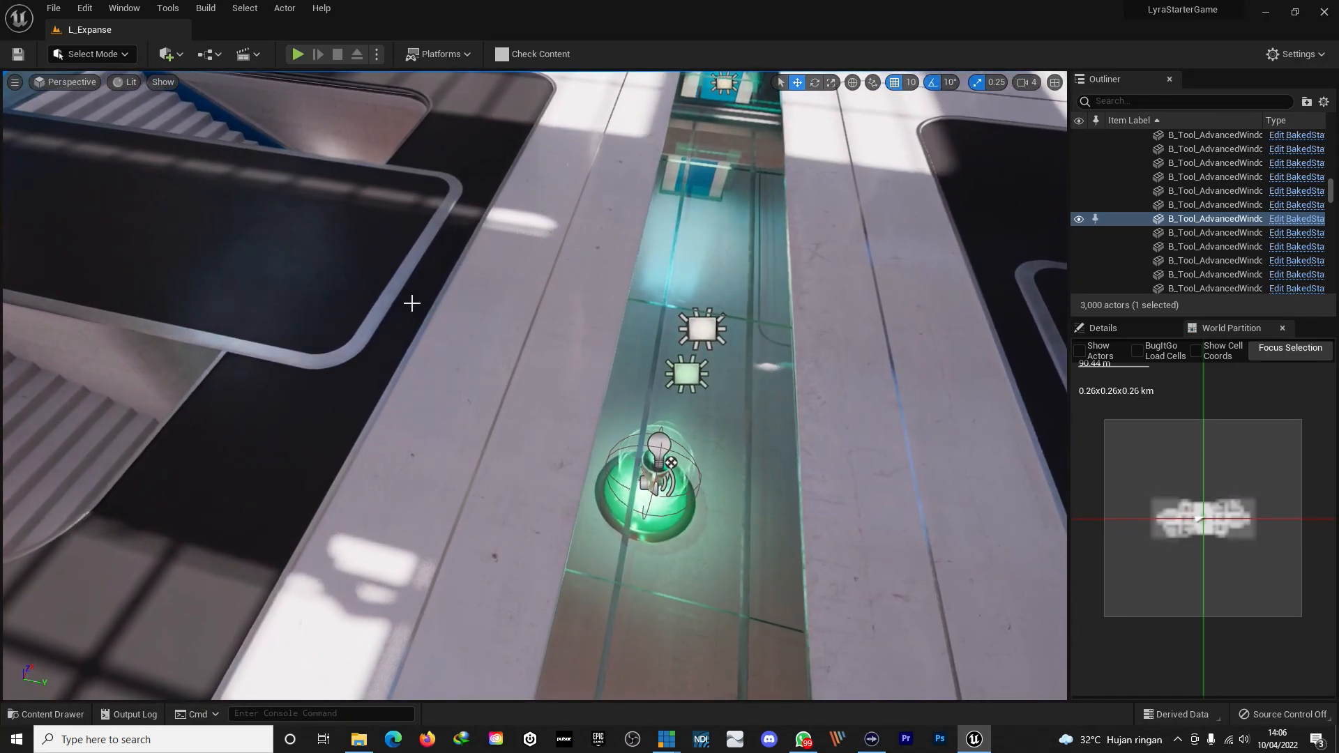
# - Select the white floor mesh around the glass-covered channel and show its details
pyautogui.click(558, 342)
pyautogui.press('f')
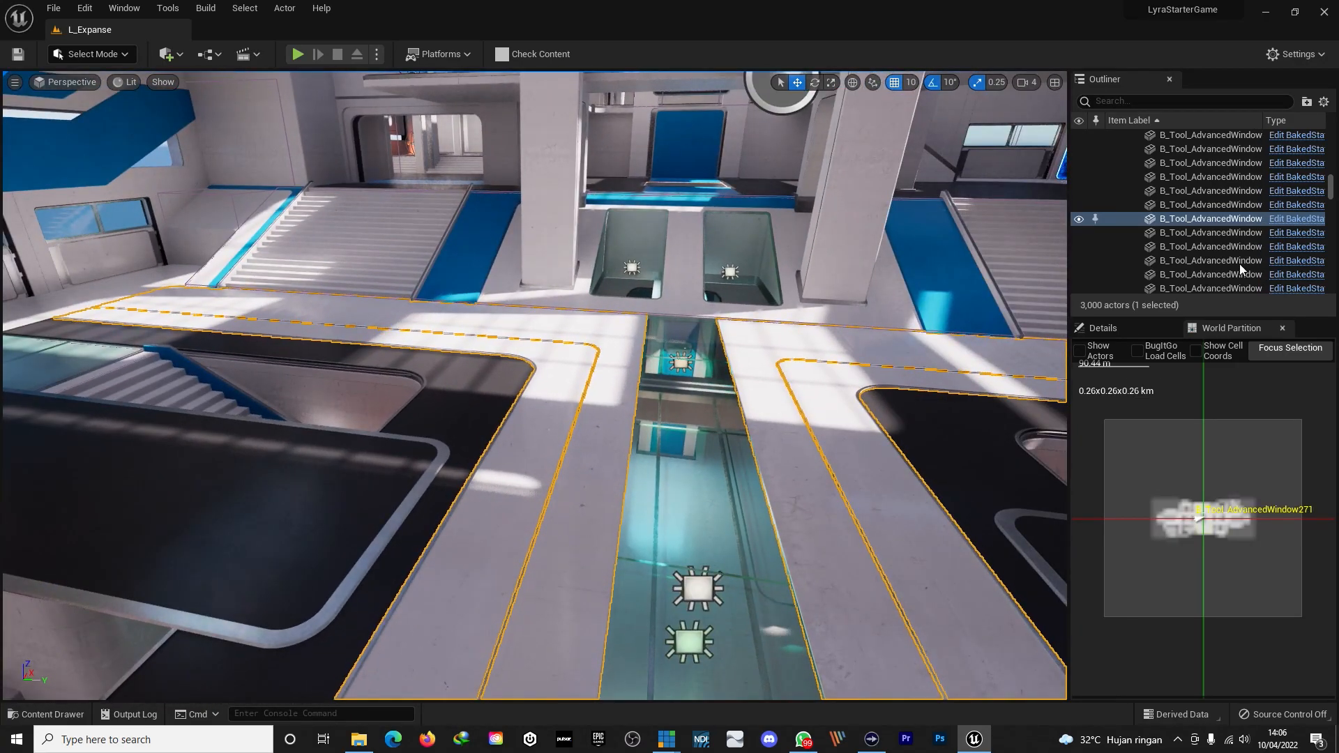
pyautogui.click(1124, 328)
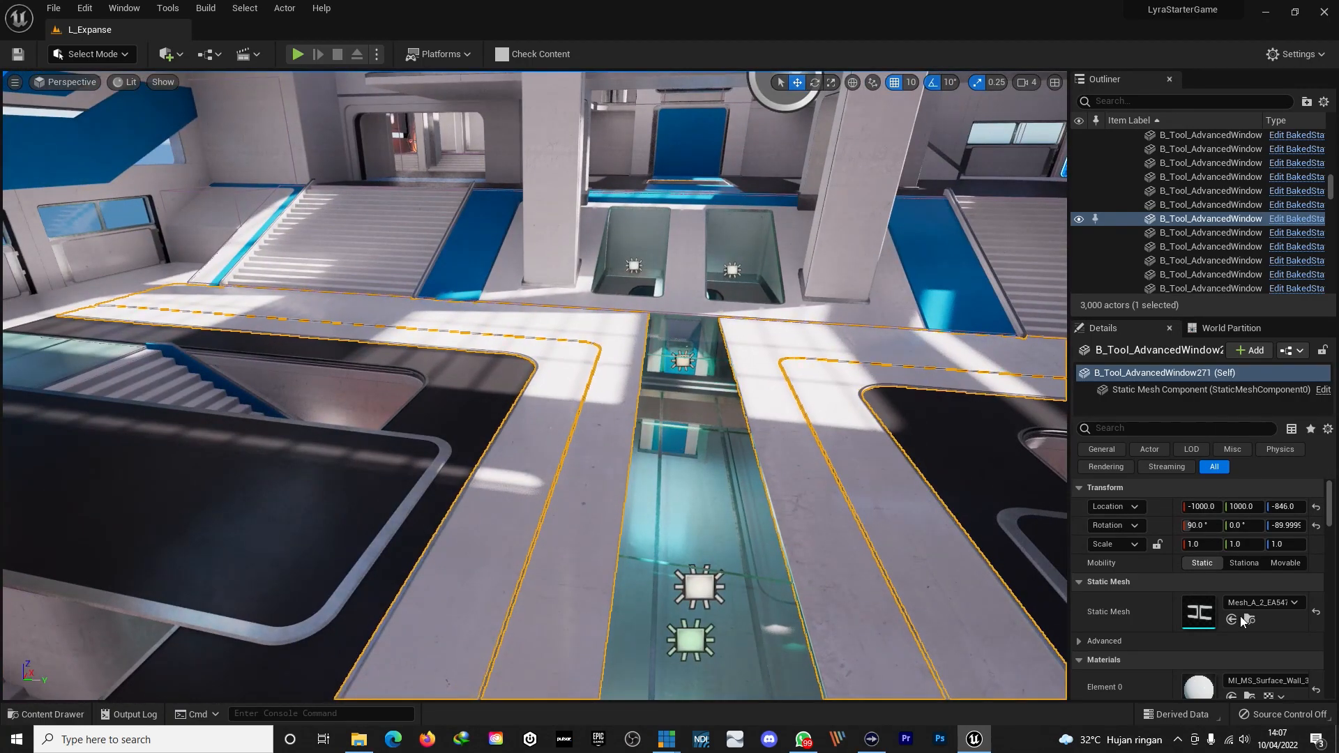
# - Examine the floor mesh's material elements and compare them with its white surface and metal trim up close
pyautogui.scroll(-2, 1302, 638)
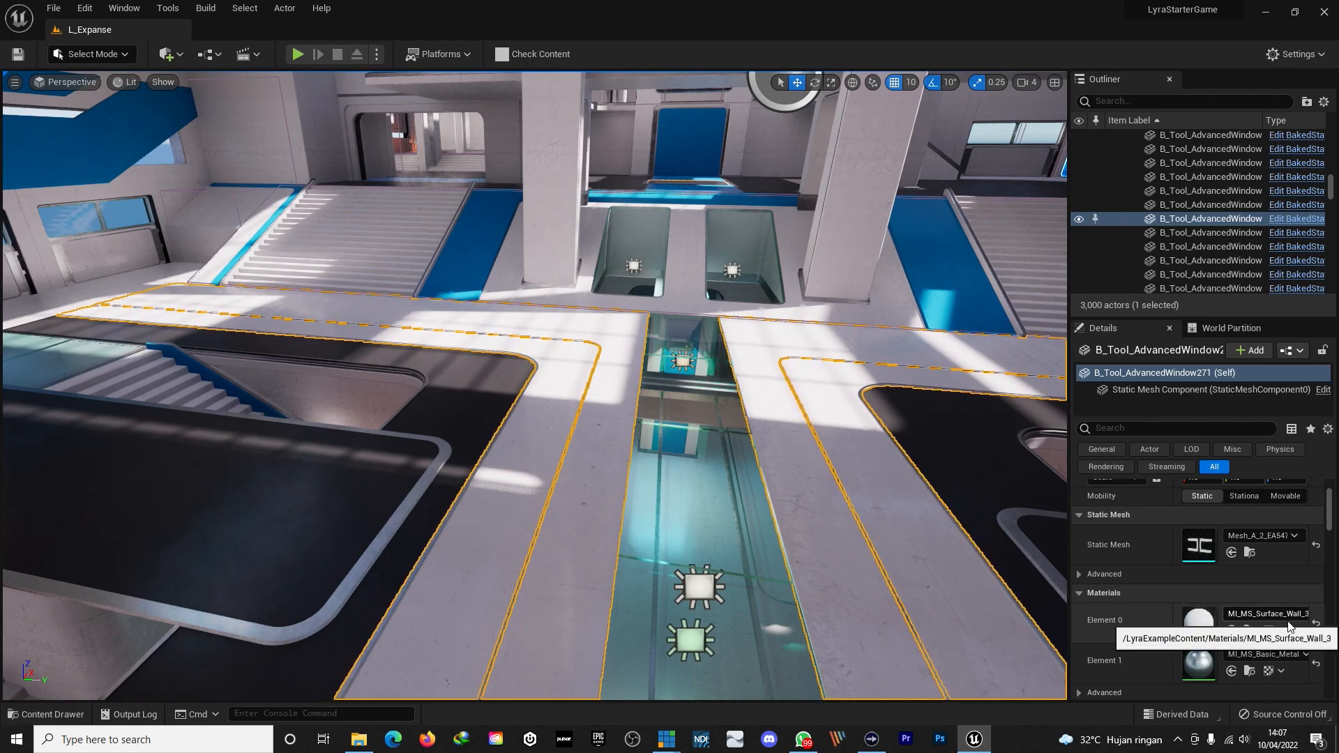
pyautogui.scroll(-2, 1283, 631)
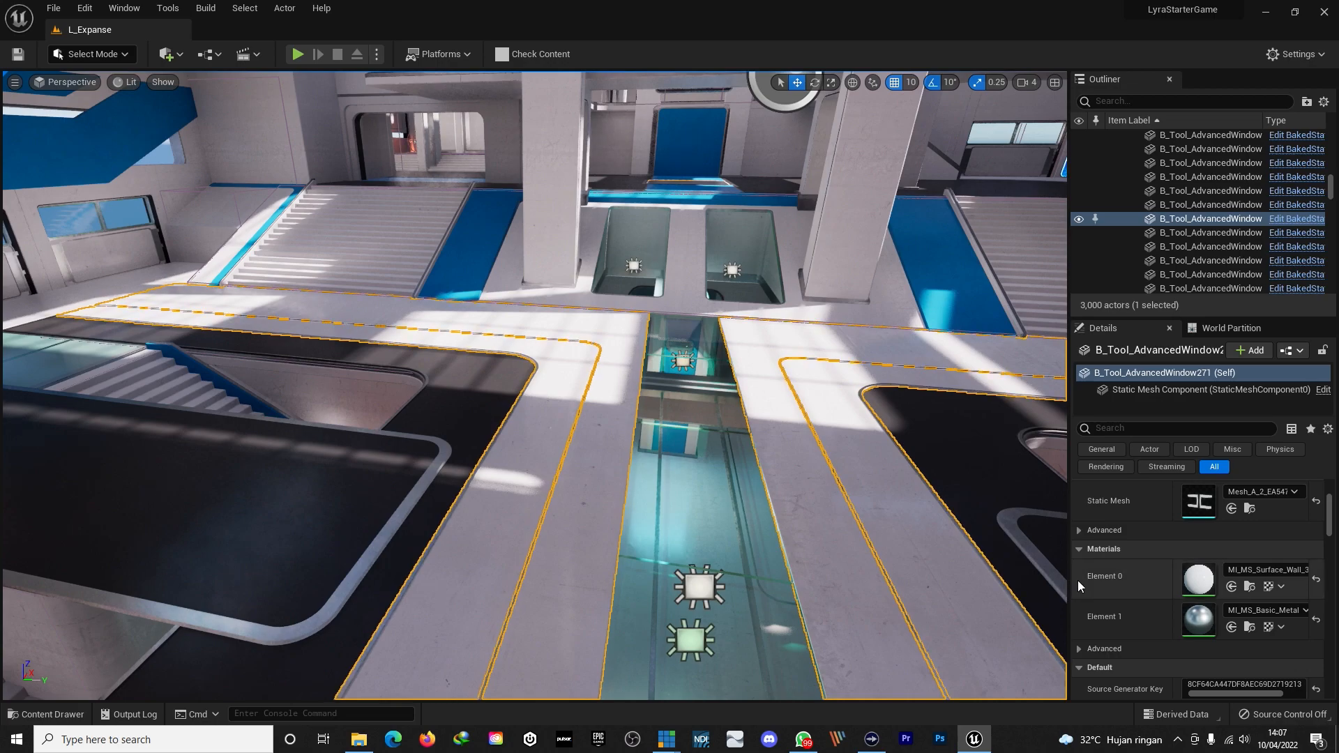
pyautogui.scroll(-1, 1079, 586)
pyautogui.moveTo(935, 530); pyautogui.dragTo(847, 547, button='right')
pyautogui.press('w')
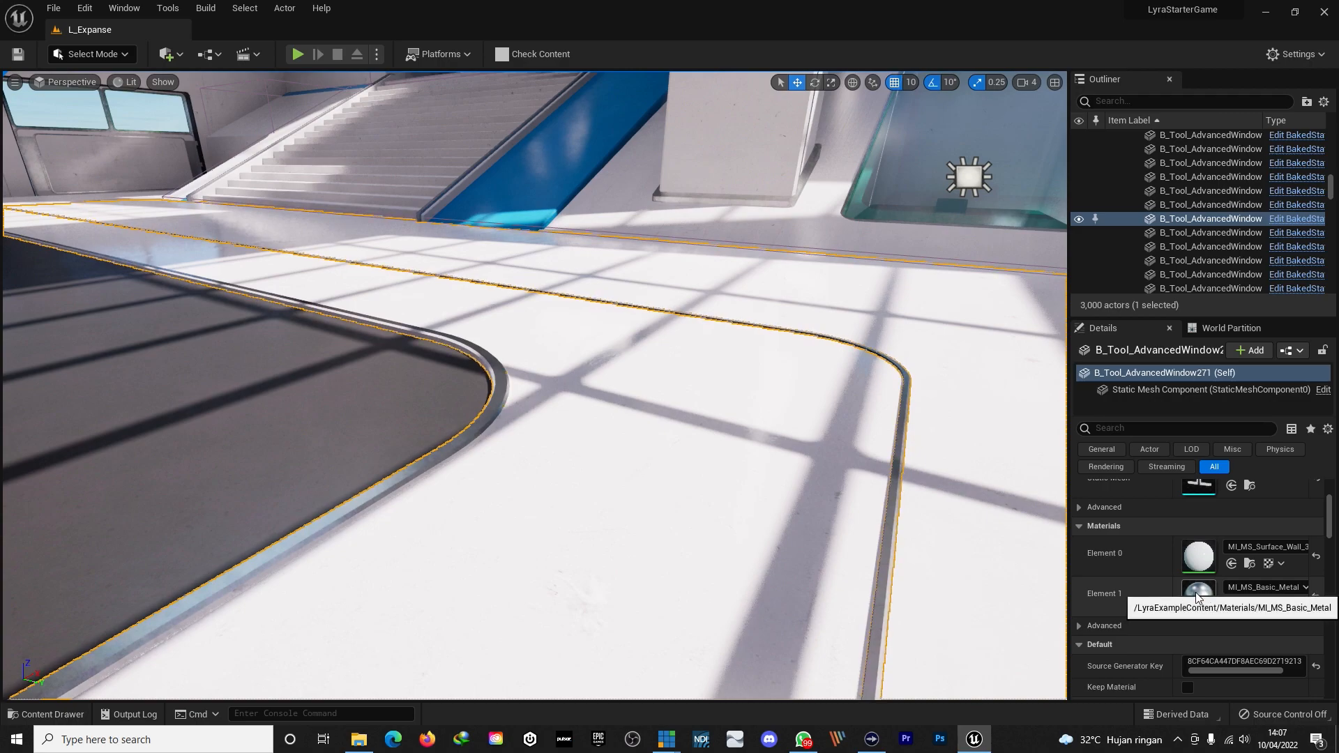
pyautogui.moveTo(338, 526); pyautogui.dragTo(293, 527, button='right')
pyautogui.moveTo(657, 419); pyautogui.dragTo(774, 429, button='right')
pyautogui.moveTo(446, 516); pyautogui.dragTo(394, 526, button='right')
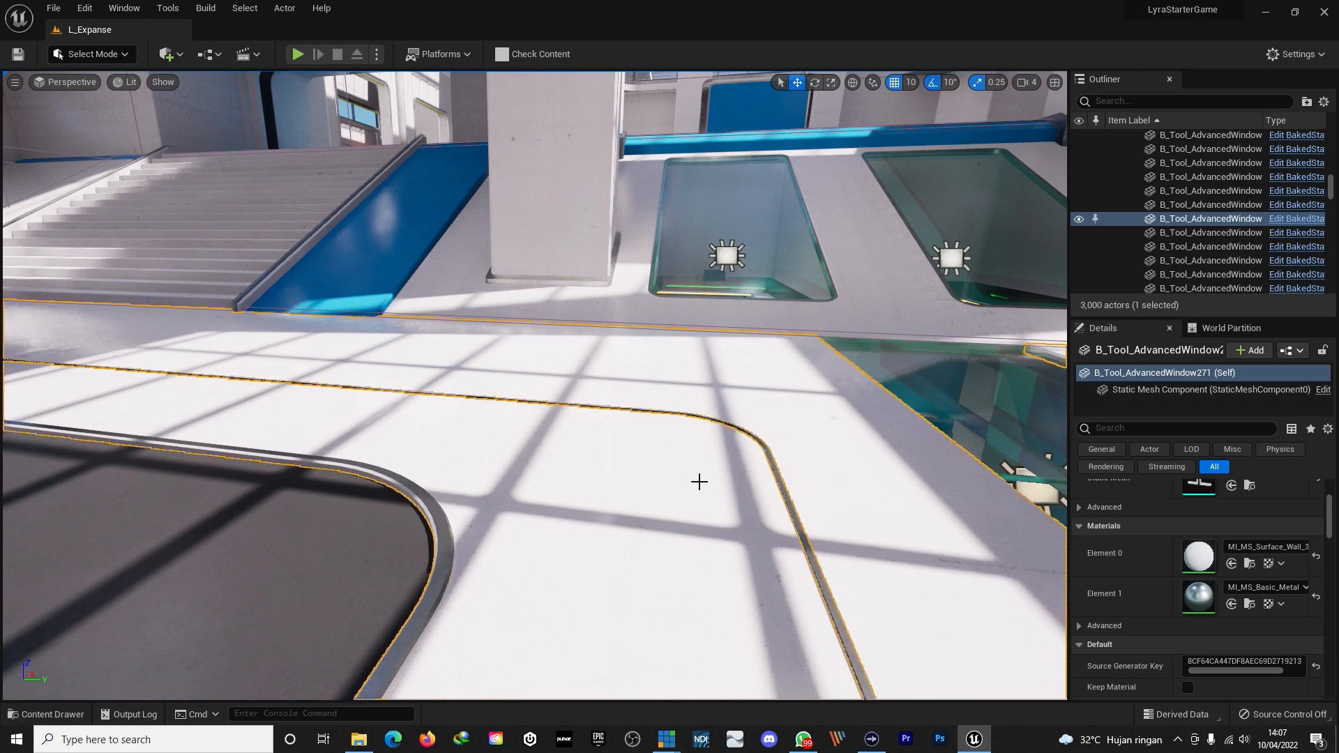
pyautogui.moveTo(699, 482); pyautogui.dragTo(775, 480, button='right')
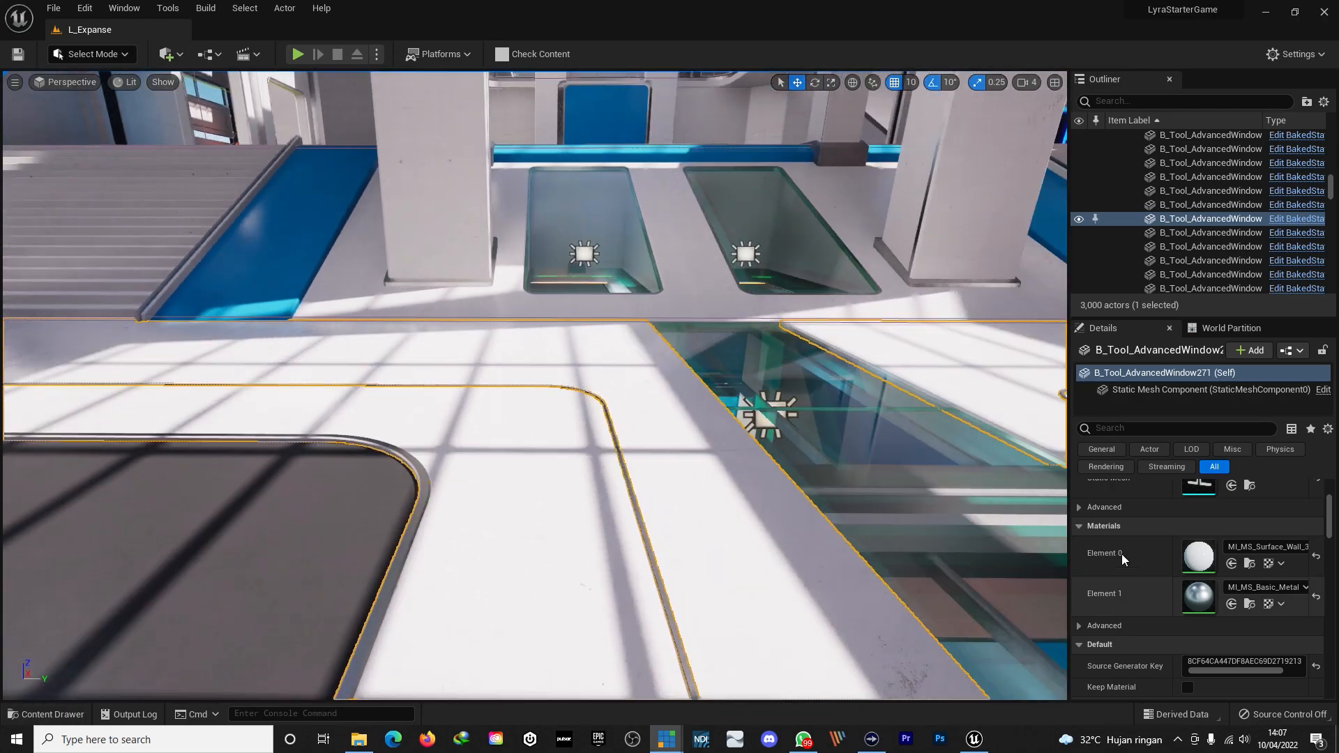
# - Locate the floor mesh's Element 0 material in the project content and dock the content browser in the editor layout
pyautogui.click(1249, 563)
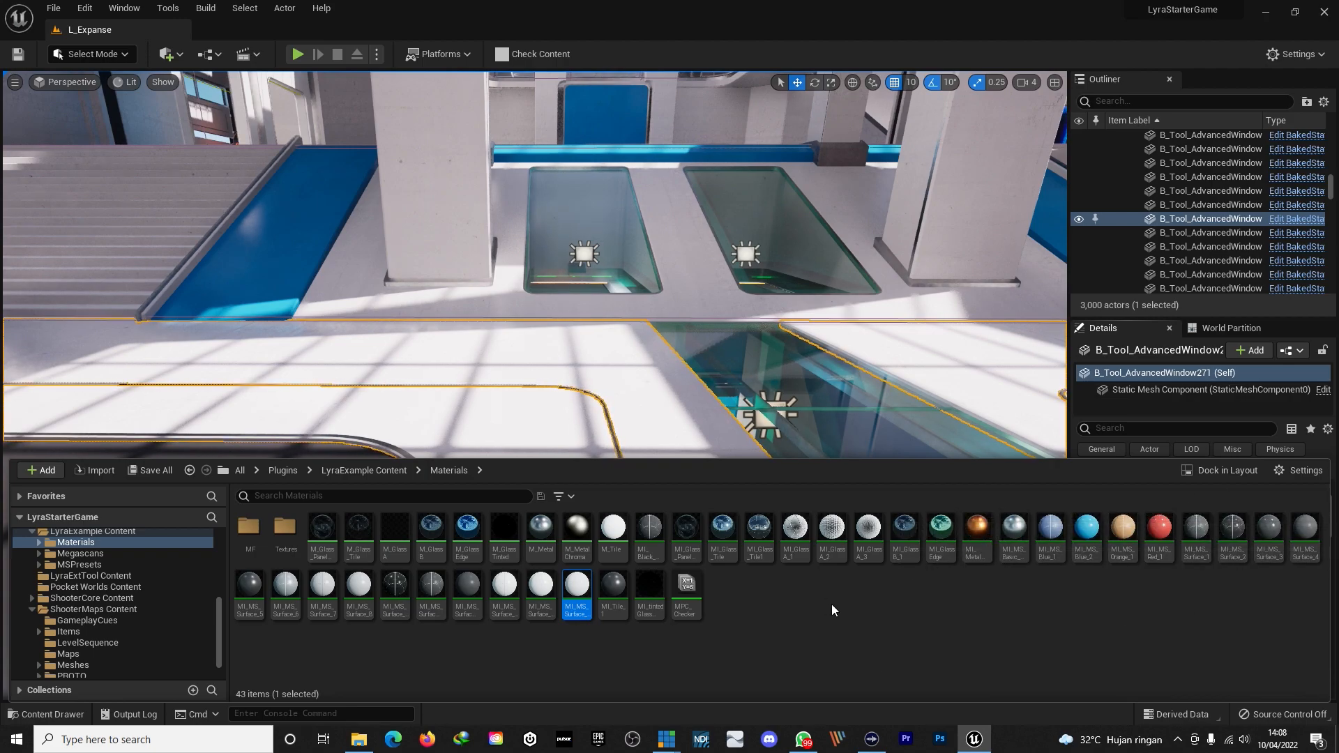
pyautogui.hotkey('ctrl', 'space')
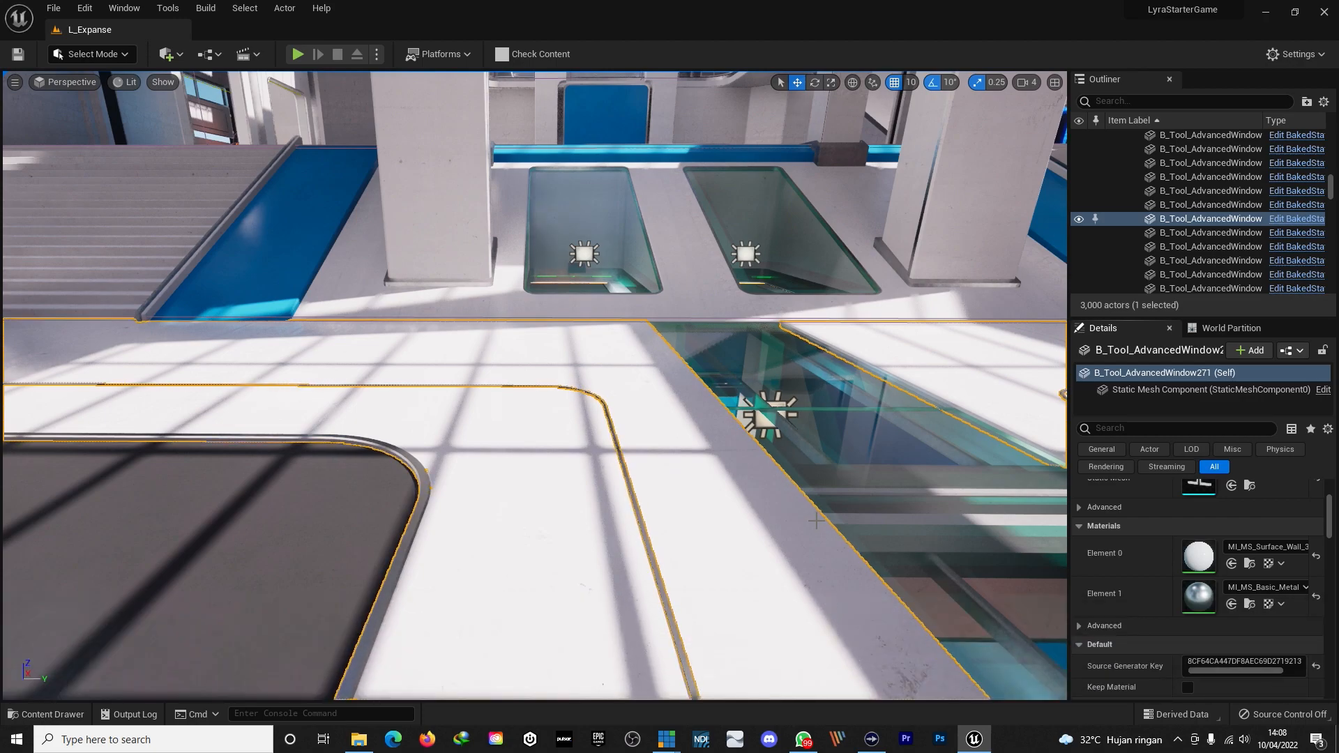
pyautogui.hotkey('ctrl', 'space')
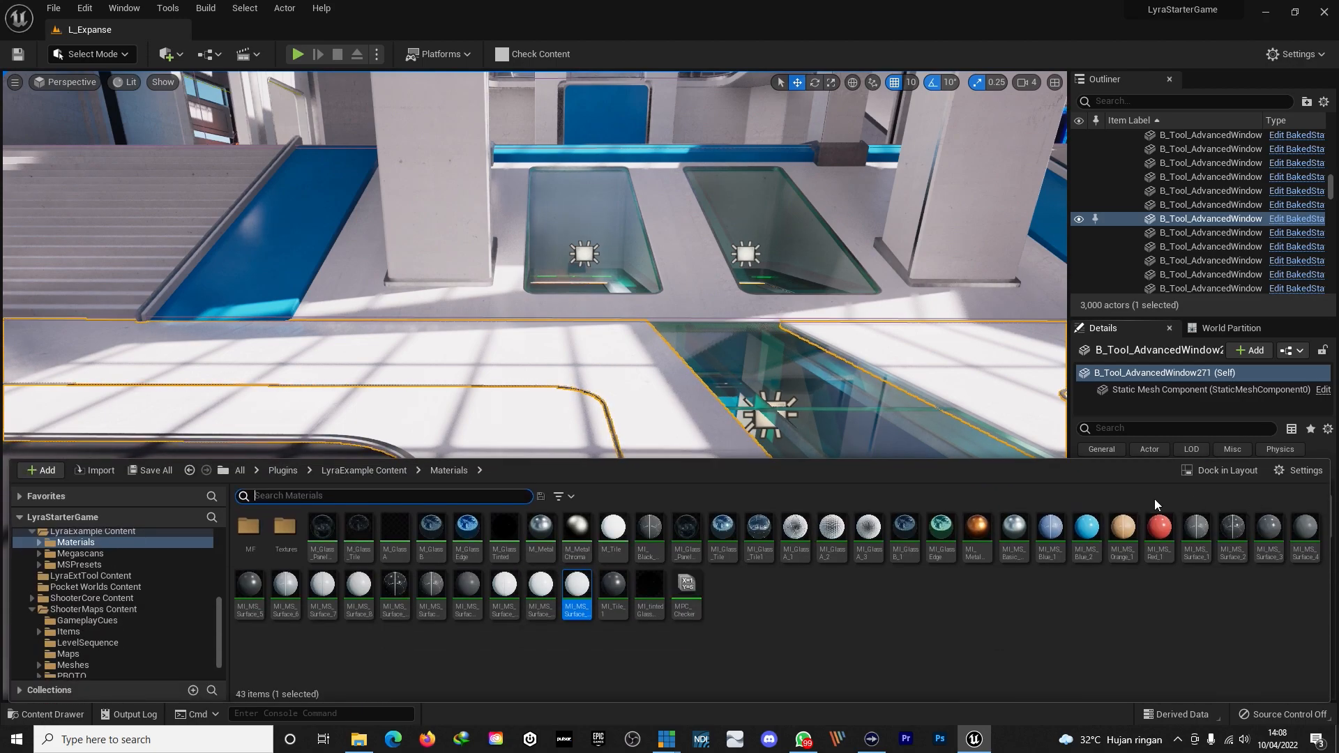
pyautogui.click(1222, 471)
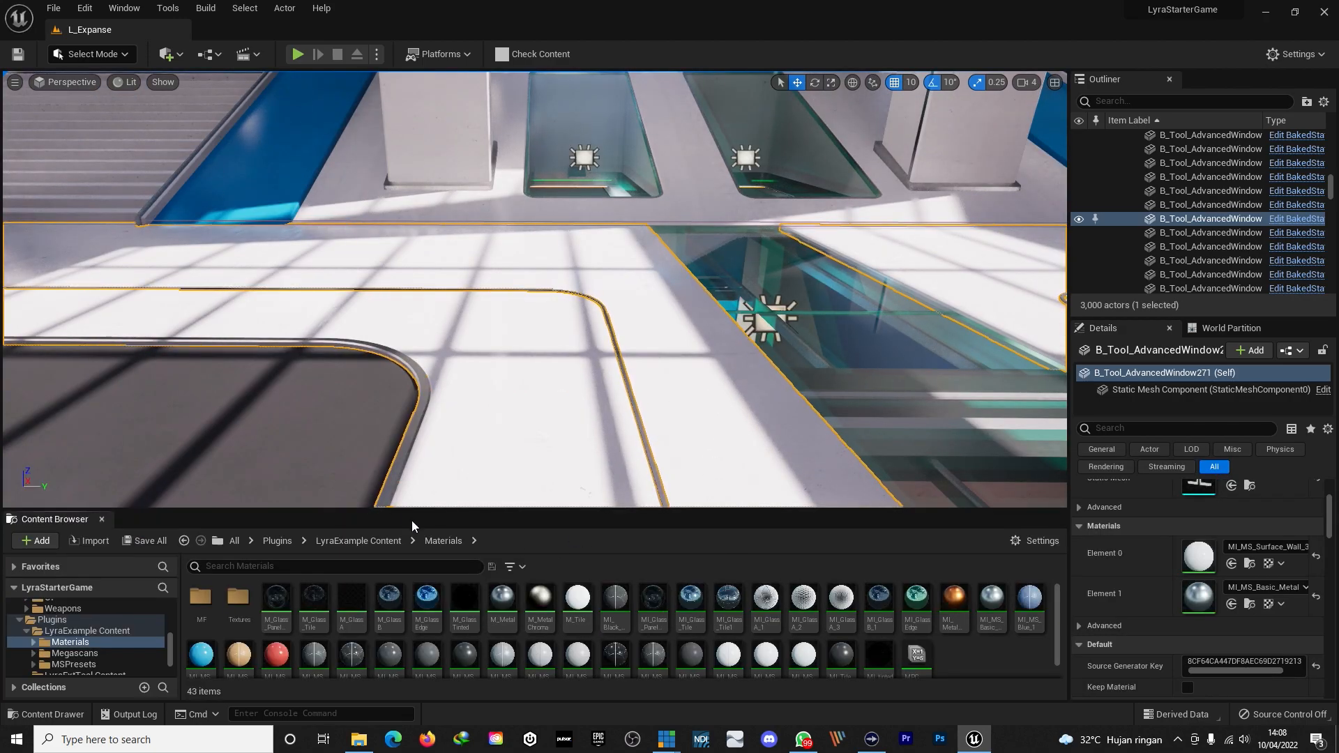
# - Enlarge the content browser and assign MI_MS_Red_1 to Element 0 of the selected floor mesh
pyautogui.moveTo(560, 341); pyautogui.dragTo(635, 374, button='right')
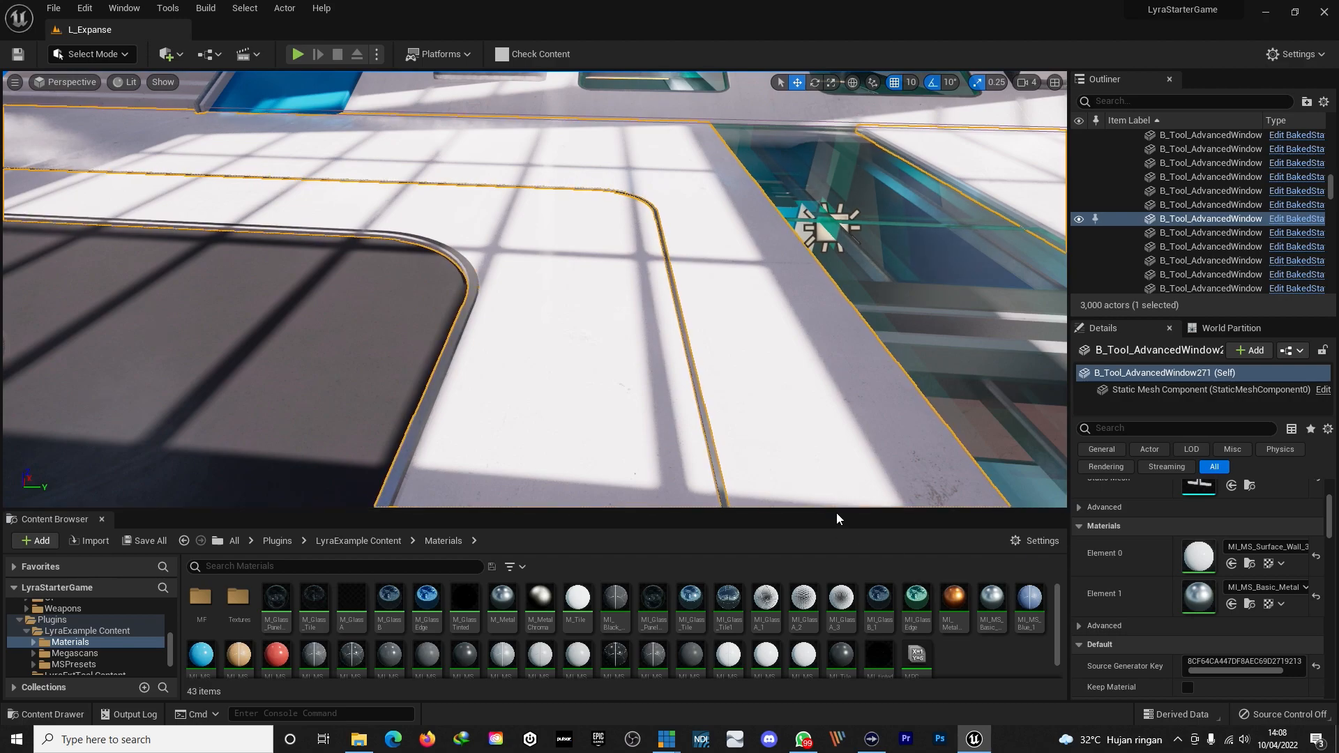
pyautogui.moveTo(840, 510); pyautogui.dragTo(840, 480)
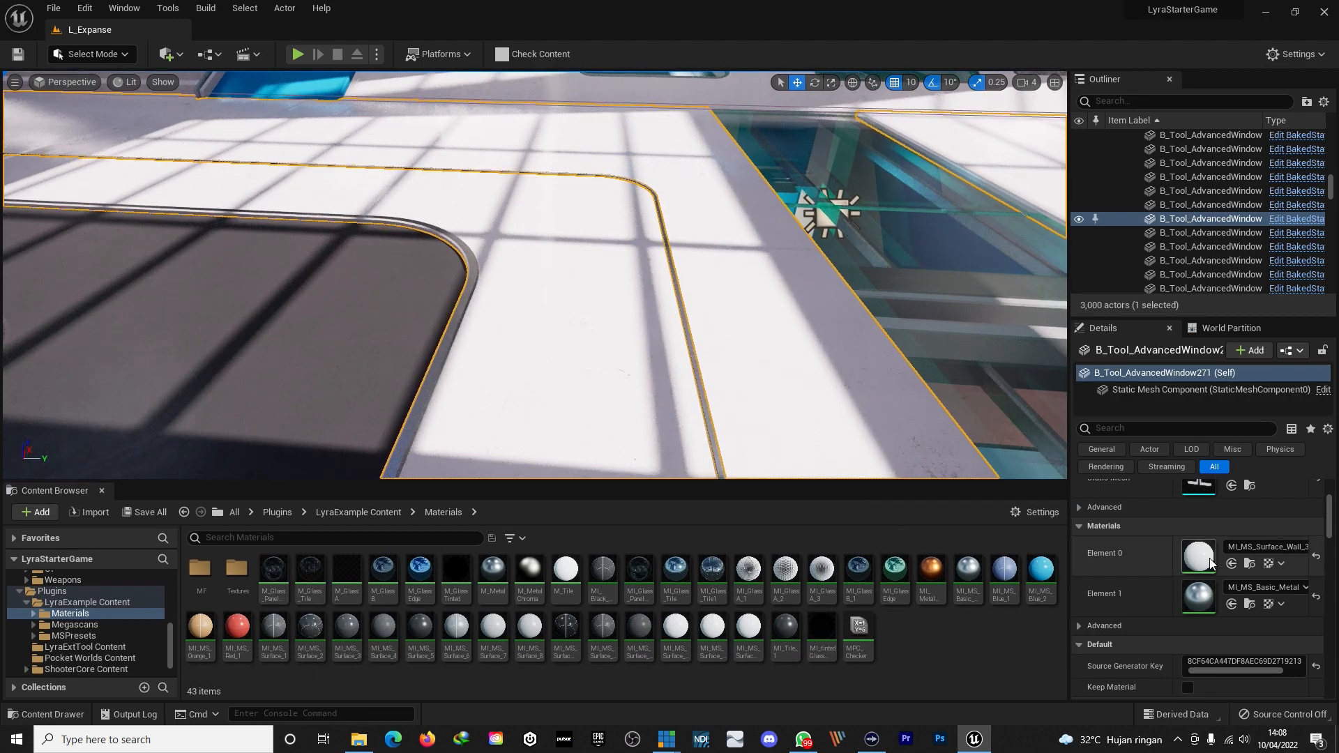
pyautogui.moveTo(241, 630); pyautogui.dragTo(1198, 551)
pyautogui.moveTo(534, 275); pyautogui.dragTo(698, 318, button='right')
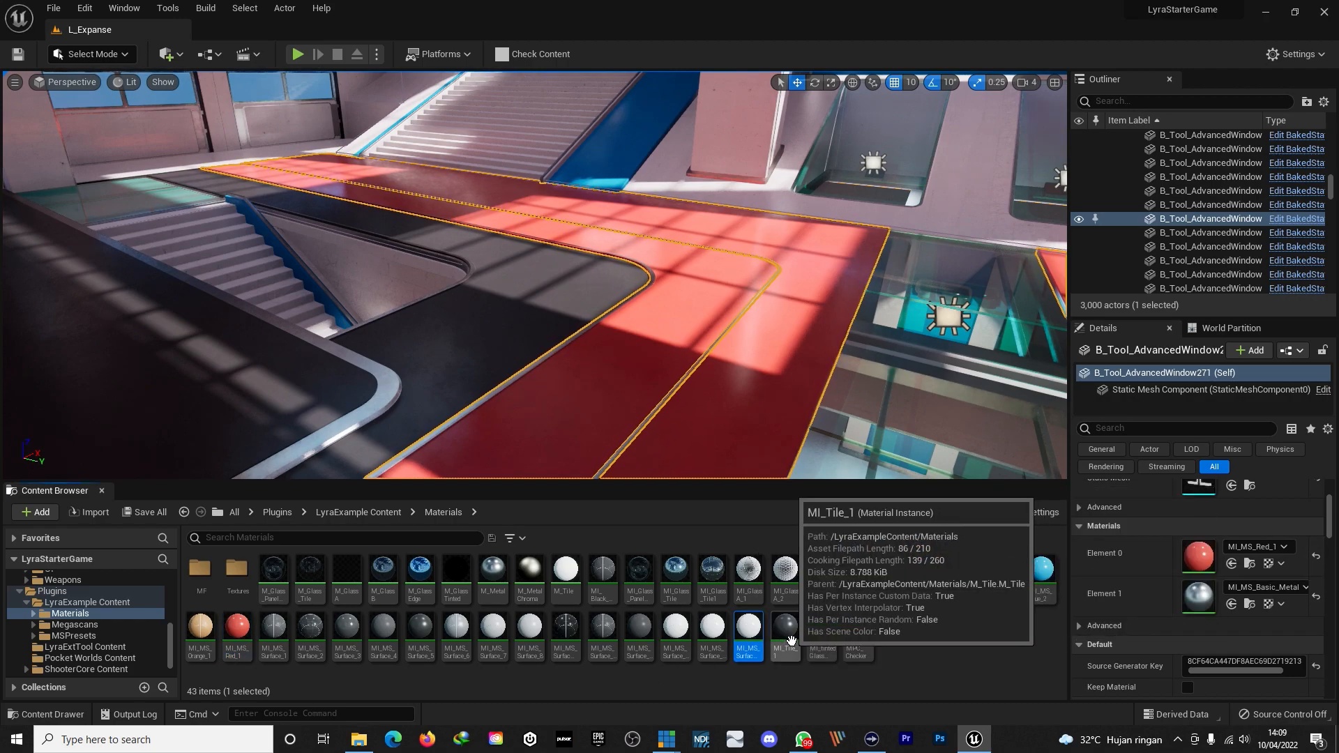
# - Restore MI_MS_Surface_Wall_3 on the floor mesh's Element 0, reapply MI_MS_Red_1, and return to MI_MS_Surface_Wall_3
pyautogui.click(1231, 564)
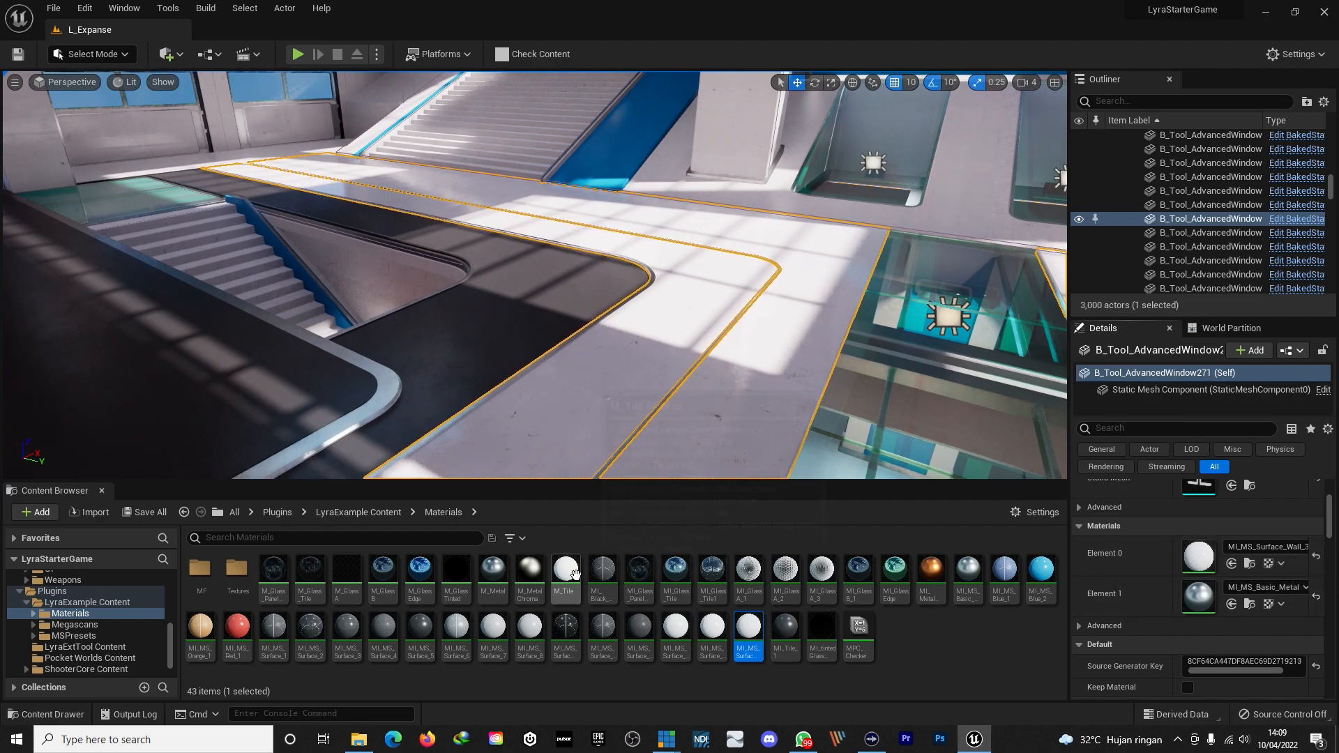
pyautogui.click(237, 628)
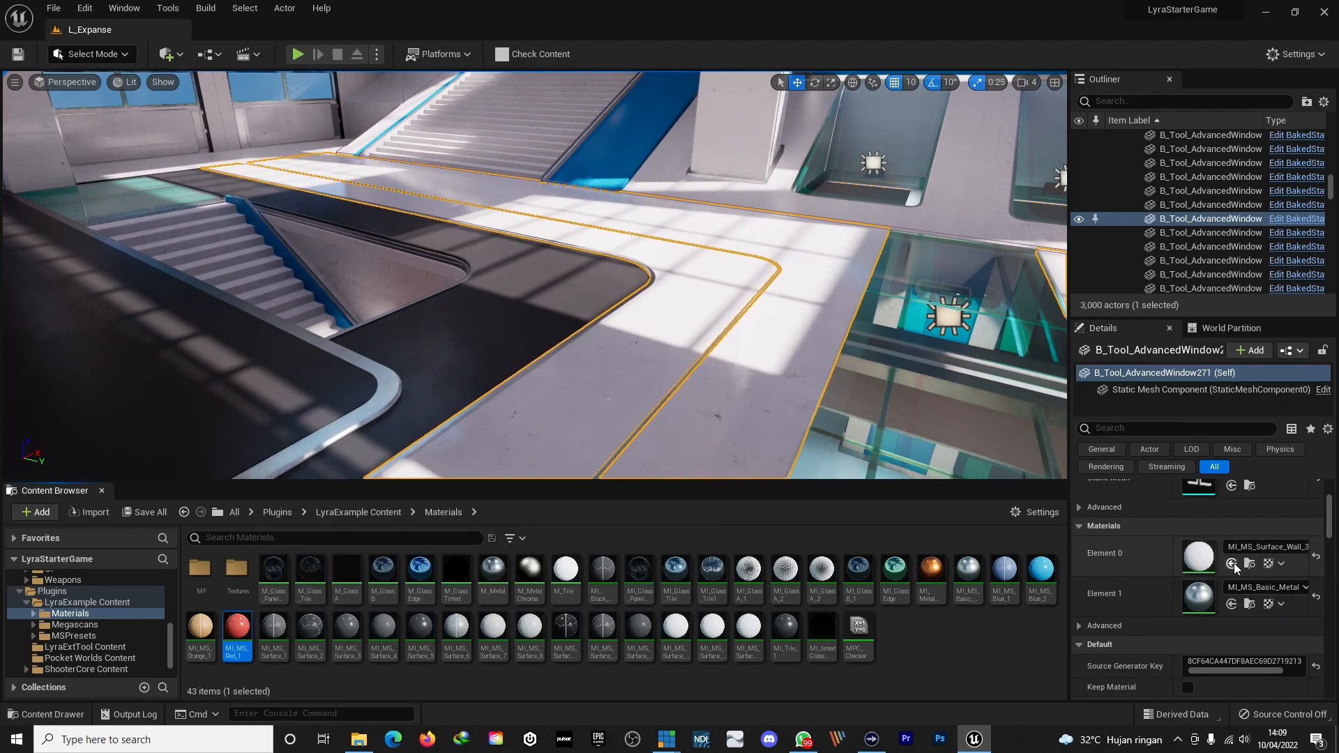
pyautogui.click(1233, 565)
pyautogui.click(748, 628)
pyautogui.click(1231, 563)
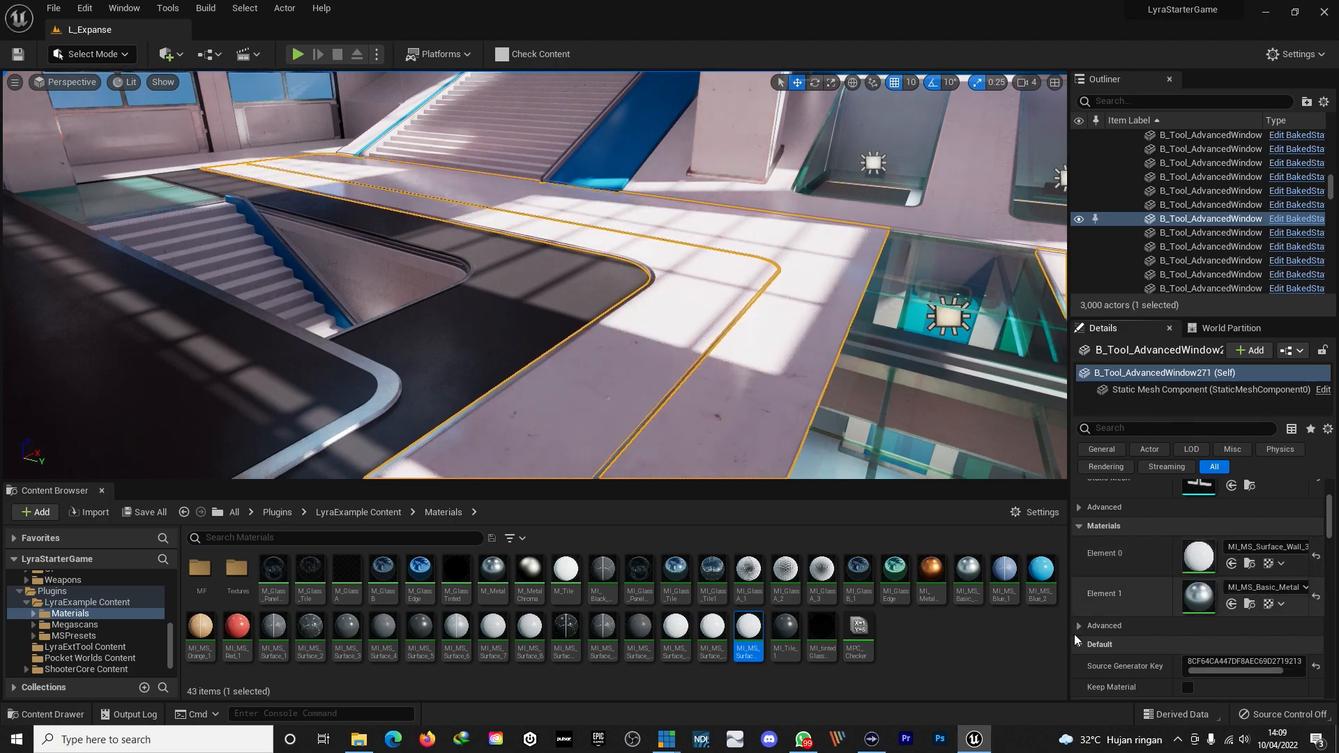
# - Open the MI_MS_Surface_Wall_3 material instance and review its parameter groups, textures and parent settings
pyautogui.moveTo(704, 314); pyautogui.dragTo(869, 488, button='right')
pyautogui.moveTo(850, 412); pyautogui.dragTo(775, 209, button='right')
pyautogui.moveTo(551, 209); pyautogui.dragTo(508, 388, button='right')
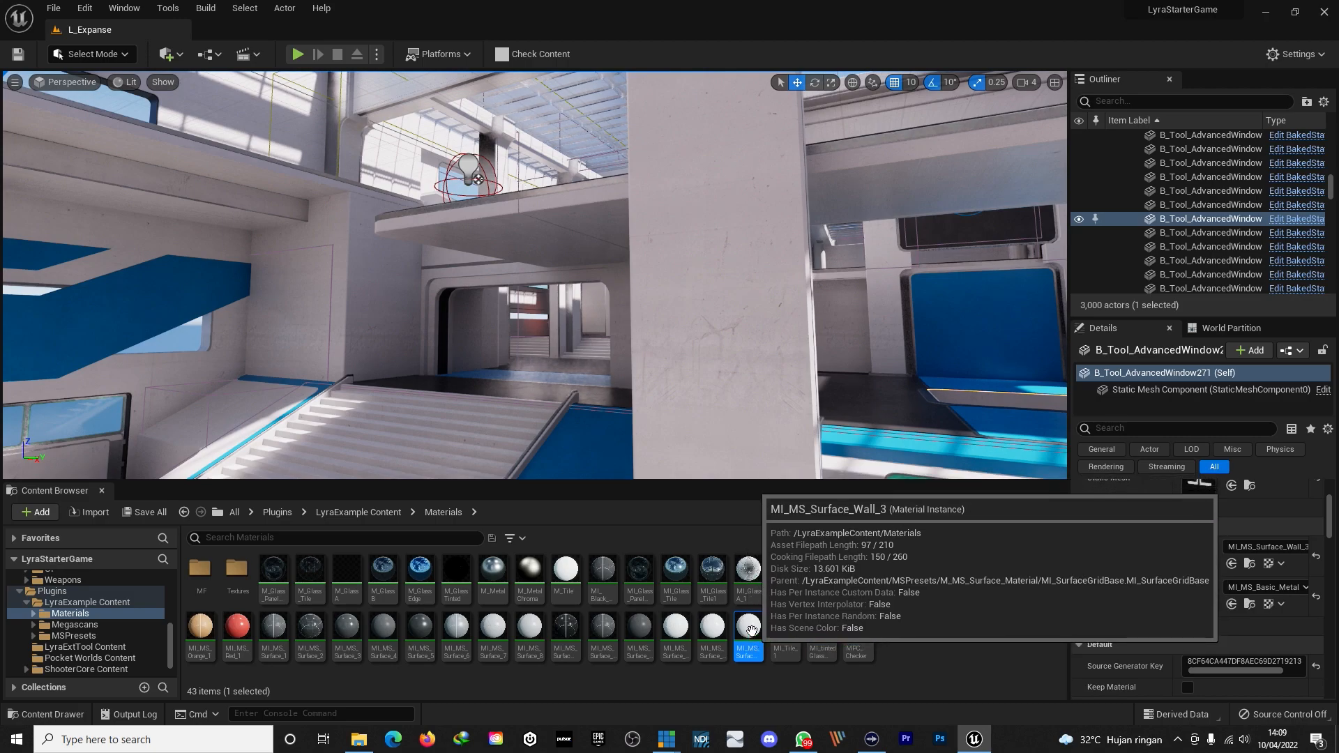
pyautogui.doubleClick(749, 631)
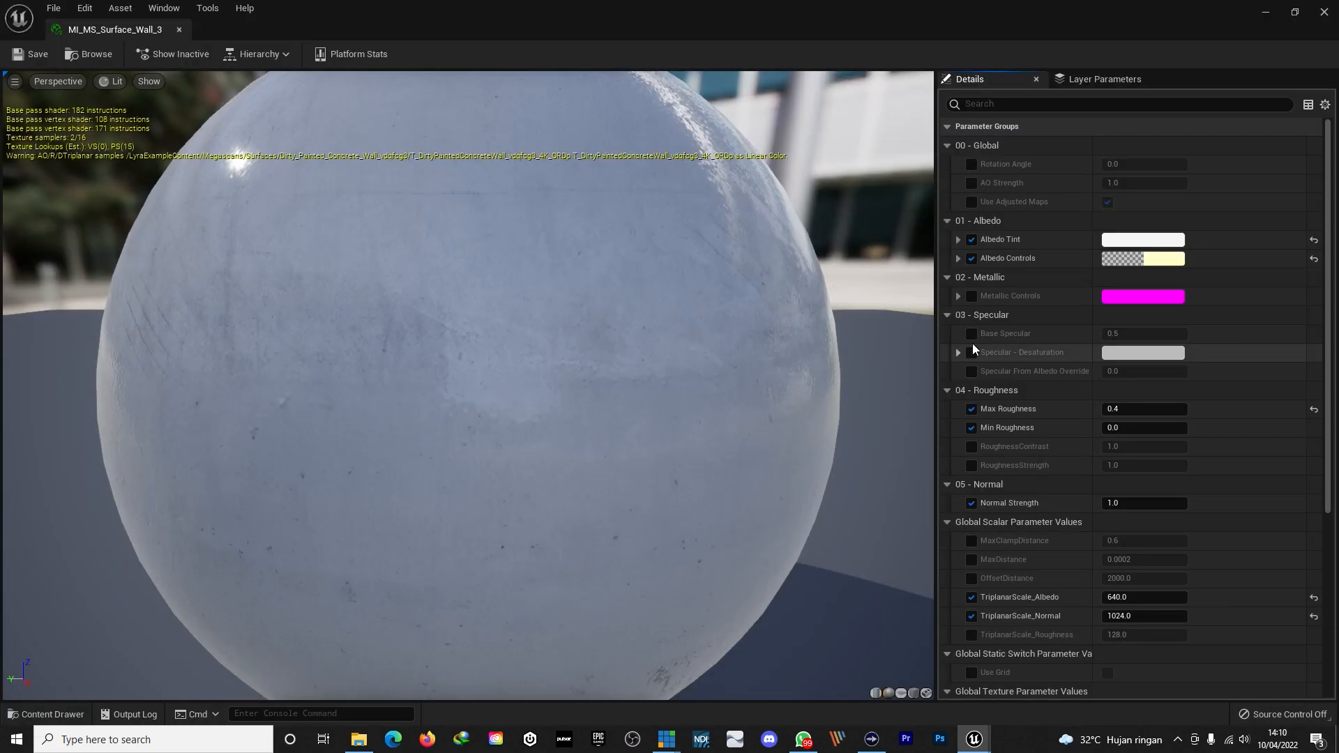
pyautogui.scroll(-3, 1023, 362)
pyautogui.scroll(-10, 1025, 363)
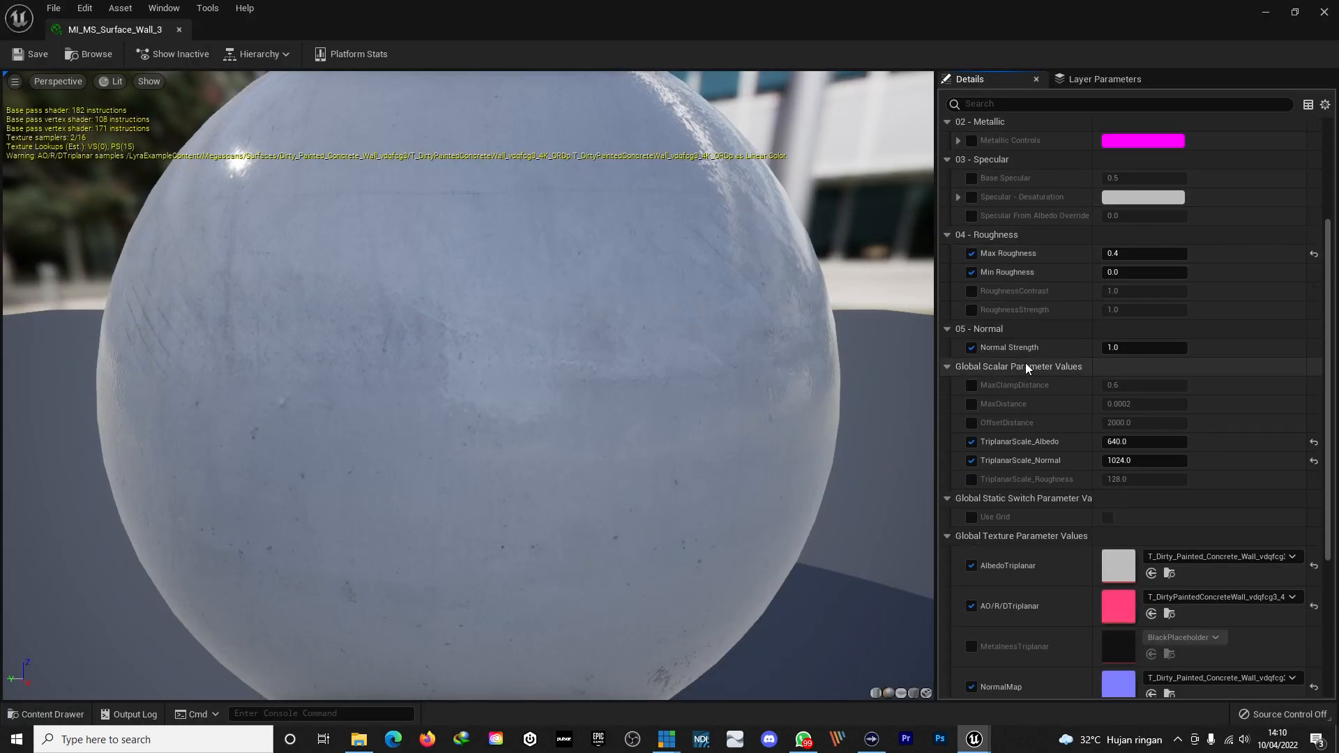
pyautogui.scroll(12, 1027, 362)
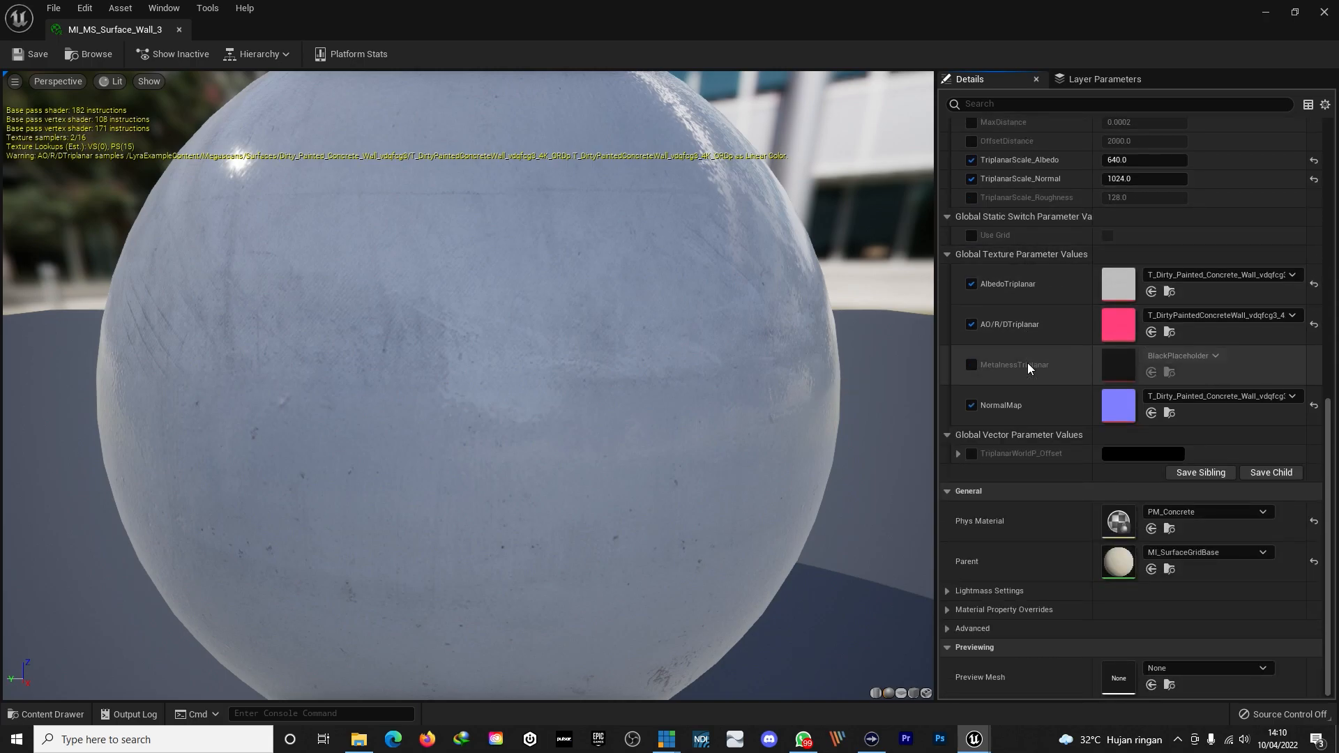
pyautogui.scroll(1, 1028, 363)
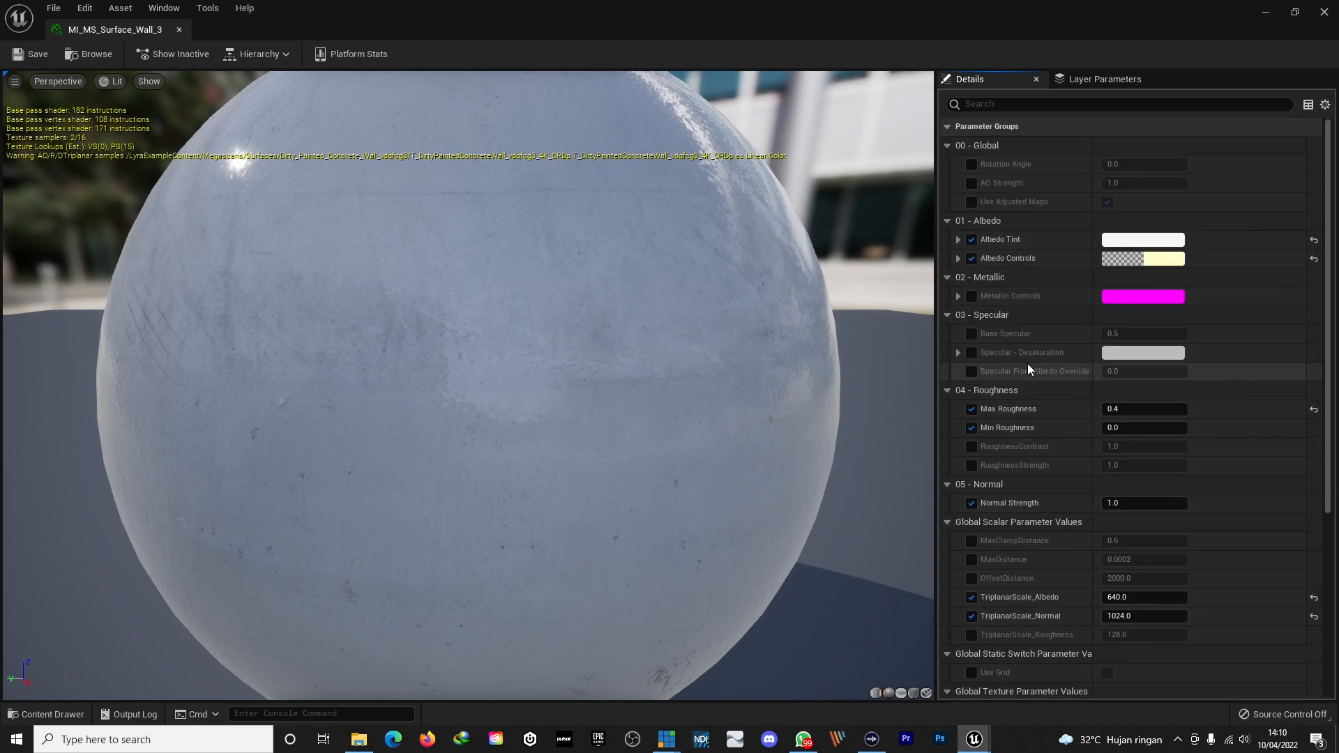
# - Set the Albedo Tint of MI_MS_Surface_Wall_3 to green, Hex sRGB 00F650FF, and save the material instance
pyautogui.click(1130, 244)
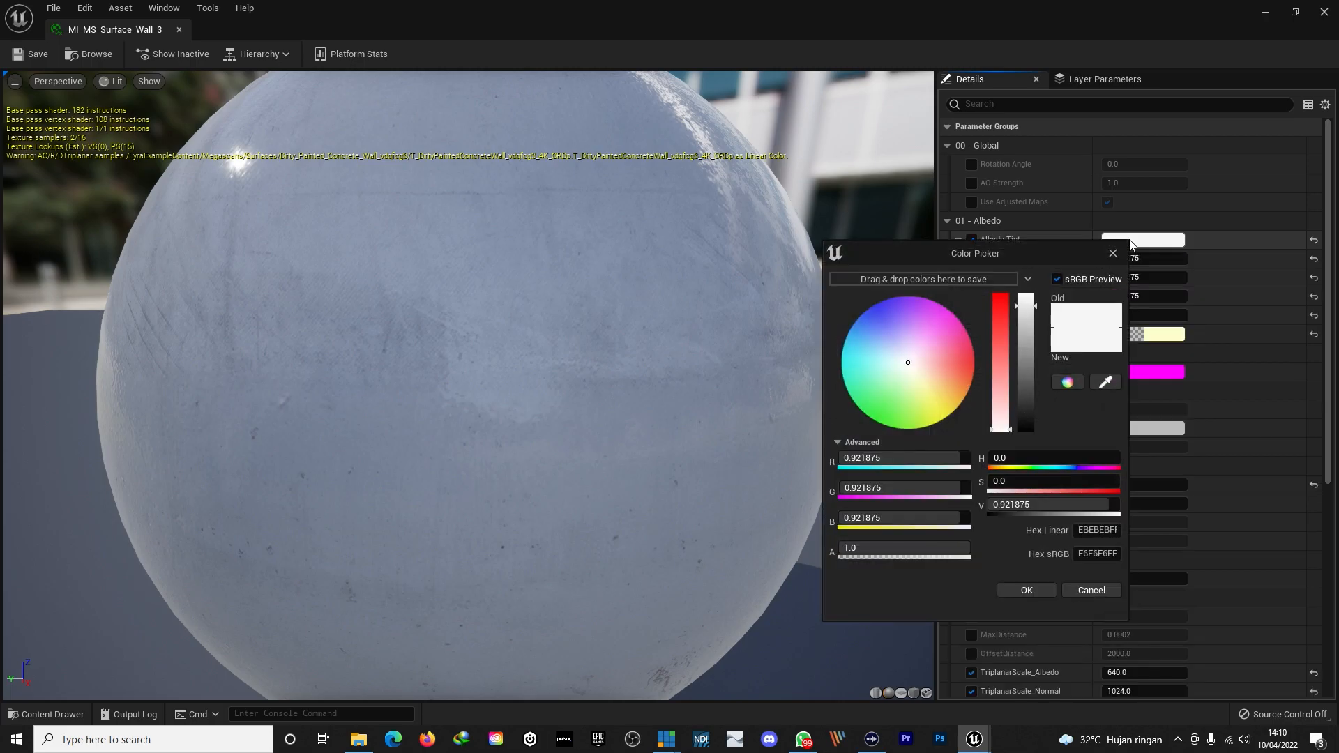
pyautogui.click(931, 343)
pyautogui.moveTo(936, 336)
pyautogui.mouseDown()
pyautogui.moveTo(880, 303)
pyautogui.moveTo(884, 408)
pyautogui.moveTo(870, 417)
pyautogui.mouseUp()
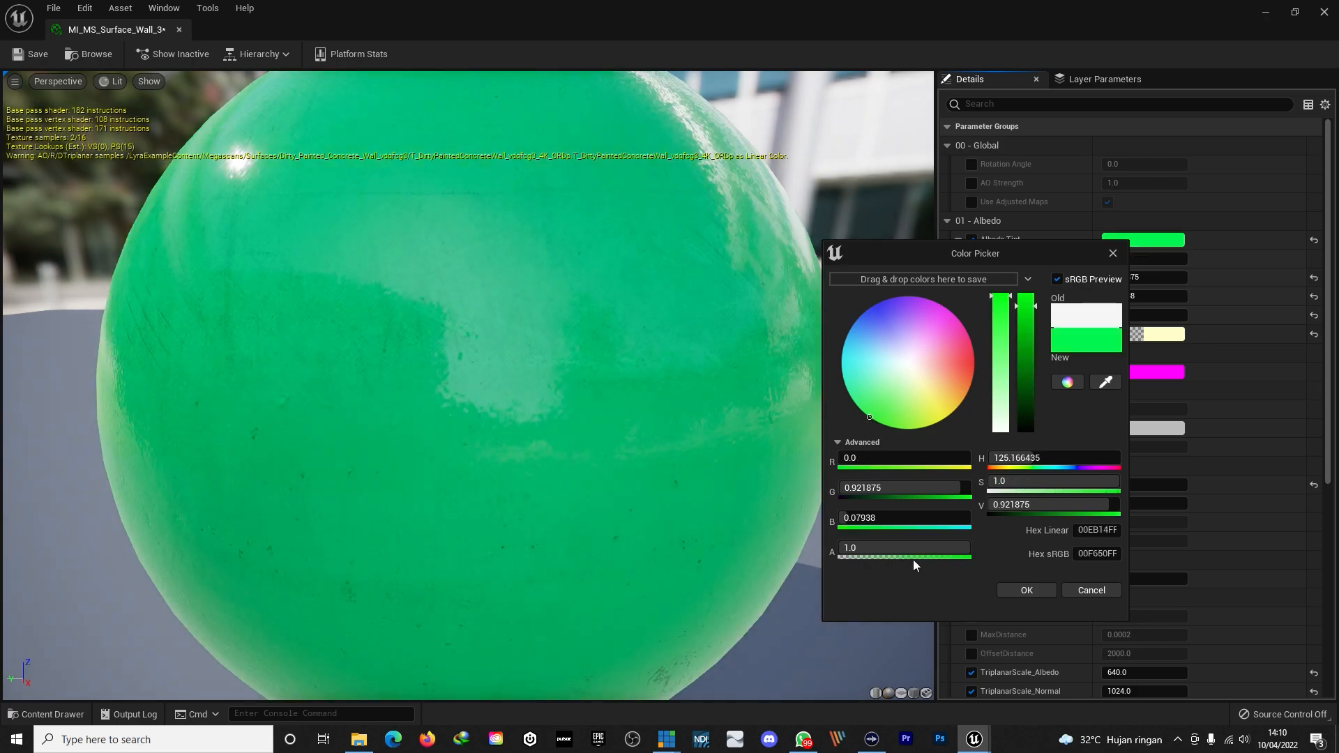
pyautogui.click(1022, 591)
pyautogui.click(29, 55)
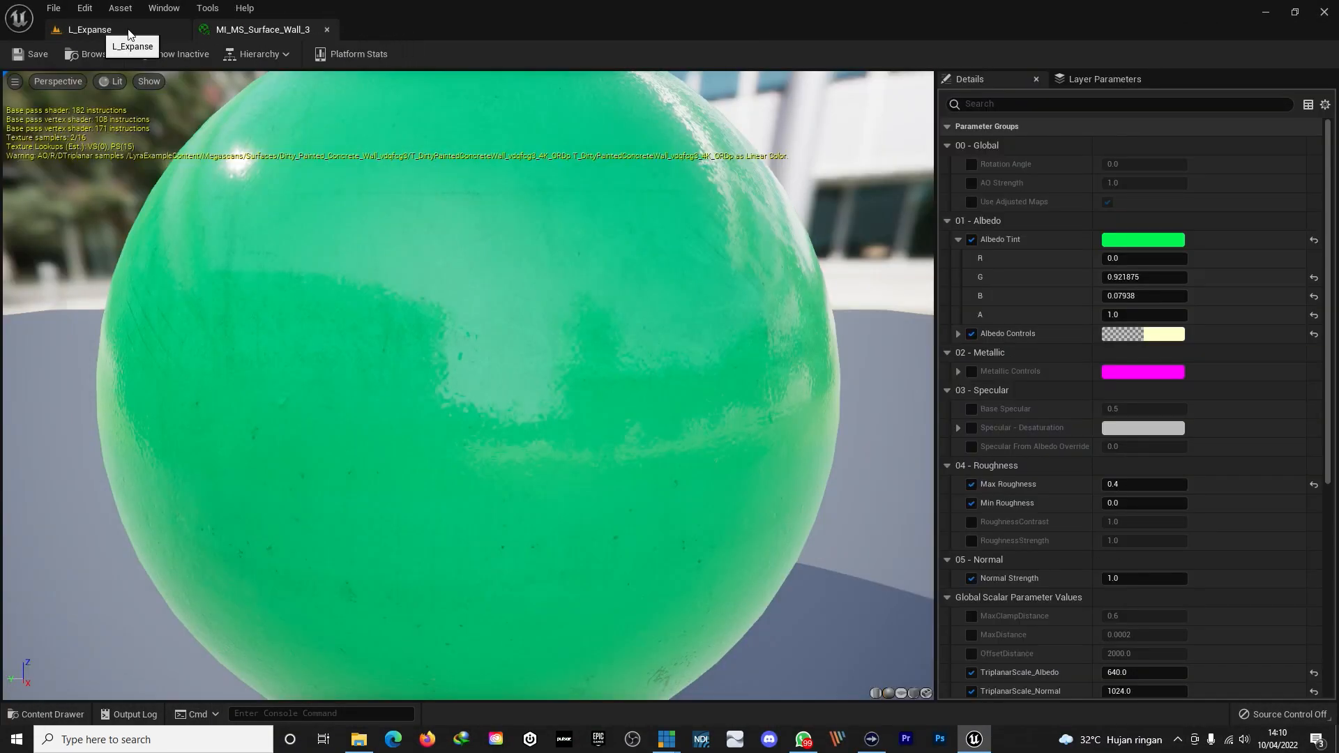
# - Return to the L_Expanse level and fly through the building to examine where the green wall material is used
pyautogui.click(112, 29)
pyautogui.moveTo(578, 239); pyautogui.dragTo(307, 213, button='right')
pyautogui.press('w')
pyautogui.press('w')
pyautogui.press('w')
pyautogui.press('w')
pyautogui.press('w')
pyautogui.press('w')
pyautogui.press('w')
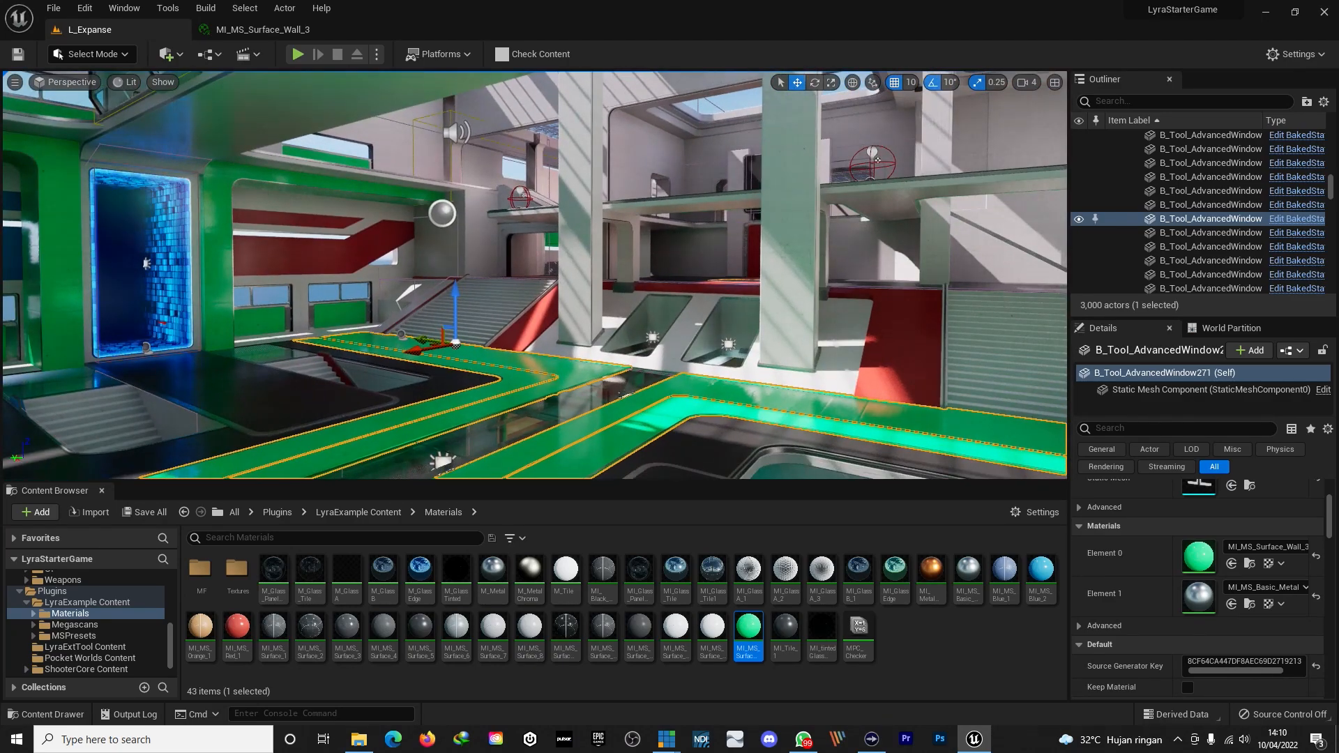
pyautogui.moveTo(534, 275); pyautogui.dragTo(619, 271, button='right')
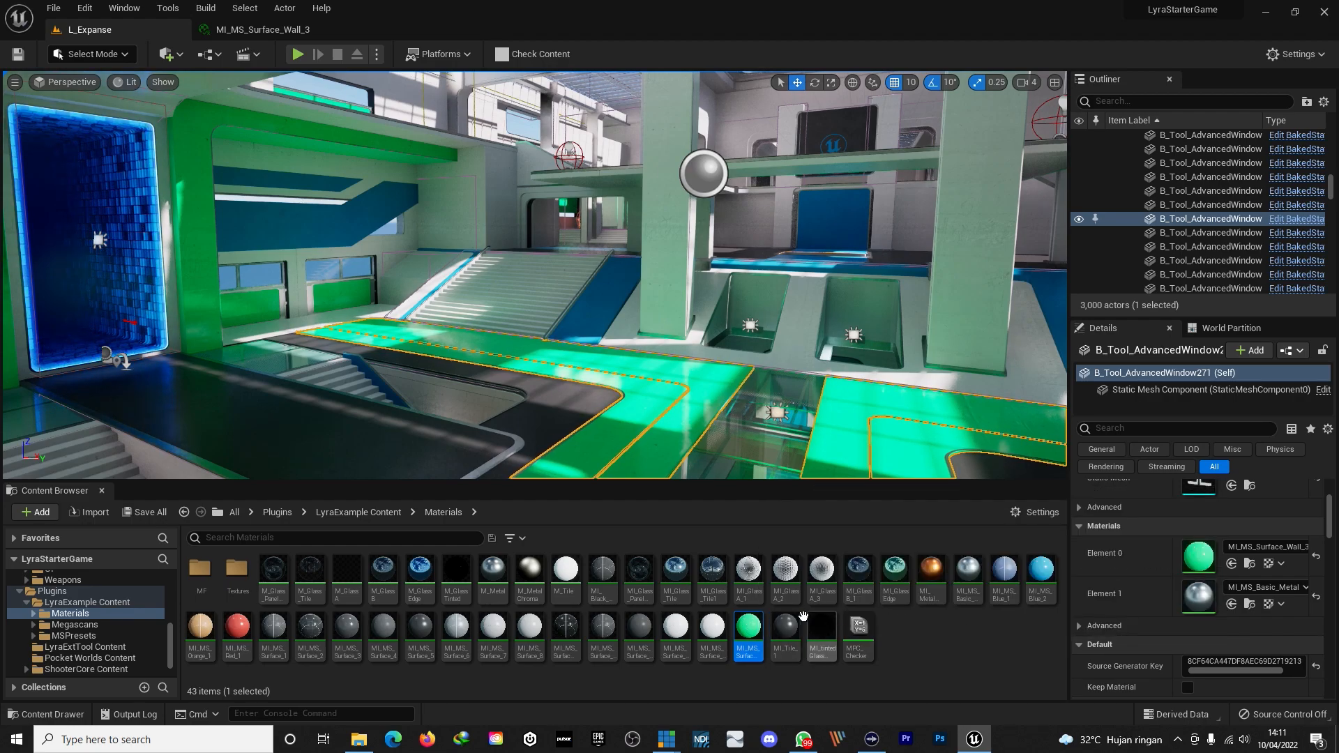
# - Set the Albedo Tint of MI_MS_Surface_Wall_3 to near-white, Hex sRGB F6EFF3FF, and save the material instance
pyautogui.click(304, 44)
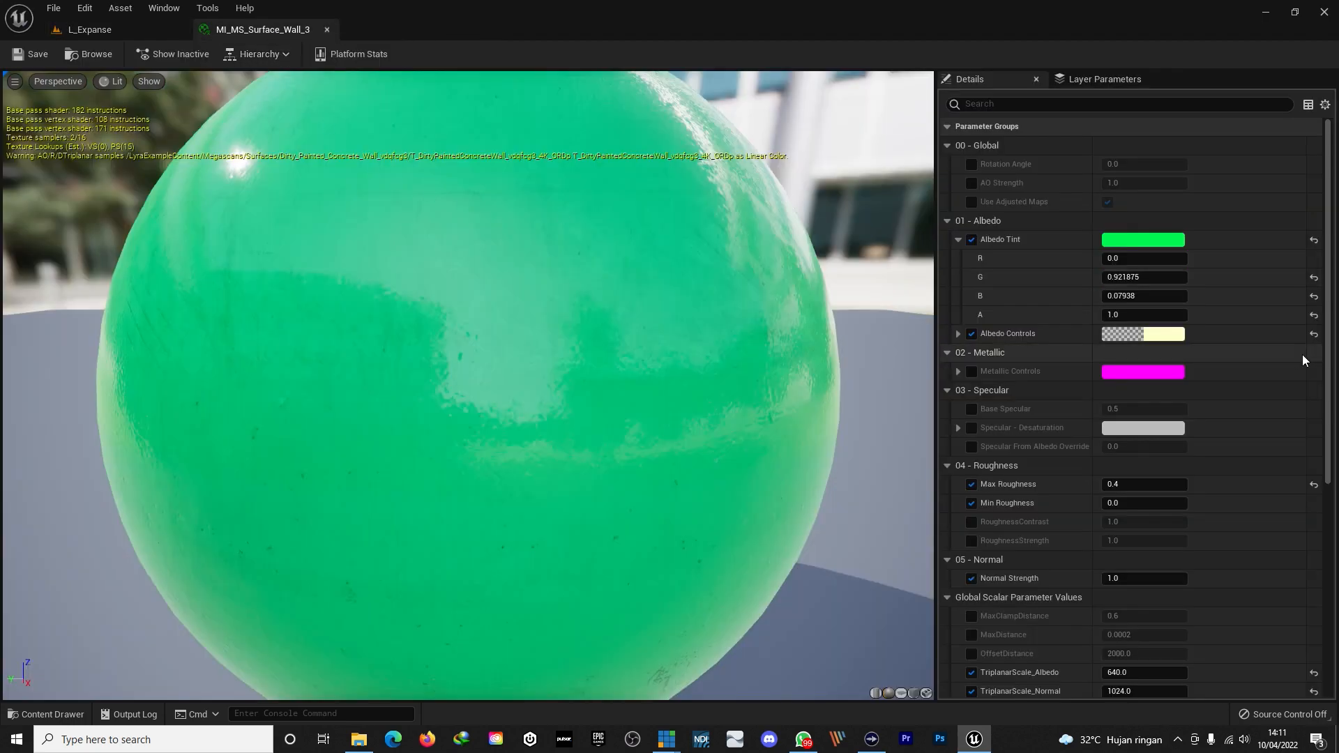
pyautogui.click(1152, 241)
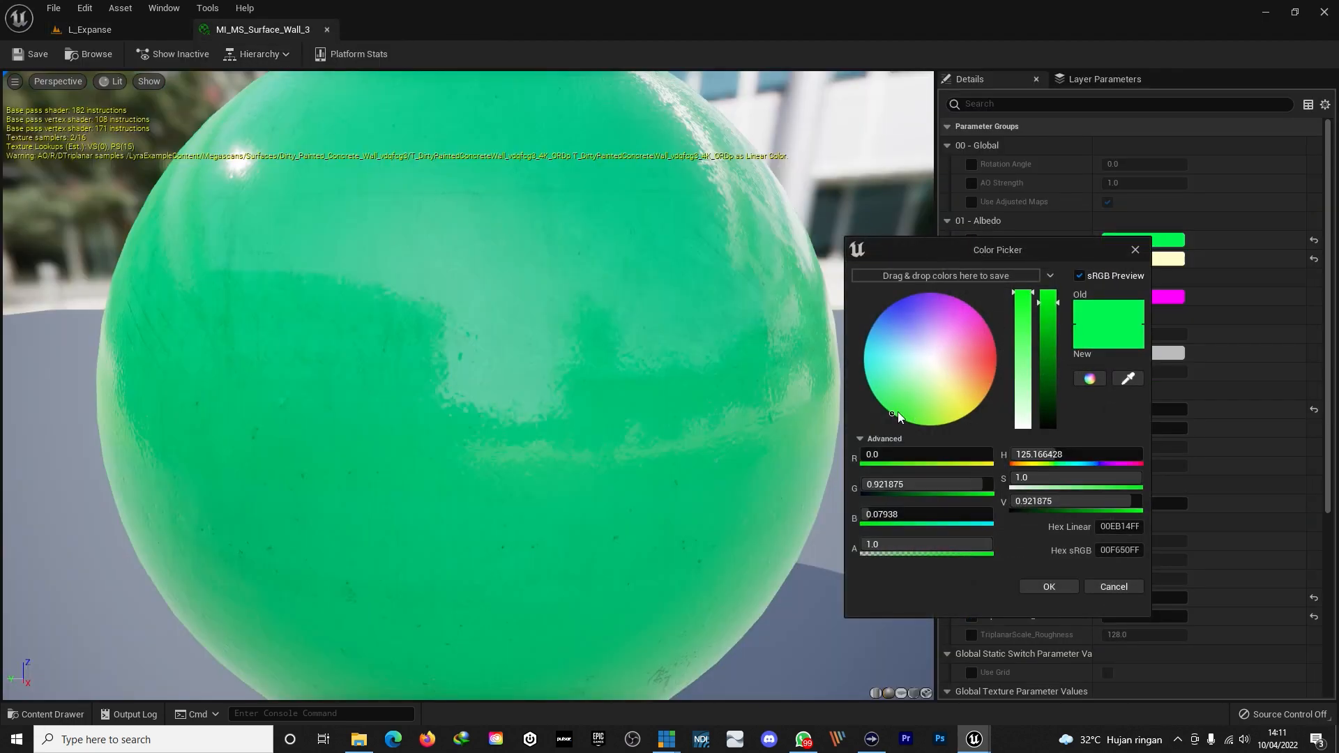
pyautogui.moveTo(891, 413); pyautogui.dragTo(936, 358)
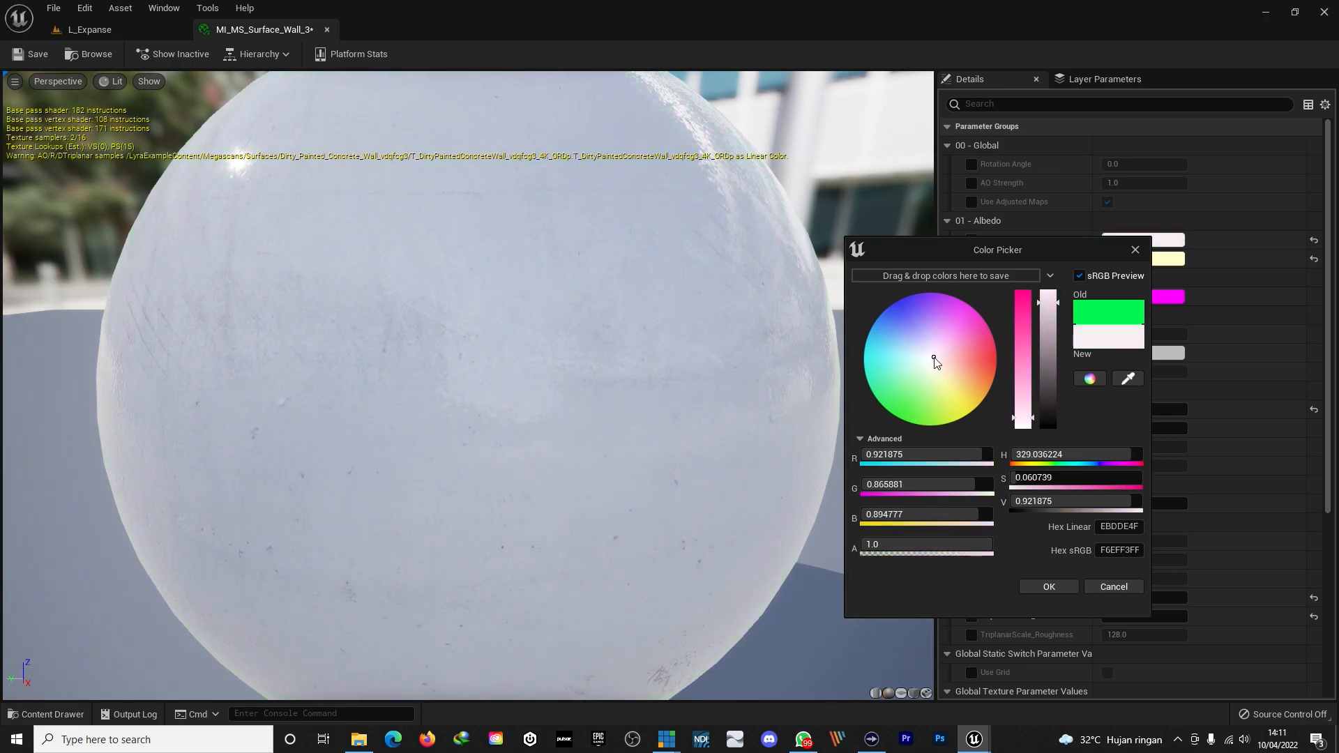
pyautogui.click(1048, 588)
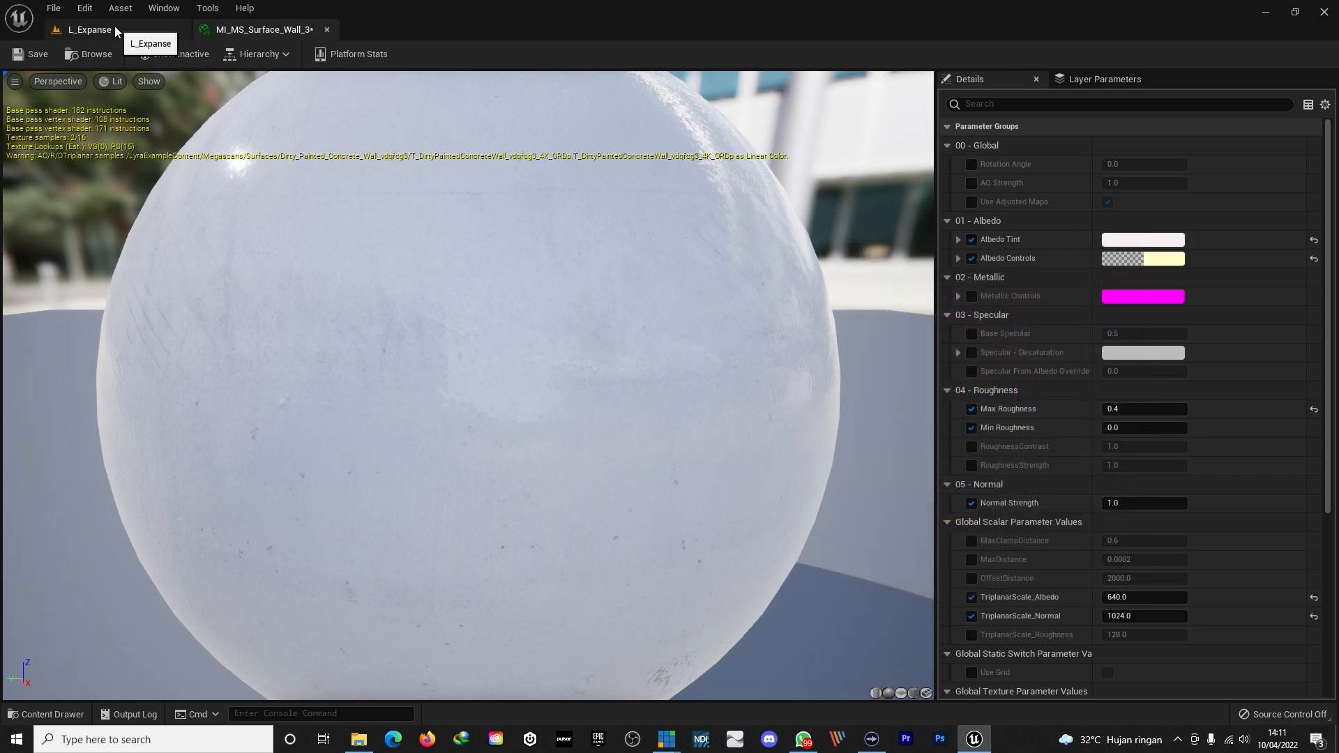
pyautogui.click(35, 54)
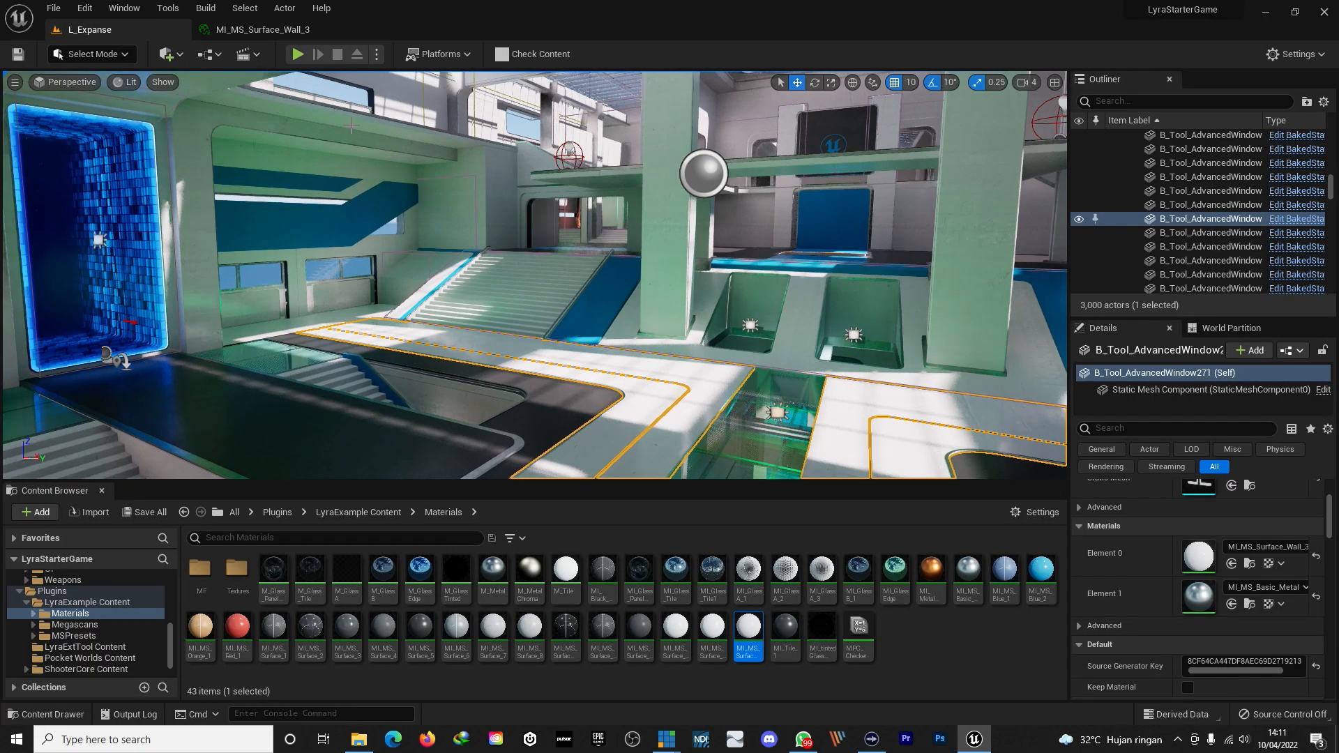
# - Check the level's white surfaces and duplicate MI_MS_Surface_Wall_3 as MI_MS_Surface_Wall_4
pyautogui.moveTo(659, 293); pyautogui.dragTo(958, 93, button='right')
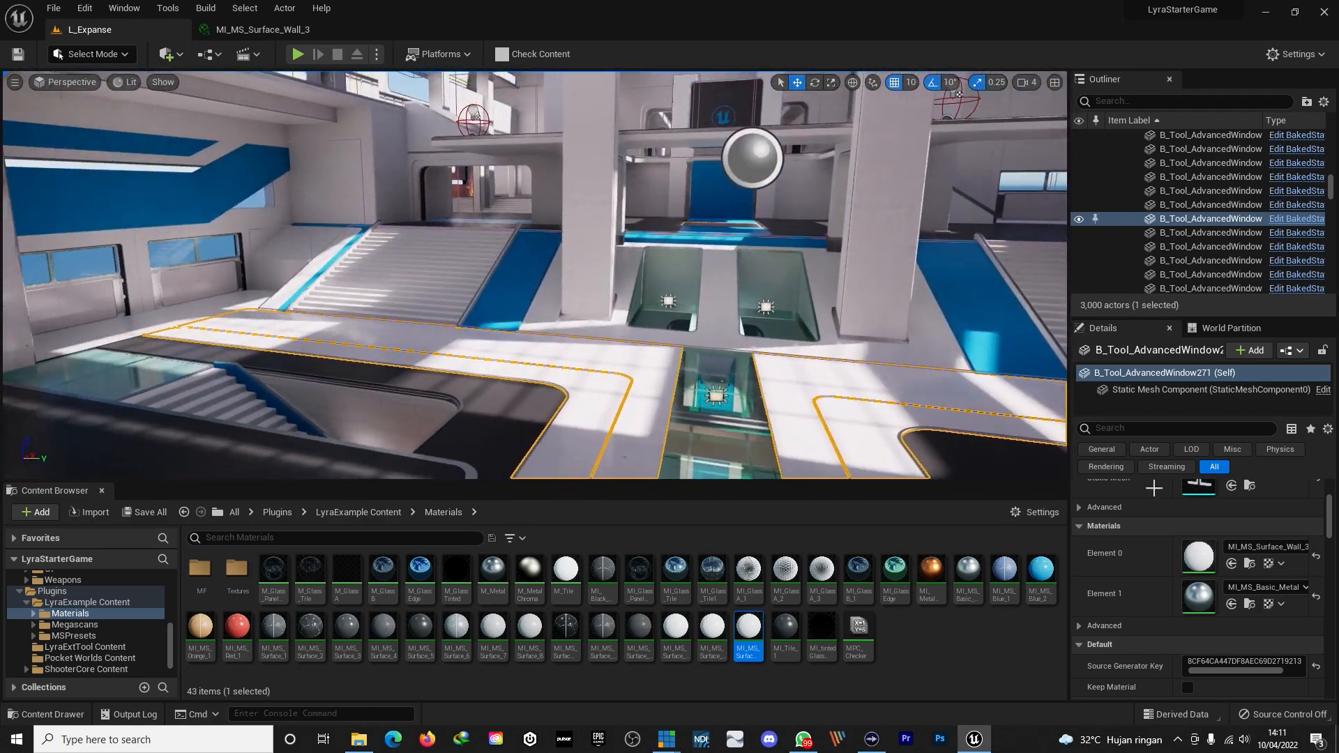
pyautogui.rightClick(748, 631)
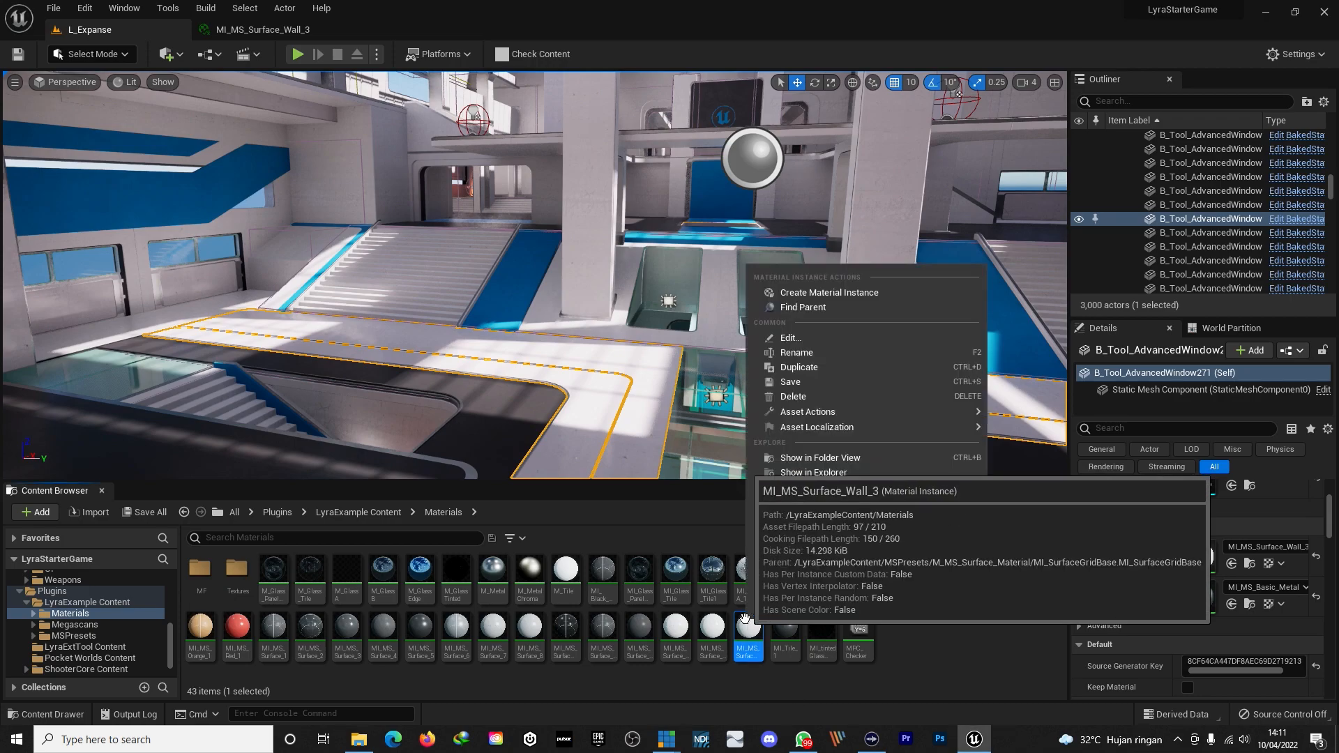
pyautogui.click(828, 367)
pyautogui.press('Return')
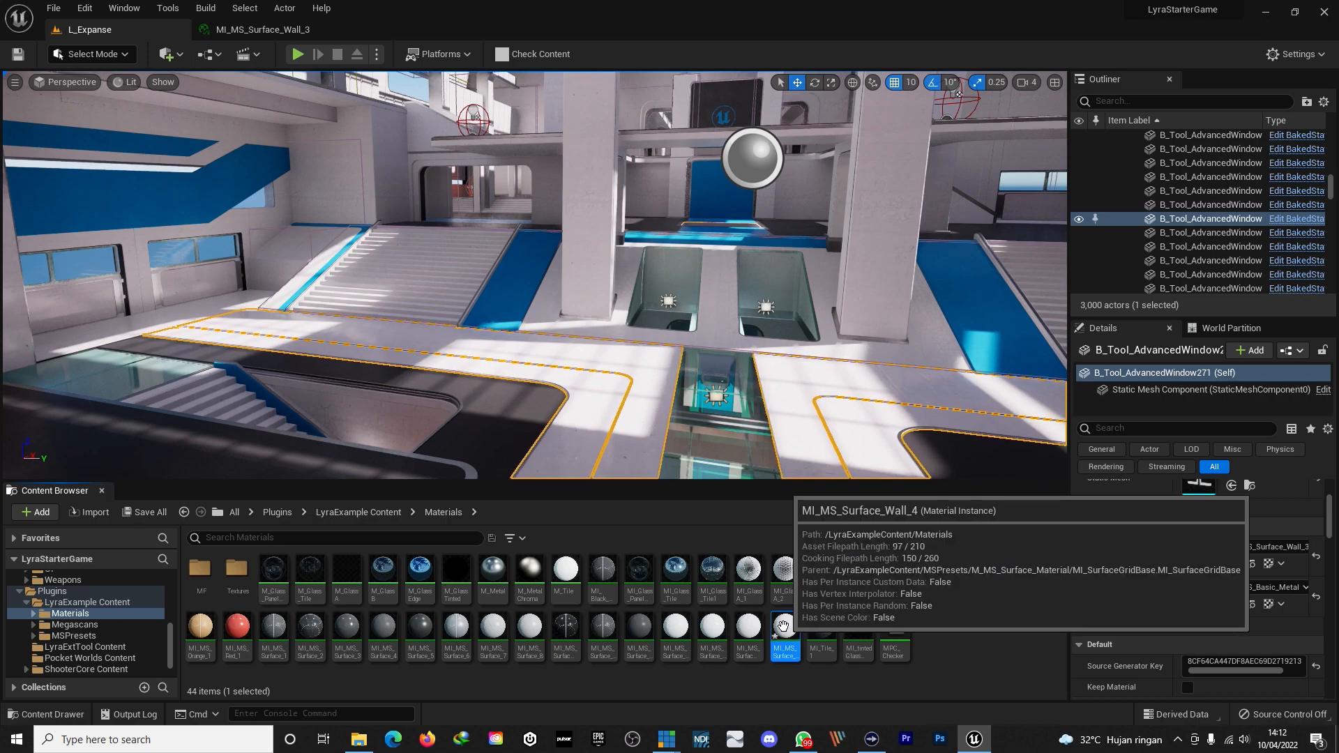
# - Set the Albedo Tint of MI_MS_Surface_Wall_4 to red, Hex sRGB F61100FF, save it, and close MI_MS_Surface_Wall_3
pyautogui.doubleClick(784, 626)
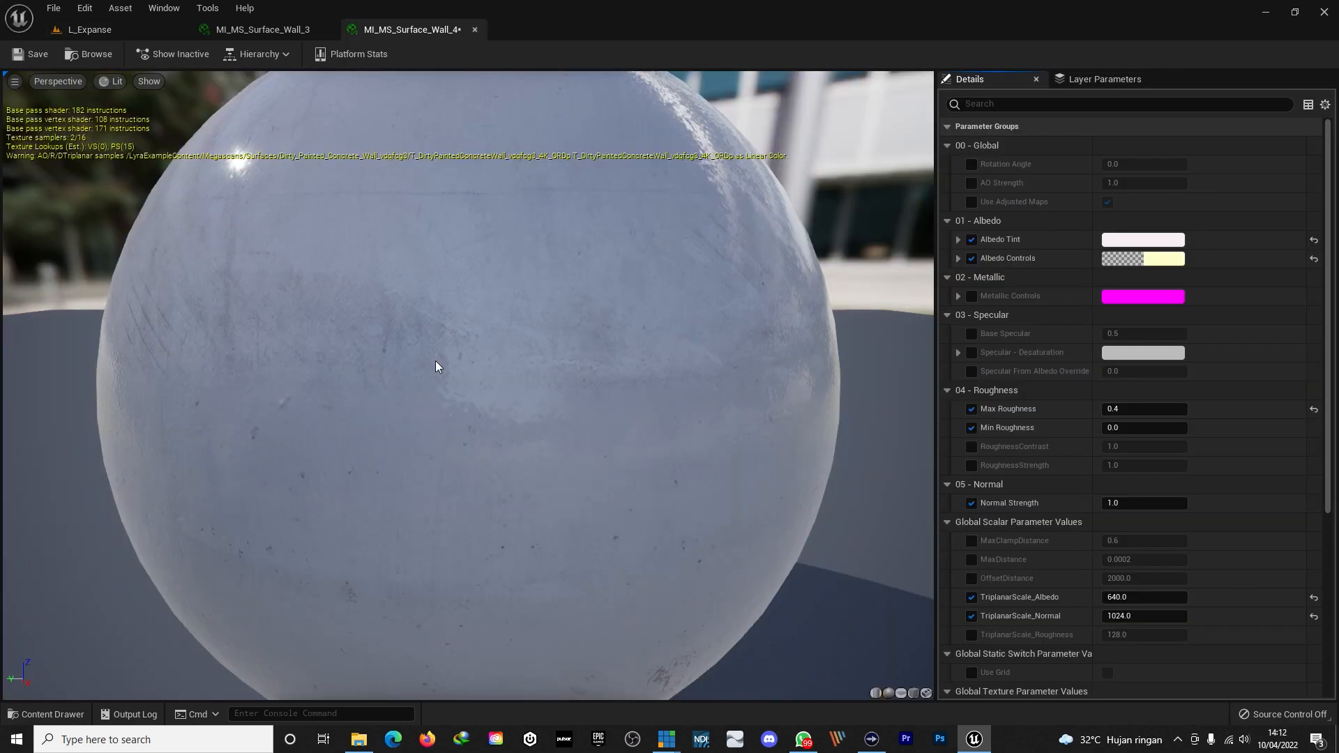
pyautogui.click(1142, 239)
pyautogui.moveTo(942, 366); pyautogui.dragTo(1005, 368)
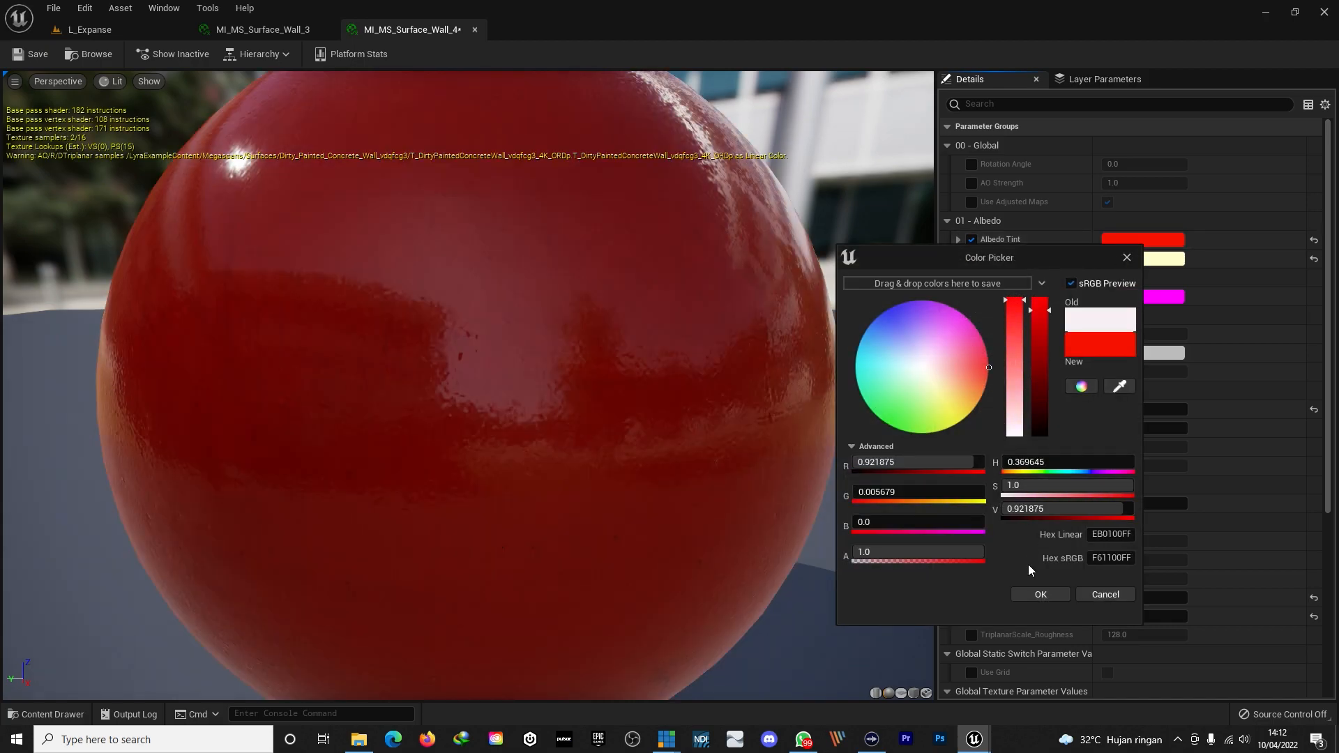
pyautogui.click(1040, 595)
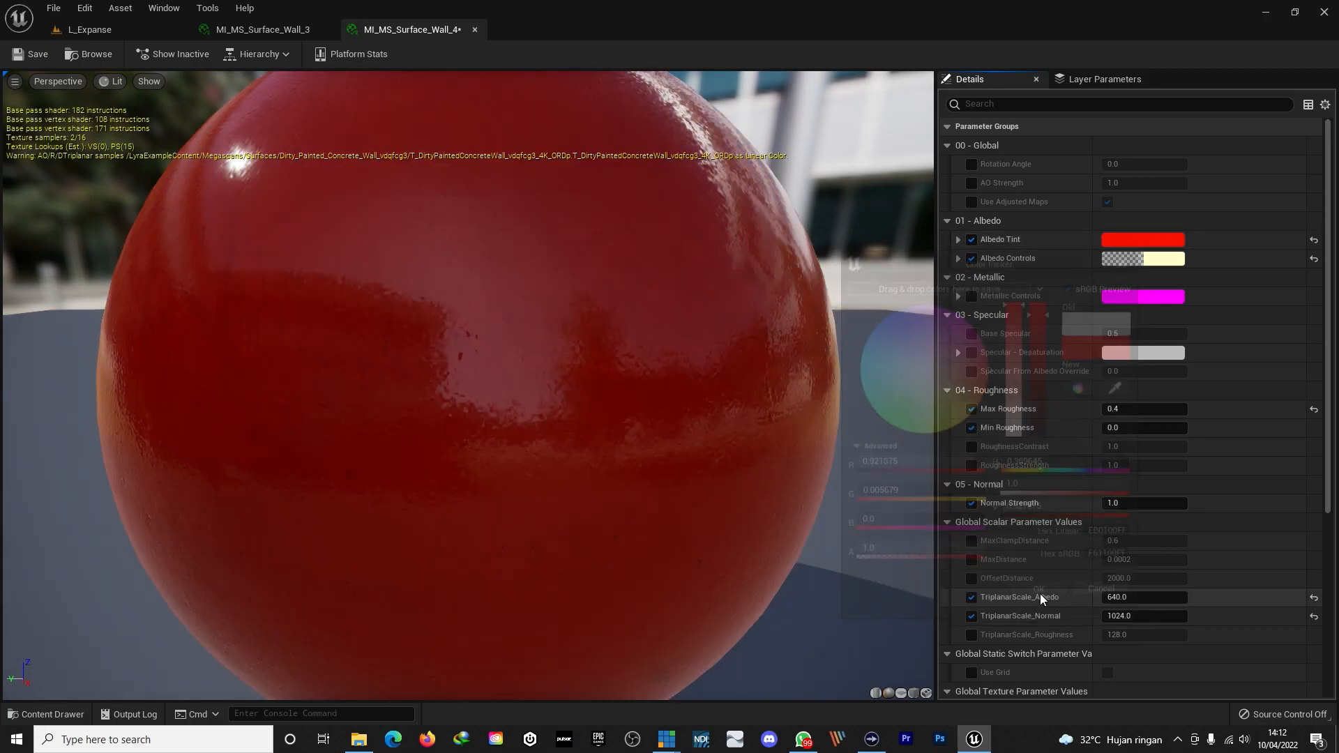
pyautogui.click(29, 54)
pyautogui.click(326, 29)
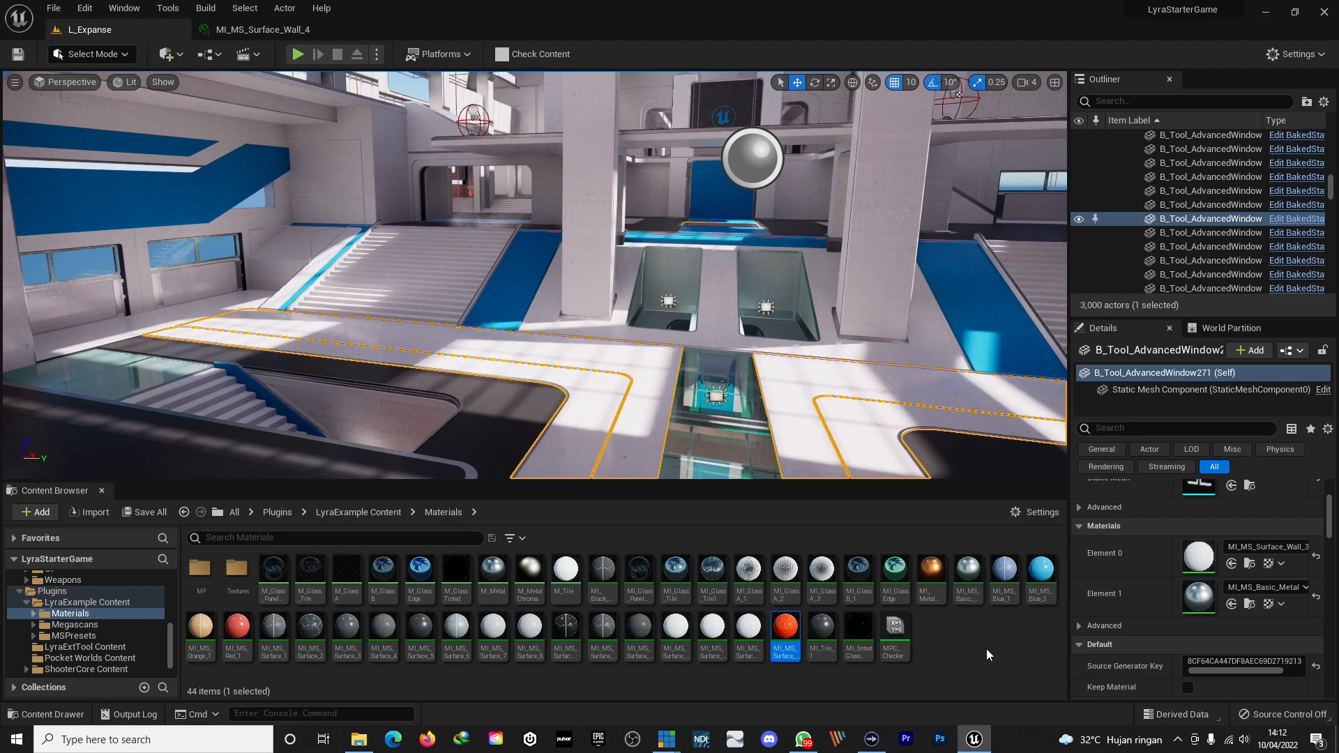
# - Assign MI_MS_Surface_Wall_4 to the floor mesh's Element 0 and inspect the floor from several sides
pyautogui.moveTo(808, 624); pyautogui.dragTo(1200, 558)
pyautogui.moveTo(554, 398)
pyautogui.mouseDown(button='right')
pyautogui.moveTo(698, 399)
pyautogui.moveTo(554, 397)
pyautogui.mouseUp(button='right')
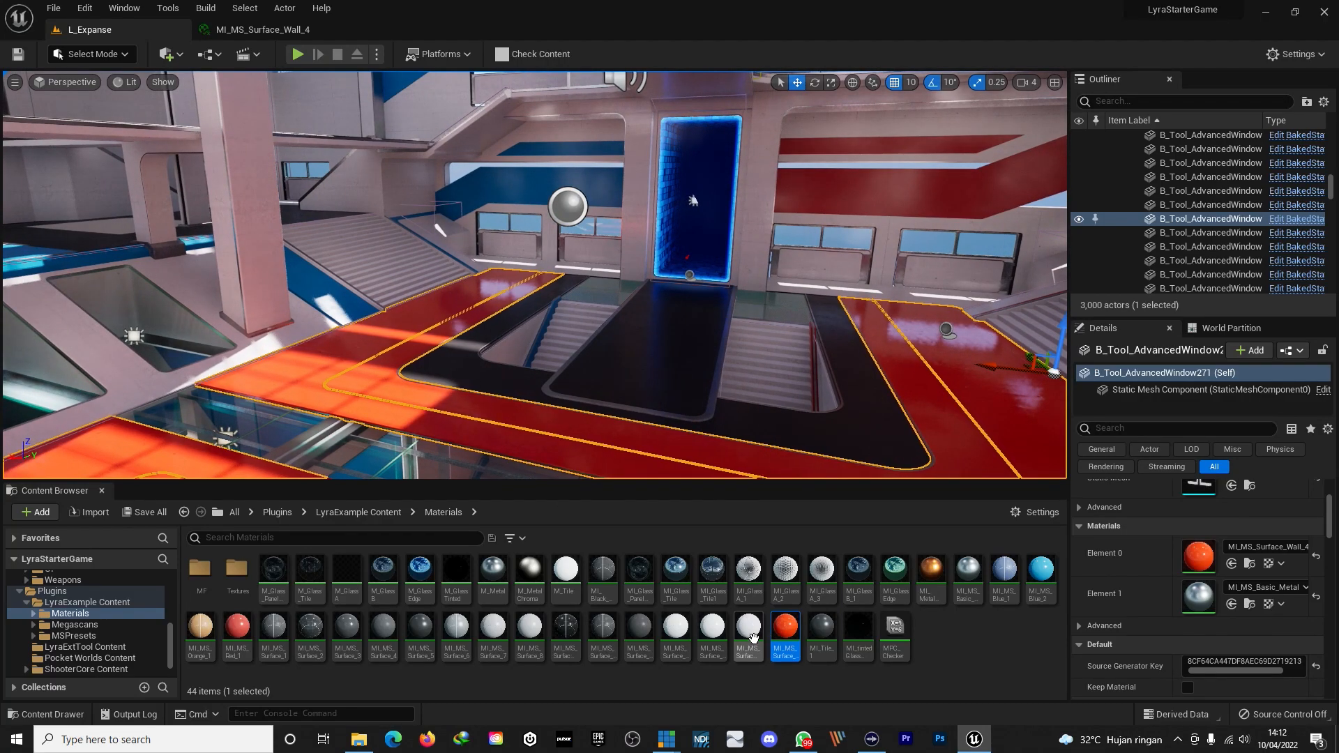
pyautogui.moveTo(726, 410); pyautogui.dragTo(670, 425, button='right')
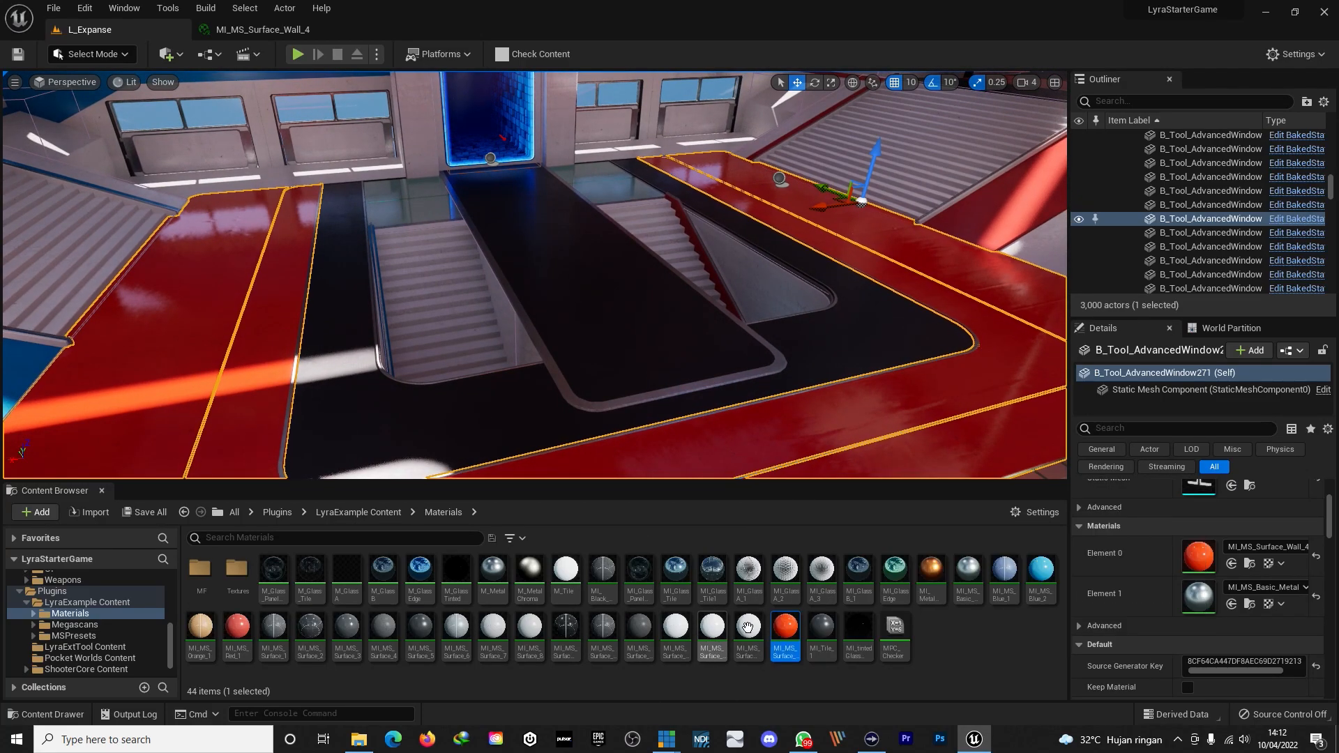
pyautogui.moveTo(534, 293)
pyautogui.mouseDown(button='right')
pyautogui.moveTo(809, 272)
pyautogui.moveTo(334, 300)
pyautogui.moveTo(286, 268)
pyautogui.moveTo(645, 281)
pyautogui.moveTo(624, 301)
pyautogui.moveTo(524, 277)
pyautogui.moveTo(202, 274)
pyautogui.moveTo(418, 237)
pyautogui.moveTo(307, 307)
pyautogui.moveTo(307, 332)
pyautogui.moveTo(513, 248)
pyautogui.moveTo(334, 254)
pyautogui.moveTo(286, 234)
pyautogui.moveTo(513, 313)
pyautogui.moveTo(539, 304)
pyautogui.mouseUp(button='right')
pyautogui.moveTo(920, 392); pyautogui.dragTo(871, 387, button='right')
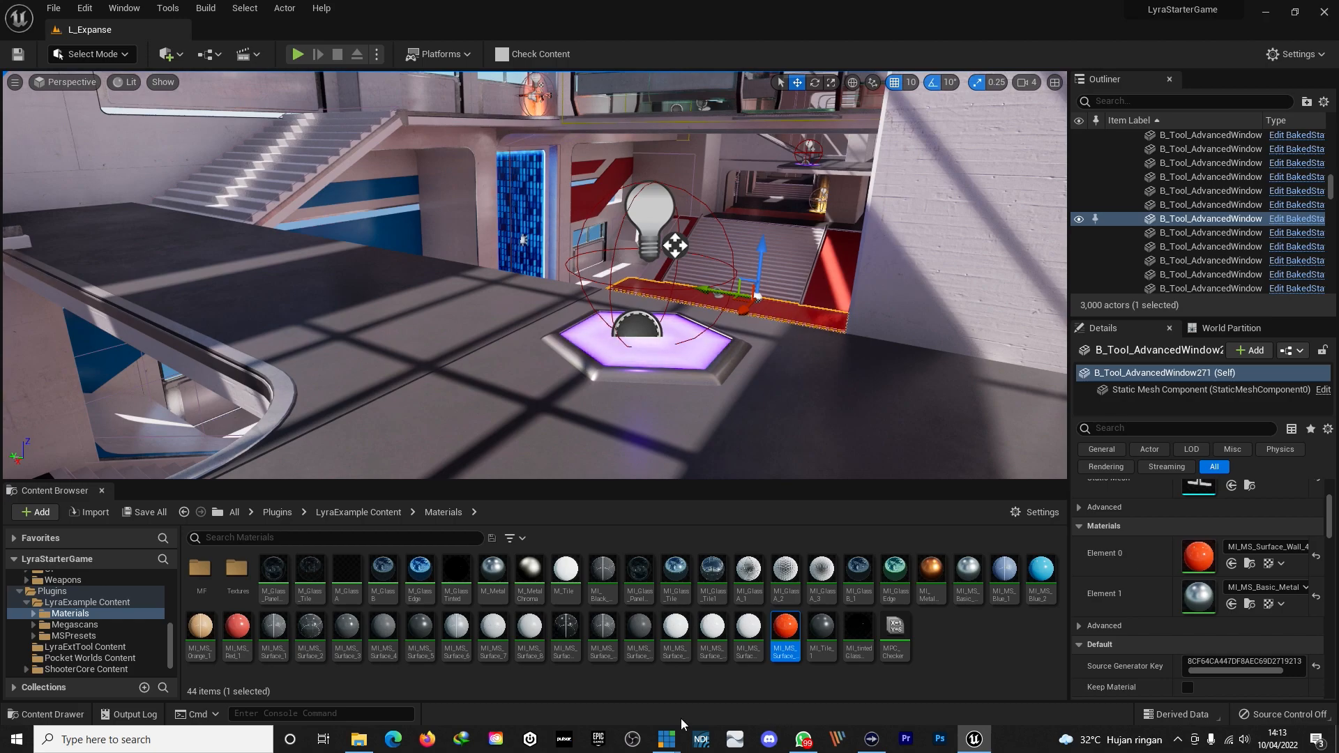
# - Close the docked content browser, dock it again from the content drawer, and close it once more
pyautogui.rightClick(58, 492)
pyautogui.click(87, 550)
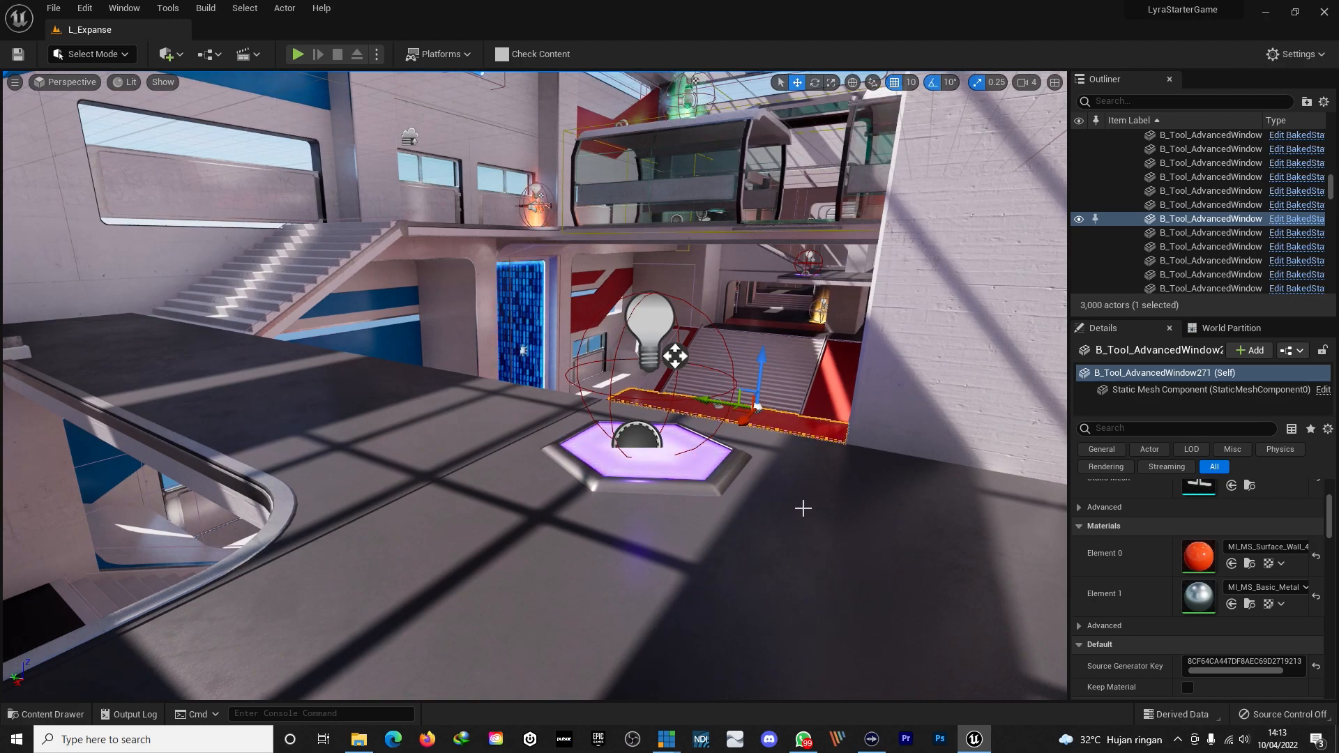
pyautogui.hotkey('ctrl', 'space')
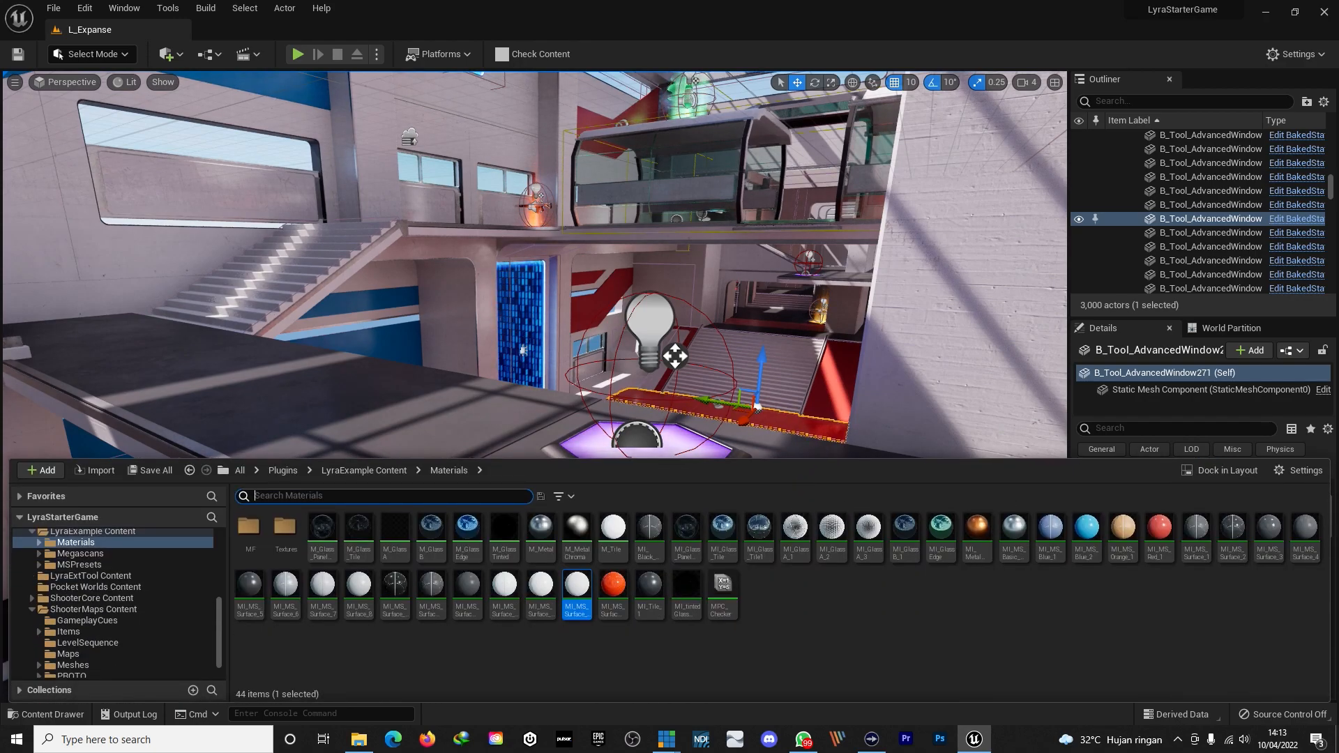
pyautogui.click(1213, 469)
pyautogui.rightClick(71, 495)
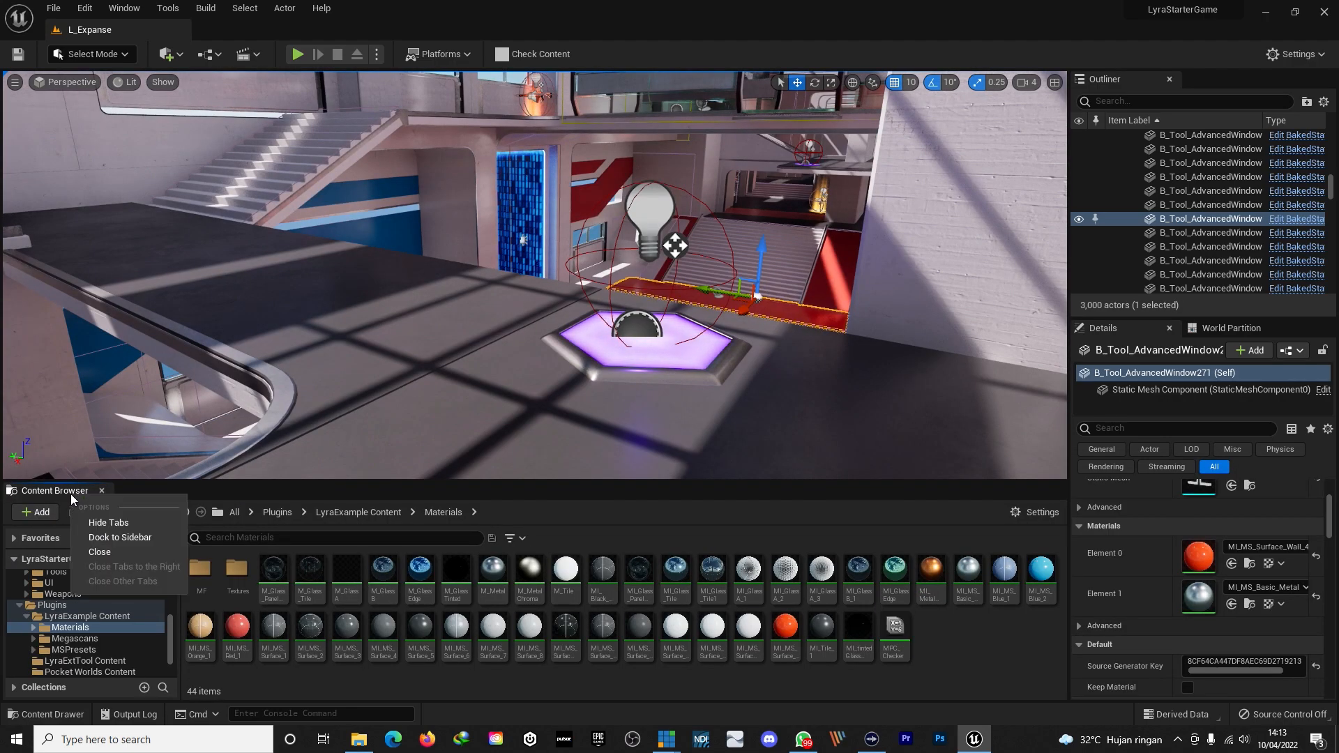
pyautogui.click(111, 551)
# - Fly around the upper floor to examine the purple launch pad and its surroundings
pyautogui.moveTo(713, 474); pyautogui.dragTo(680, 456, button='right')
pyautogui.press('w')
pyautogui.press('s')
pyautogui.press('w')
pyautogui.press('s')
pyautogui.press('d')
pyautogui.press('d')
pyautogui.press('s')
pyautogui.press('w')
pyautogui.moveTo(503, 391); pyautogui.dragTo(621, 399, button='right')
pyautogui.press('s')
pyautogui.press('w')
pyautogui.press('s')
pyautogui.press('w')
pyautogui.press('s')
pyautogui.press('w')
pyautogui.press('s')
pyautogui.press('w')
pyautogui.press('s')
pyautogui.press('w')
# - Select the purple hexagonal launch pad, B_Launcher_Push3, and view its details from around the pad
pyautogui.click(481, 488)
pyautogui.press('s')
pyautogui.moveTo(481, 488); pyautogui.dragTo(230, 469, button='right')
pyautogui.press('w')
pyautogui.press('d')
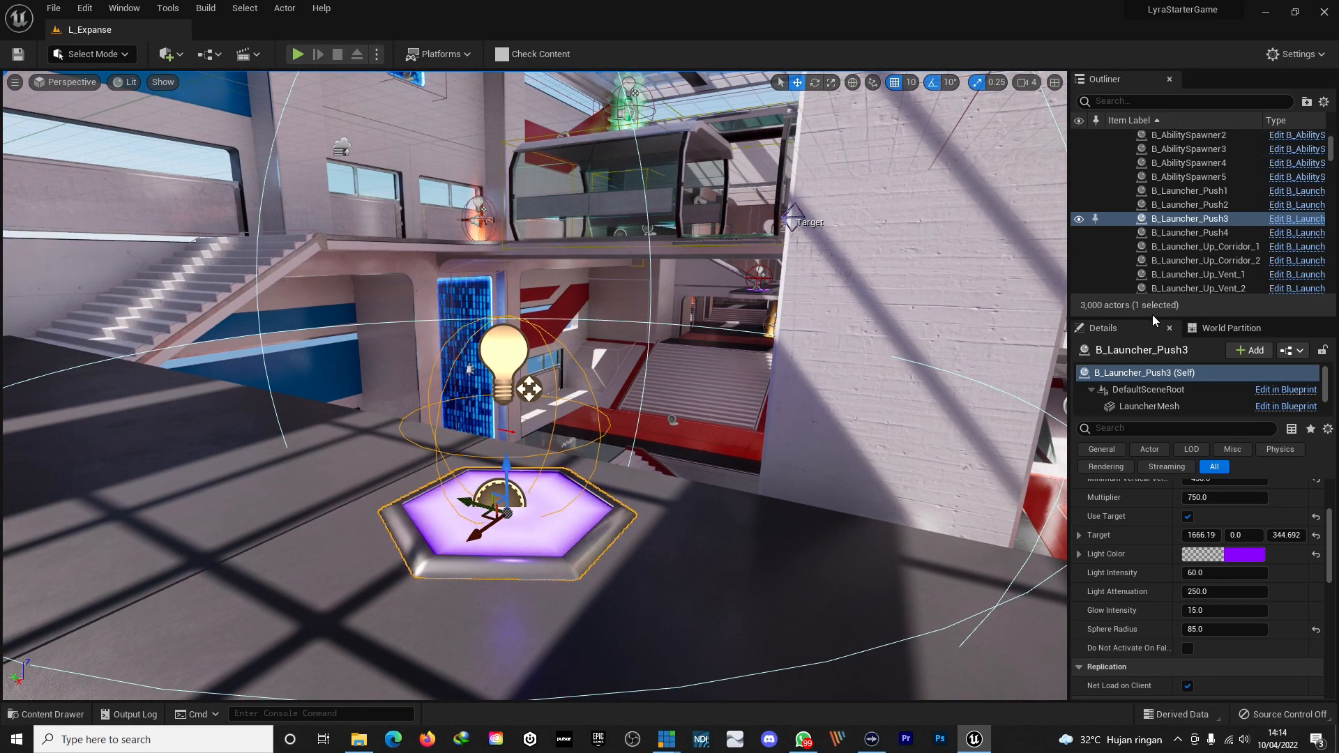
# - Enlarge the Outliner and reselect the purple launch pad B_Launcher_Push3, viewing it from around the pad
pyautogui.moveTo(1148, 318); pyautogui.dragTo(1143, 406)
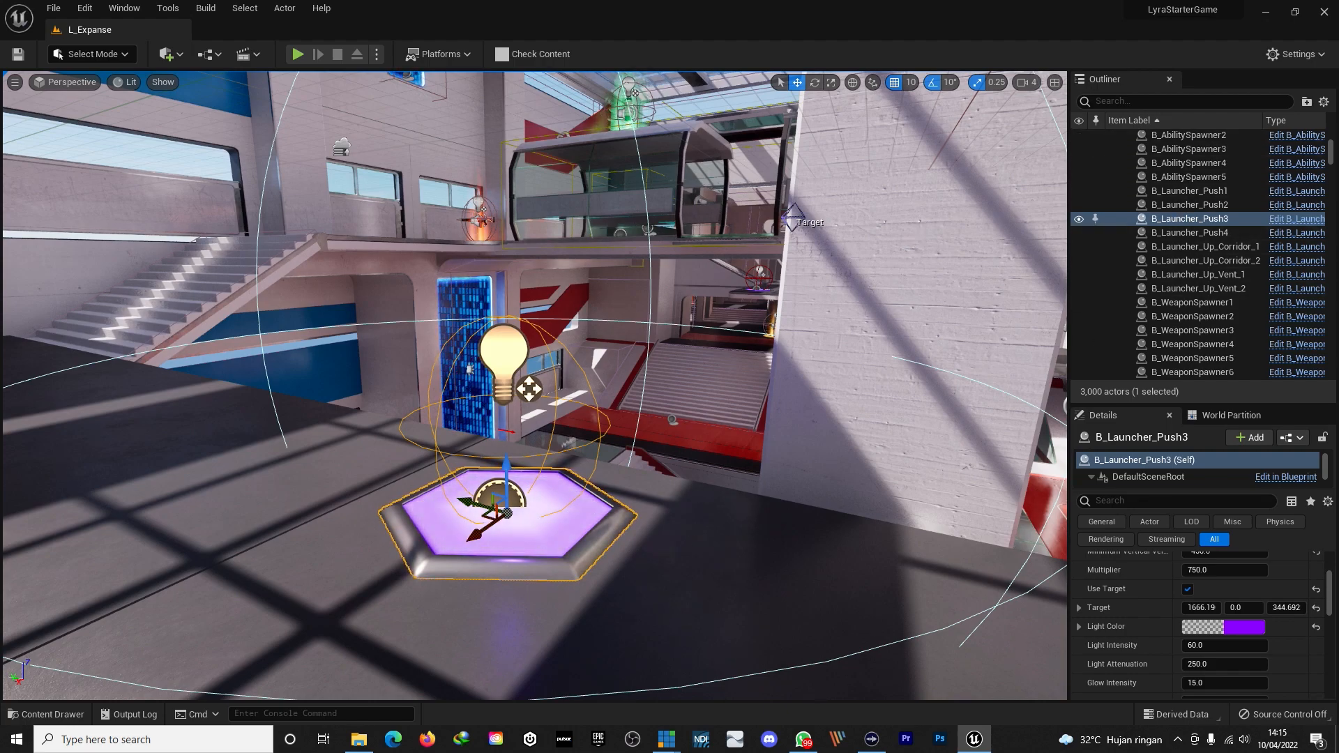
pyautogui.click(940, 182)
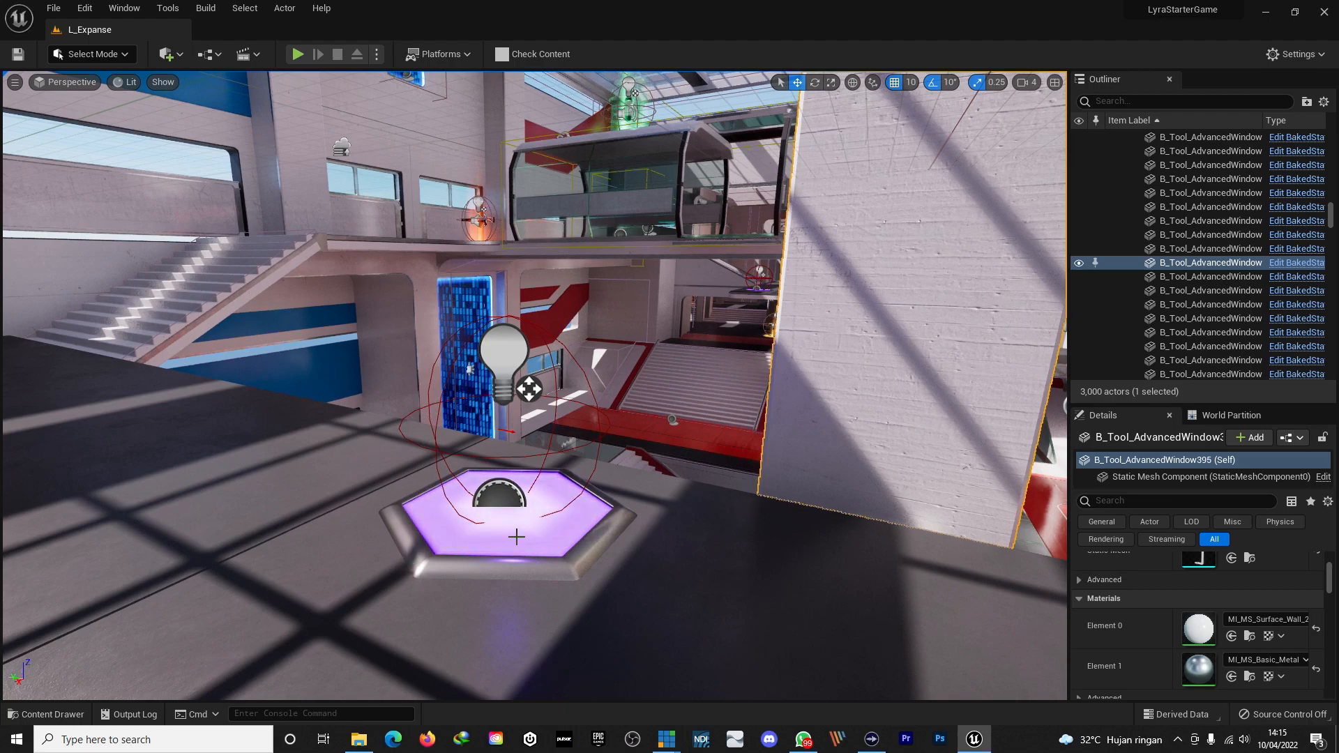
pyautogui.click(496, 530)
pyautogui.keyDown('alt'); pyautogui.moveTo(497, 530); pyautogui.dragTo(662, 575); pyautogui.keyUp('alt')
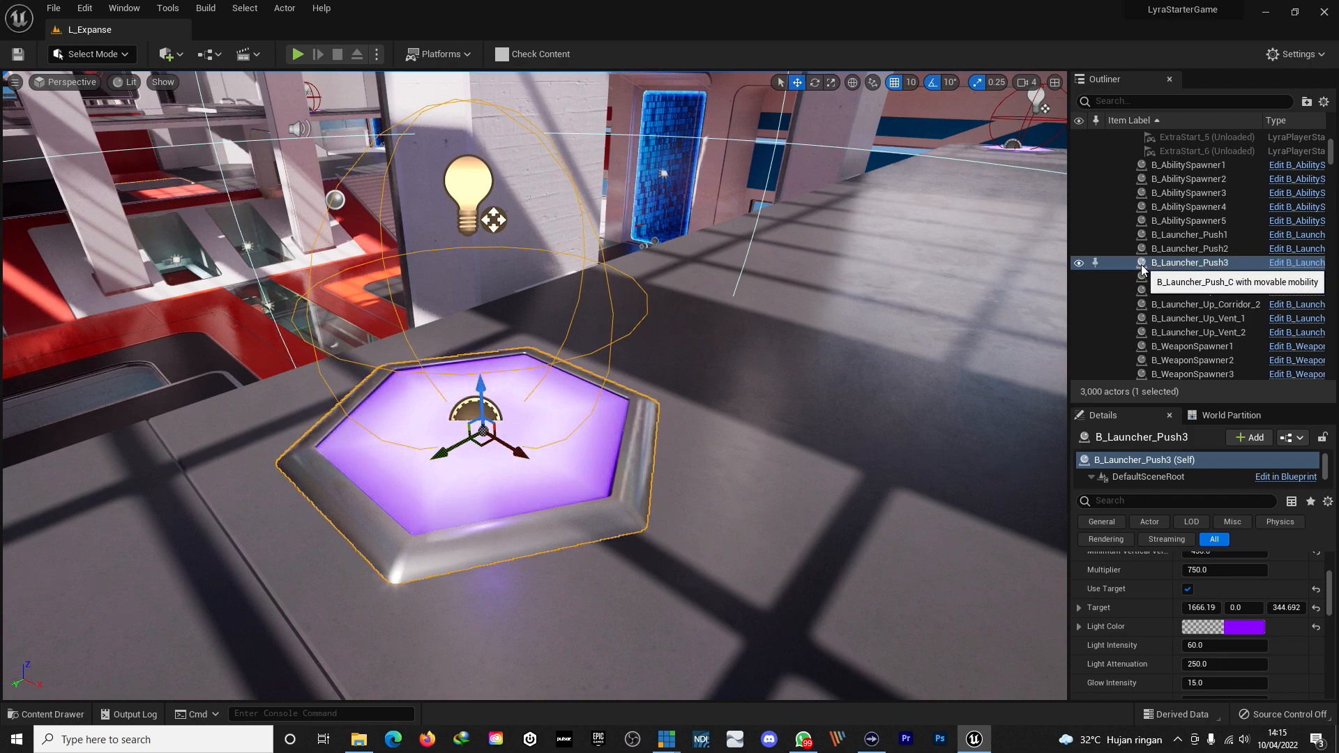
pyautogui.moveTo(993, 317); pyautogui.dragTo(648, 313, button='right')
# - Open B_Launcher_Push3's blueprint for editing and look over its Overlap function graph
pyautogui.rightClick(1178, 262)
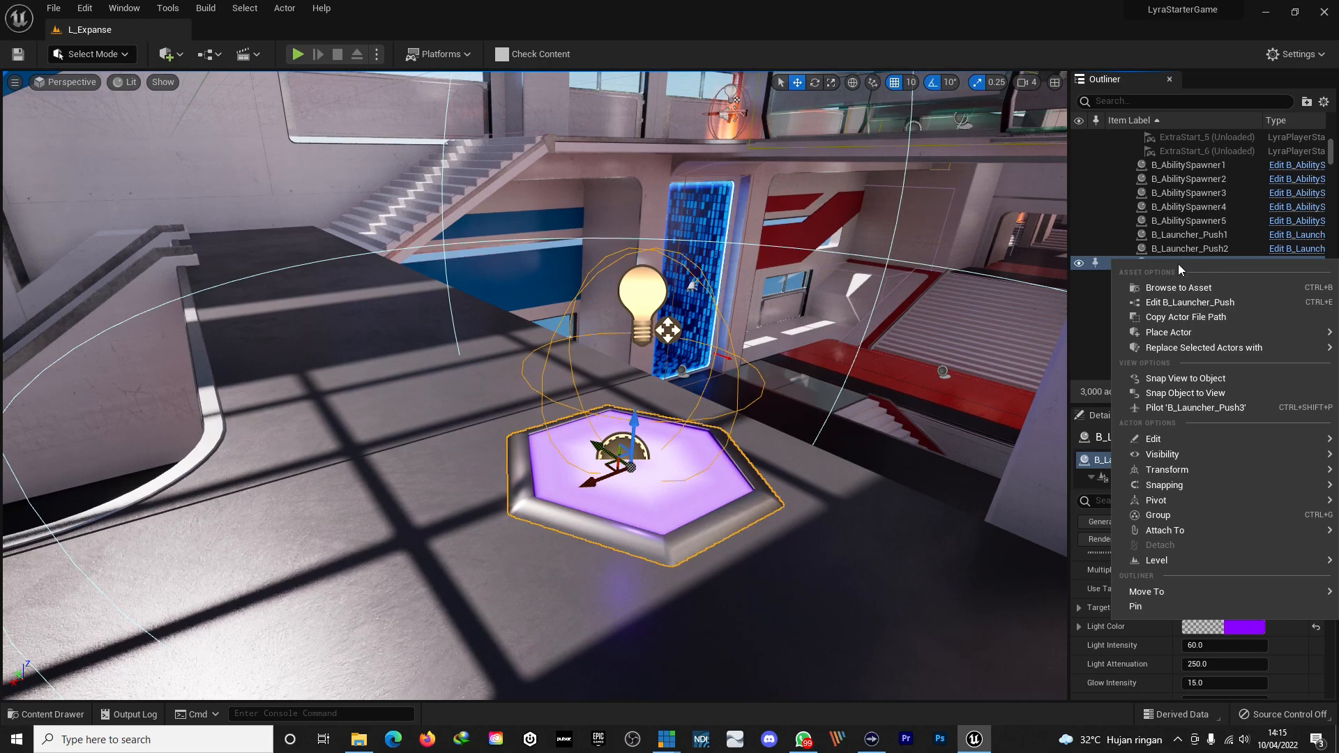
pyautogui.click(1186, 306)
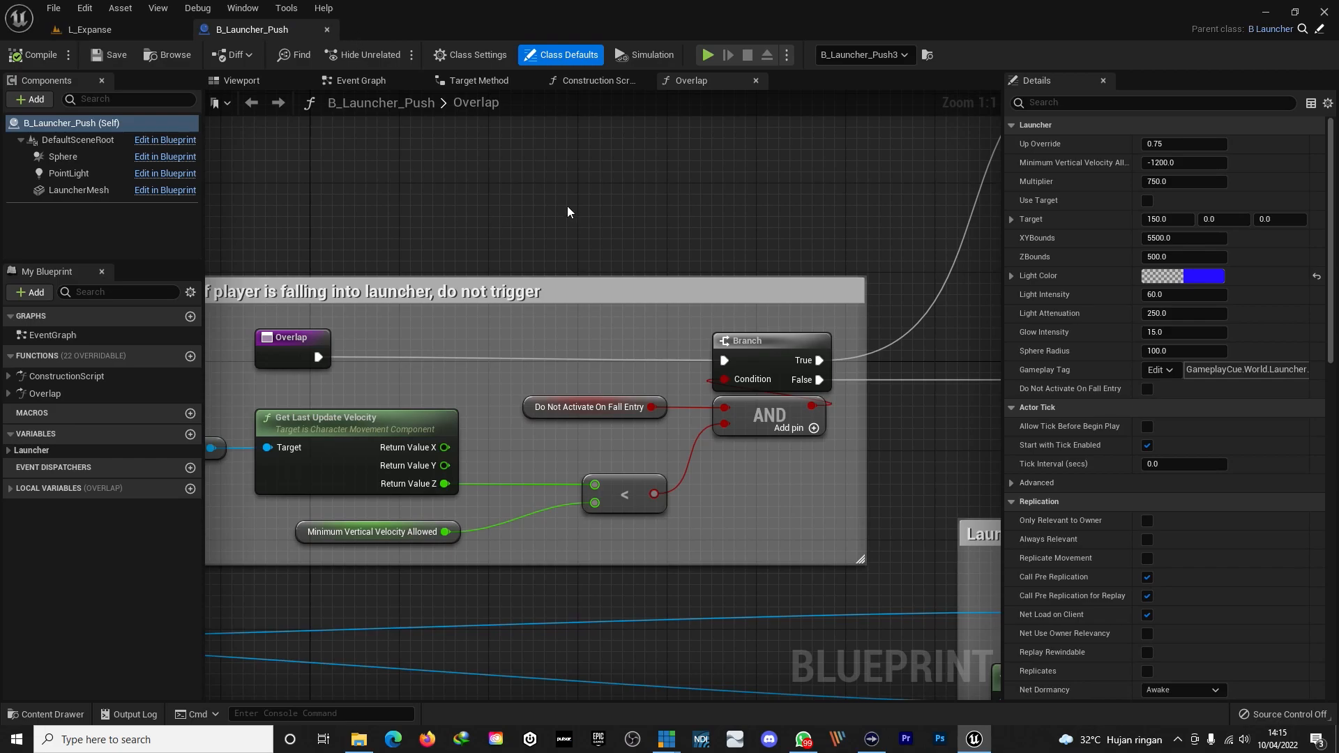
pyautogui.scroll(-8, 618, 206)
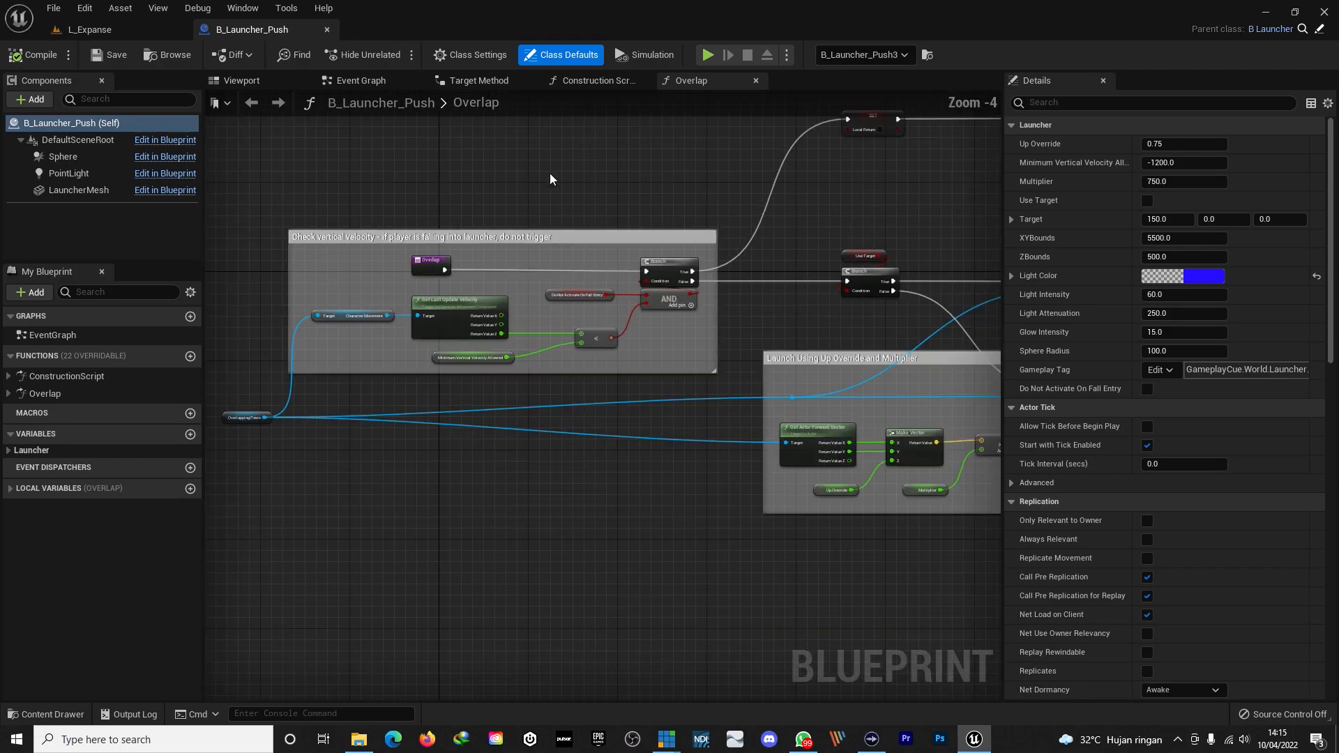
pyautogui.scroll(2, 575, 153)
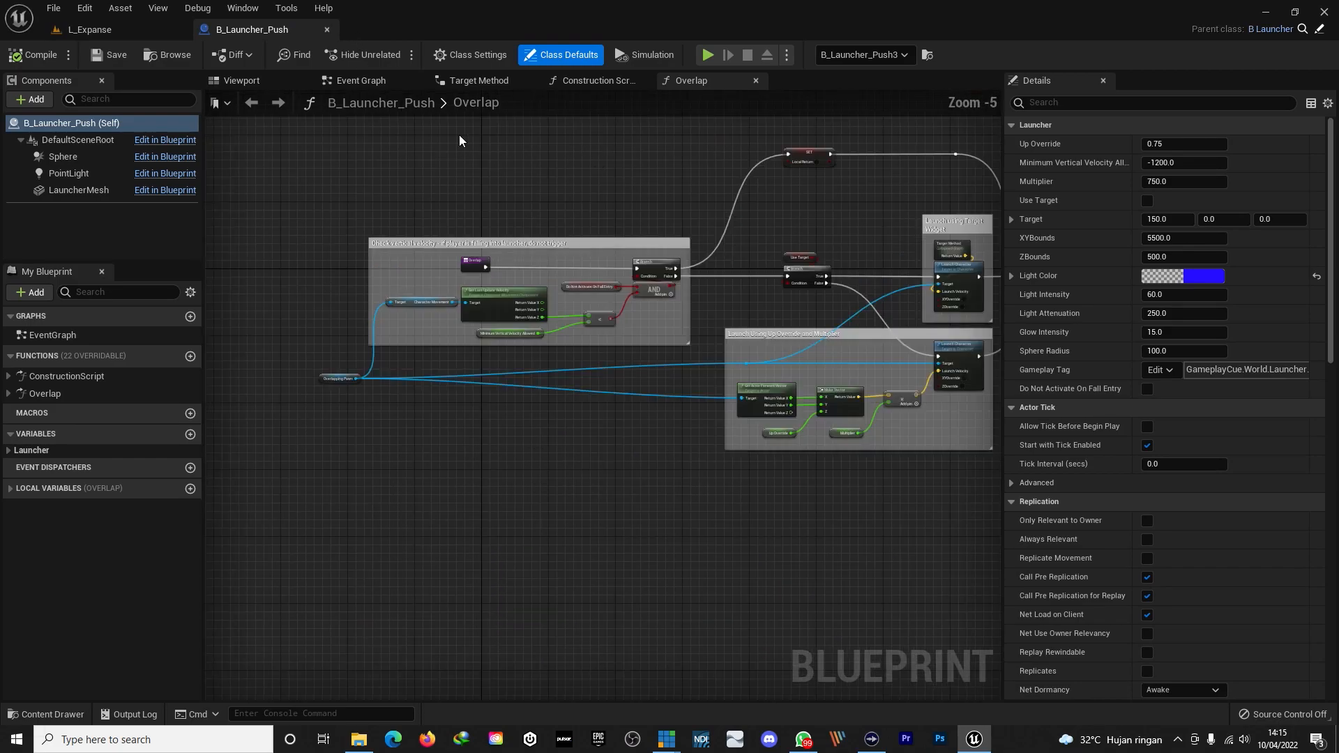
# - Inspect the LauncherMesh, PointLight and Sphere components in the B_Launcher_Push blueprint's 3D view
pyautogui.click(239, 82)
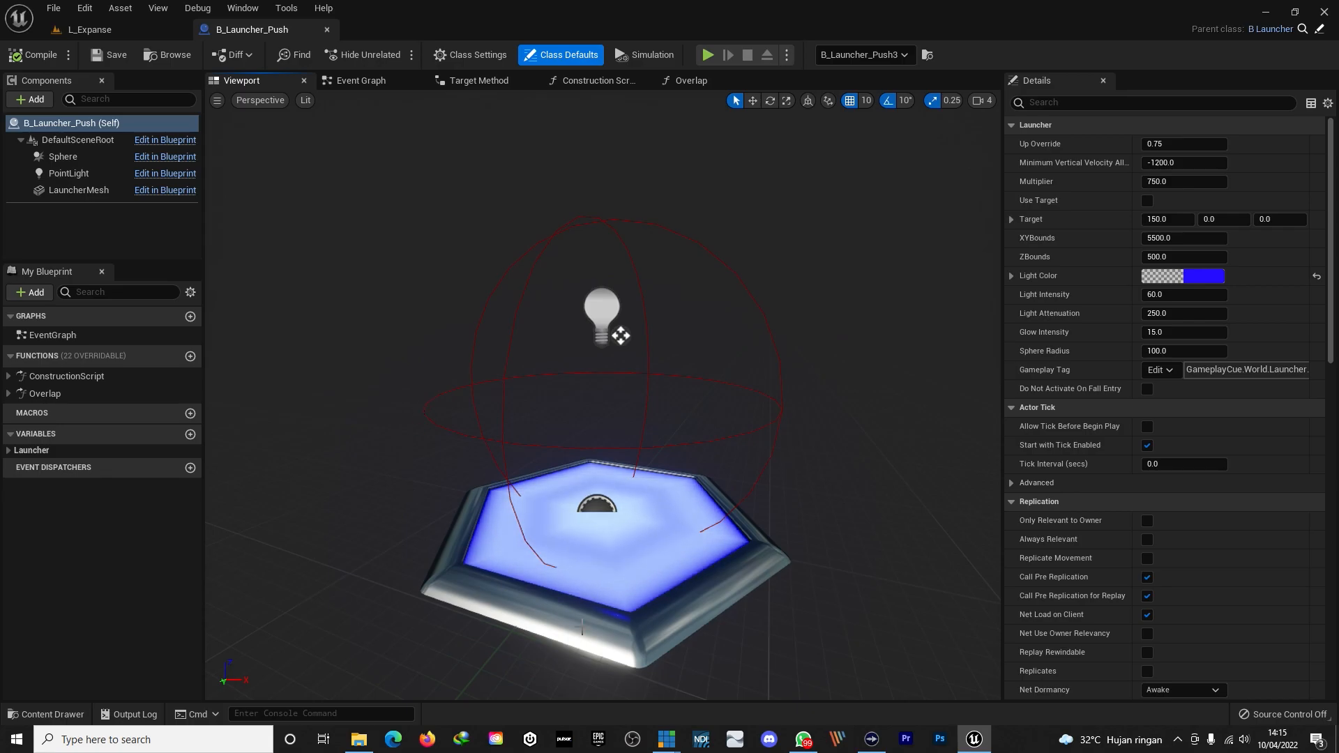
pyautogui.click(78, 191)
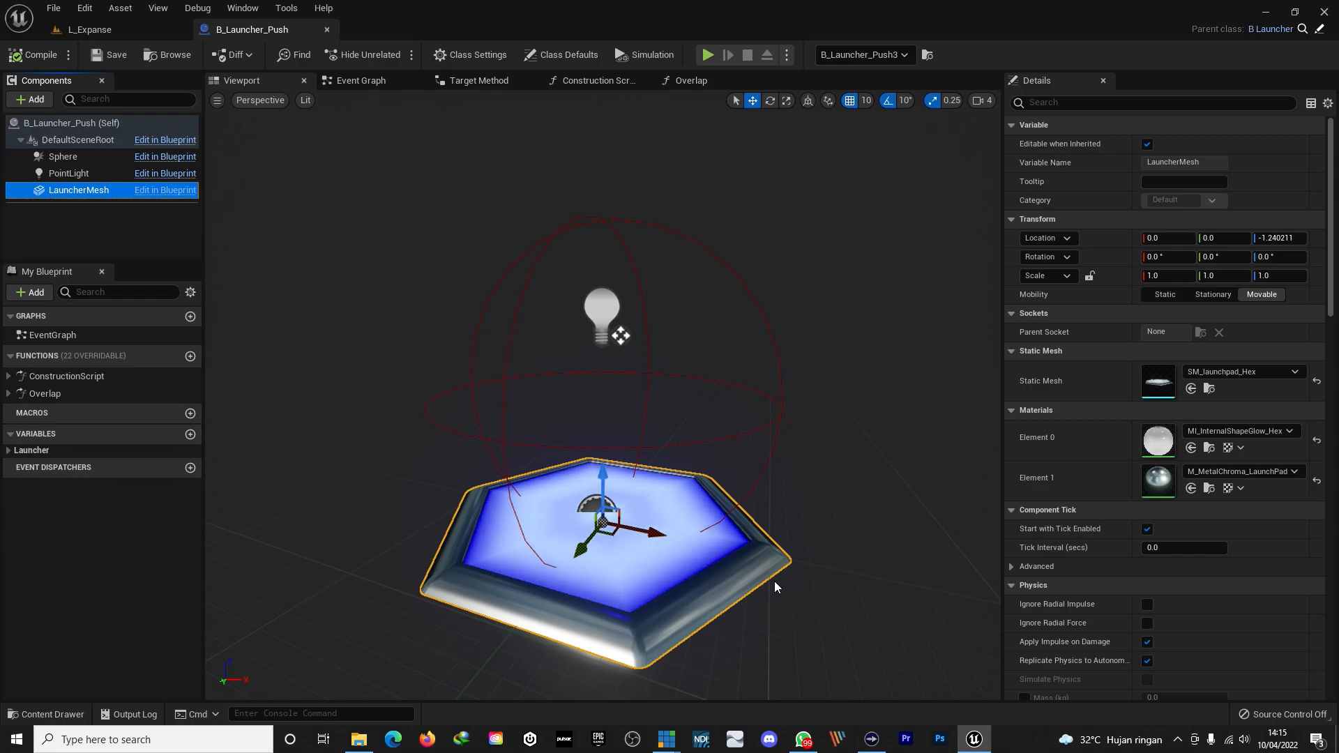
pyautogui.click(69, 173)
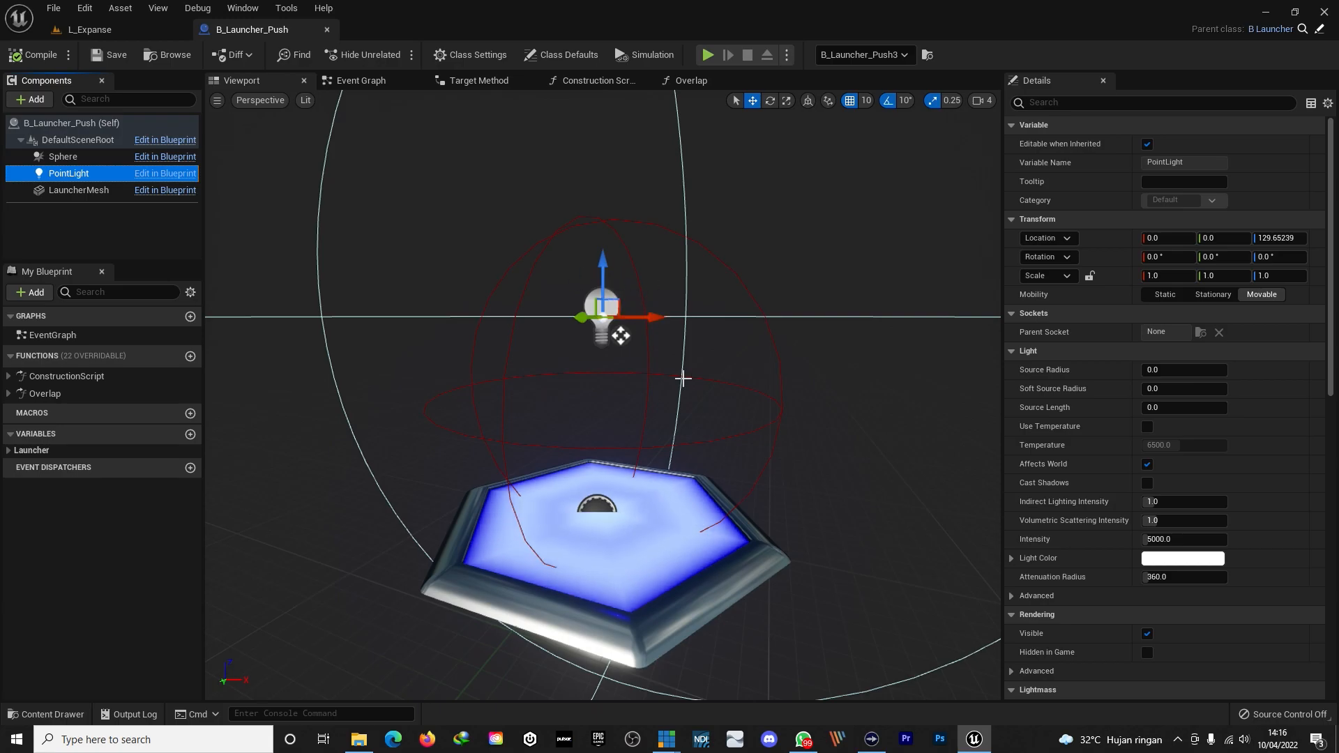
pyautogui.scroll(-5, 682, 378)
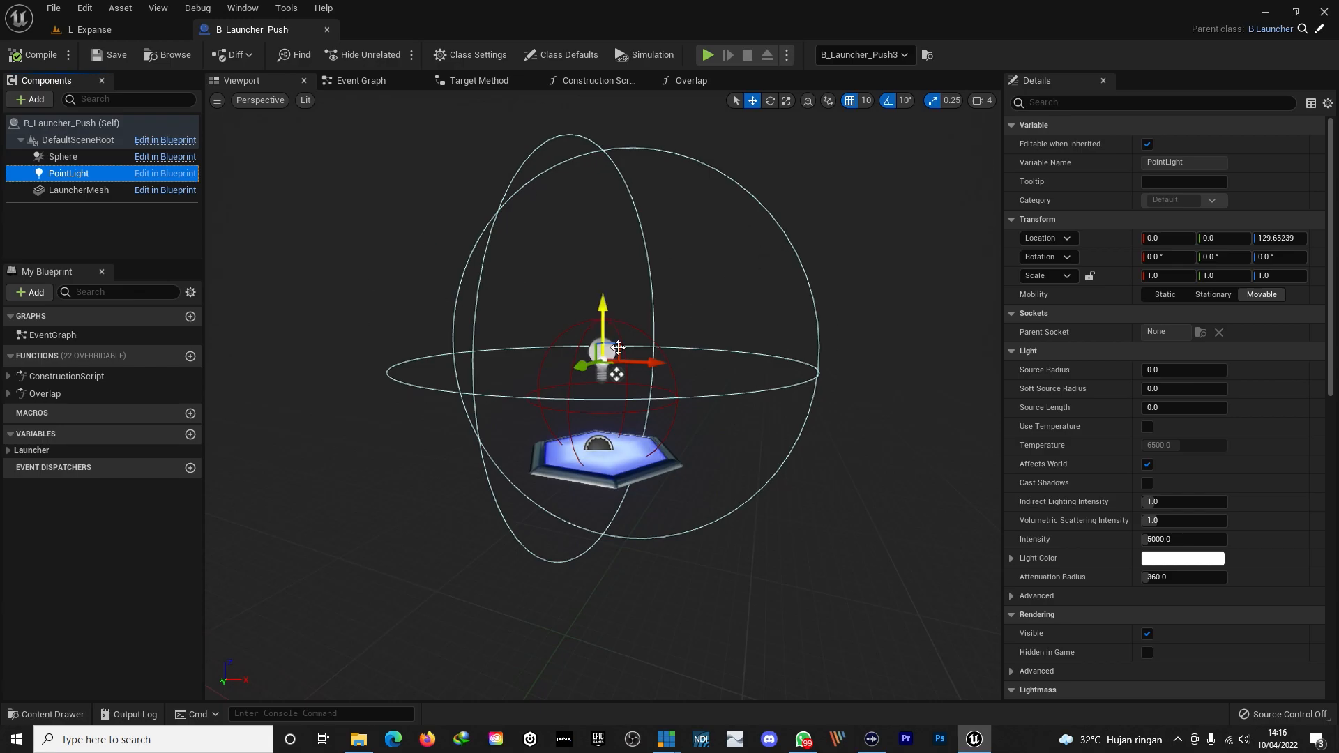
pyautogui.click(63, 156)
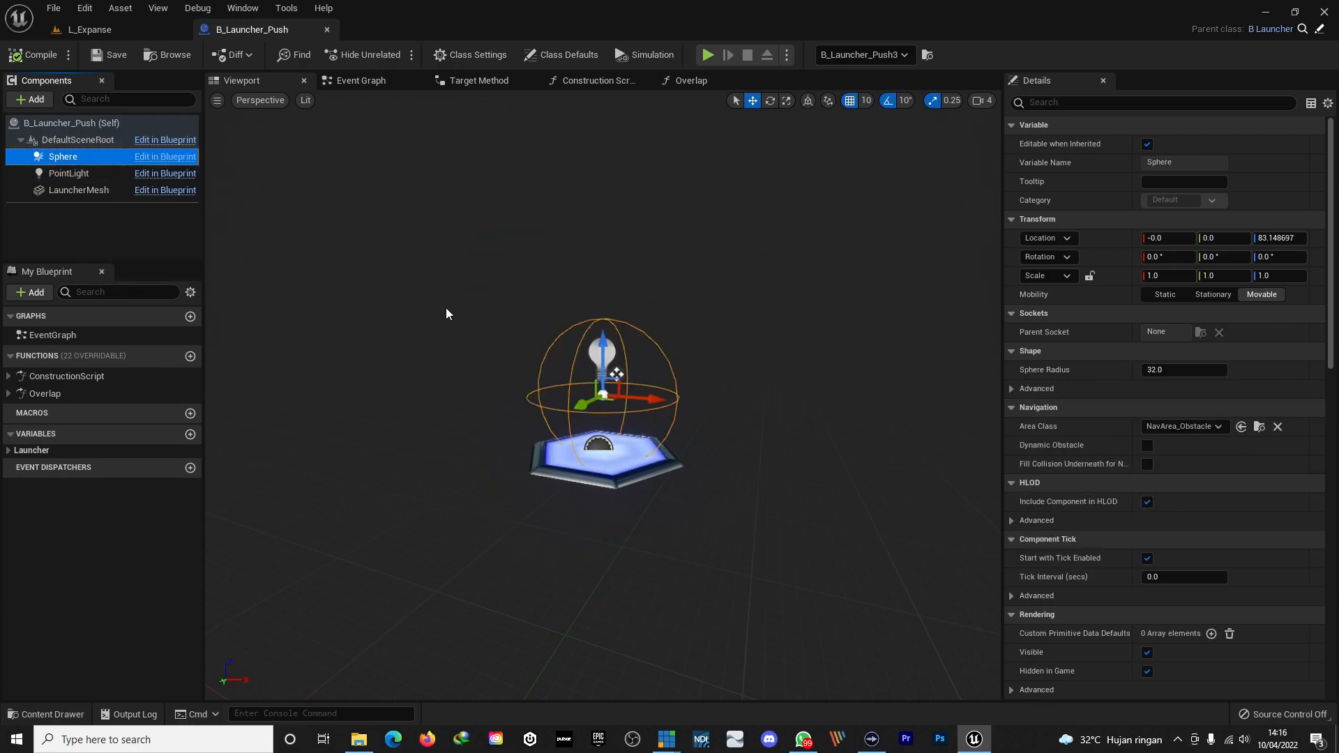
pyautogui.scroll(5, 613, 413)
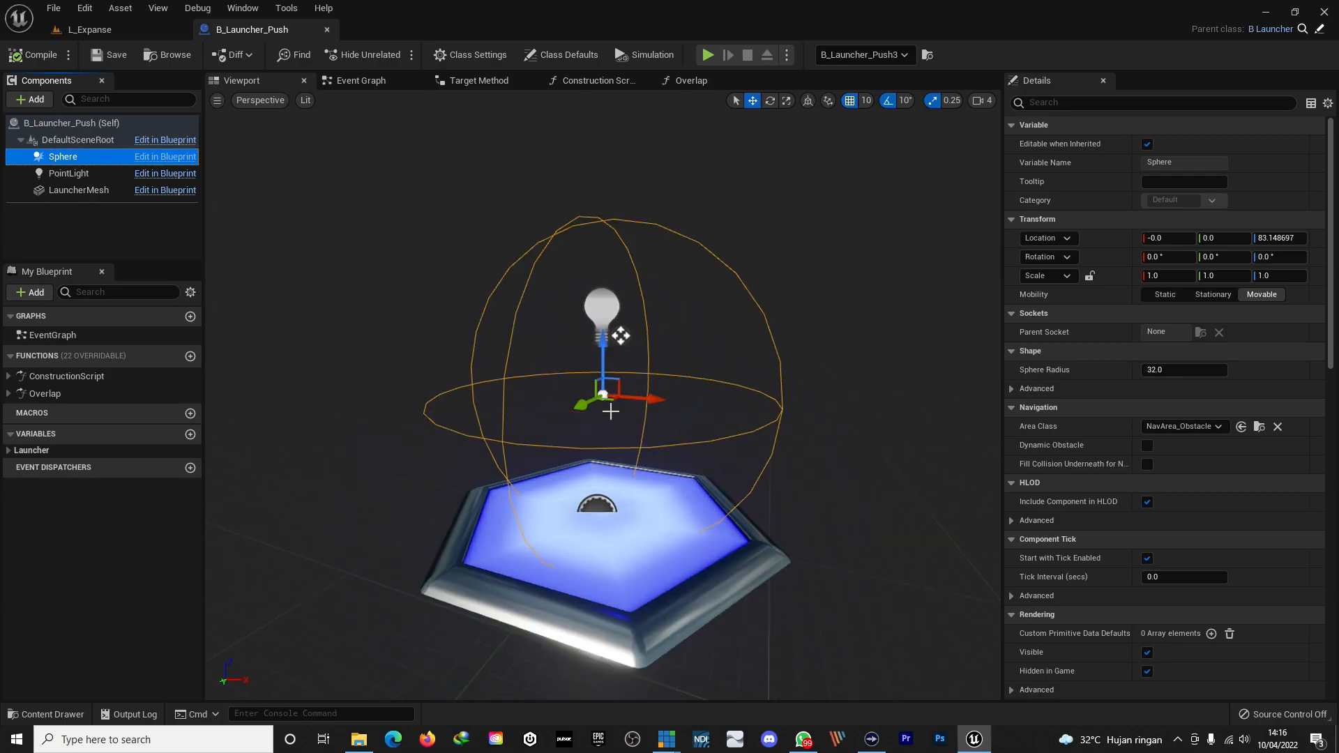
pyautogui.scroll(3, 611, 411)
pyautogui.scroll(-3, 611, 412)
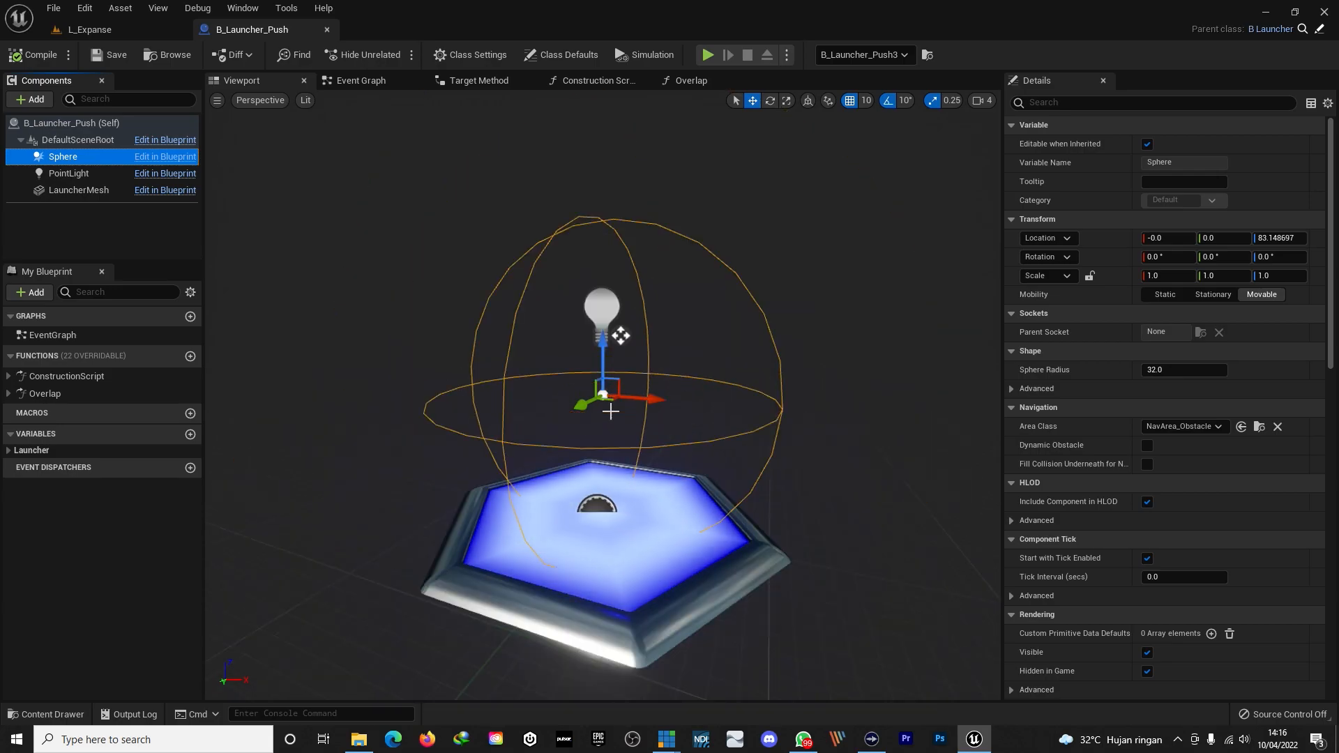
pyautogui.scroll(3, 610, 412)
pyautogui.scroll(-3, 610, 411)
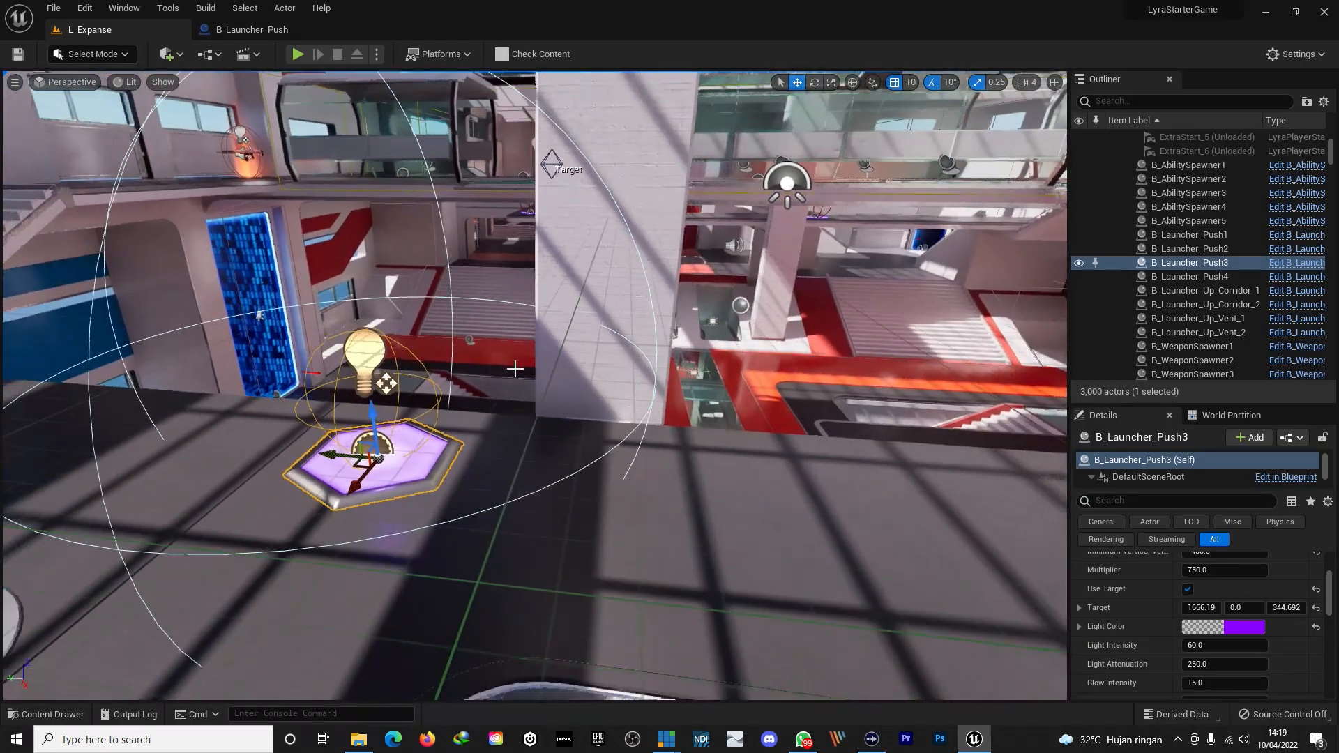
# - In the L_Expanse level, duplicate the purple launch pad beside the original and compare the two pads
pyautogui.keyDown('alt'); pyautogui.moveTo(337, 453); pyautogui.dragTo(812, 448); pyautogui.keyUp('alt')
pyautogui.moveTo(812, 448); pyautogui.dragTo(718, 457, button='right')
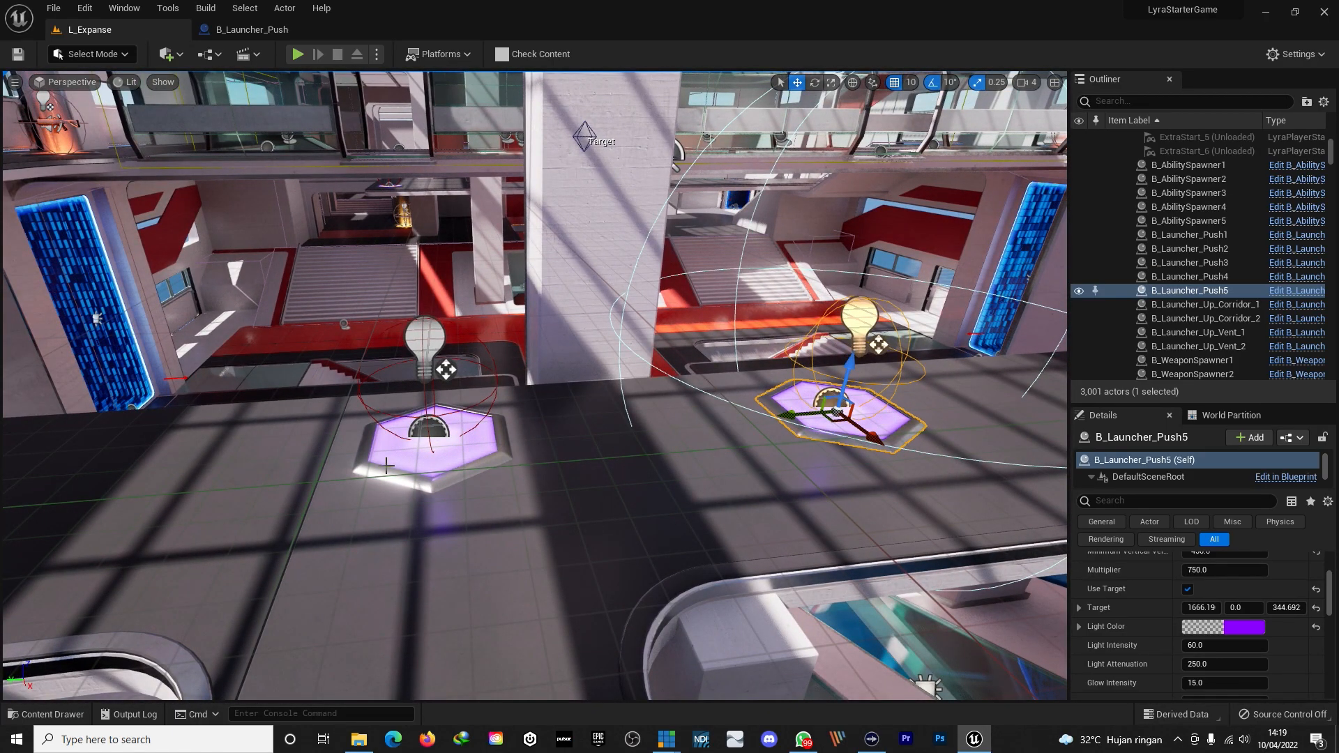
pyautogui.scroll(2, 380, 441)
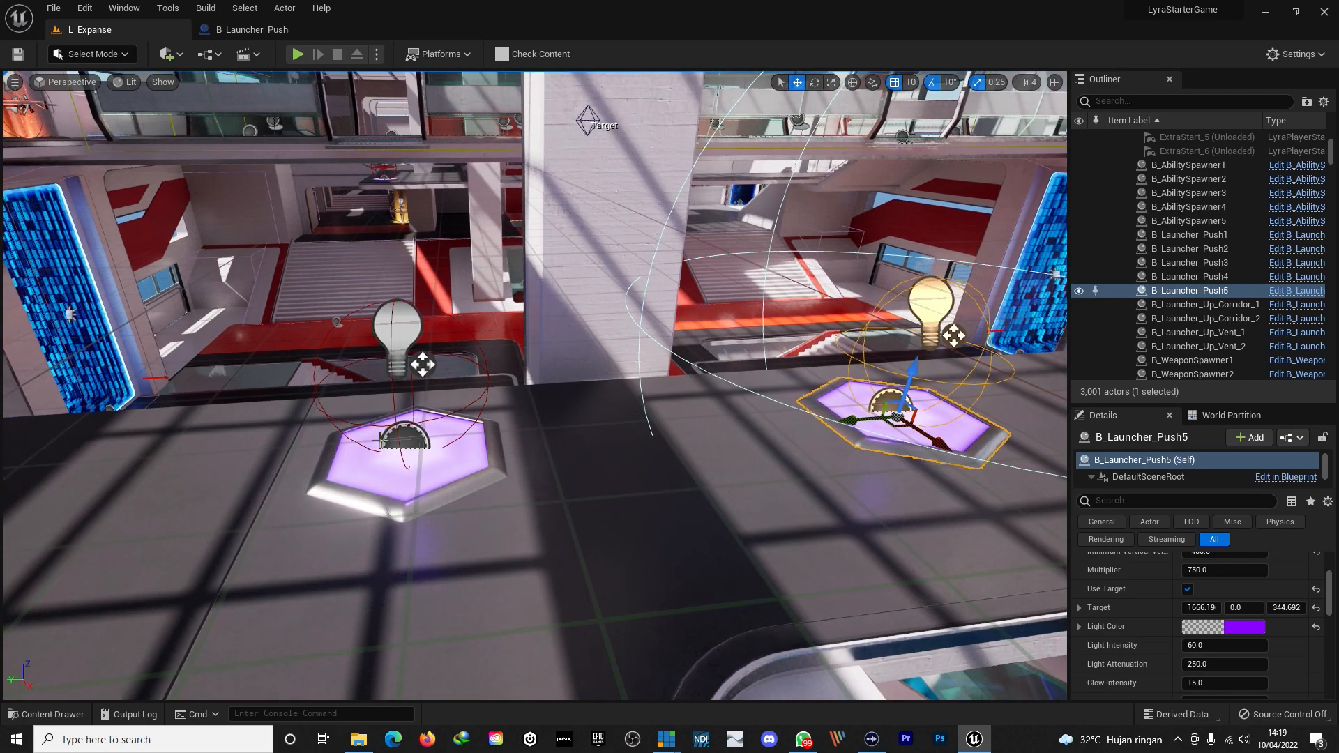
pyautogui.click(388, 481)
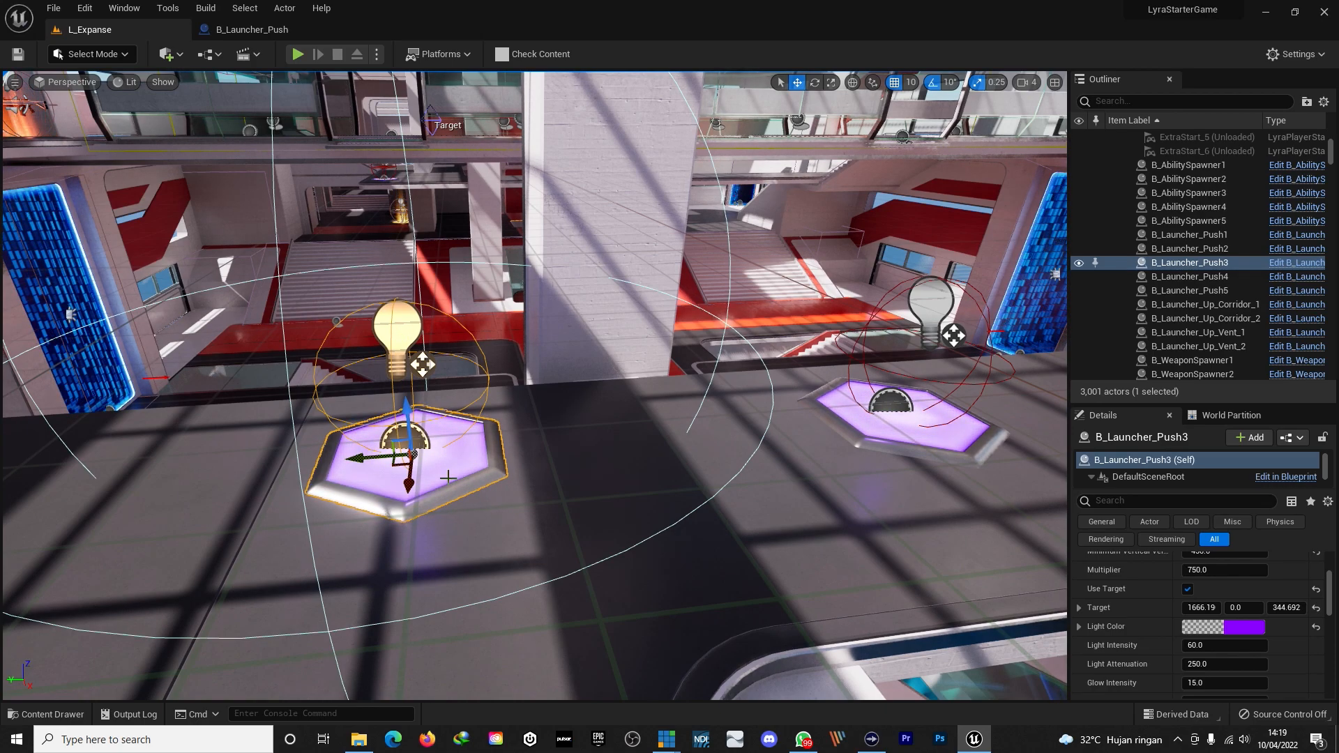
pyautogui.scroll(-2, 363, 453)
pyautogui.scroll(2, 338, 446)
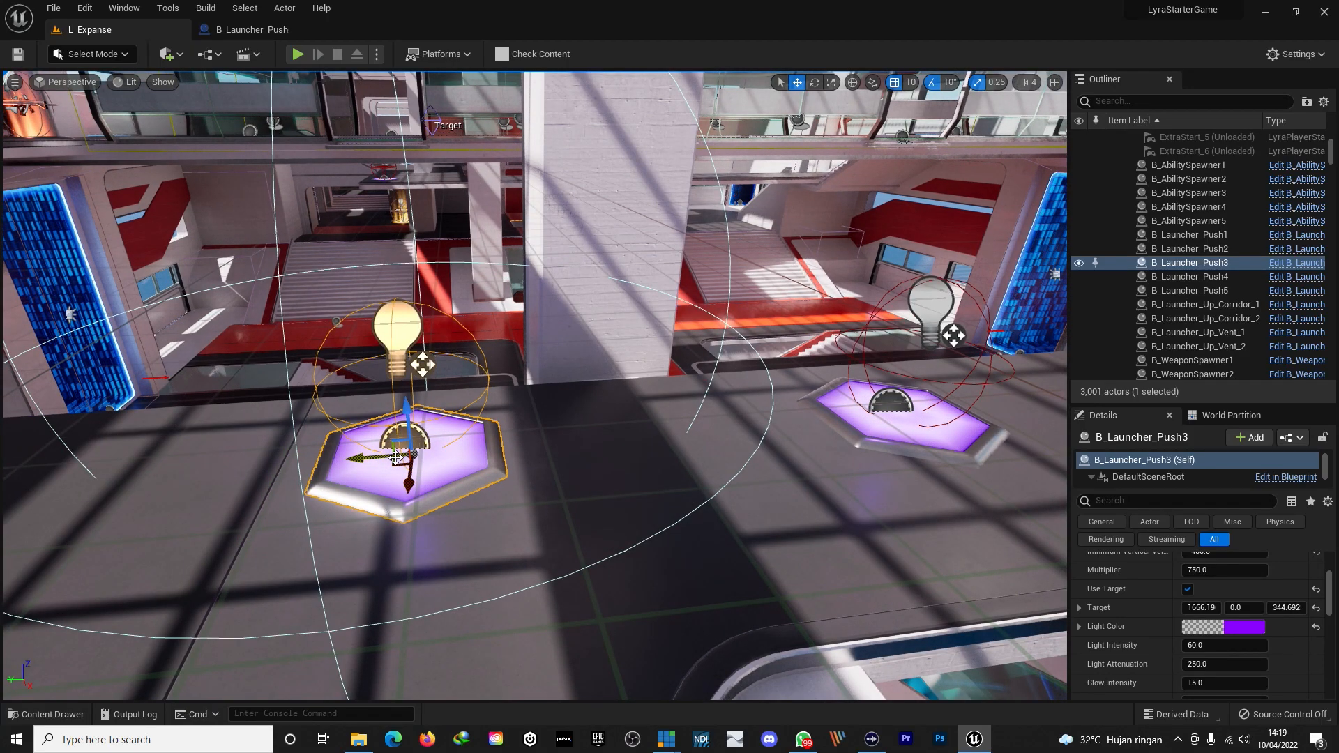
# - Select the duplicated launch pad B_Launcher_Push5 and locate its source blueprint asset in the content browser
pyautogui.moveTo(591, 500)
pyautogui.mouseDown(button='right')
pyautogui.moveTo(652, 504)
pyautogui.moveTo(591, 488)
pyautogui.mouseUp(button='right')
pyautogui.press('d')
pyautogui.click(653, 414)
pyautogui.moveTo(570, 458)
pyautogui.mouseDown()
pyautogui.moveTo(974, 465)
pyautogui.moveTo(549, 458)
pyautogui.mouseUp()
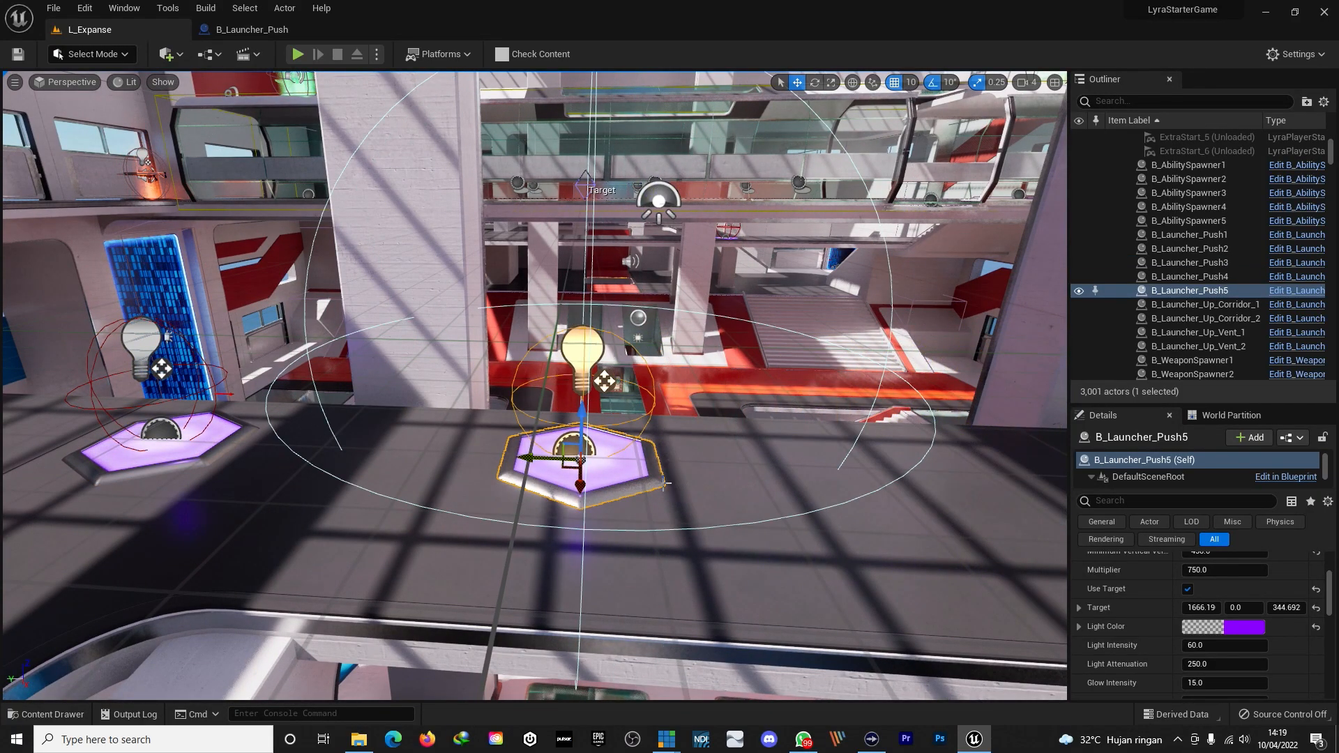
pyautogui.rightClick(1201, 291)
pyautogui.click(1189, 317)
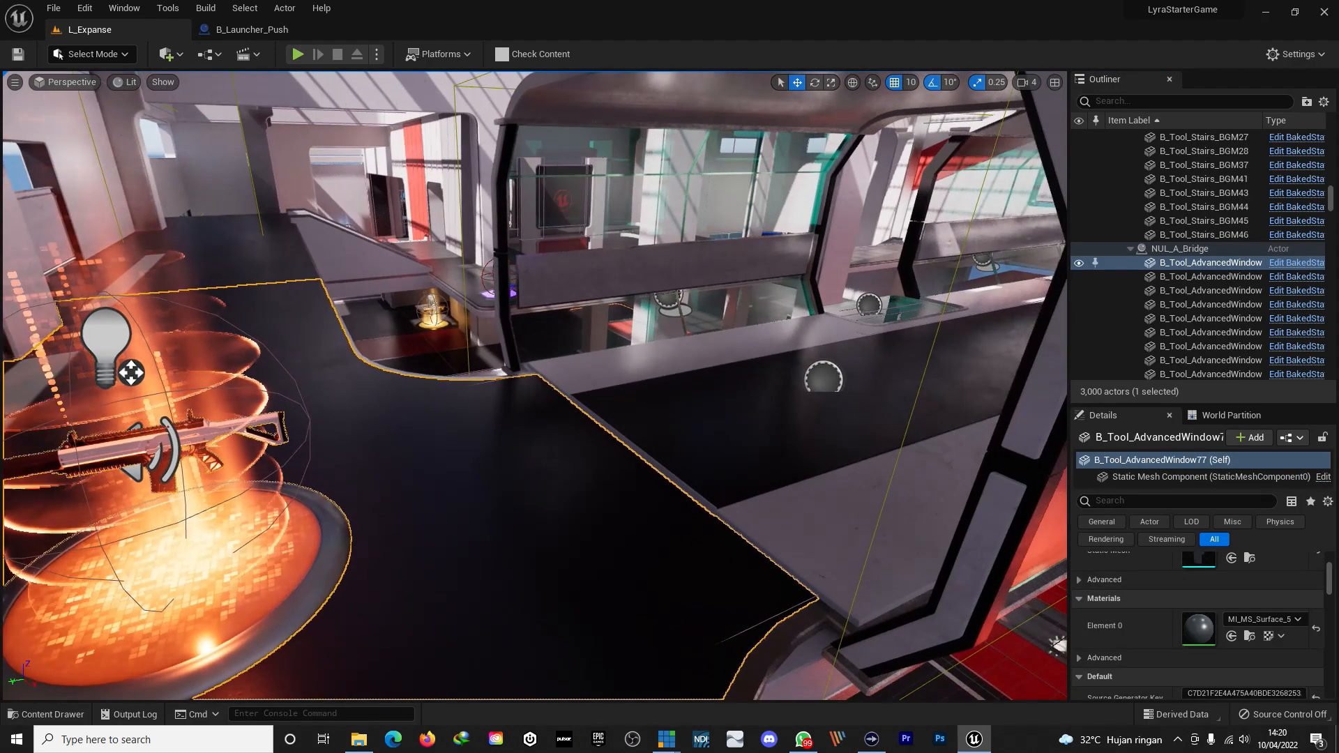
# - Approach the glowing orange weapon pad on the upper floor and select its B_WeaponSpawner2 actor
pyautogui.moveTo(535, 384); pyautogui.dragTo(509, 381, button='right')
pyautogui.moveTo(475, 660)
pyautogui.mouseDown(button='right')
pyautogui.moveTo(498, 683)
pyautogui.moveTo(475, 660)
pyautogui.mouseUp(button='right')
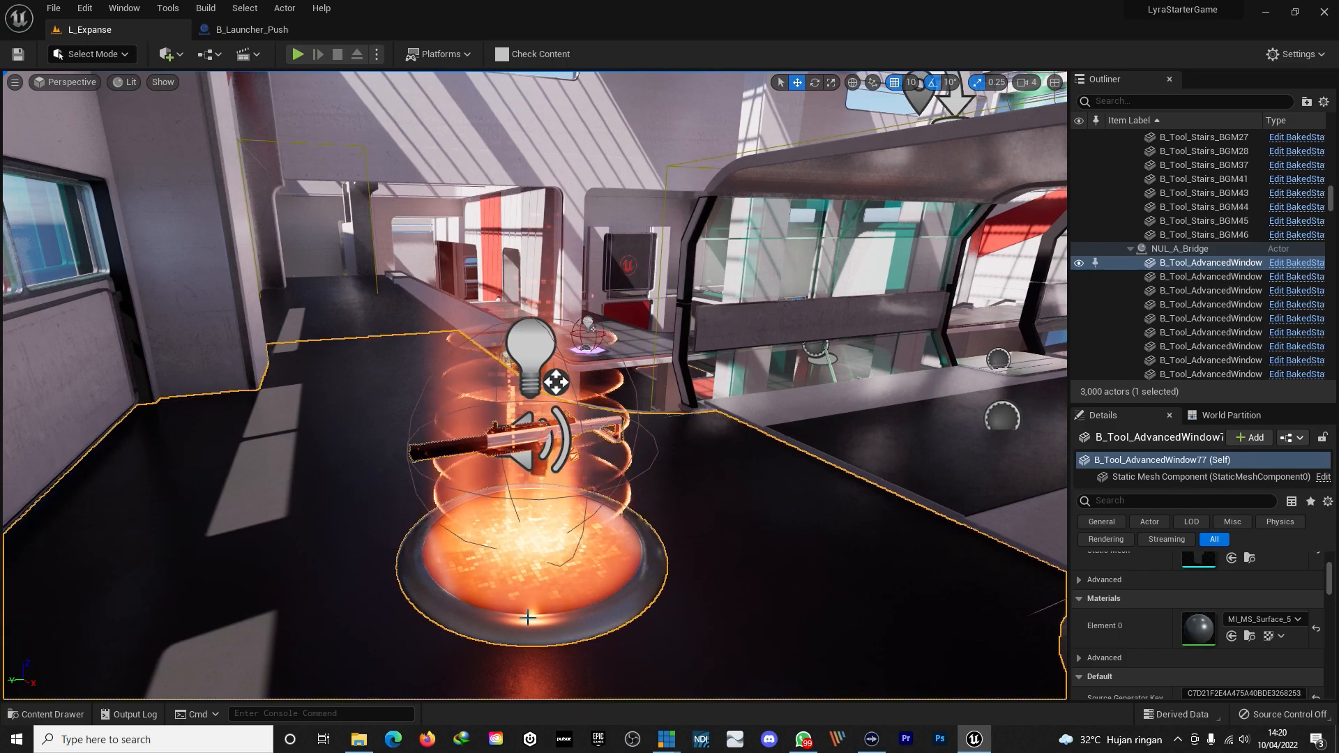
pyautogui.moveTo(533, 579); pyautogui.dragTo(516, 579, button='right')
pyautogui.moveTo(597, 552)
pyautogui.mouseDown(button='right')
pyautogui.moveTo(645, 551)
pyautogui.moveTo(597, 552)
pyautogui.mouseUp(button='right')
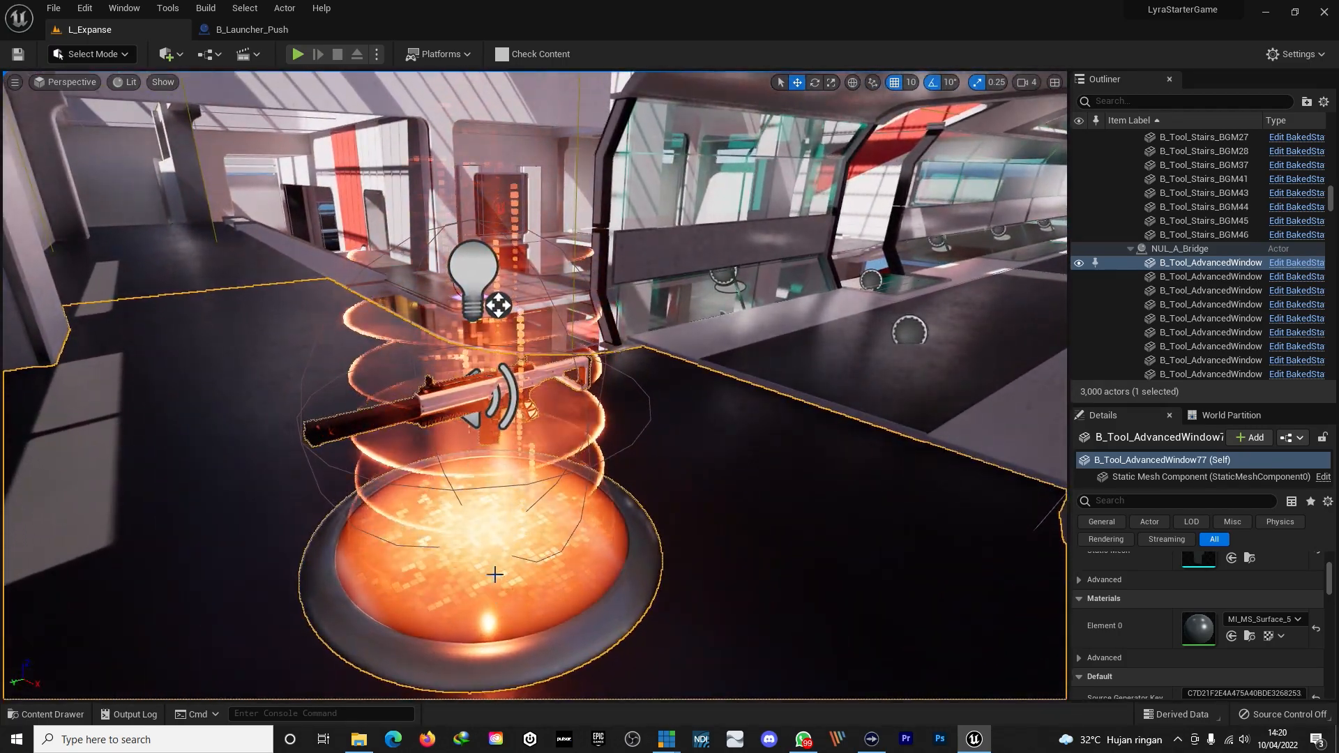
pyautogui.click(495, 565)
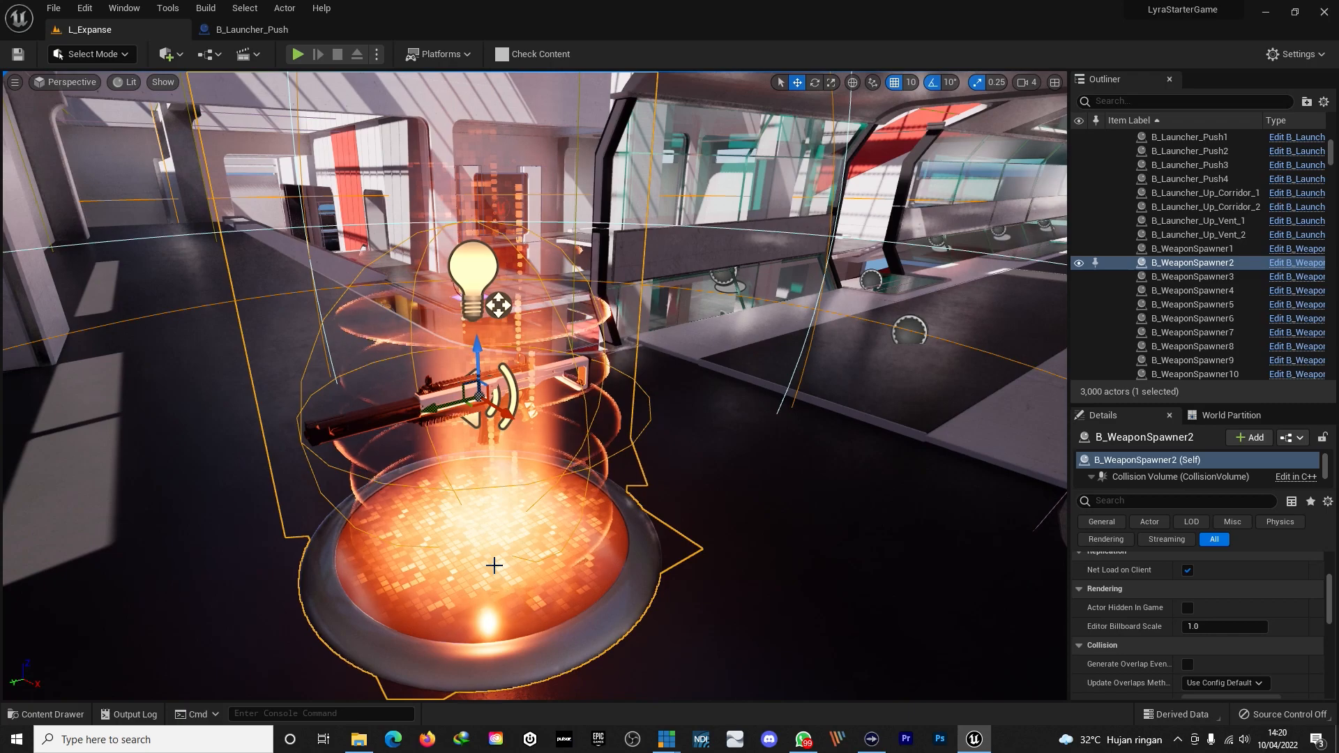
# - Open the selected weapon spawner's blueprint and look over its Give Weapon function graph
pyautogui.click(1294, 263)
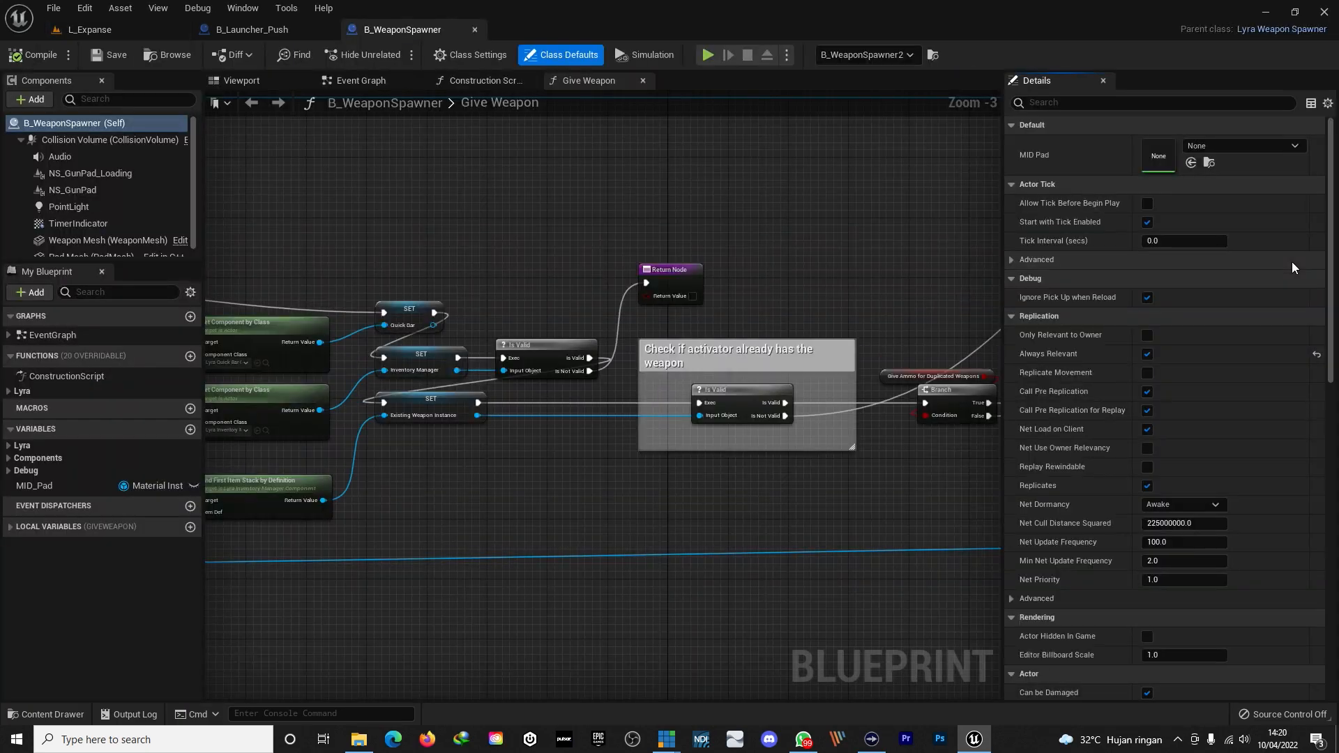
pyautogui.scroll(-3, 629, 279)
pyautogui.scroll(2, 318, 257)
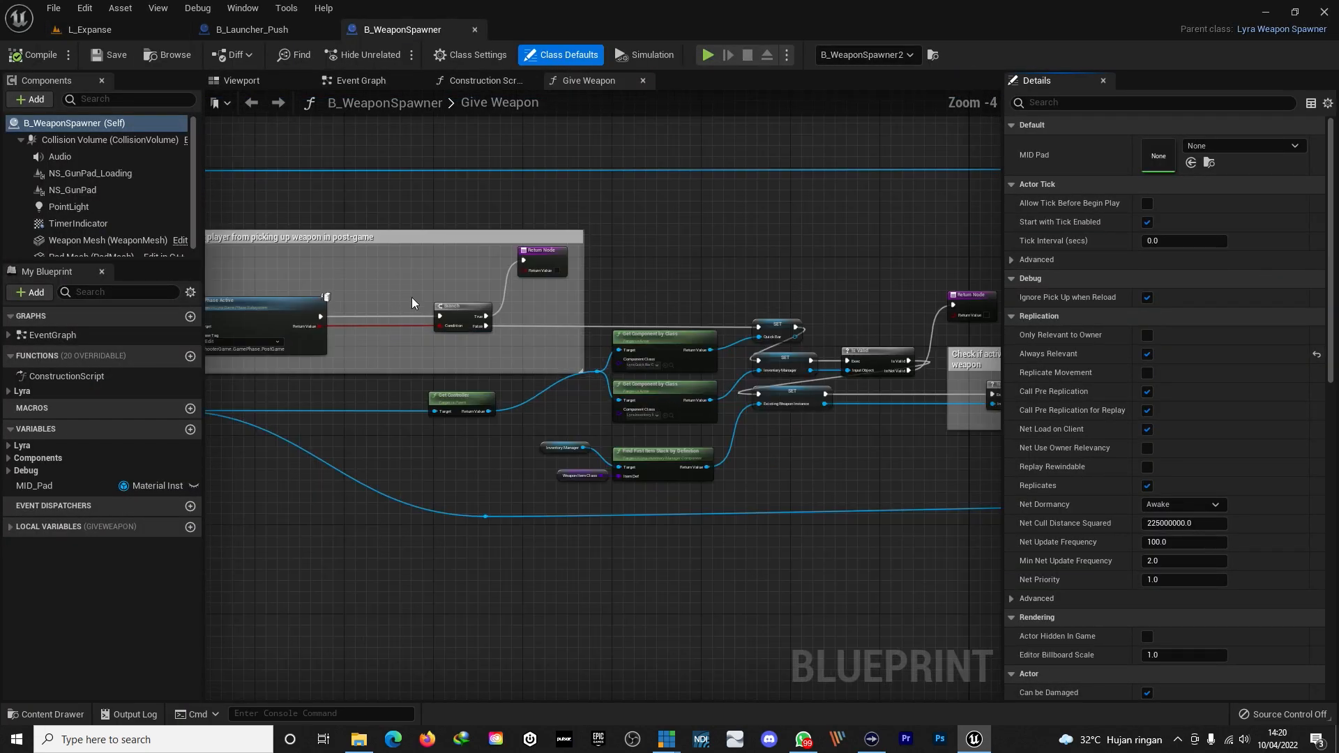
pyautogui.scroll(-2, 400, 305)
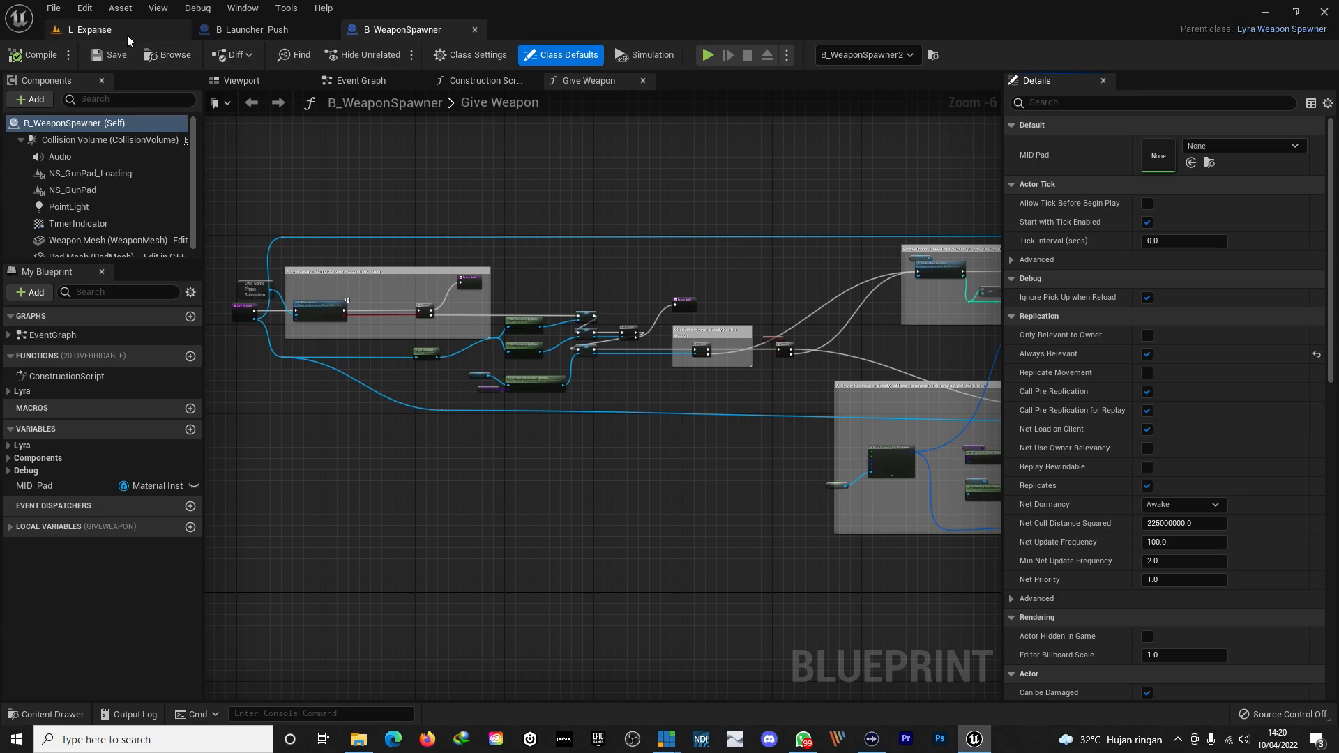
# - Return to the L_Expanse level and locate B_WeaponSpawner2's source asset in the ShooterCore Content Blueprint folder
pyautogui.click(94, 30)
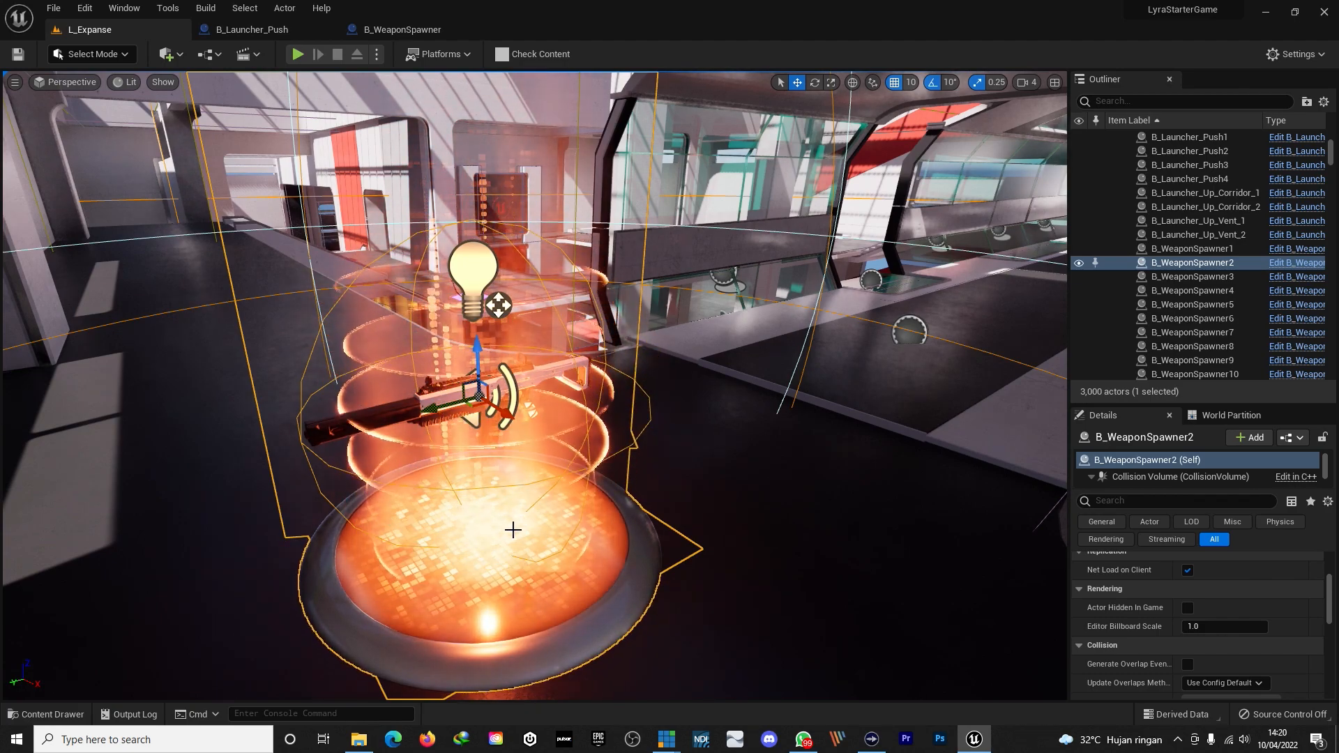
pyautogui.hotkey('ctrl', 'space')
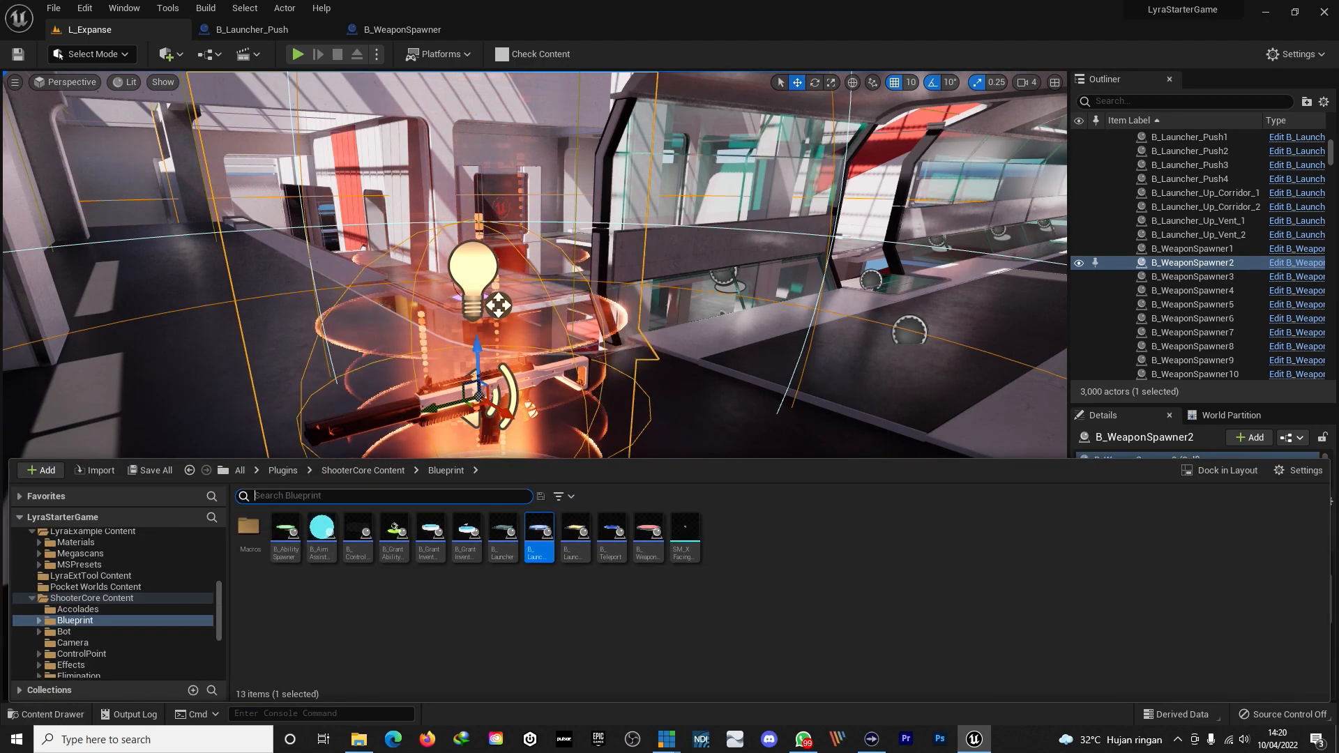
pyautogui.rightClick(1306, 264)
pyautogui.click(1192, 287)
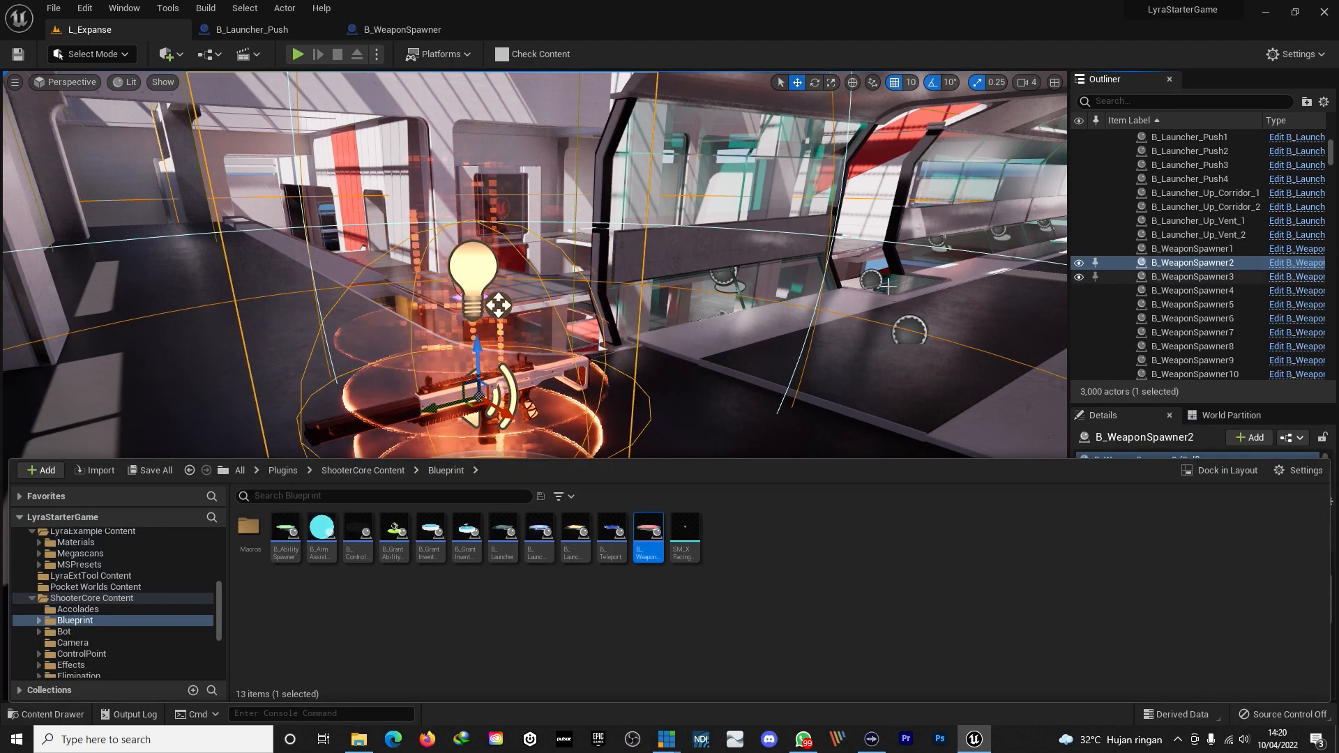
# - Duplicate the B_WeaponSpawner blueprint asset and force-delete the copy, B_WeaponSpawner1
pyautogui.rightClick(651, 532)
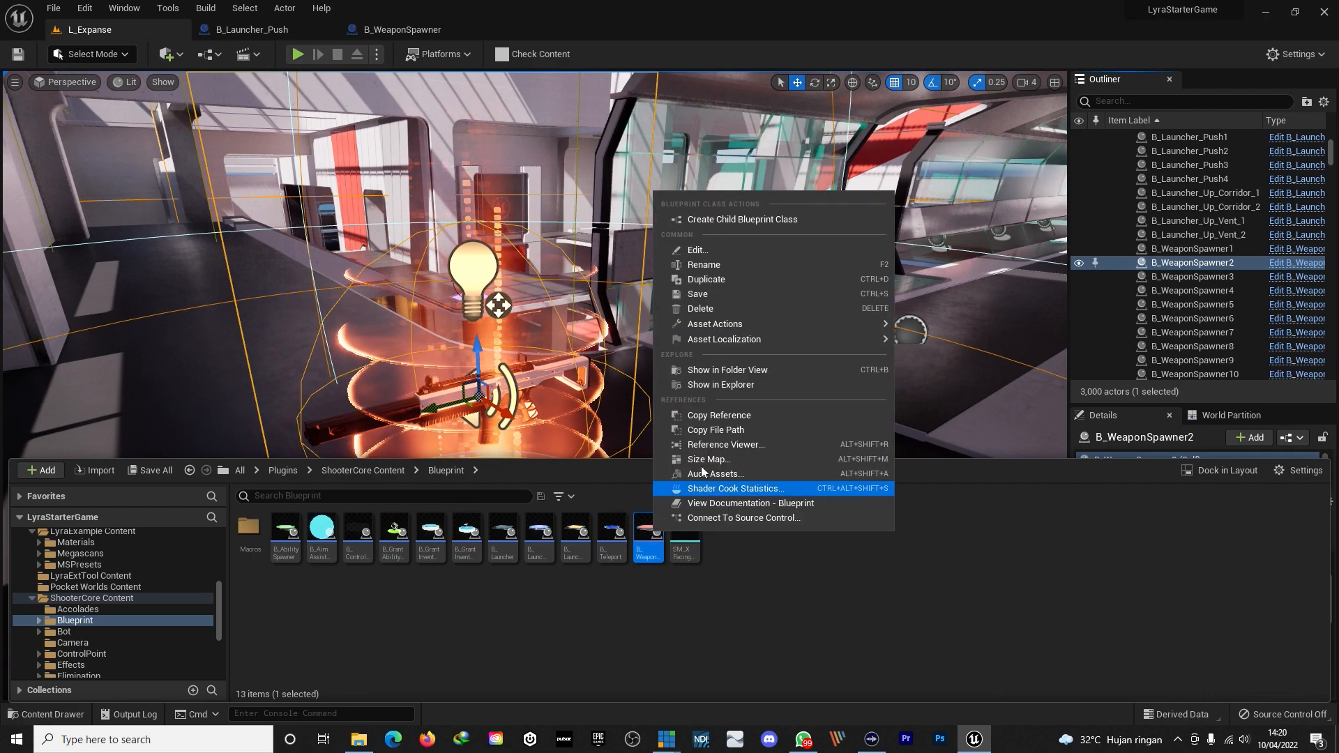
pyautogui.click(706, 279)
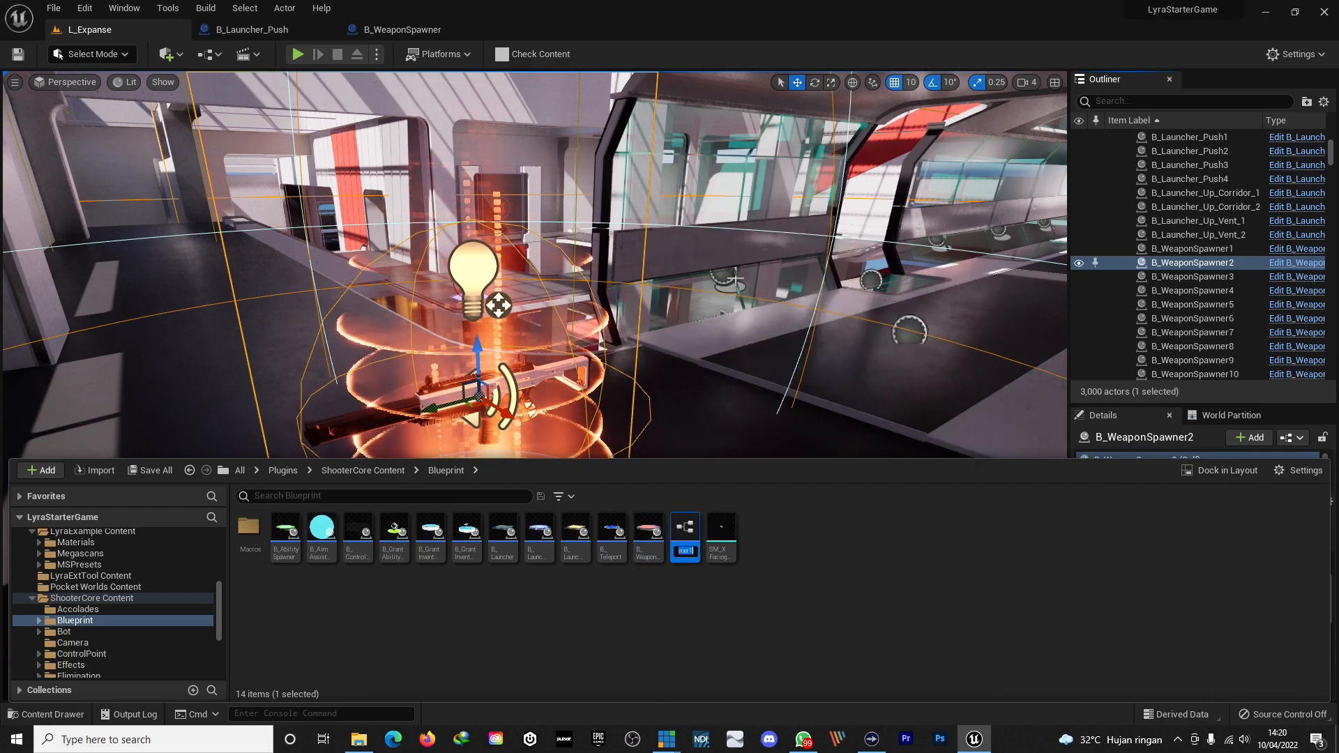
pyautogui.rightClick(687, 532)
pyautogui.moveTo(772, 339)
pyautogui.click(767, 309)
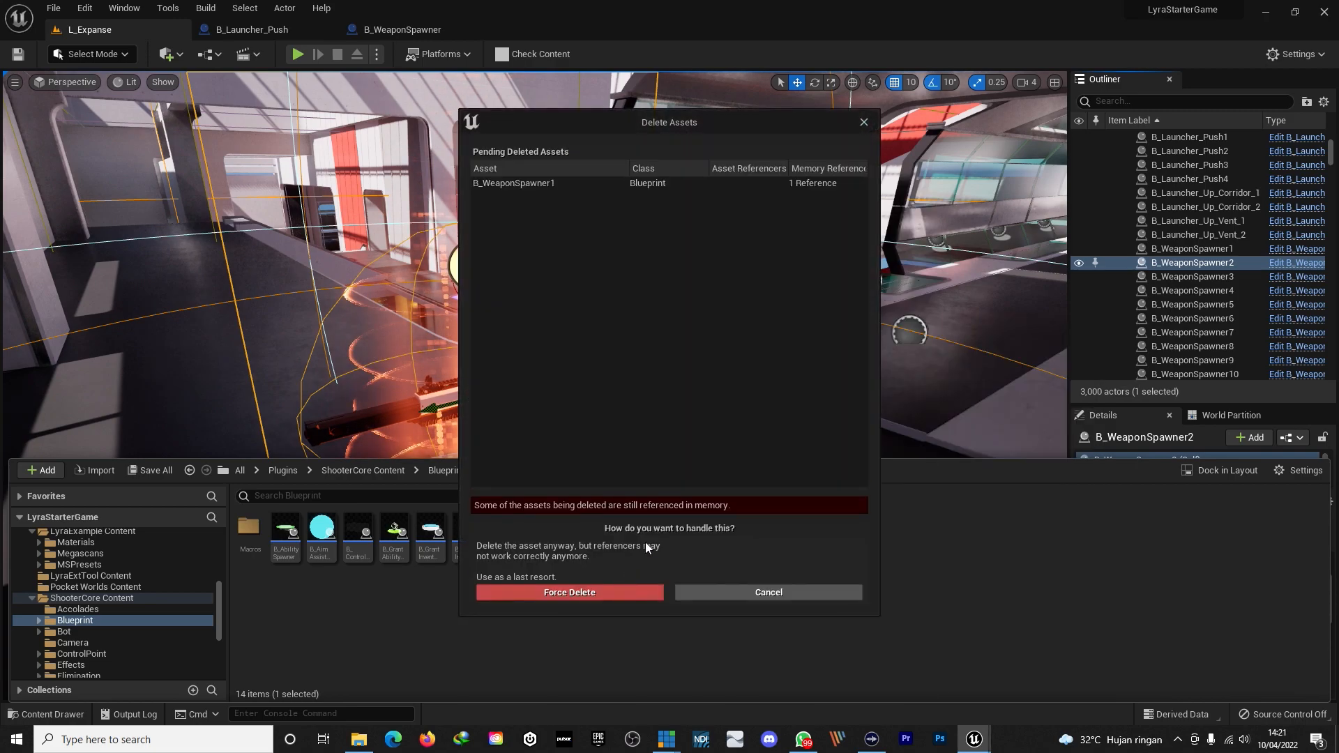
pyautogui.click(608, 594)
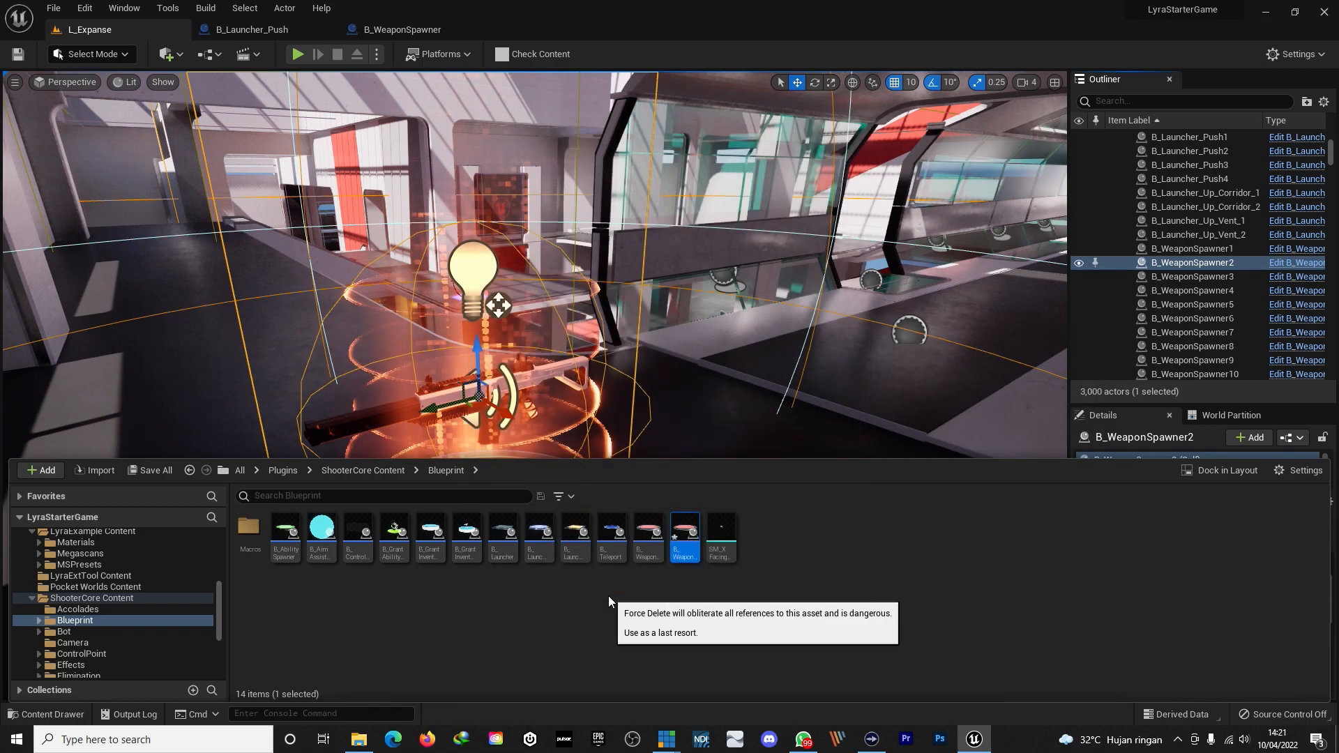
# - Reopen the original B_WeaponSpawner blueprint from its asset
pyautogui.doubleClick(642, 528)
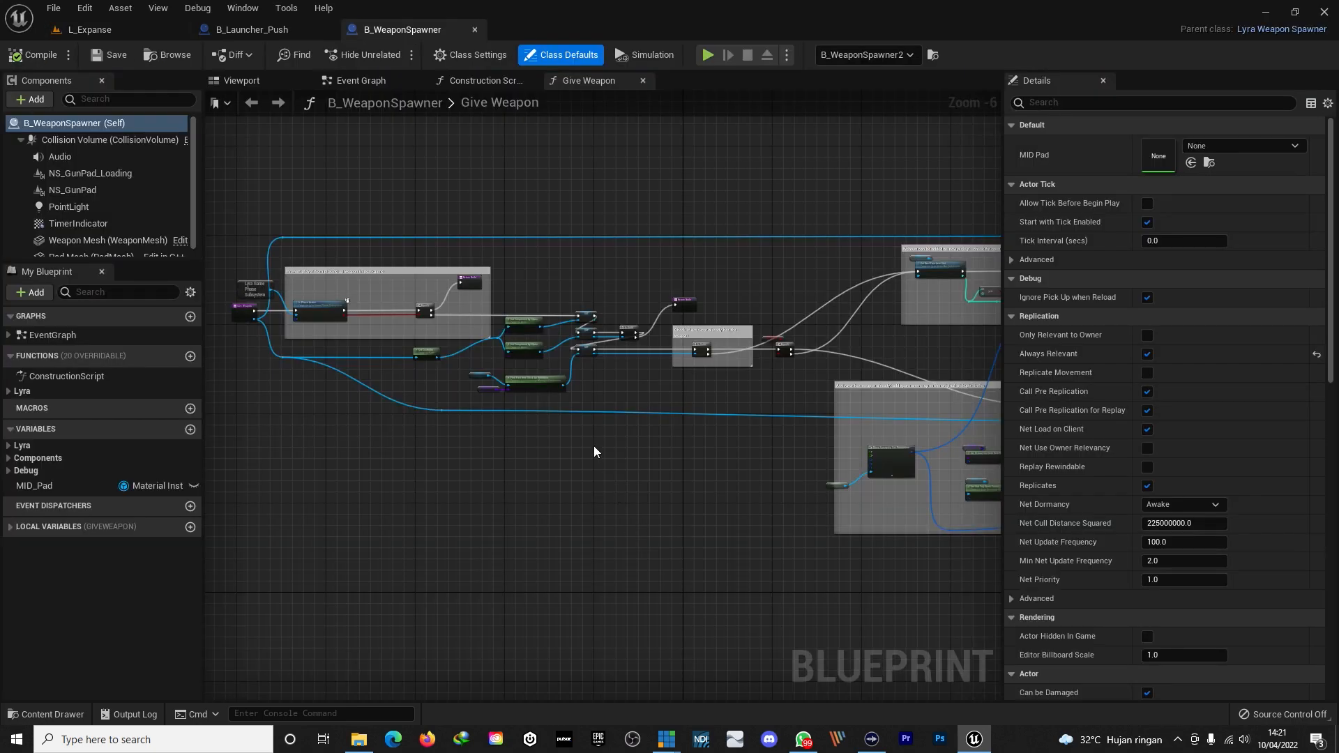
# - Show B_WeaponSpawner's 3D preview and inspect its NS_GunPad effect and Pad Mesh components
pyautogui.click(247, 82)
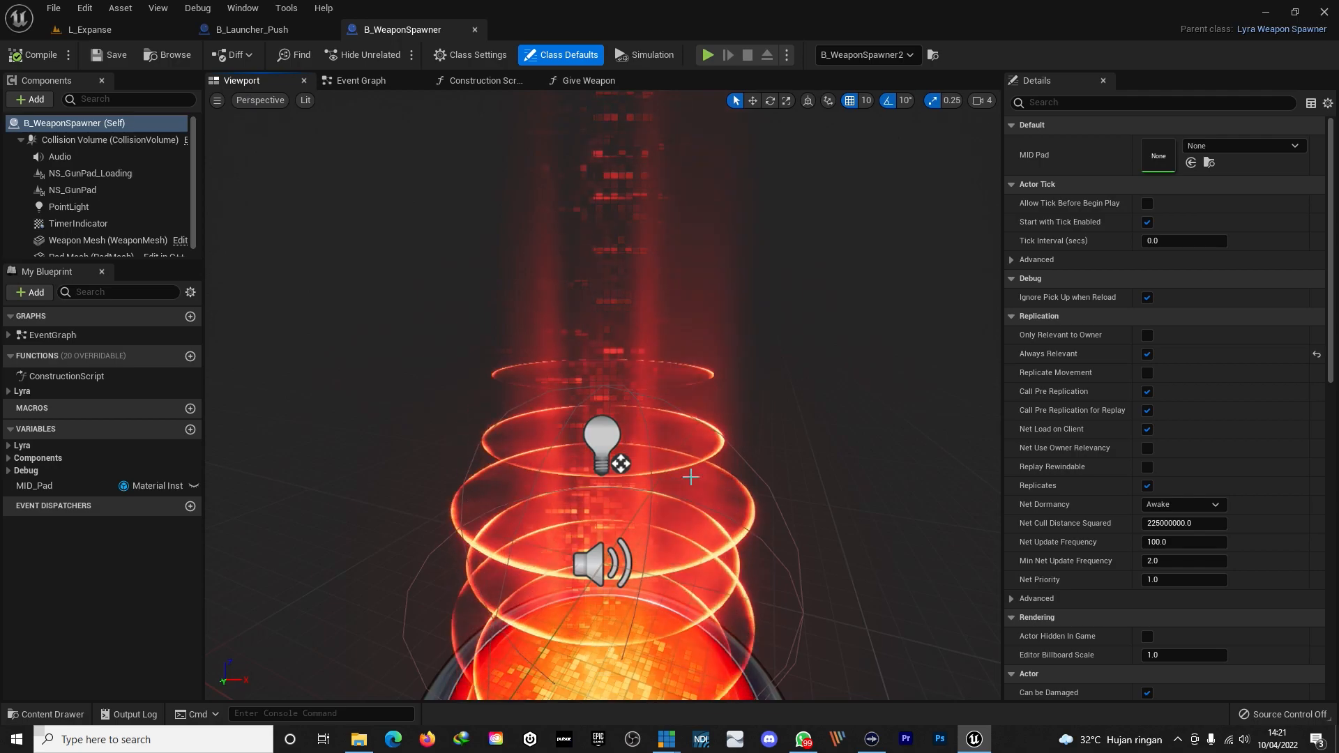
pyautogui.scroll(-3, 708, 463)
pyautogui.scroll(3, 613, 234)
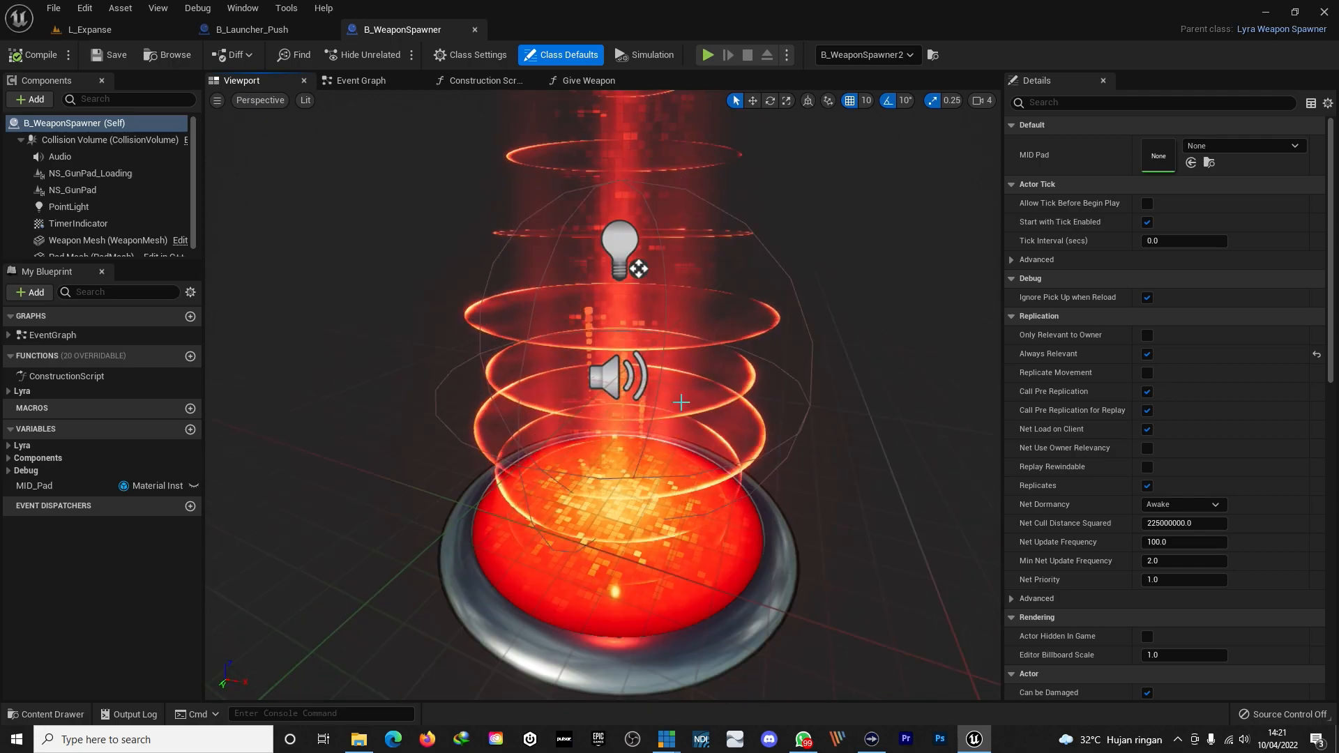
pyautogui.click(614, 233)
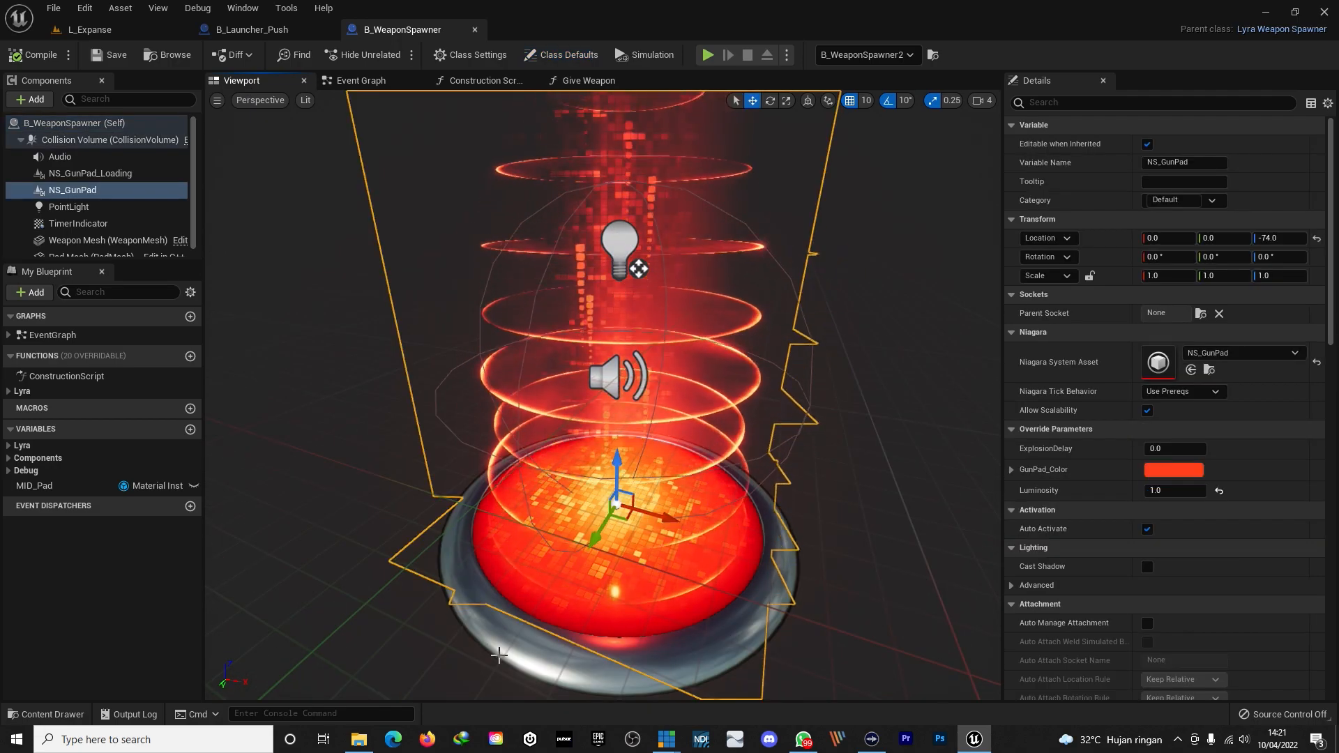
pyautogui.click(509, 657)
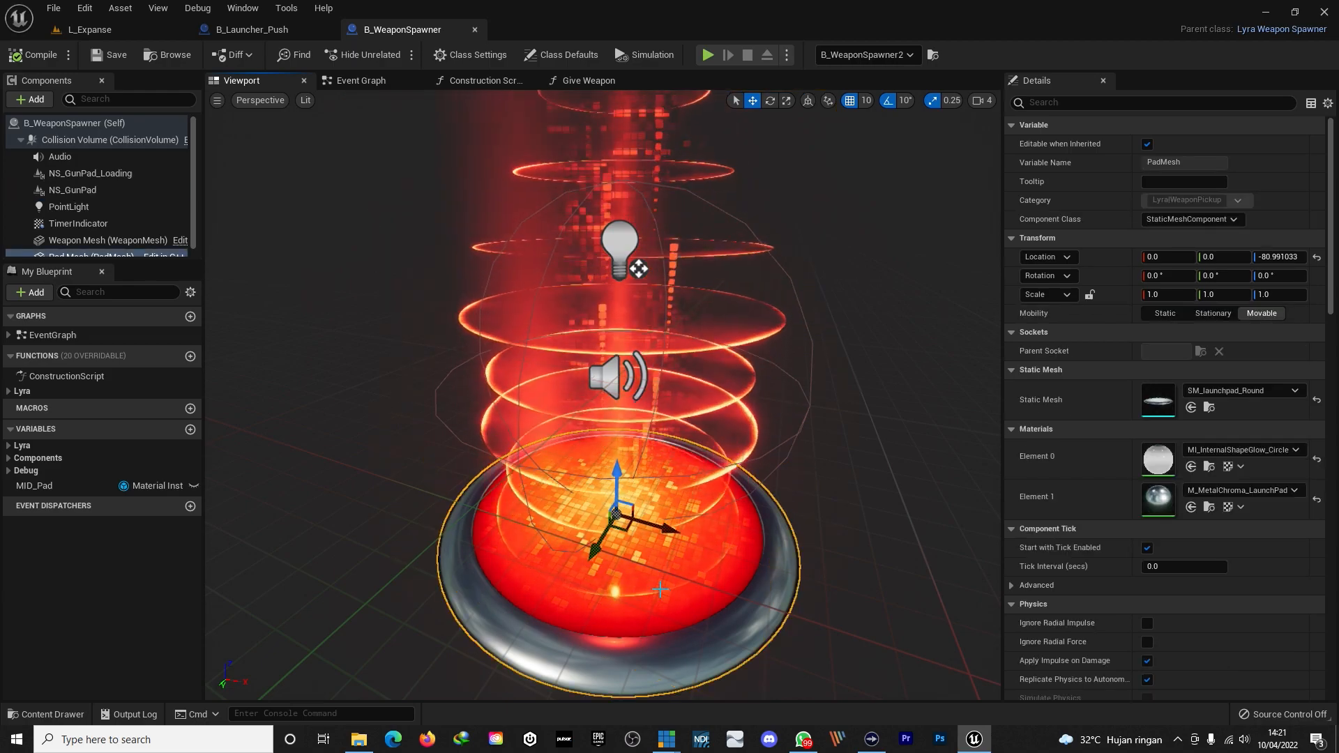
pyautogui.moveTo(194, 159); pyautogui.dragTo(191, 154)
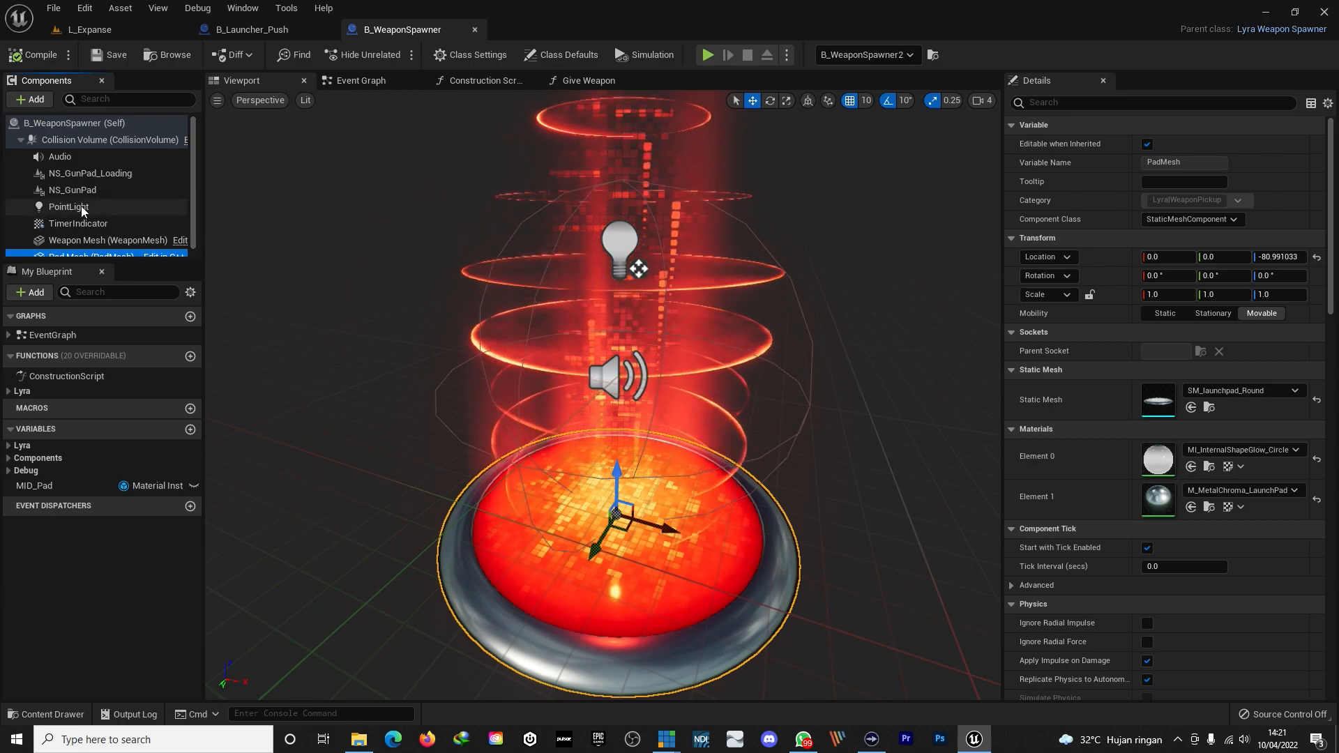
# - Select and frame the spawner's Audio component, examining its attenuation ranges and sound settings
pyautogui.click(72, 159)
pyautogui.press('f')
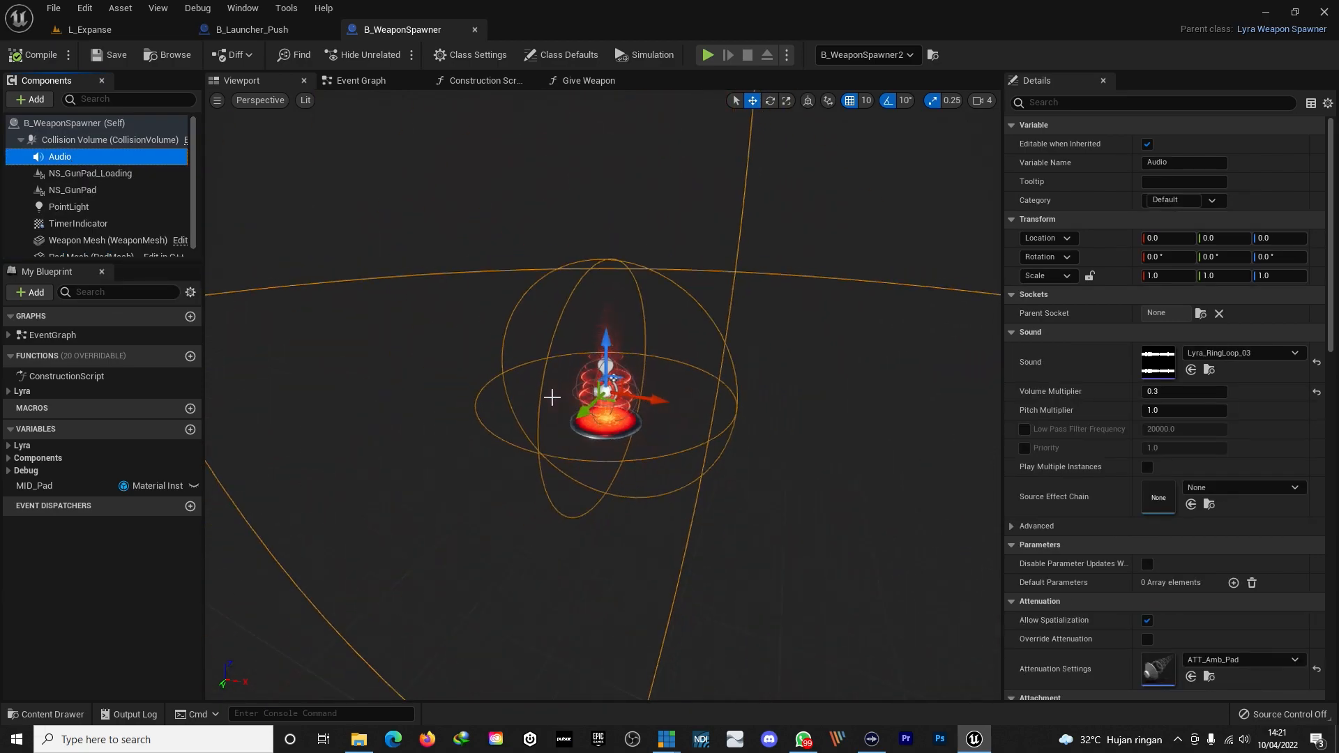
pyautogui.scroll(12, 591, 507)
pyautogui.scroll(-1, 613, 474)
pyautogui.scroll(3, 656, 426)
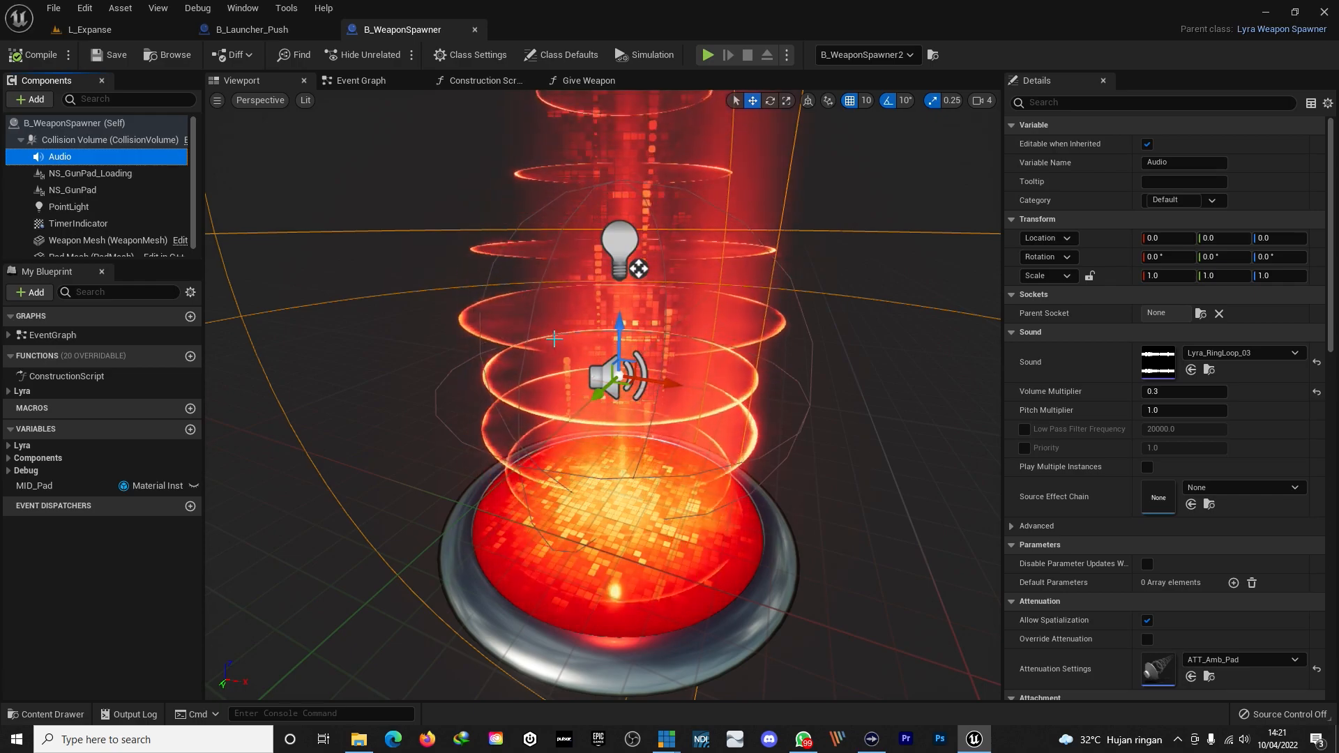
# - Locate the NS_GunPad component's Niagara system asset and open it for editing
pyautogui.click(72, 190)
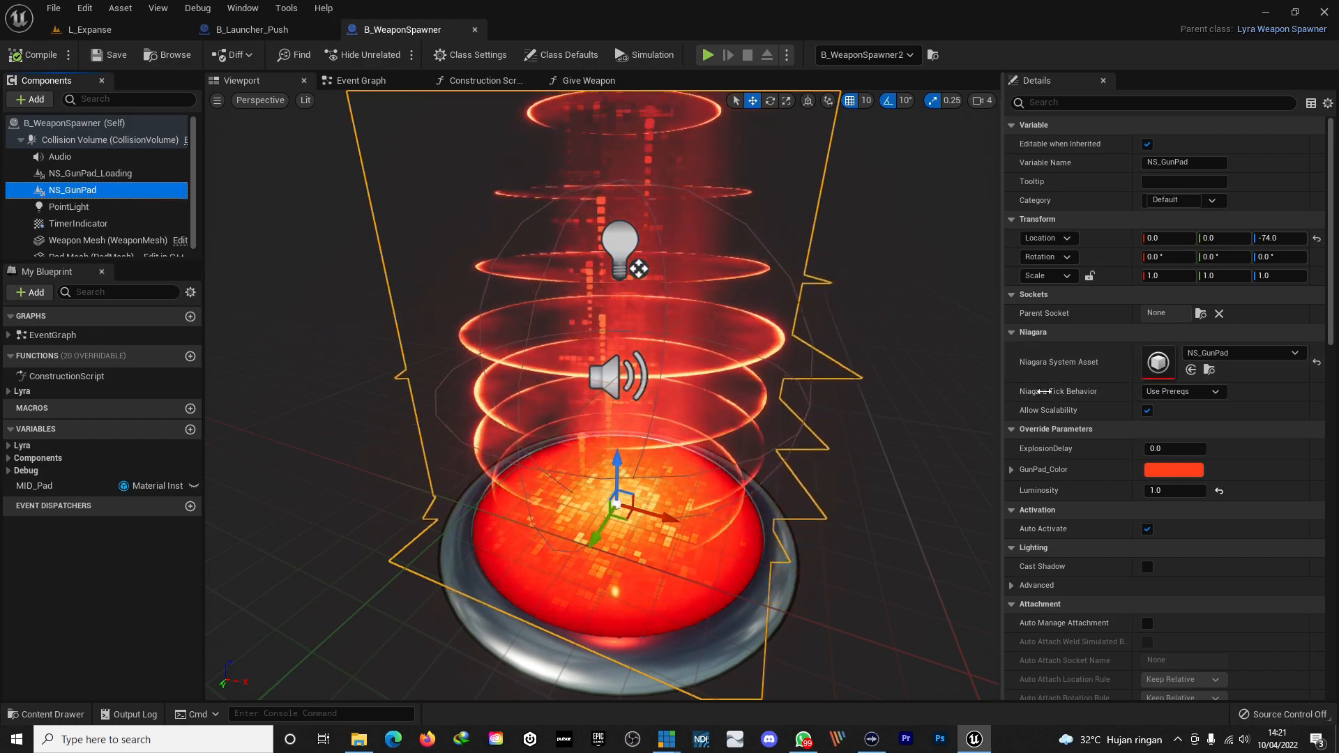
pyautogui.click(1210, 371)
pyautogui.moveTo(285, 532)
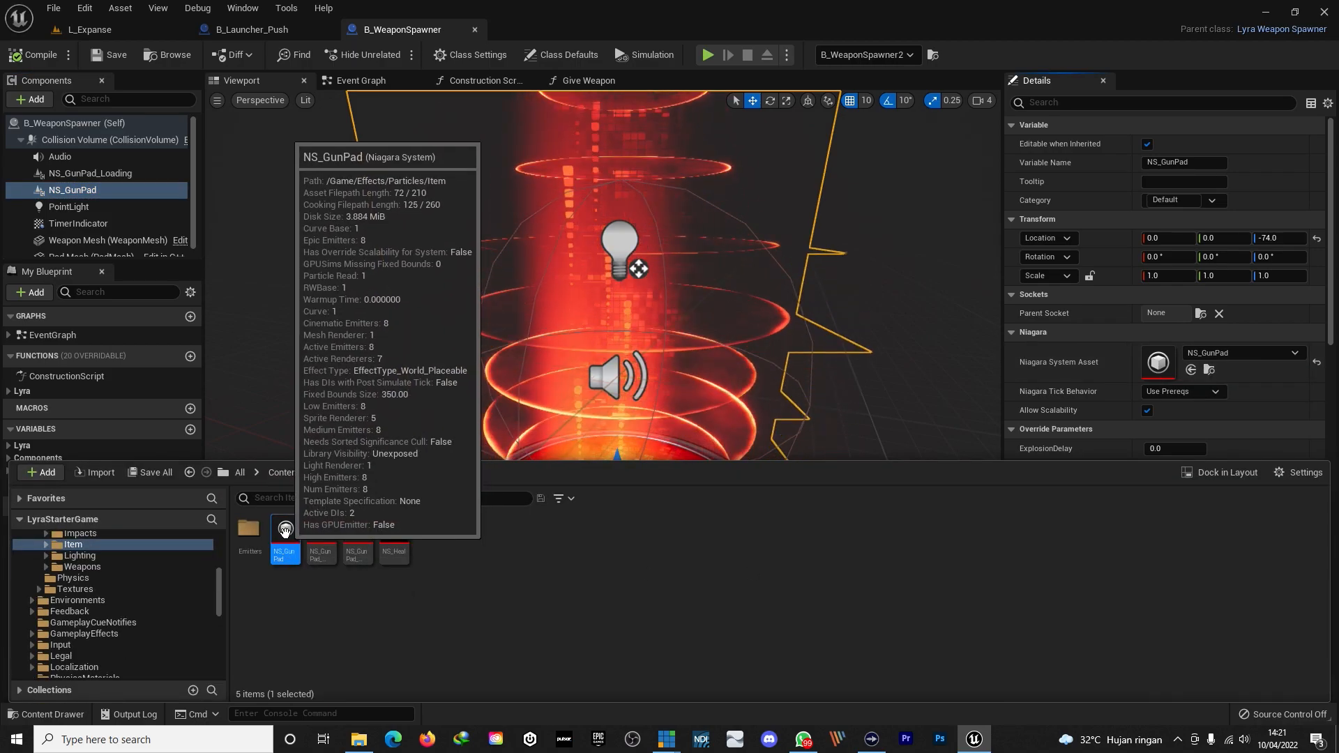
pyautogui.doubleClick(285, 531)
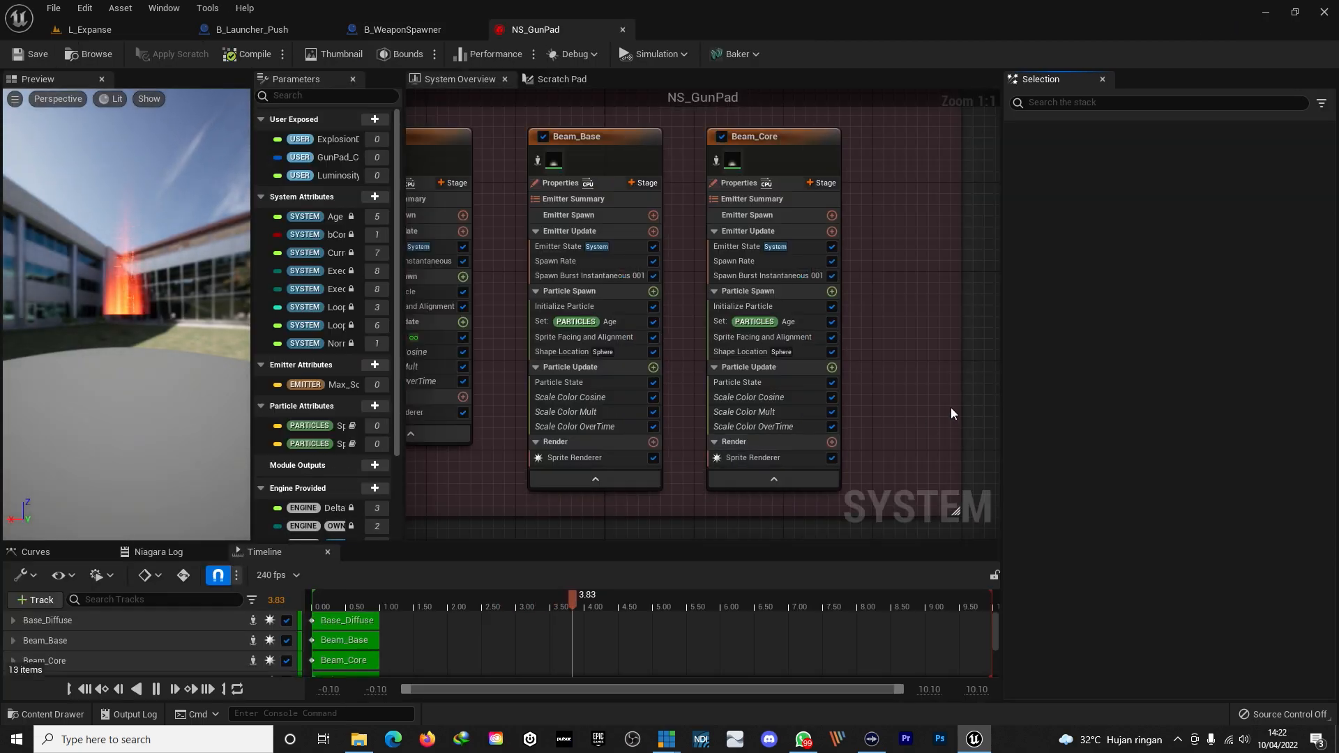
# - Enlarge the effect preview and look over NS_GunPad's emitter stacks, down to the PA_Rings, Light and Cubes emitters
pyautogui.scroll(-4, 922, 388)
pyautogui.moveTo(650, 388); pyautogui.dragTo(548, 315, button='right')
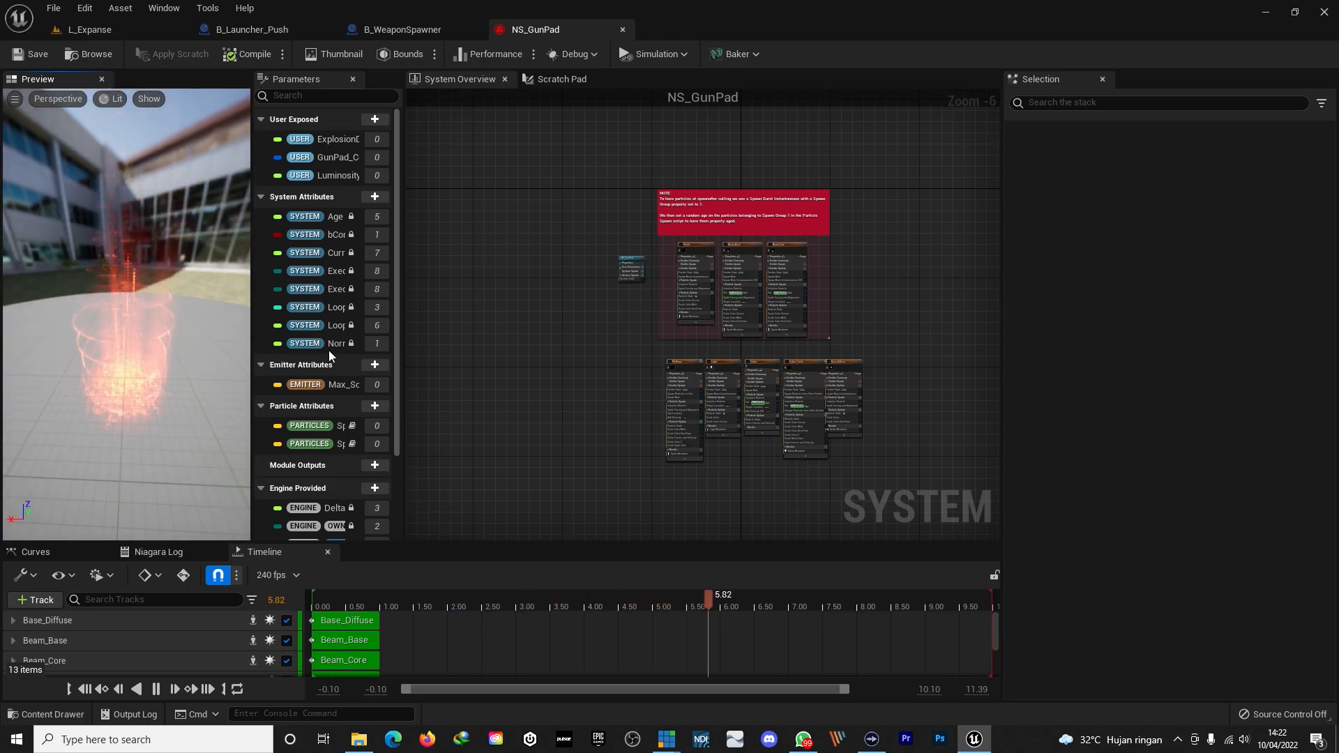
pyautogui.moveTo(253, 341); pyautogui.dragTo(403, 299)
pyautogui.scroll(1, 859, 337)
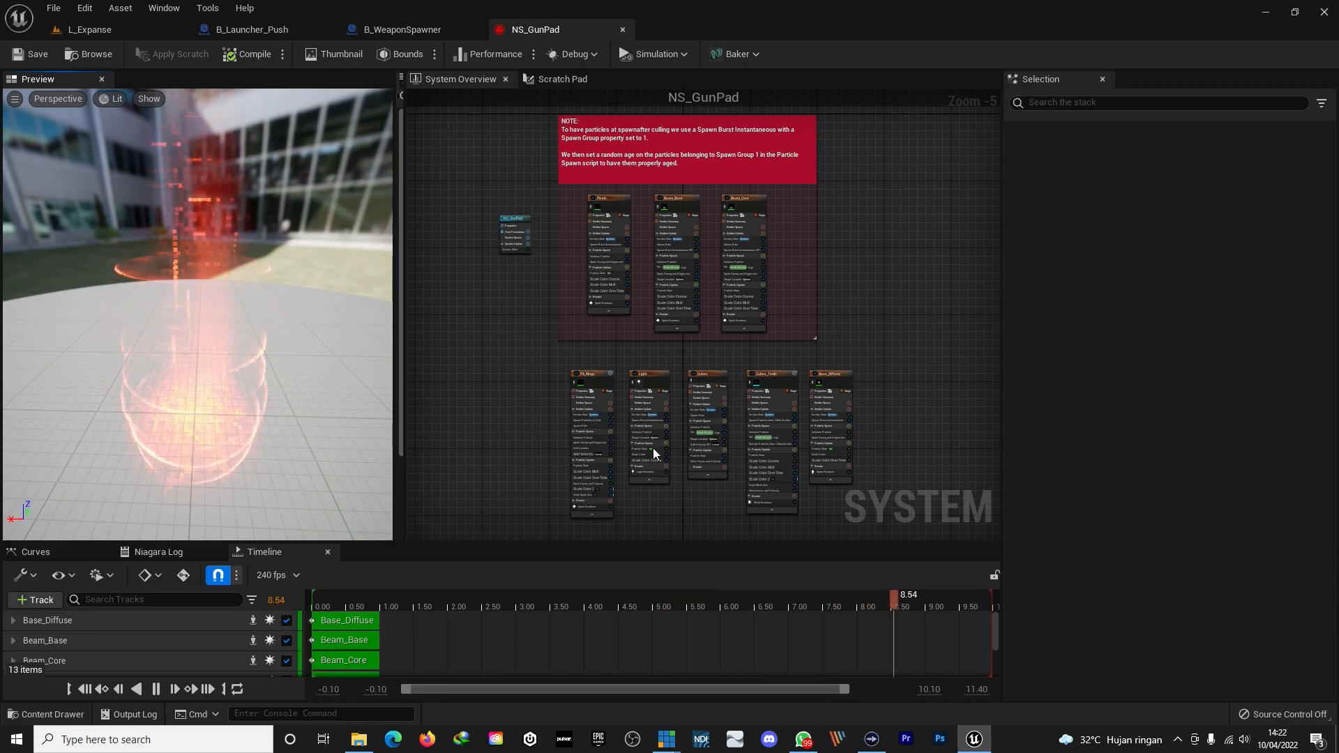
pyautogui.scroll(4, 673, 454)
pyautogui.moveTo(680, 255); pyautogui.dragTo(753, 188, button='right')
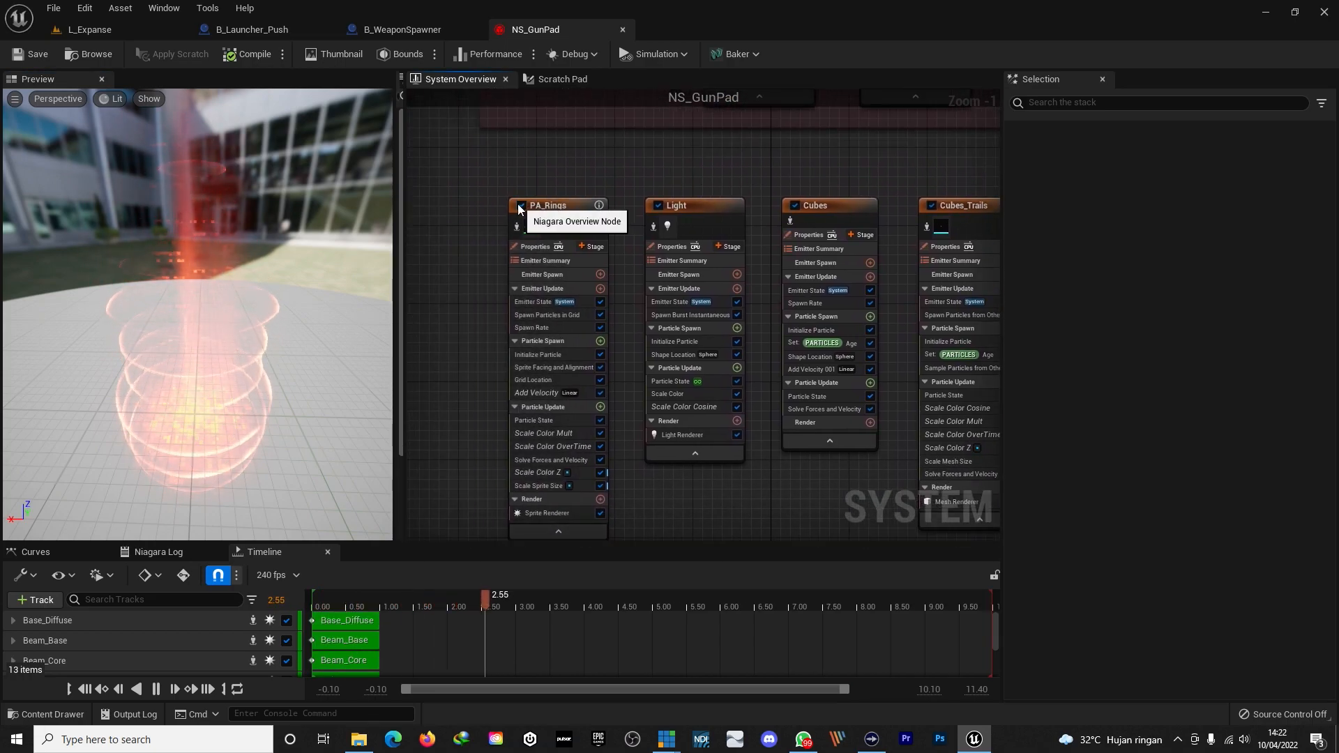
# - Temporarily disable the PA_Rings, Light and Cubes emitters to compare the preview, and re-enable them
pyautogui.click(658, 205)
pyautogui.click(795, 205)
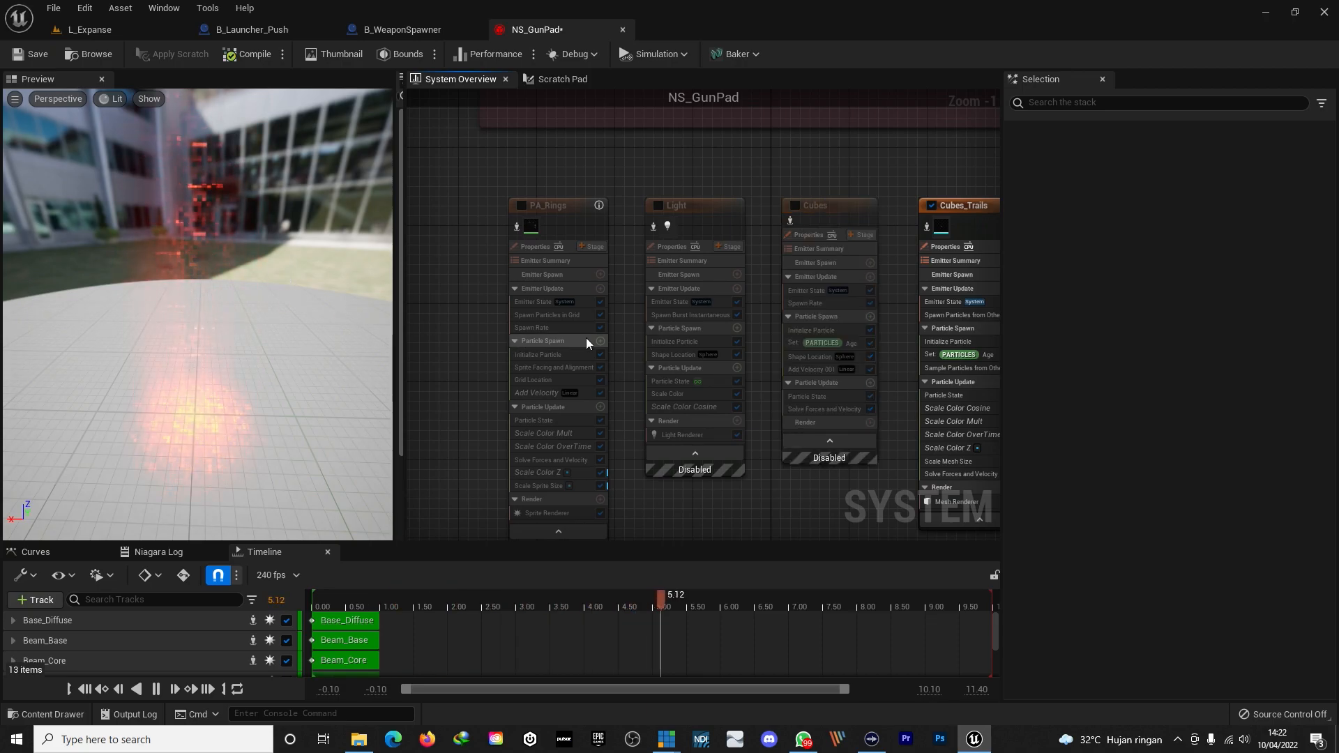
pyautogui.click(794, 205)
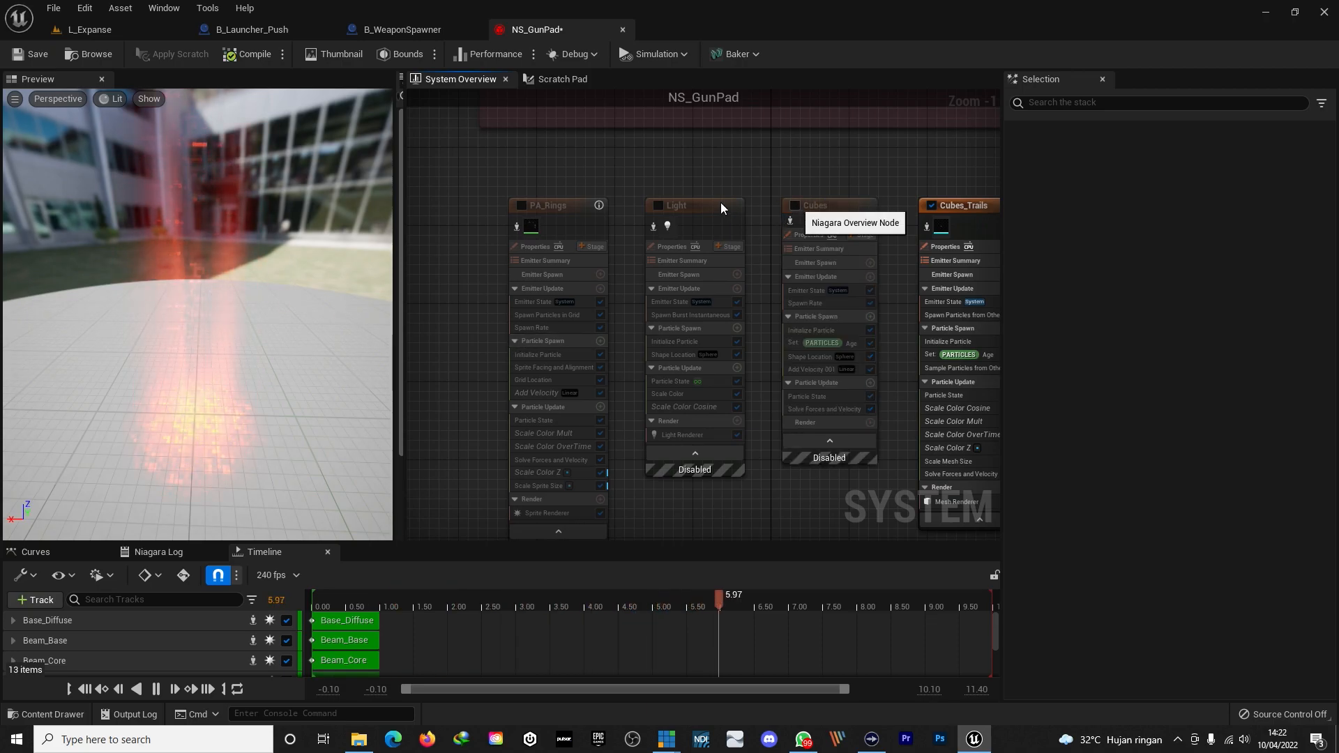
pyautogui.click(656, 206)
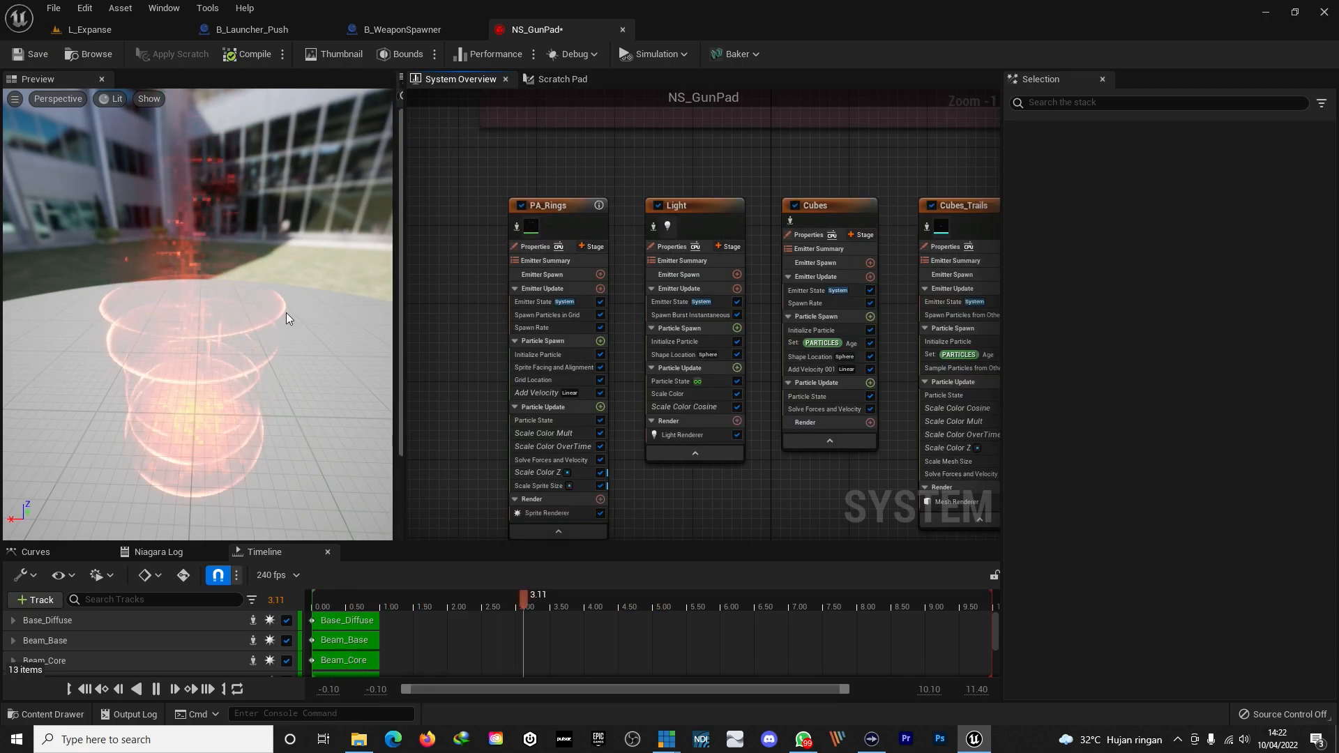
# - Try a SpawnRate of 4 on the PA_Rings emitter, settle on 1, and collapse its Particle Spawn group
pyautogui.click(561, 207)
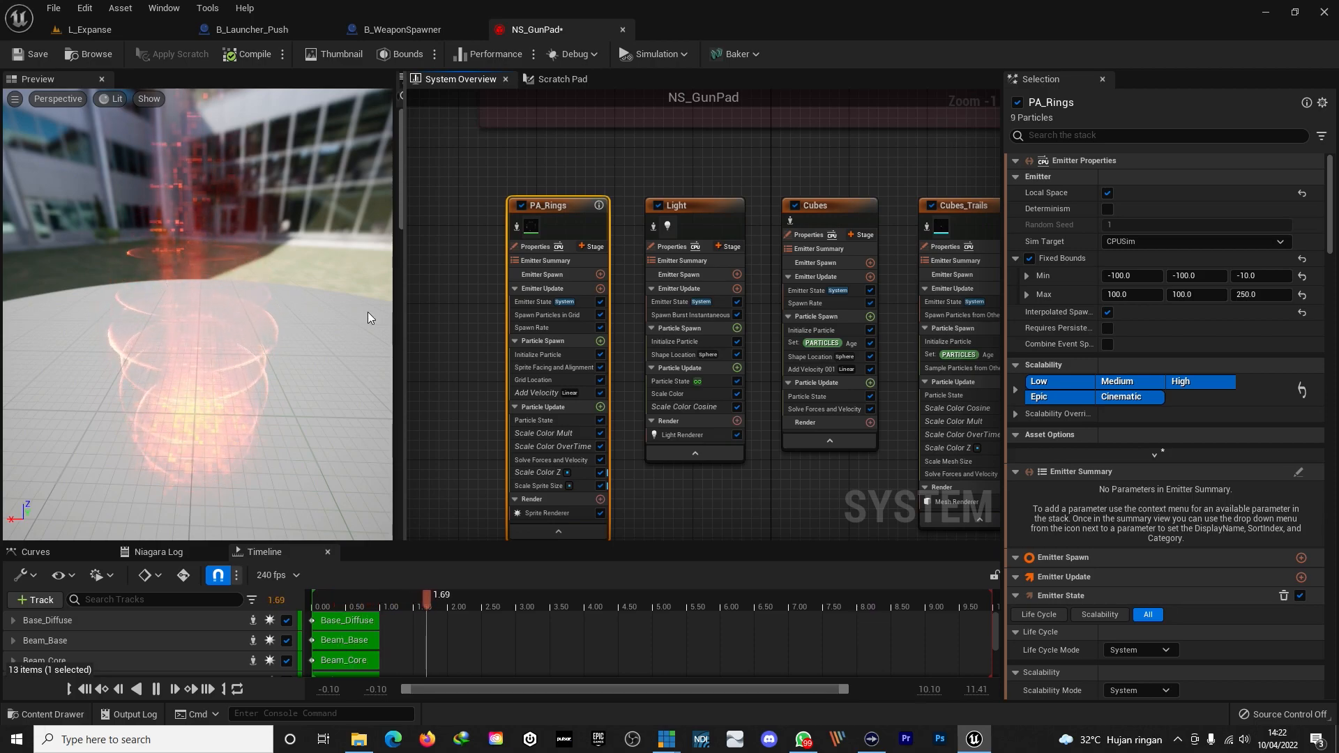
pyautogui.scroll(-7, 1215, 325)
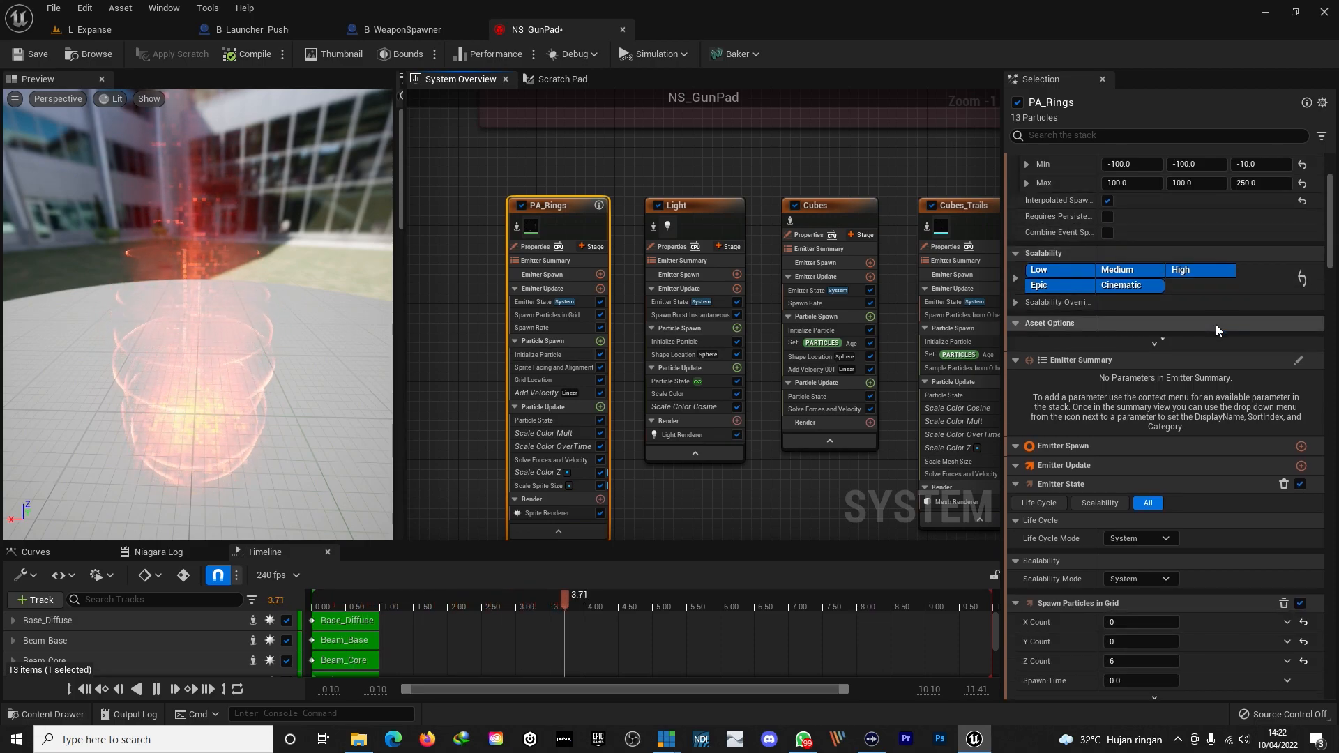
pyautogui.scroll(-7, 1215, 330)
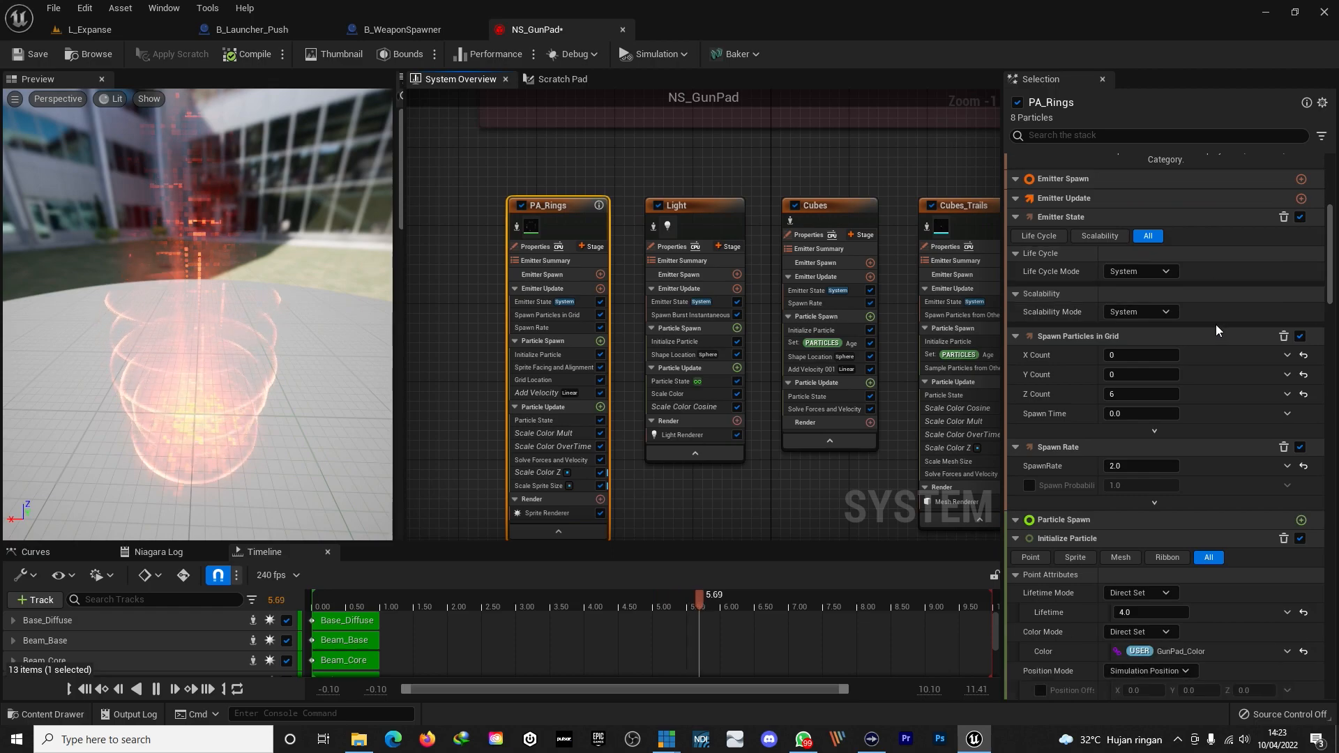
pyautogui.scroll(4, 1215, 324)
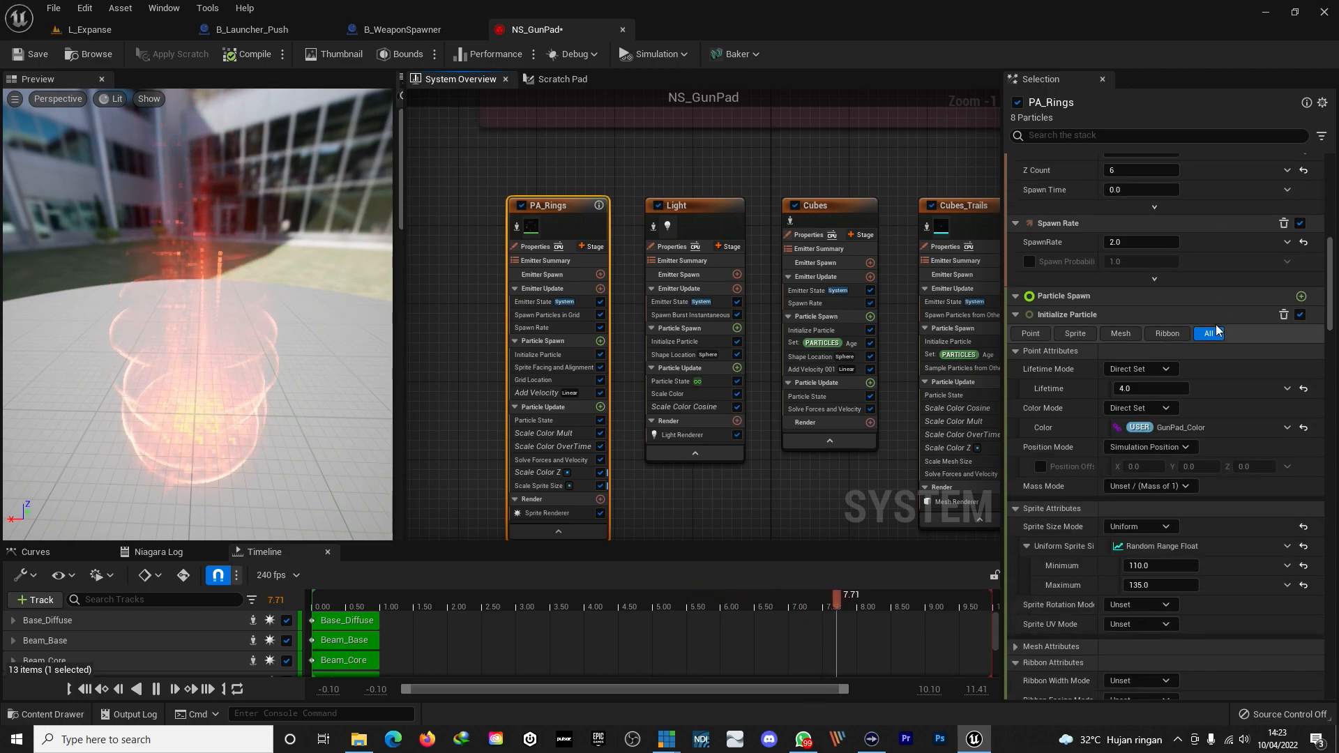
pyautogui.click(1157, 499)
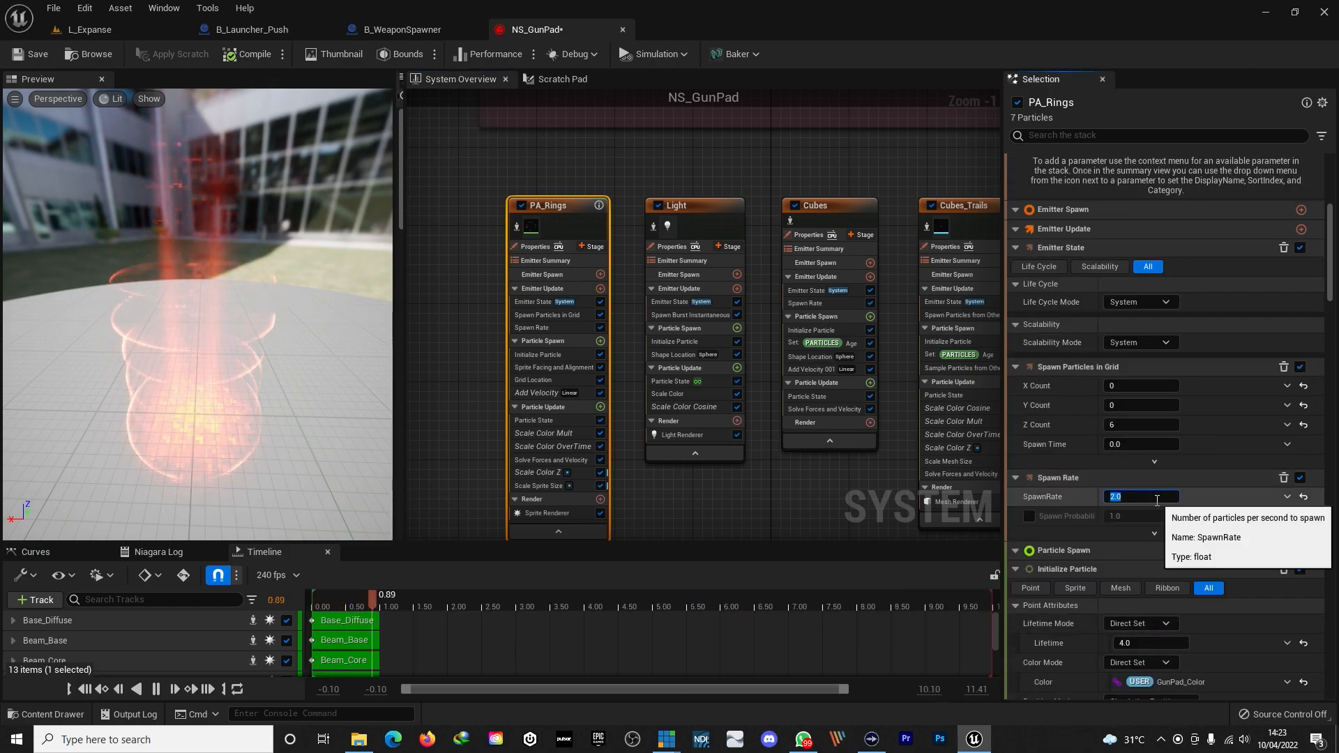
pyautogui.write('4')
pyautogui.press('Return')
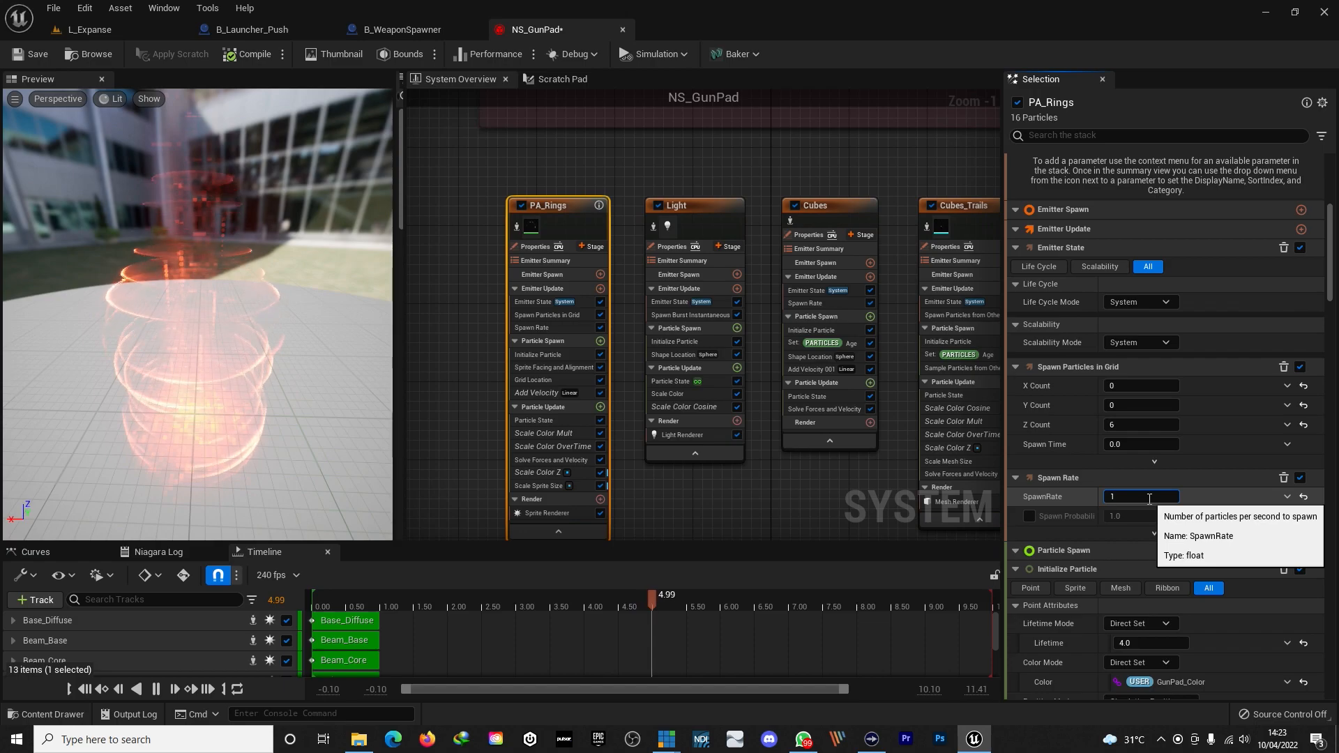
pyautogui.write('1')
pyautogui.press('Return')
pyautogui.click(1177, 550)
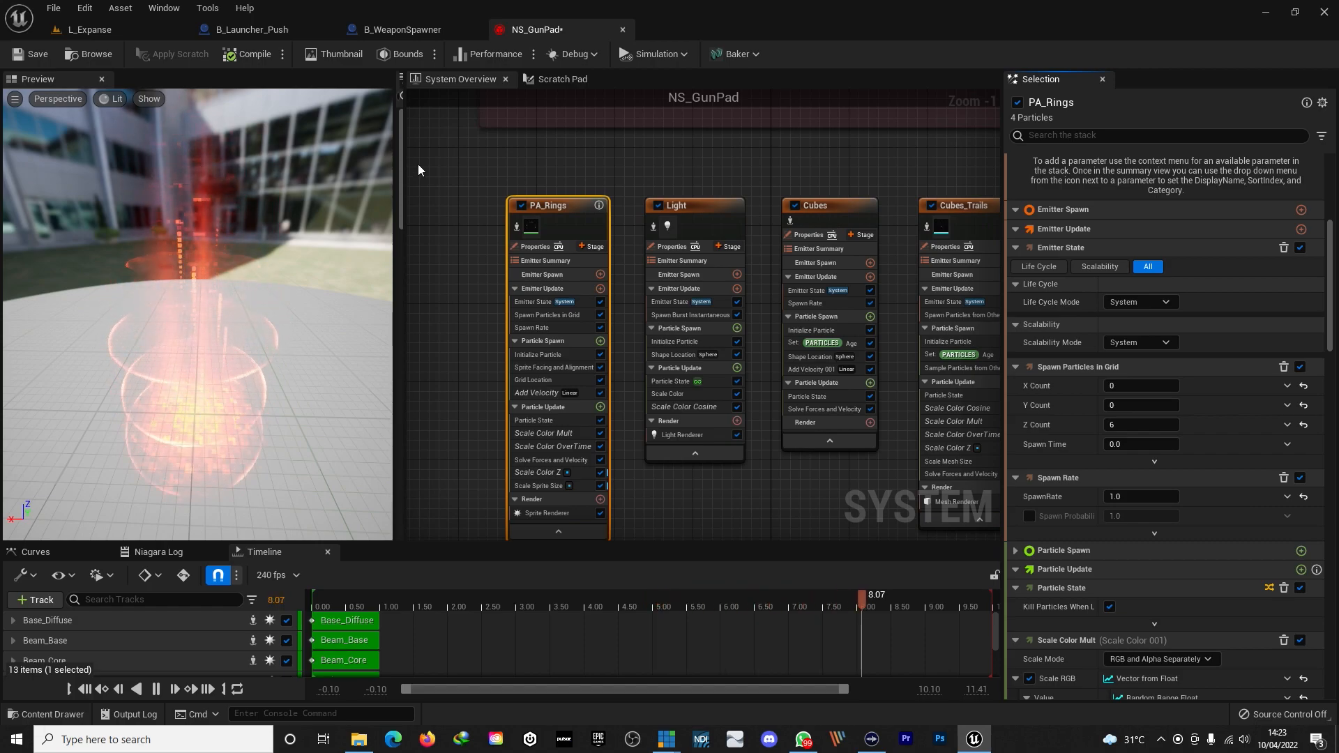
# - Close the NS_GunPad system and review the ring effect and component list in the B_WeaponSpawner blueprint
pyautogui.click(623, 29)
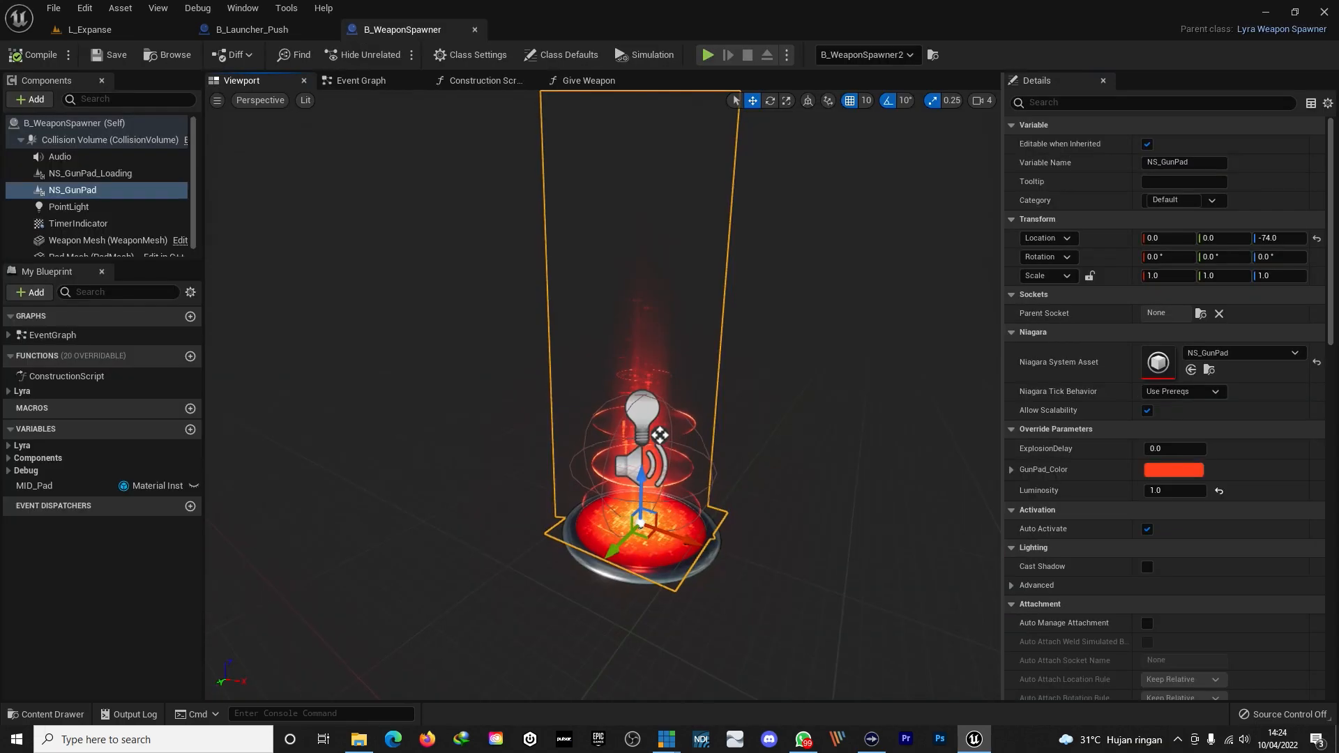
pyautogui.moveTo(614, 419); pyautogui.dragTo(611, 443, button='right')
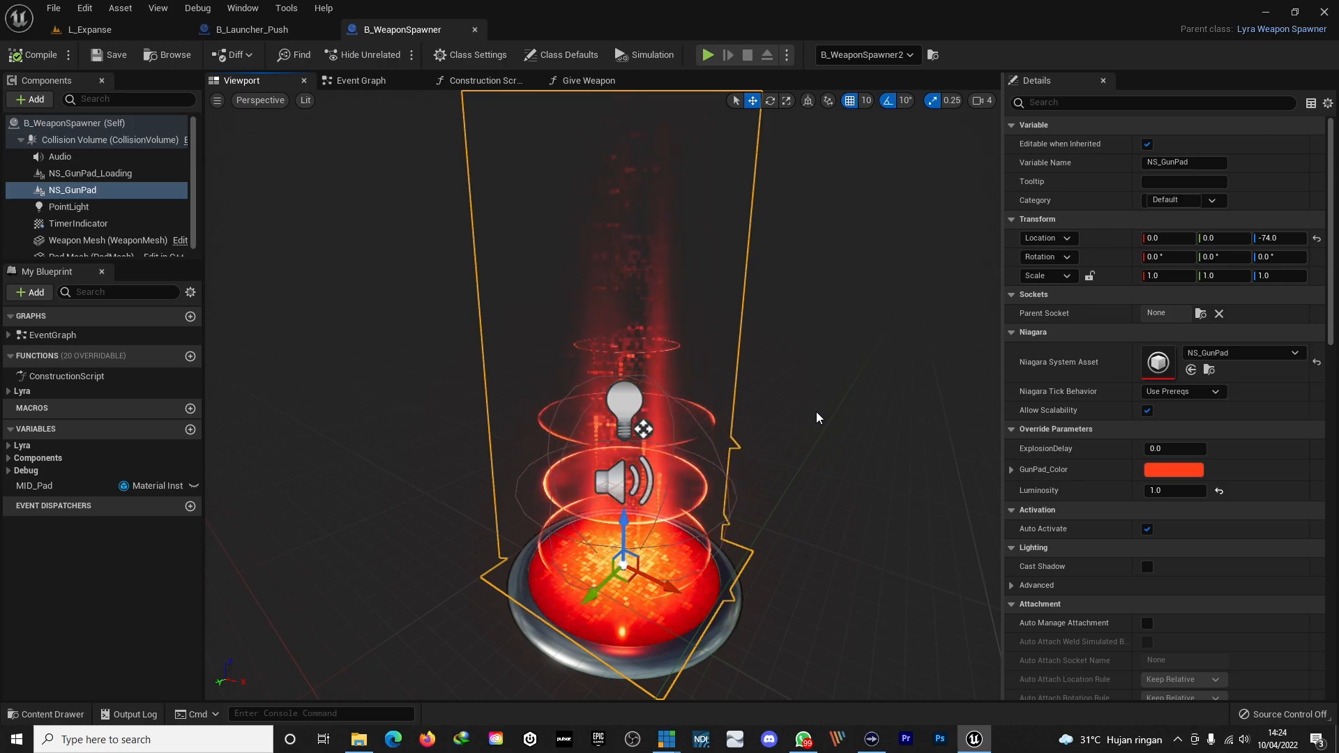
pyautogui.moveTo(859, 382); pyautogui.dragTo(862, 375, button='right')
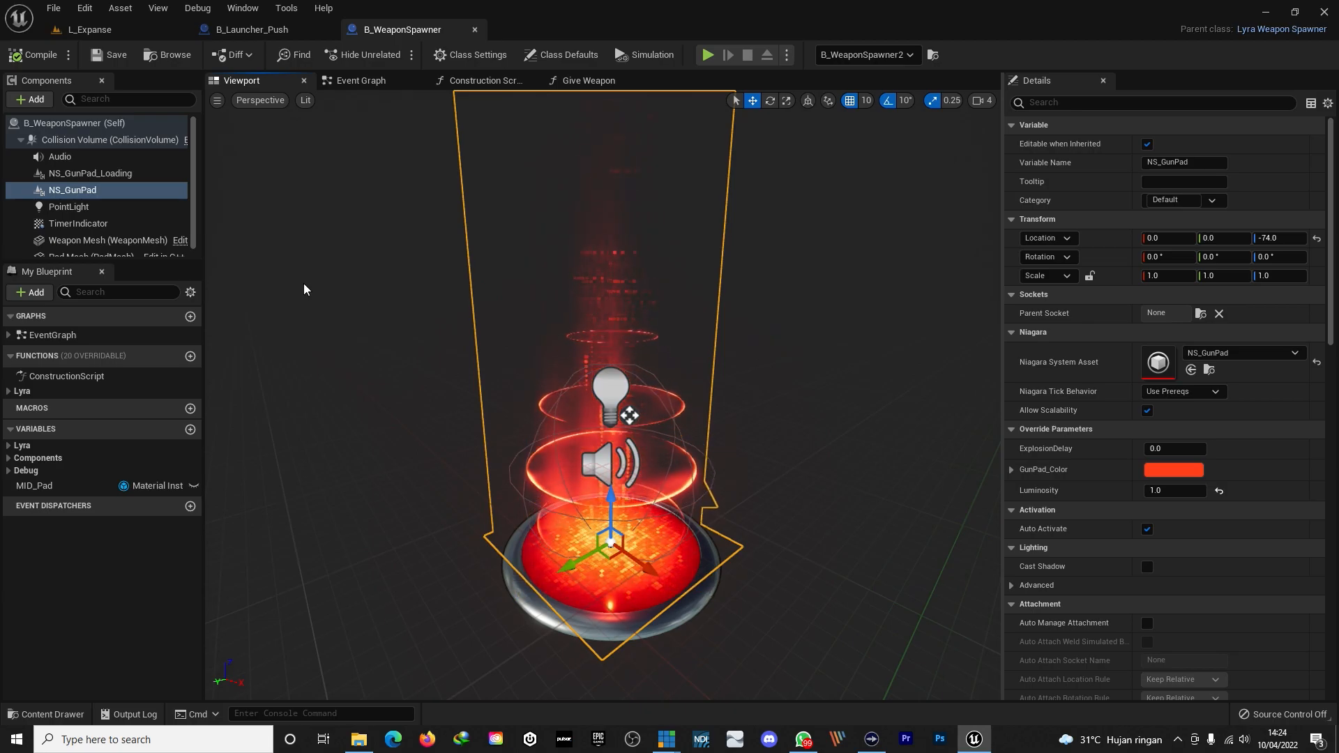
pyautogui.moveTo(194, 135)
pyautogui.mouseDown()
pyautogui.moveTo(195, 161)
pyautogui.moveTo(196, 125)
pyautogui.mouseUp()
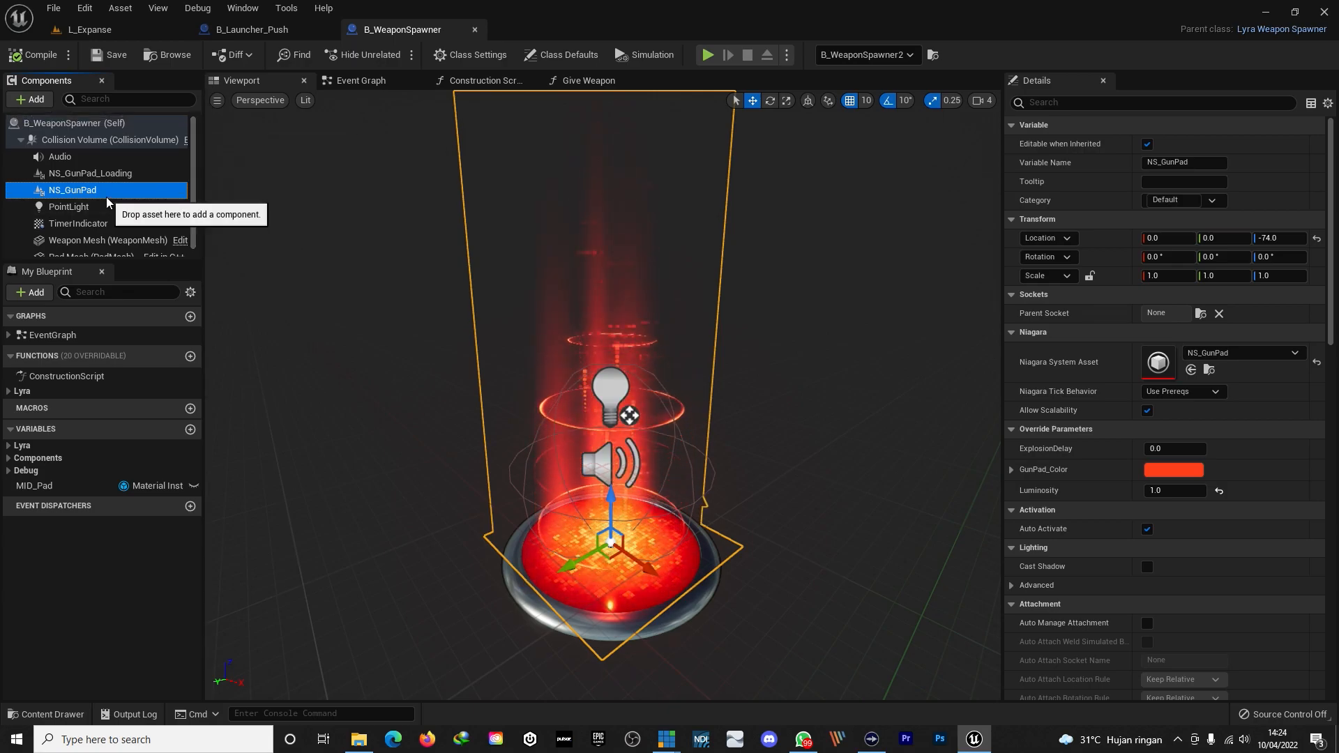
pyautogui.scroll(-1, 122, 201)
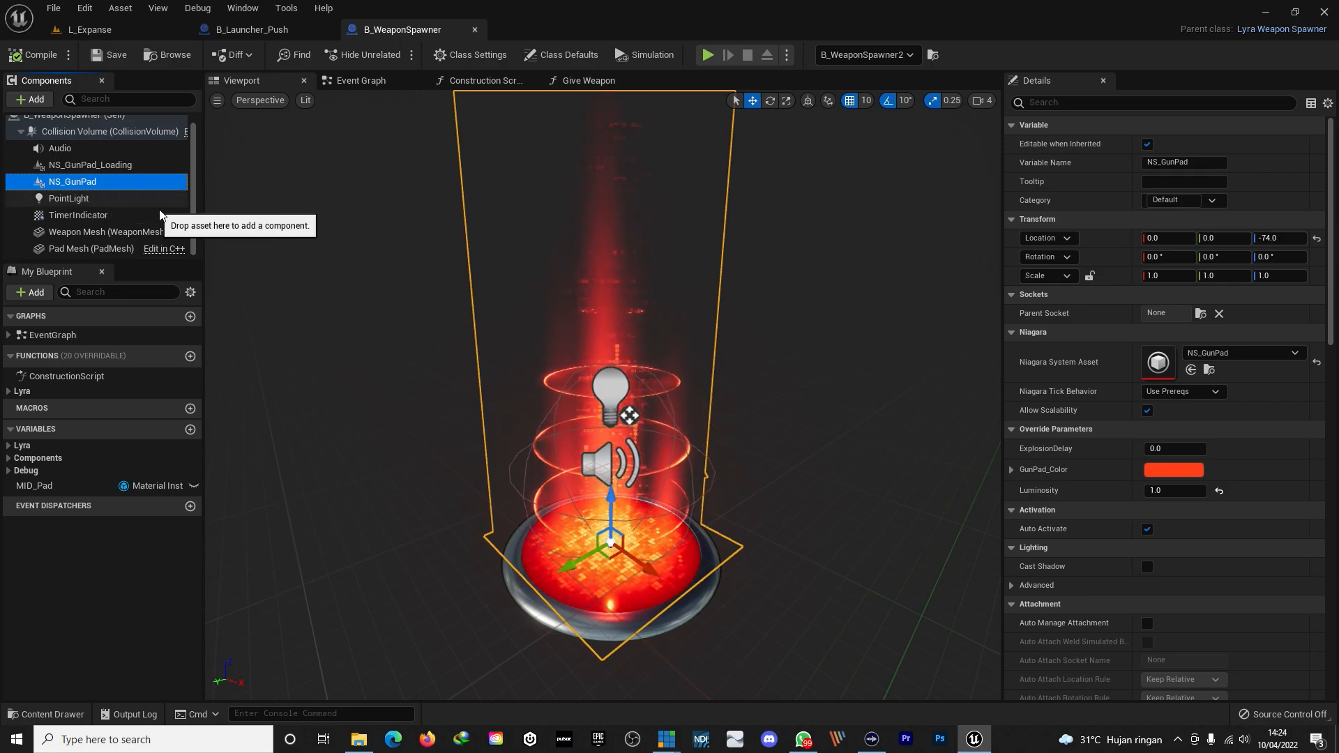
pyautogui.scroll(1, 153, 216)
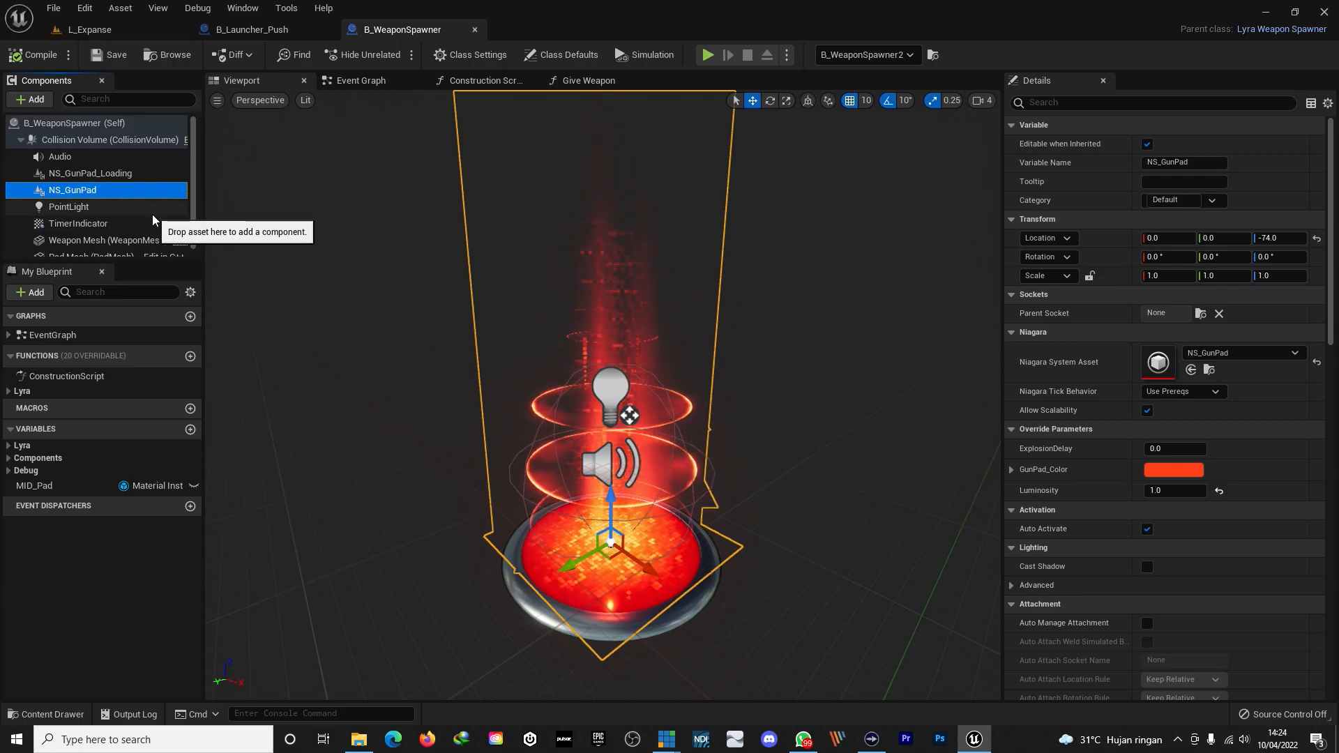
pyautogui.doubleClick(102, 142)
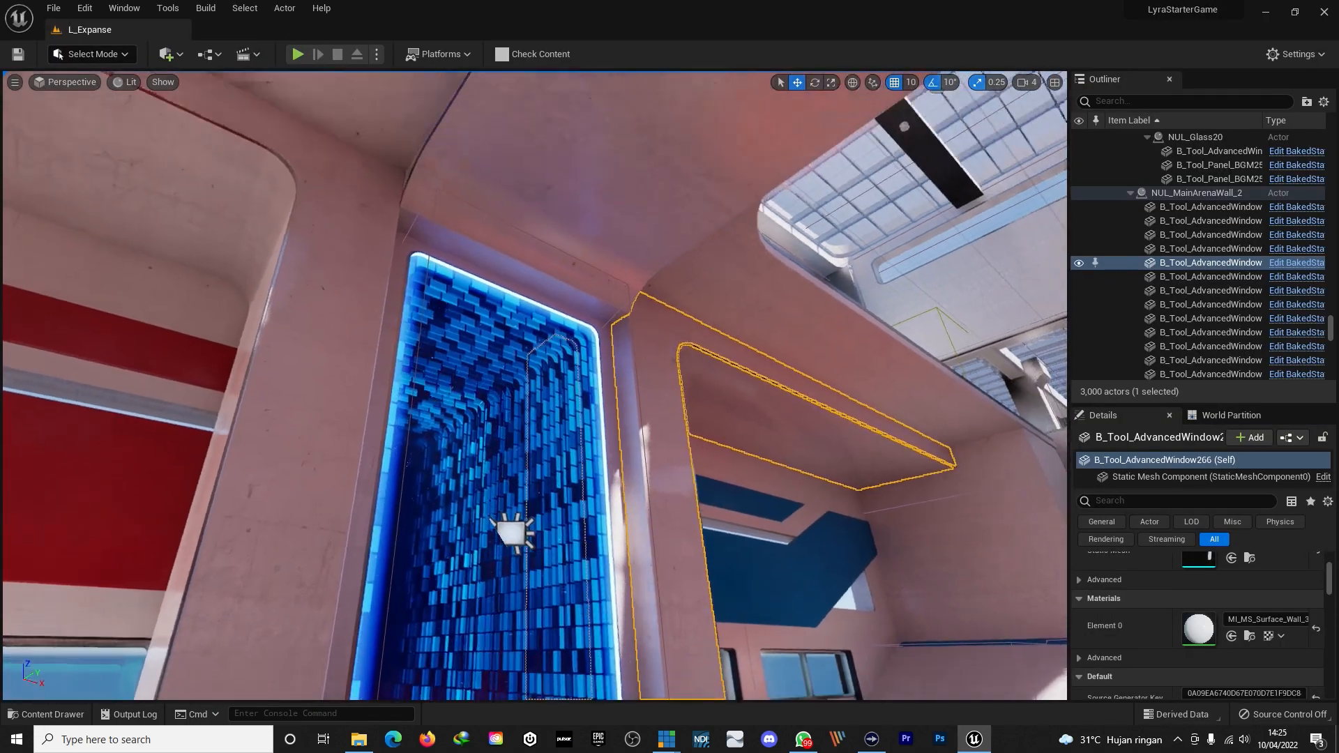
# - Select the blue TeleportCentral2 portal in the L_Expanse level and open its B_Teleport blueprint
pyautogui.moveTo(535, 386); pyautogui.dragTo(475, 398, button='right')
pyautogui.click(477, 399)
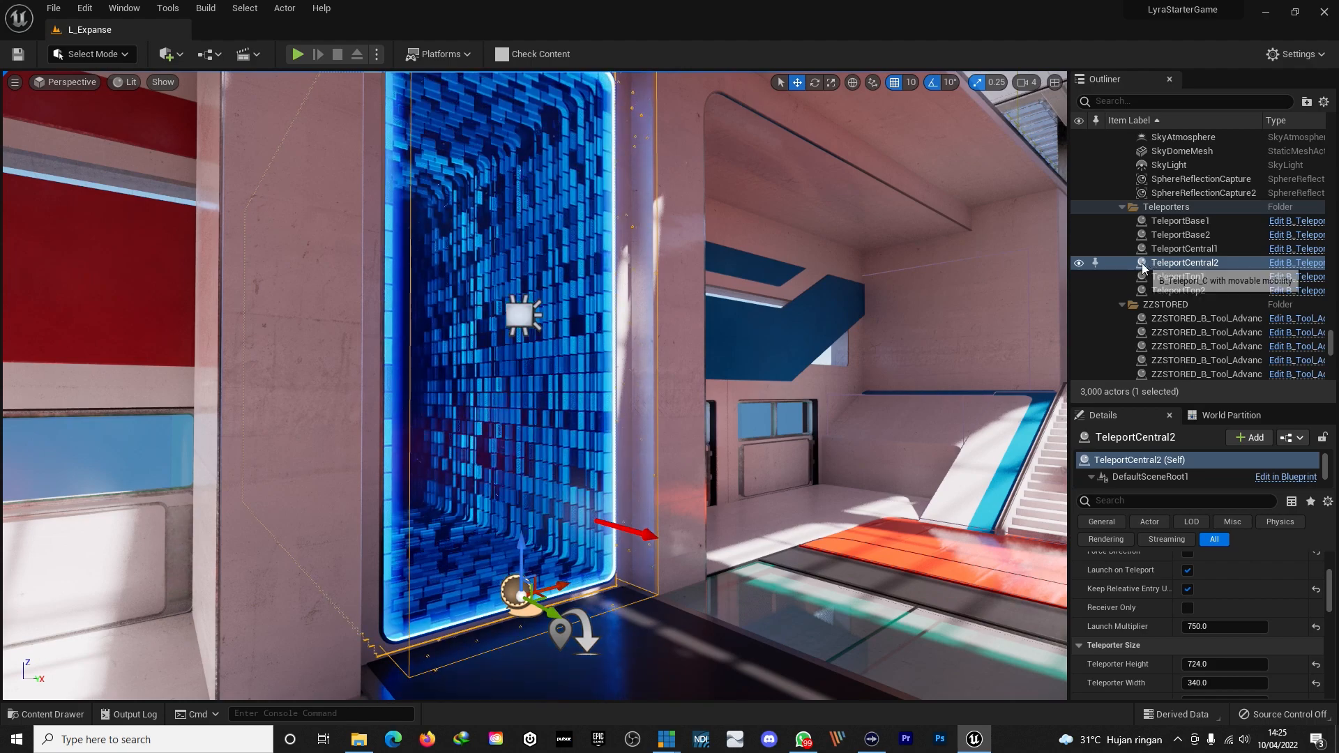
pyautogui.click(1290, 262)
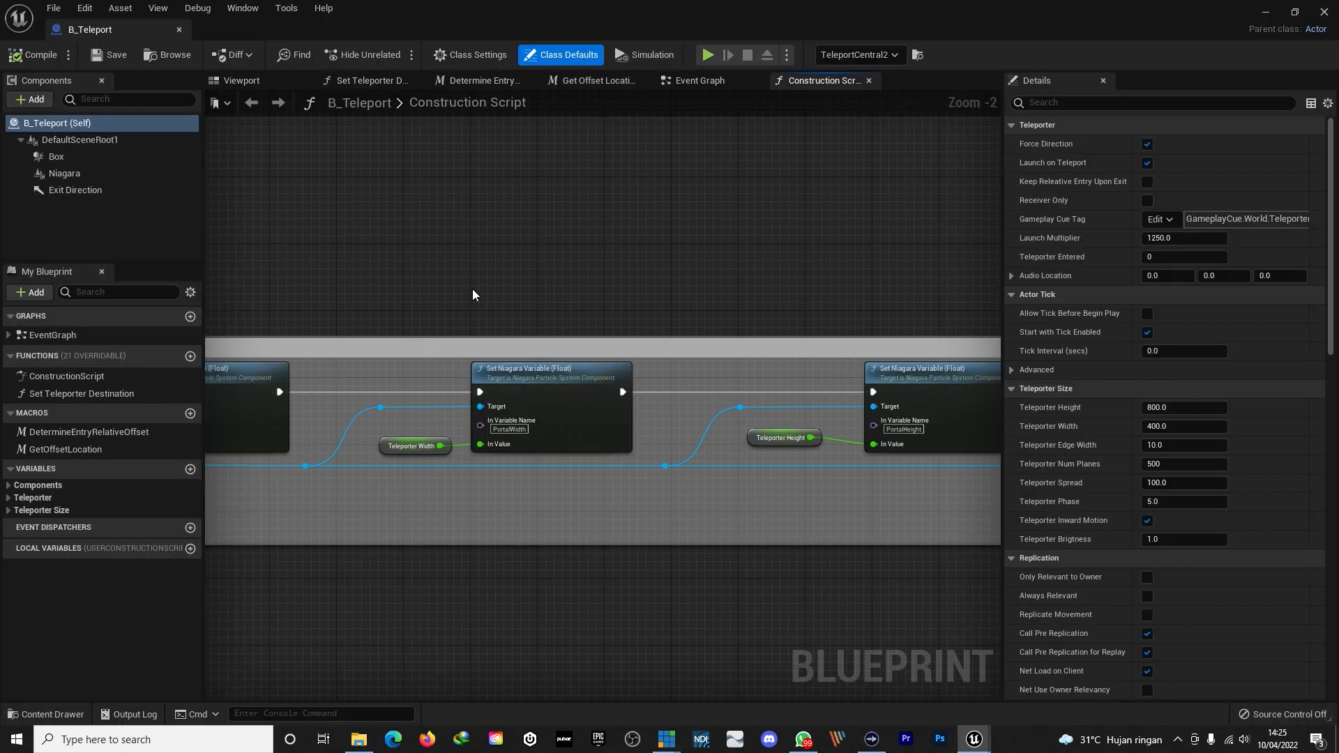
# - Show B_Teleport's 3D preview and examine the portal's Niagara effect and Box component from both sides
pyautogui.click(241, 80)
pyautogui.moveTo(329, 166); pyautogui.dragTo(391, 165, button='right')
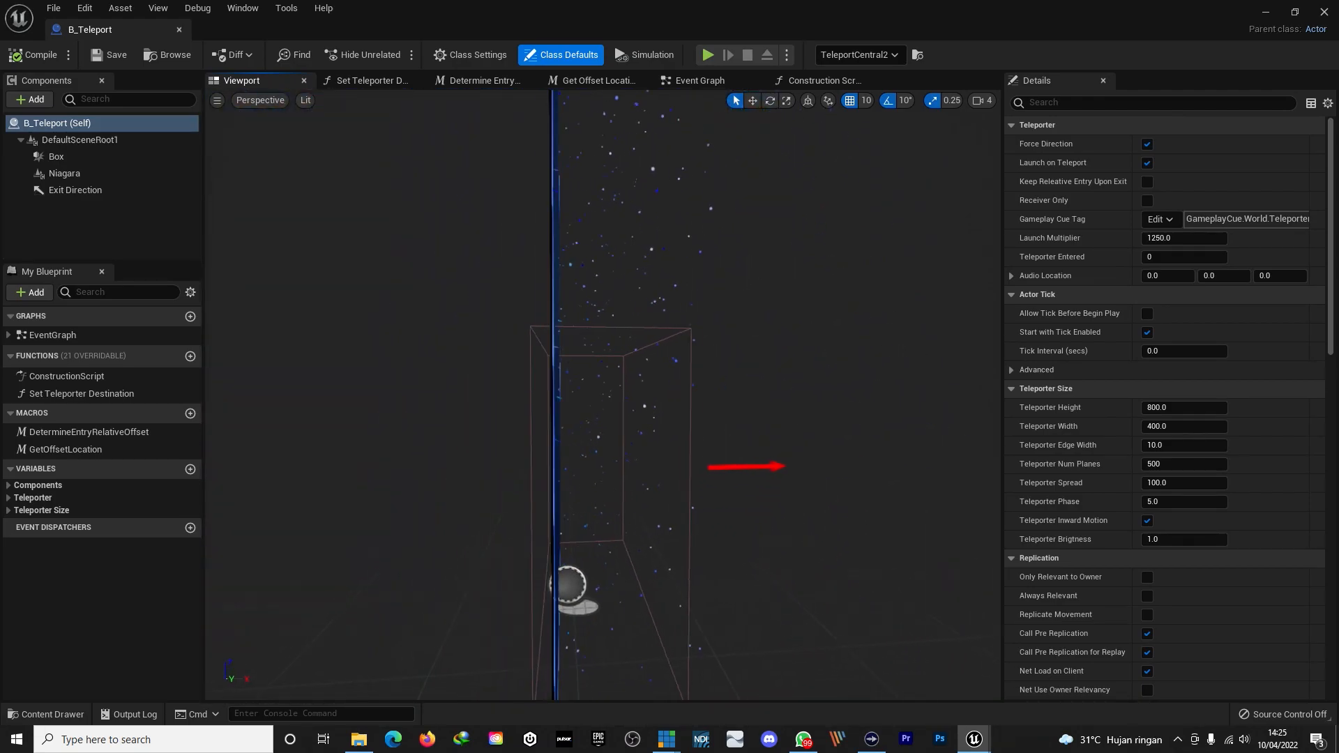
pyautogui.click(85, 174)
pyautogui.moveTo(390, 223); pyautogui.dragTo(258, 222, button='right')
pyautogui.moveTo(741, 239); pyautogui.dragTo(776, 379, button='right')
pyautogui.click(758, 227)
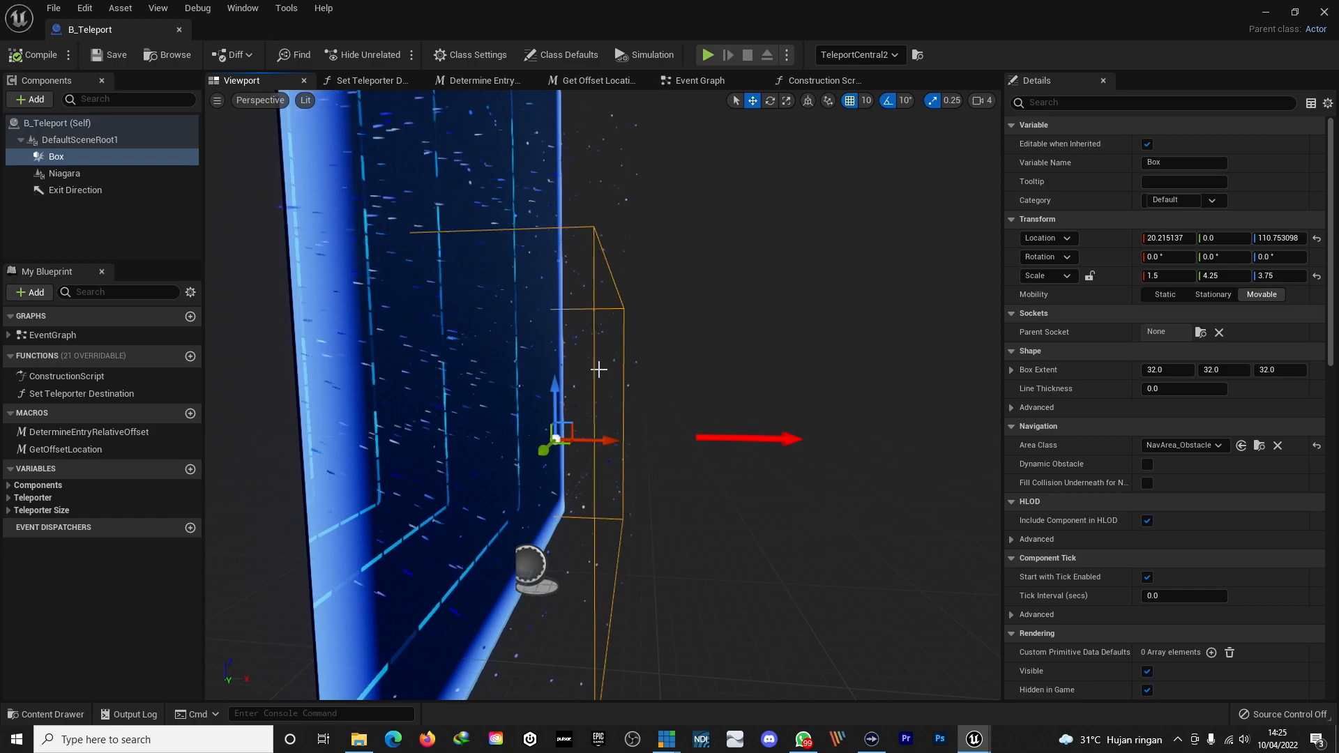
pyautogui.moveTo(644, 363); pyautogui.dragTo(391, 370, button='right')
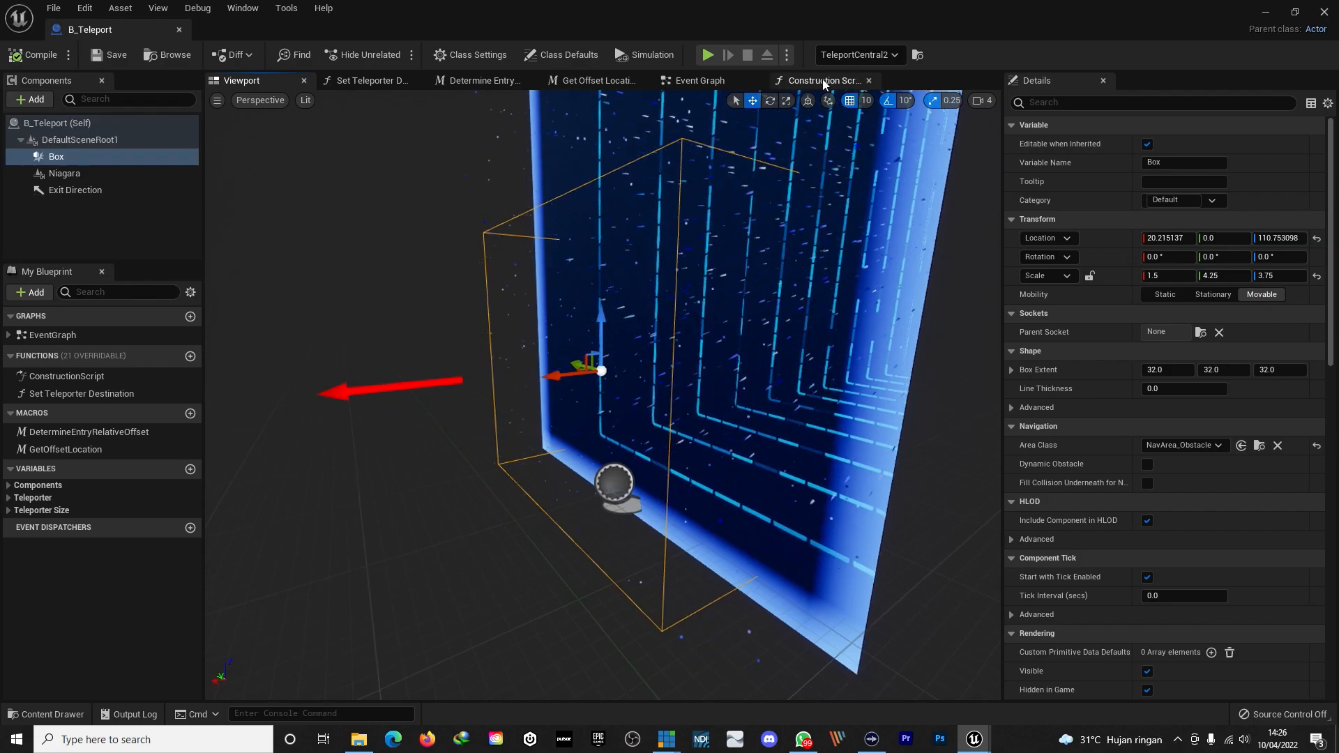
# - Open B_Teleport's Event Graph and examine the box overlap event, the character cast and the Overlapping Pawn assignment
pyautogui.click(708, 81)
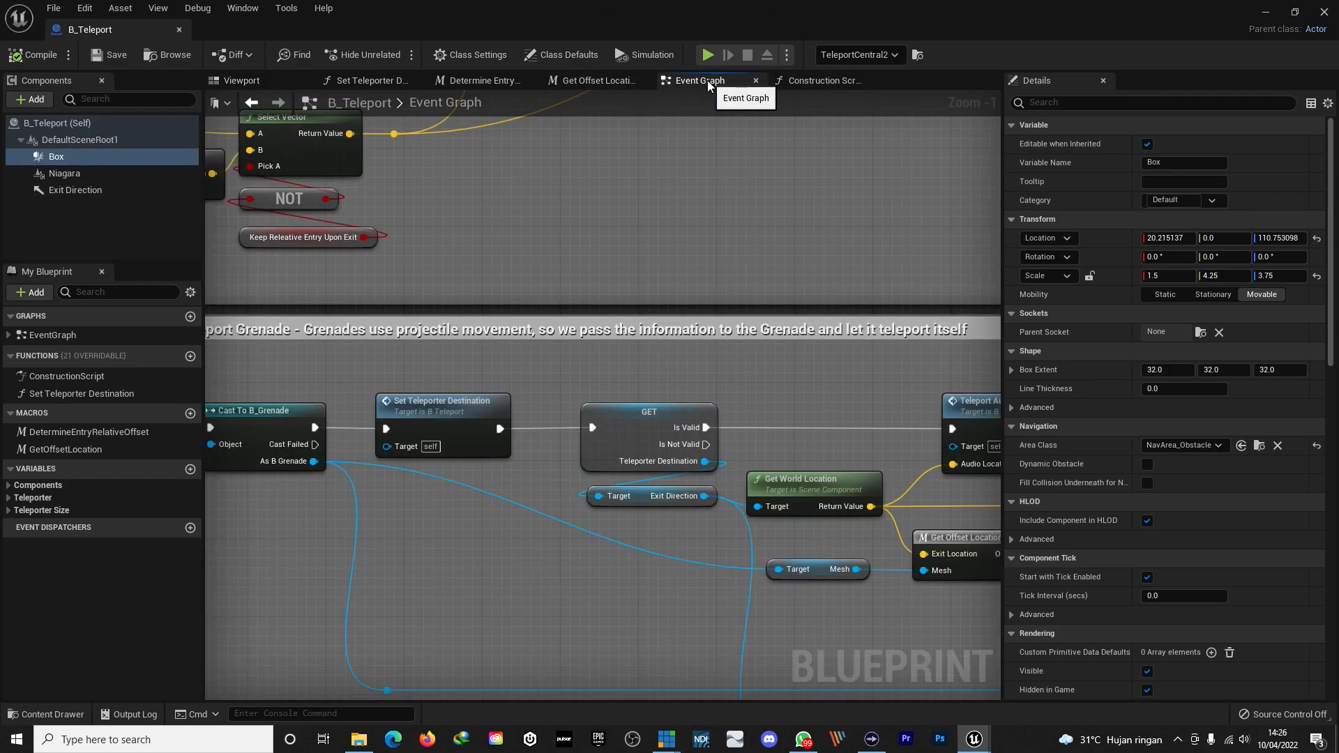
pyautogui.scroll(-8, 719, 258)
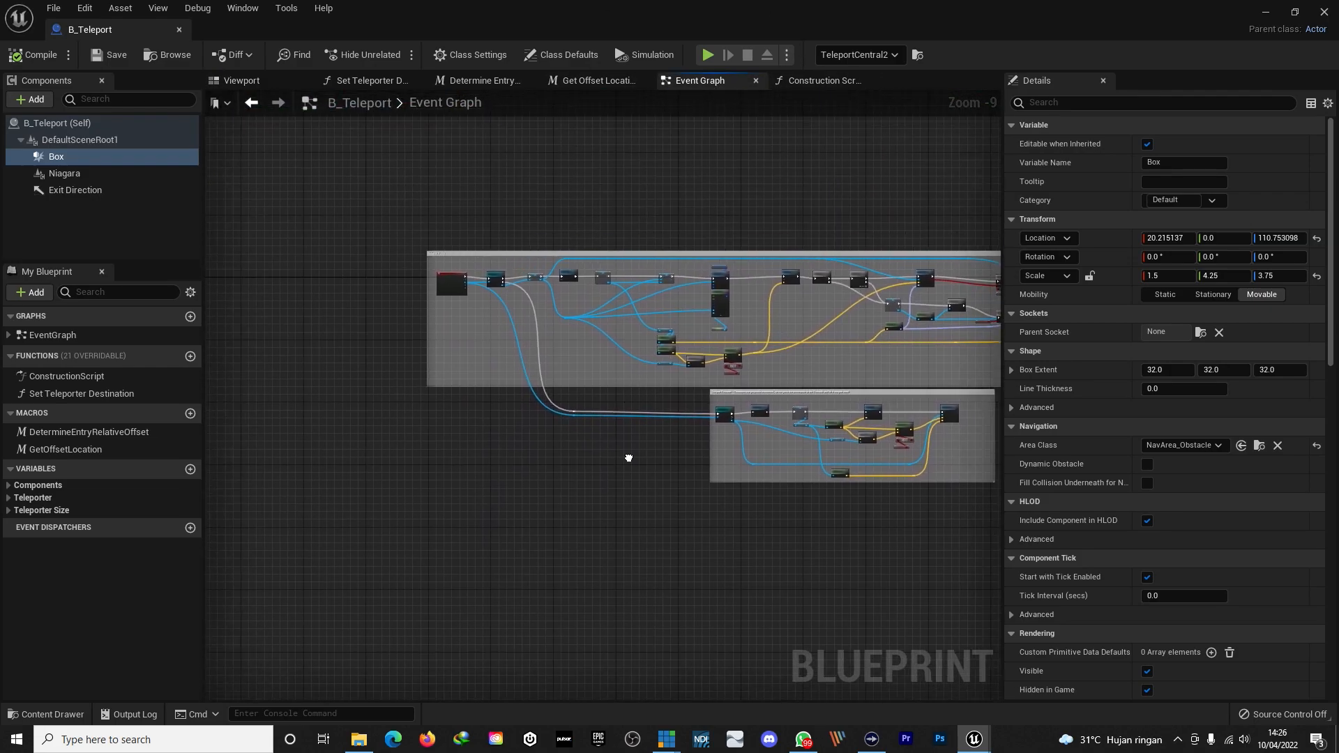
pyautogui.scroll(9, 497, 304)
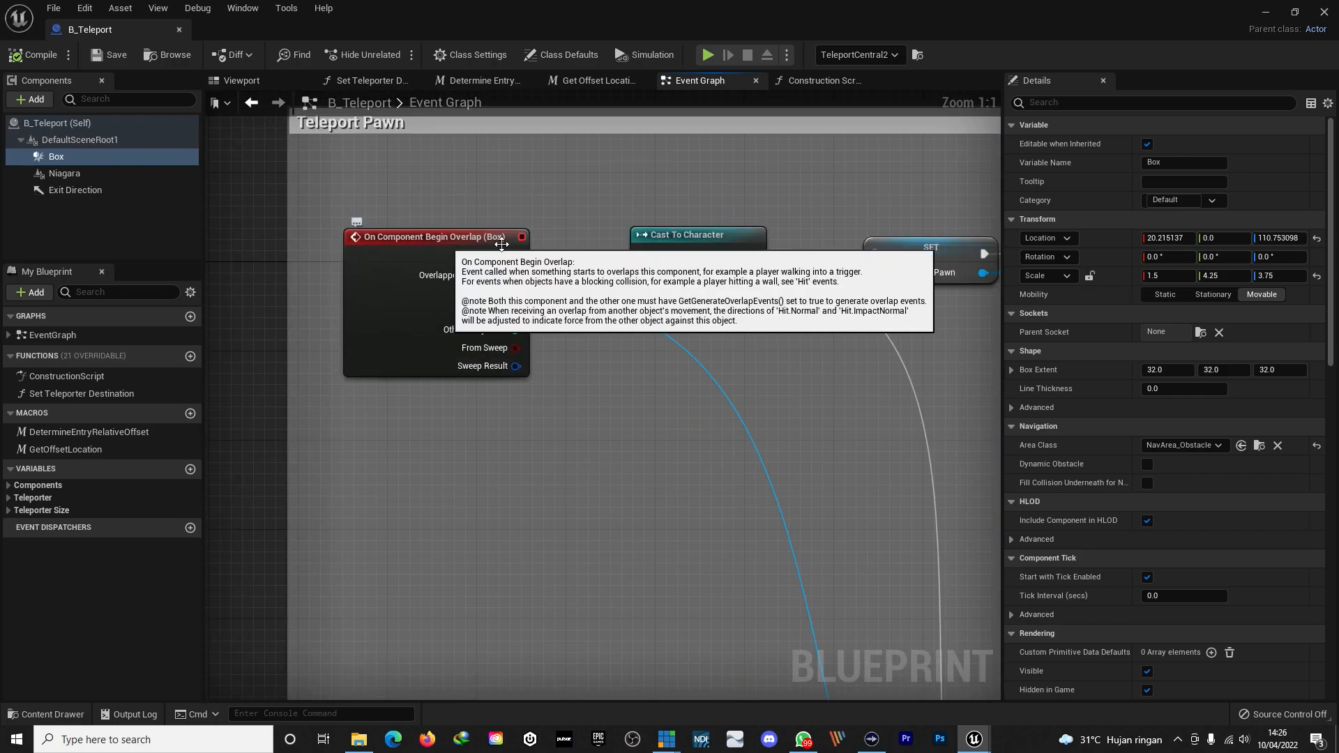
pyautogui.moveTo(733, 150); pyautogui.dragTo(530, 250, button='right')
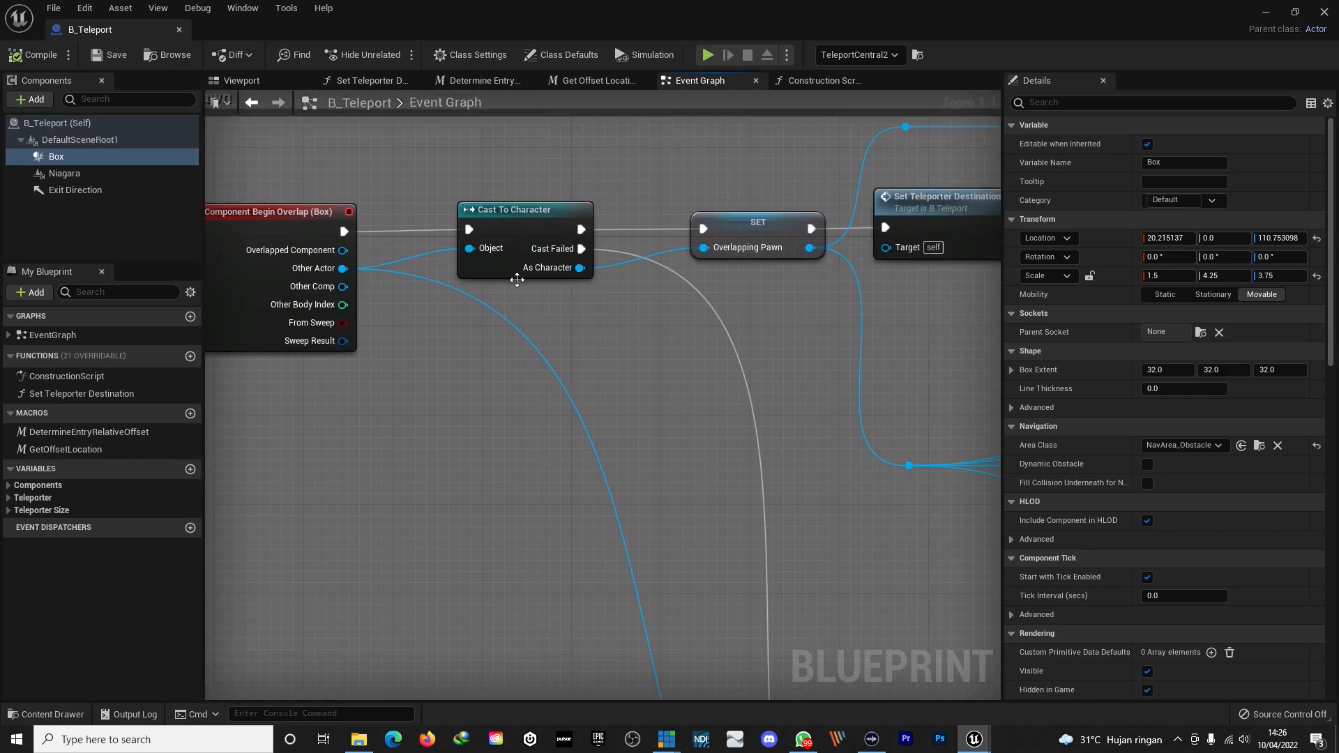
pyautogui.moveTo(694, 358); pyautogui.dragTo(366, 275, button='right')
# - Follow the failed character cast to the Teleport Grenade section and read its comment and node chain
pyautogui.scroll(-3, 741, 444)
pyautogui.moveTo(780, 510); pyautogui.dragTo(634, 223, button='right')
pyautogui.moveTo(818, 470); pyautogui.dragTo(437, 418, button='right')
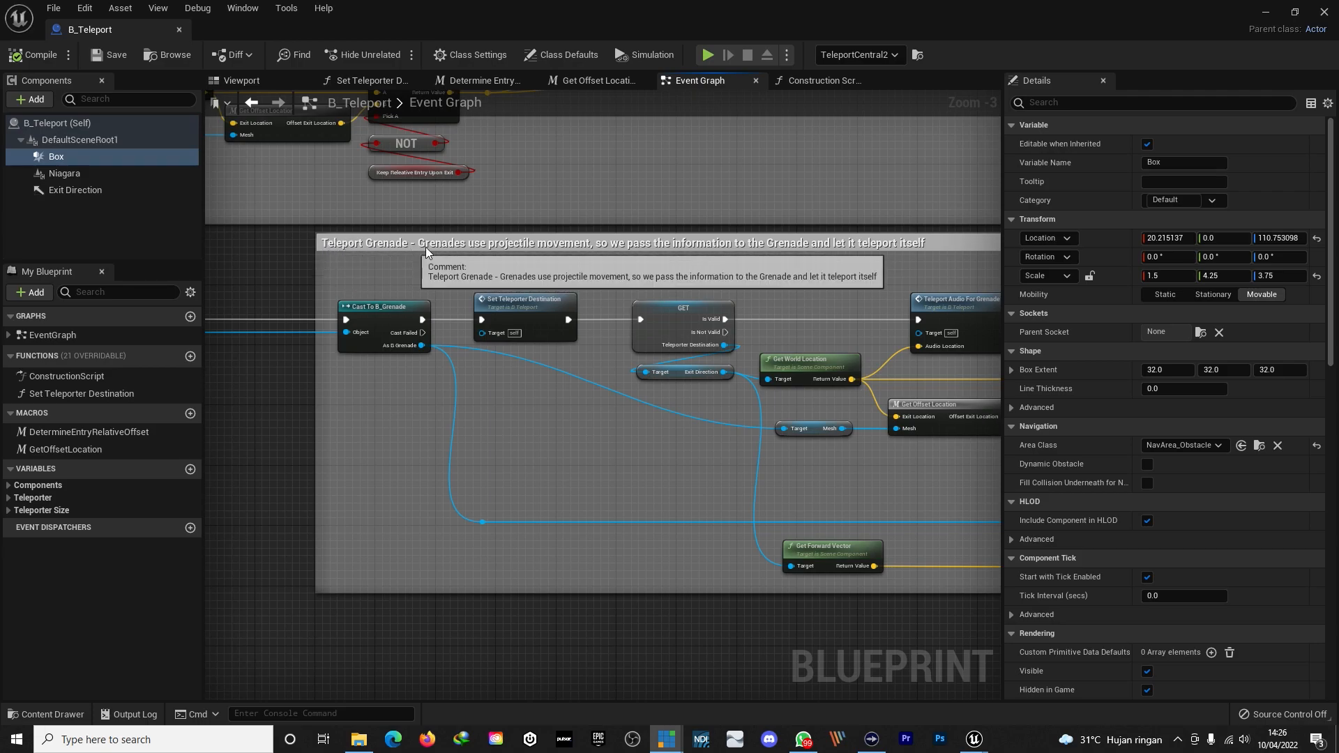
pyautogui.scroll(1, 405, 260)
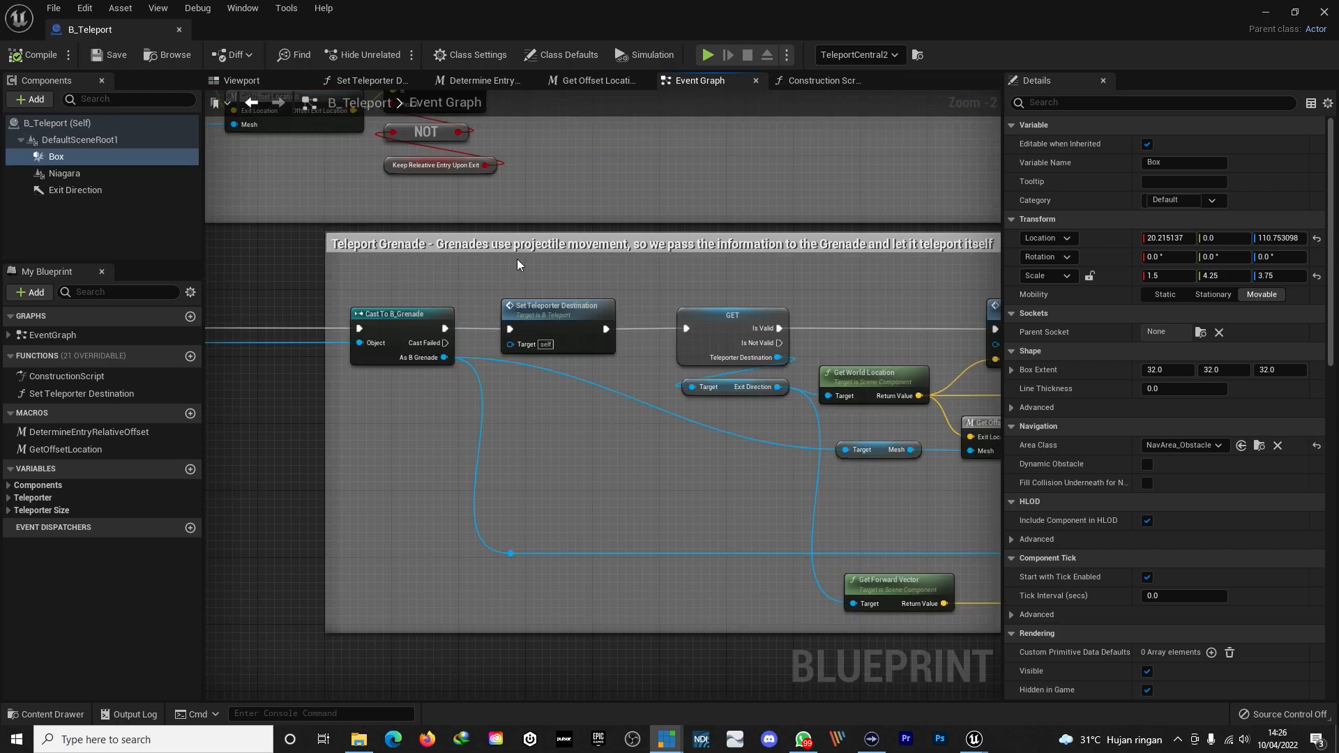
pyautogui.scroll(-2, 517, 259)
# - Trace the Teleport Pawn logic through its Teleport, controller rotation and launch nodes, and return to the overlap event
pyautogui.moveTo(557, 456); pyautogui.dragTo(357, 645, button='right')
pyautogui.moveTo(843, 313); pyautogui.dragTo(532, 438, button='right')
pyautogui.moveTo(943, 340); pyautogui.dragTo(919, 341, button='right')
pyautogui.scroll(3, 700, 283)
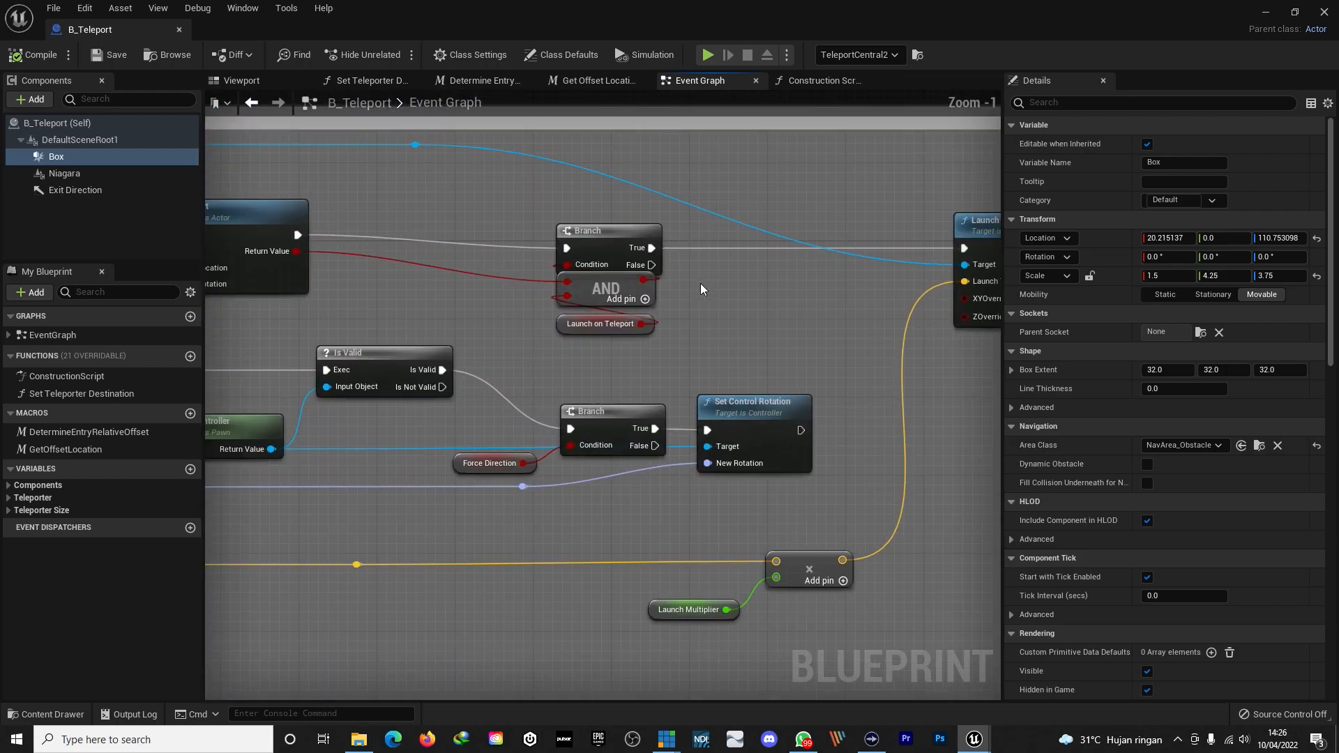
pyautogui.moveTo(586, 300); pyautogui.dragTo(1070, 312, button='right')
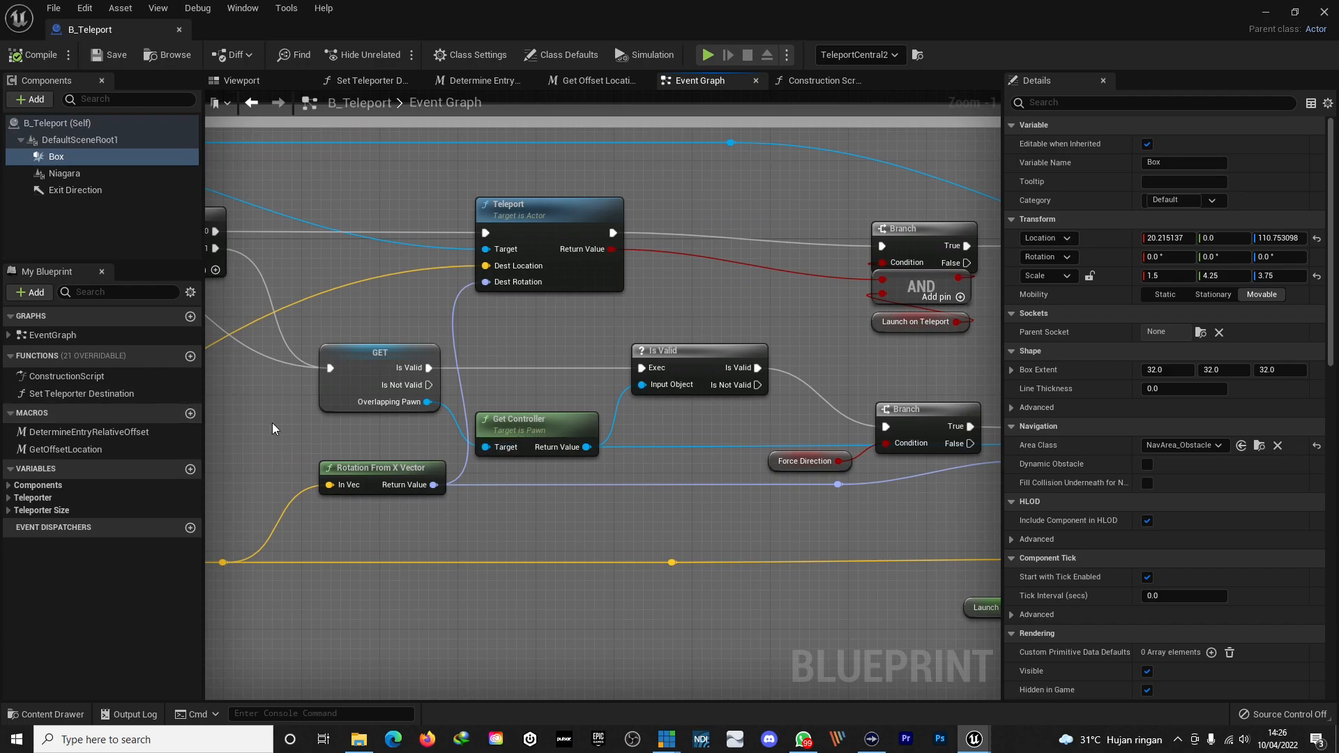
pyautogui.moveTo(272, 423); pyautogui.dragTo(687, 364, button='right')
pyautogui.moveTo(362, 357); pyautogui.dragTo(712, 445, button='right')
pyautogui.moveTo(452, 527); pyautogui.dragTo(1012, 330, button='right')
pyautogui.moveTo(349, 479); pyautogui.dragTo(728, 645, button='right')
pyautogui.scroll(-1, 728, 645)
pyautogui.scroll(-1, 442, 470)
pyautogui.scroll(-1, 617, 499)
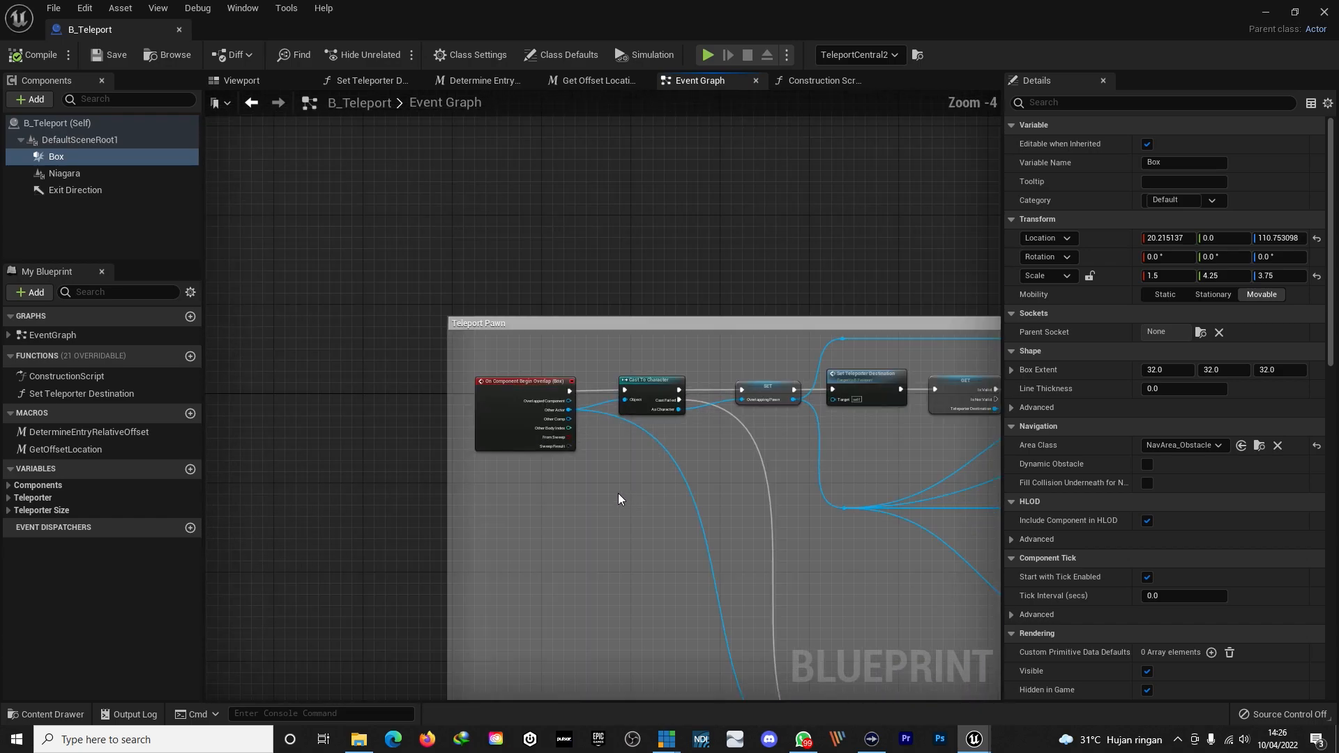
# - Go through the Teleport Pawn node chain once more, starting from the overlap event
pyautogui.moveTo(685, 492); pyautogui.dragTo(444, 386, button='right')
pyautogui.moveTo(628, 482); pyautogui.dragTo(532, 416, button='right')
pyautogui.moveTo(766, 356); pyautogui.dragTo(614, 514, button='right')
pyautogui.moveTo(475, 500); pyautogui.dragTo(878, 491, button='right')
pyautogui.moveTo(287, 541); pyautogui.dragTo(747, 575, button='right')
pyautogui.moveTo(540, 602); pyautogui.dragTo(370, 475, button='right')
pyautogui.moveTo(695, 553); pyautogui.dragTo(433, 605, button='right')
pyautogui.moveTo(680, 586); pyautogui.dragTo(535, 587, button='right')
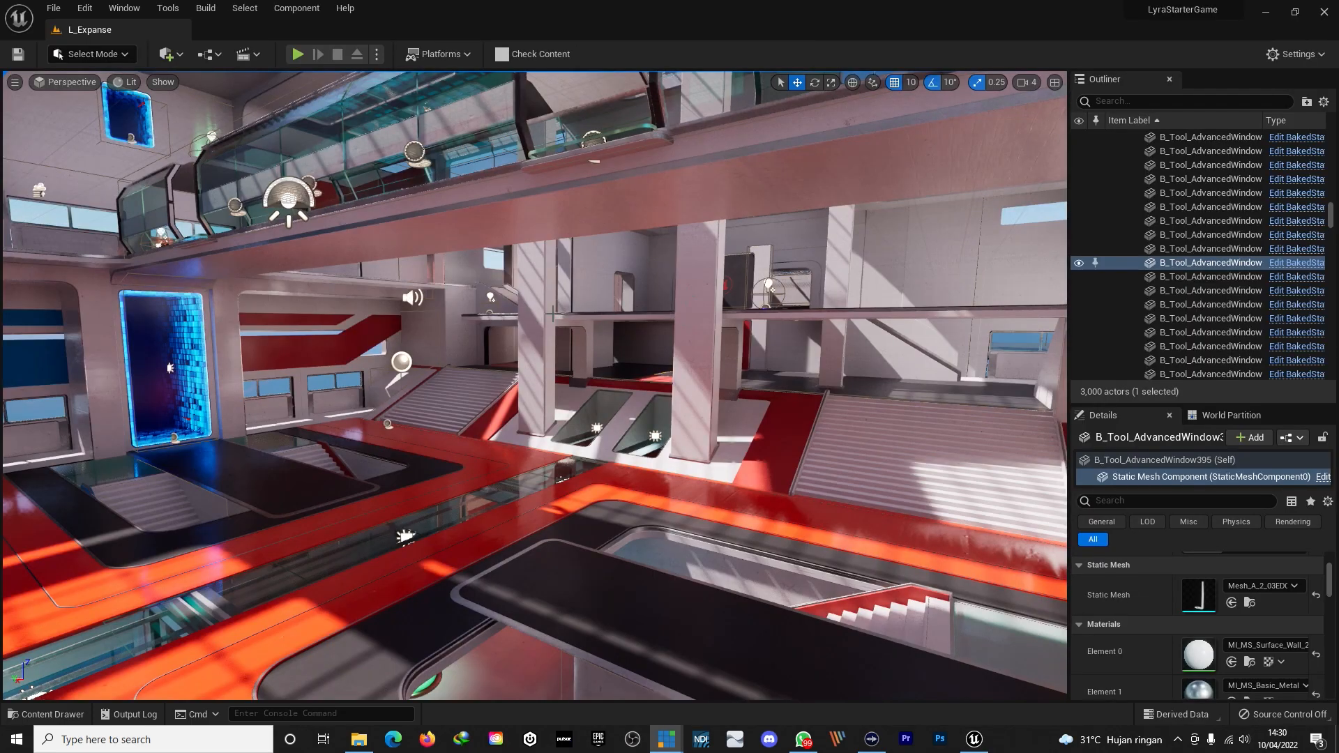
# - Filter the L_Expanse actors by "light" and select the DirLight directional light in the Lighting folder
pyautogui.moveTo(533, 311)
pyautogui.mouseDown(button='right')
pyautogui.moveTo(641, 334)
pyautogui.moveTo(617, 335)
pyautogui.moveTo(542, 287)
pyautogui.moveTo(585, 343)
pyautogui.moveTo(598, 318)
pyautogui.moveTo(538, 331)
pyautogui.moveTo(517, 318)
pyautogui.mouseUp(button='right')
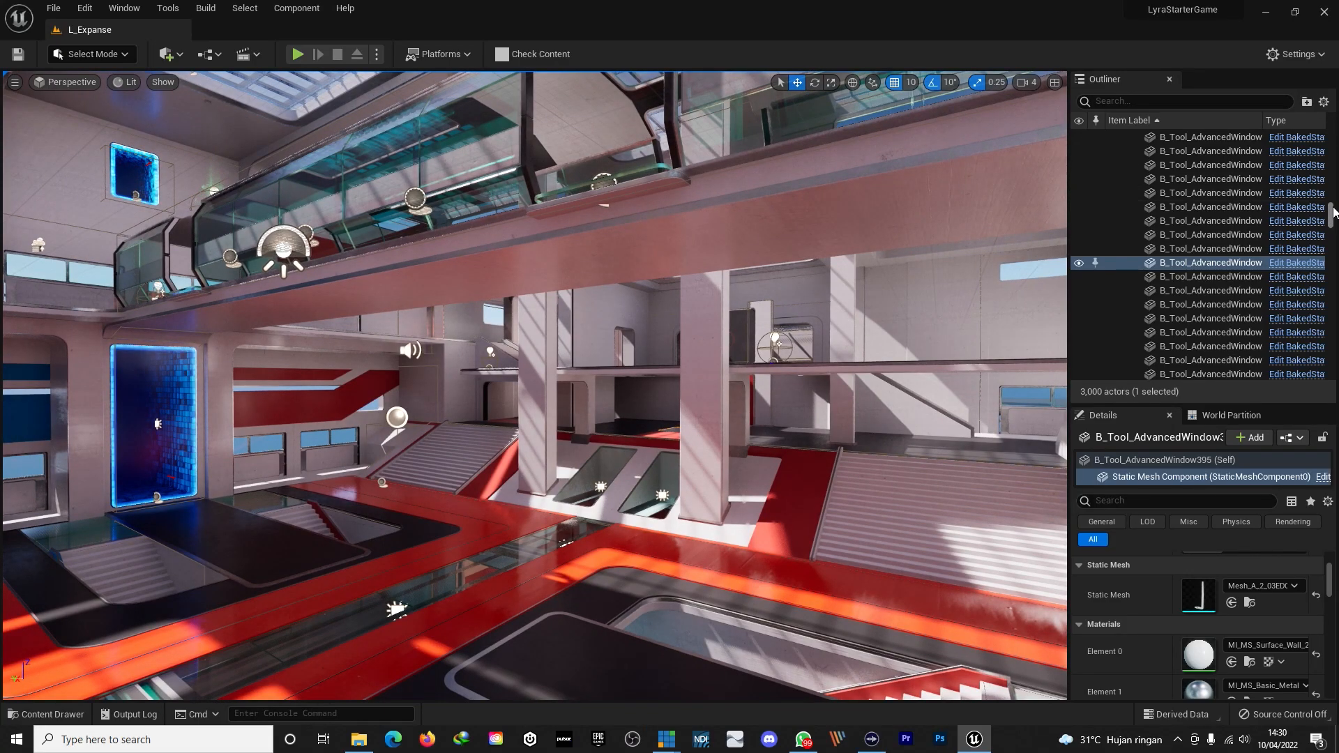
pyautogui.moveTo(1330, 212); pyautogui.dragTo(1329, 136)
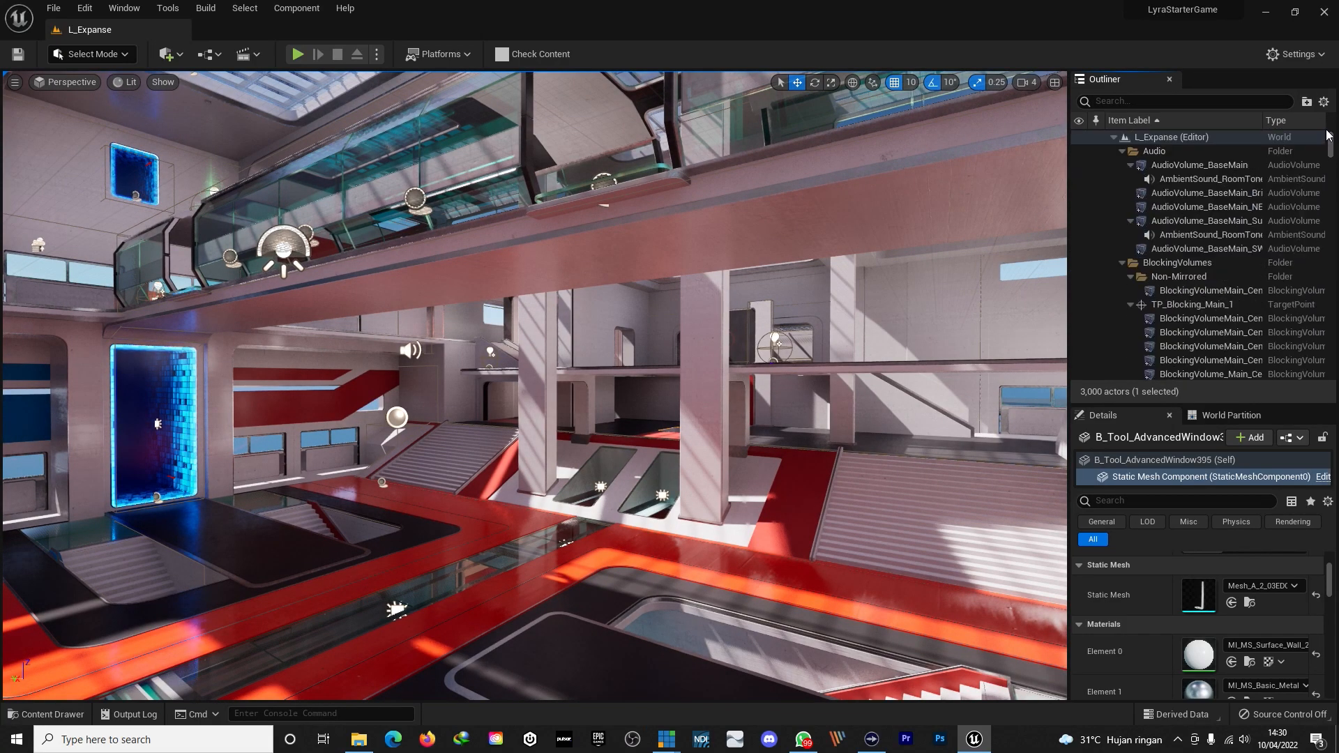
pyautogui.scroll(-6, 1223, 222)
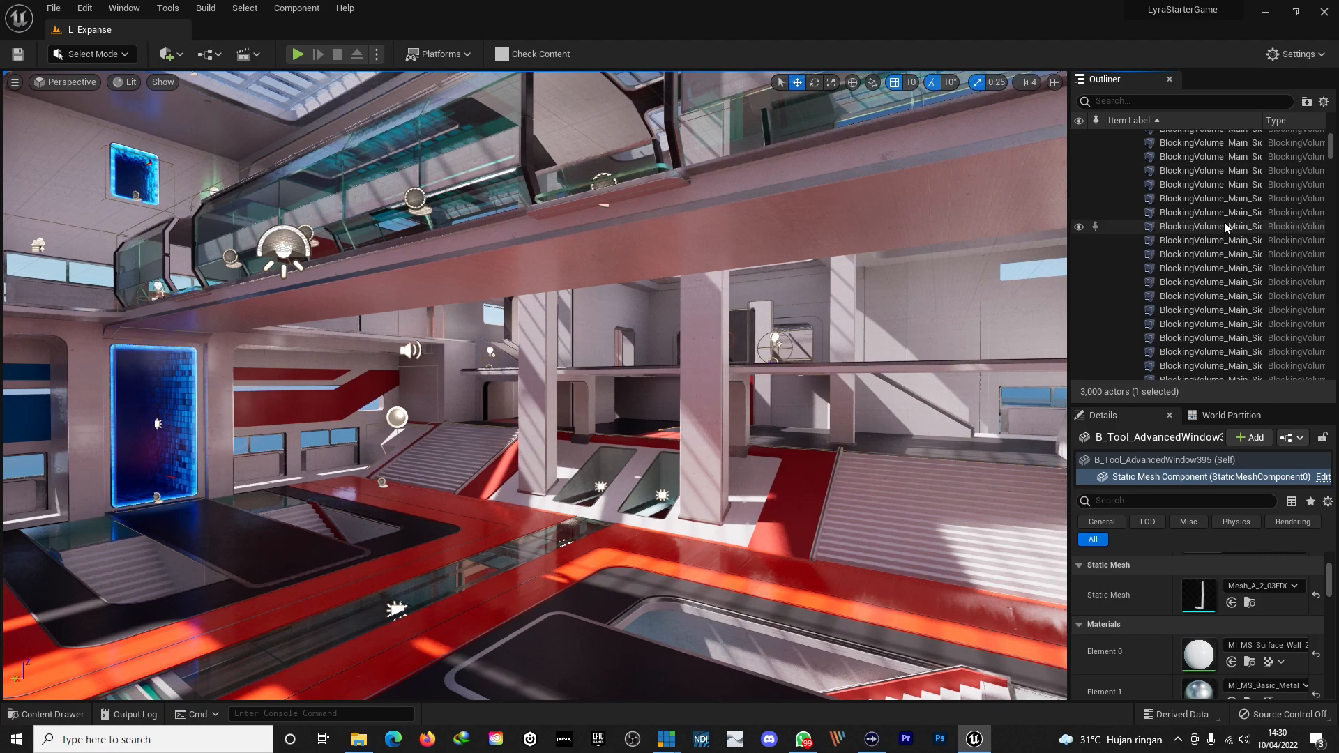
pyautogui.scroll(6, 1224, 222)
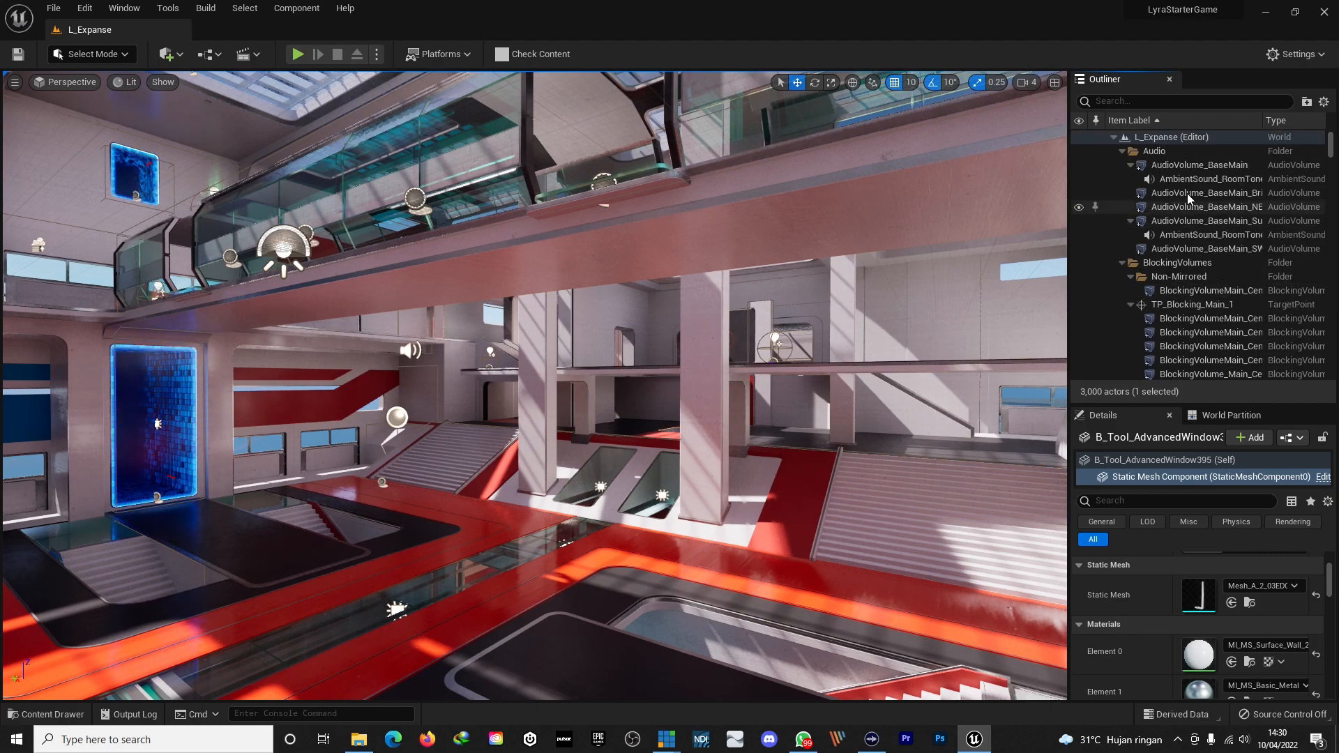
pyautogui.write('light')
pyautogui.scroll(3, 1194, 242)
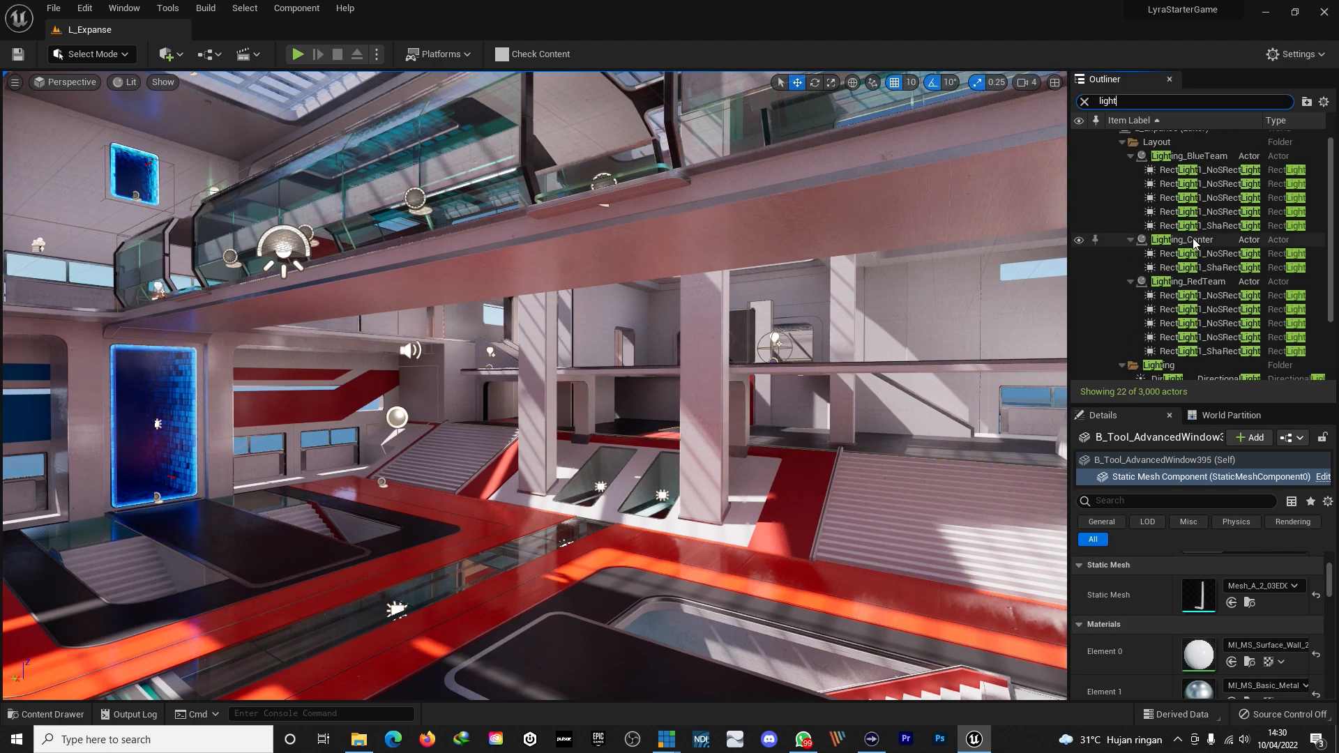
pyautogui.scroll(-3, 1252, 167)
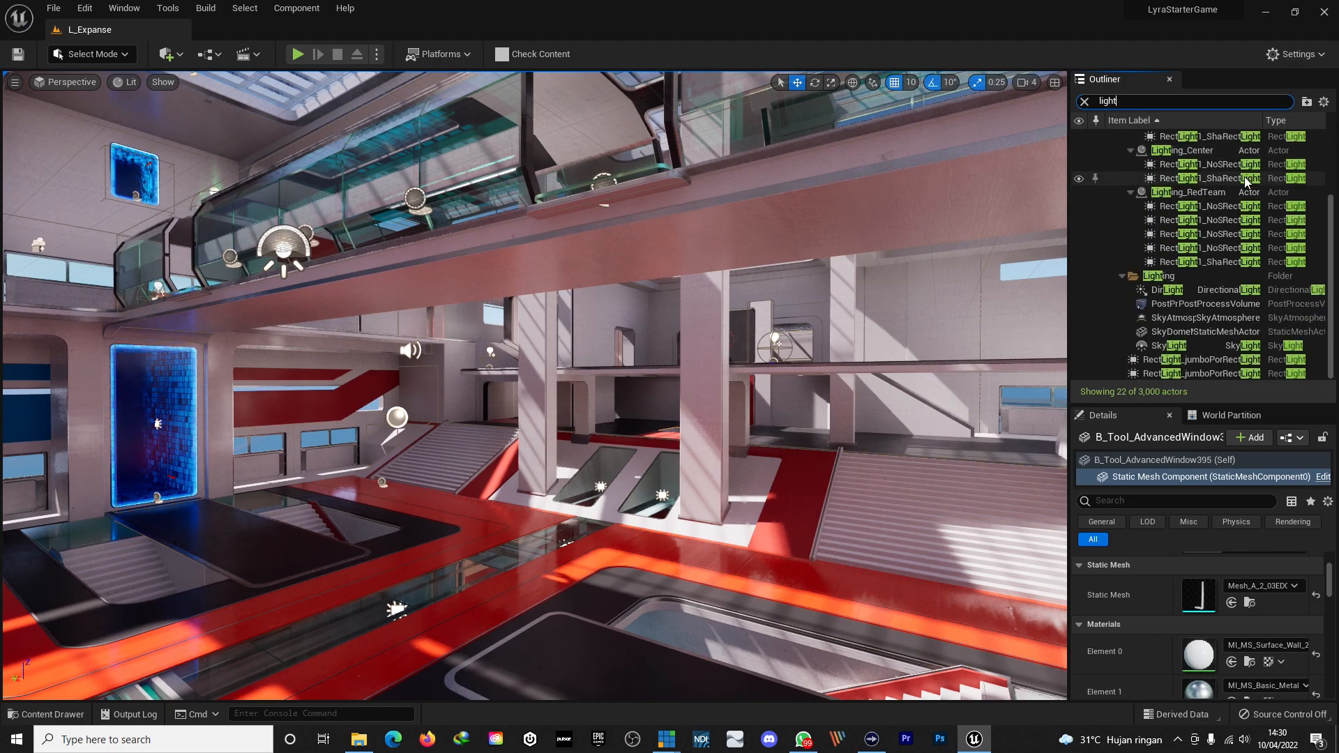
pyautogui.click(1195, 293)
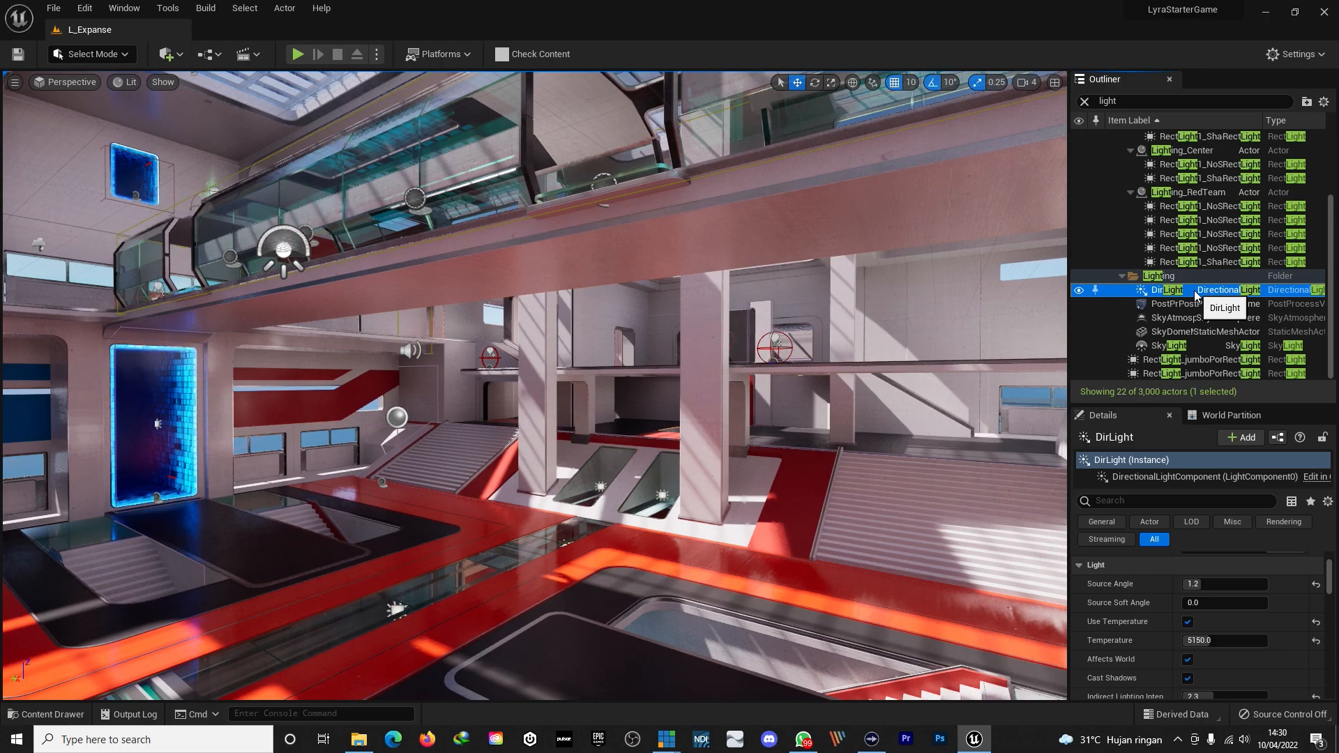
# - Focus on DirLight and rotate it to a horizontal direction to give the level a dusk sky
pyautogui.moveTo(597, 362); pyautogui.dragTo(656, 358, button='right')
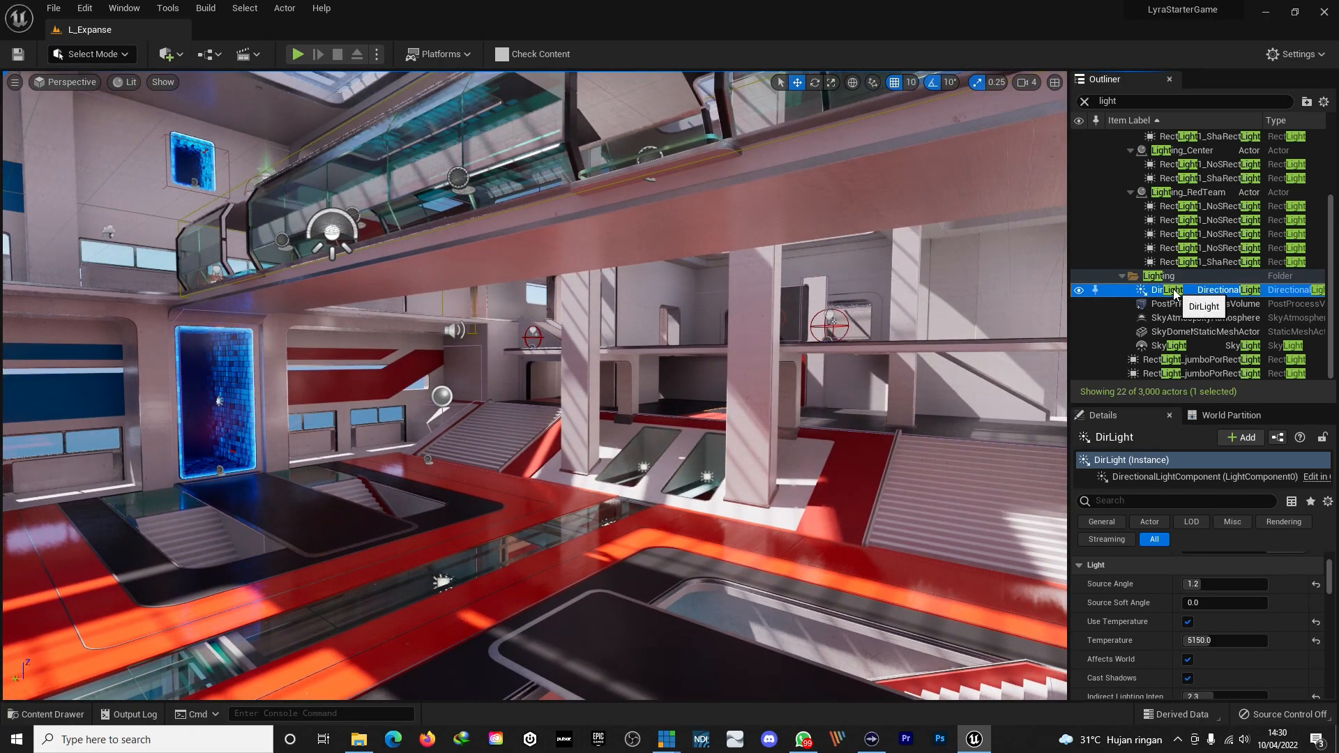
pyautogui.press('f')
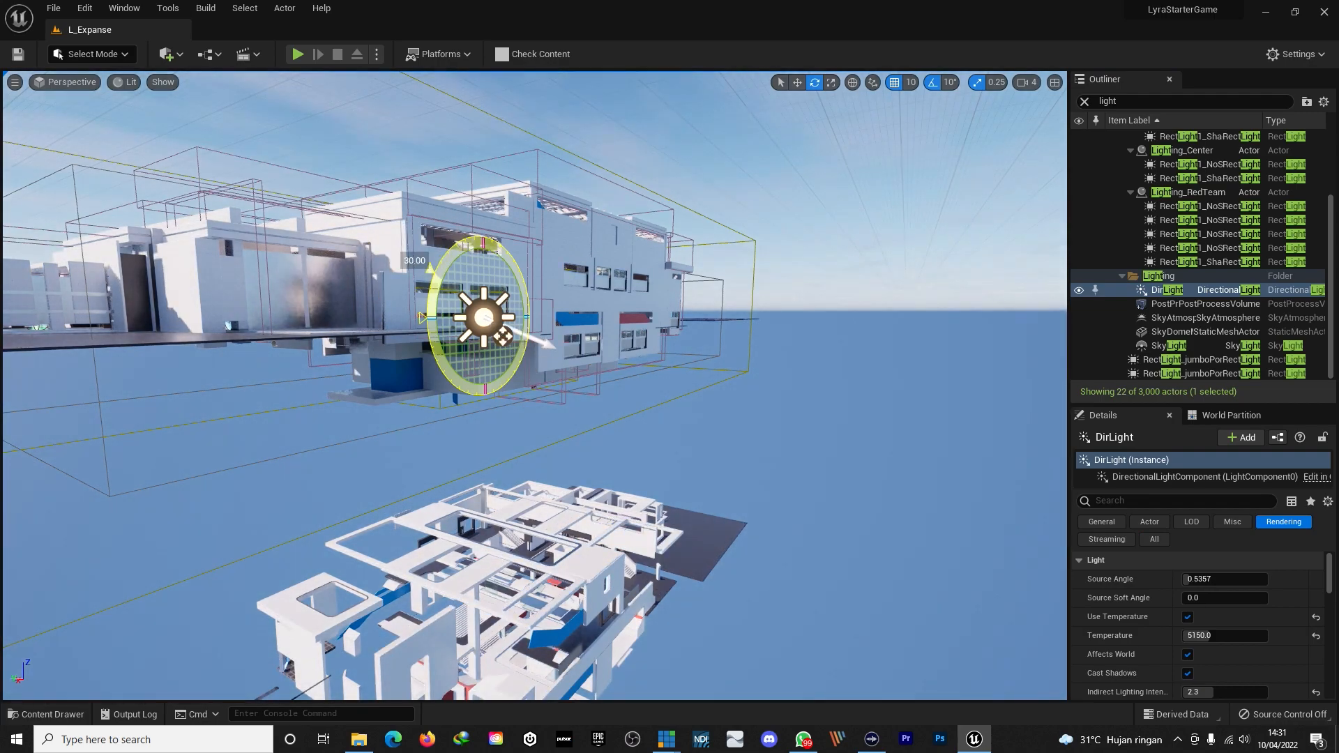
pyautogui.moveTo(431, 268)
pyautogui.mouseDown()
pyautogui.moveTo(423, 302)
pyautogui.moveTo(441, 247)
pyautogui.moveTo(484, 231)
pyautogui.moveTo(521, 268)
pyautogui.moveTo(527, 337)
pyautogui.moveTo(511, 384)
pyautogui.moveTo(455, 399)
pyautogui.mouseUp()
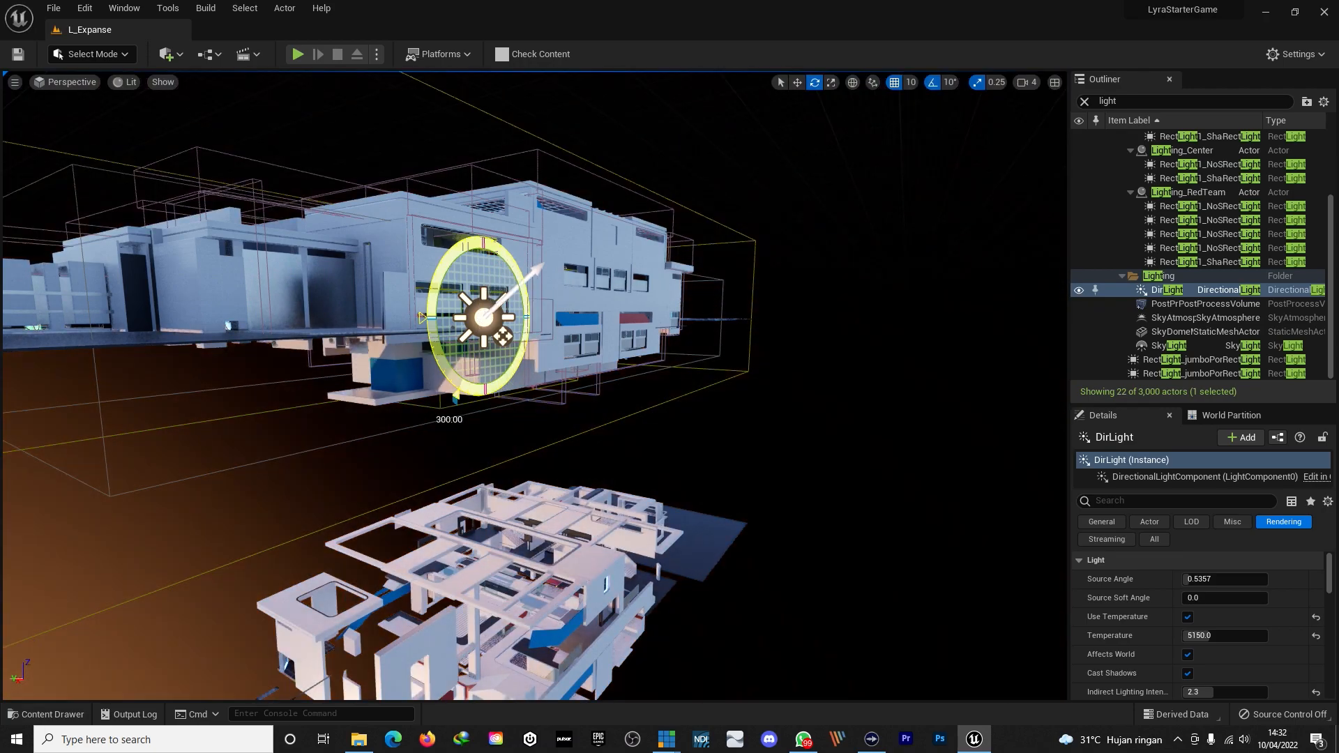
pyautogui.moveTo(427, 349)
pyautogui.mouseDown()
pyautogui.moveTo(423, 328)
pyautogui.moveTo(432, 366)
pyautogui.moveTo(424, 318)
pyautogui.mouseUp()
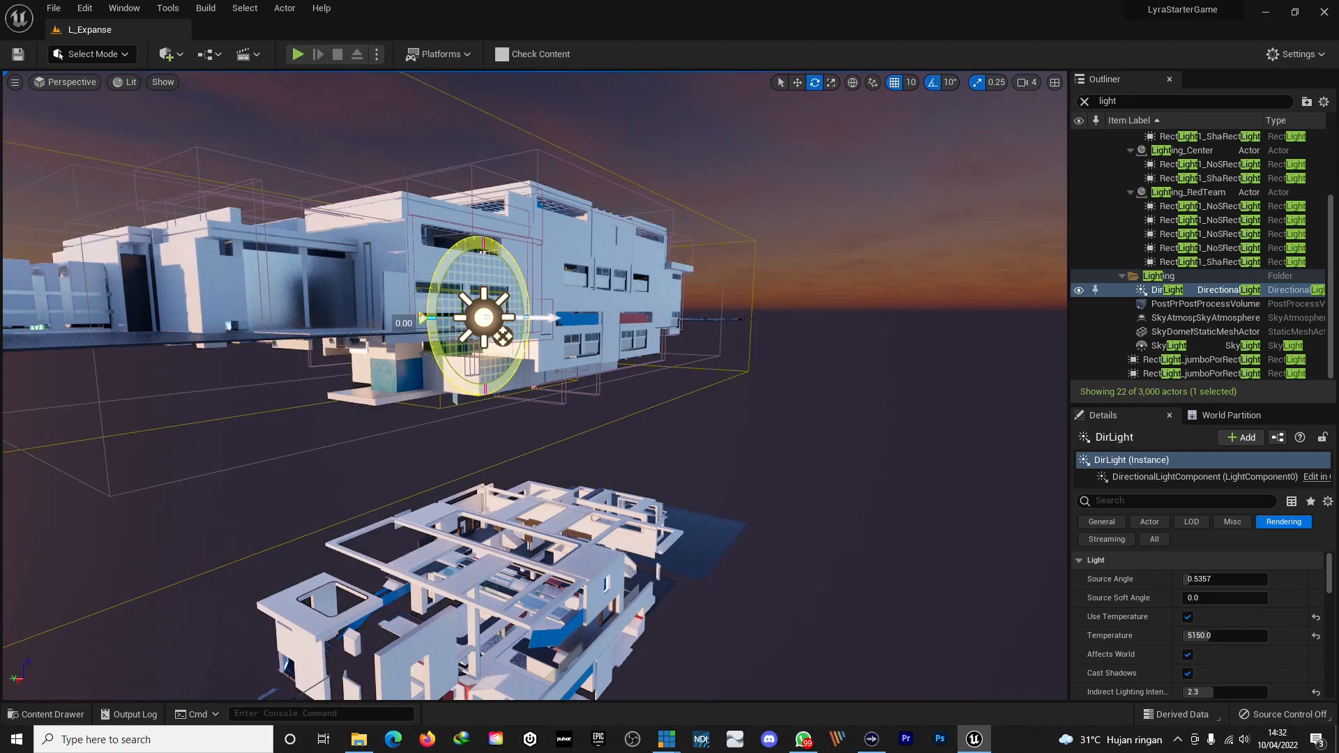
# - Fly back through the L_Expanse interior and inspect the dusk lighting on the portals, columns, windows and stairs
pyautogui.moveTo(252, 599); pyautogui.dragTo(212, 593, button='right')
pyautogui.press('w')
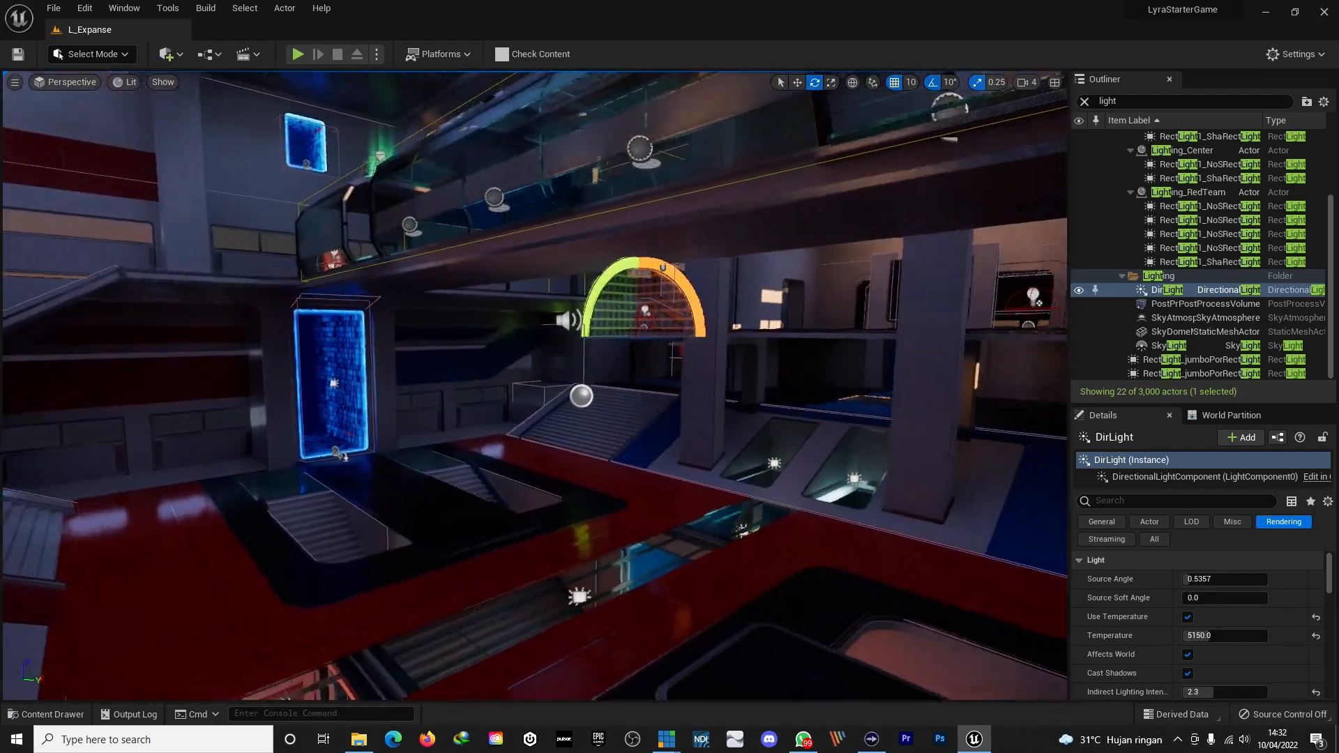
pyautogui.moveTo(209, 244); pyautogui.dragTo(506, 254, button='right')
pyautogui.press('s')
pyautogui.press('s')
pyautogui.moveTo(528, 509)
pyautogui.mouseDown(button='right')
pyautogui.moveTo(502, 474)
pyautogui.moveTo(496, 558)
pyautogui.moveTo(528, 509)
pyautogui.moveTo(536, 464)
pyautogui.moveTo(539, 502)
pyautogui.mouseUp(button='right')
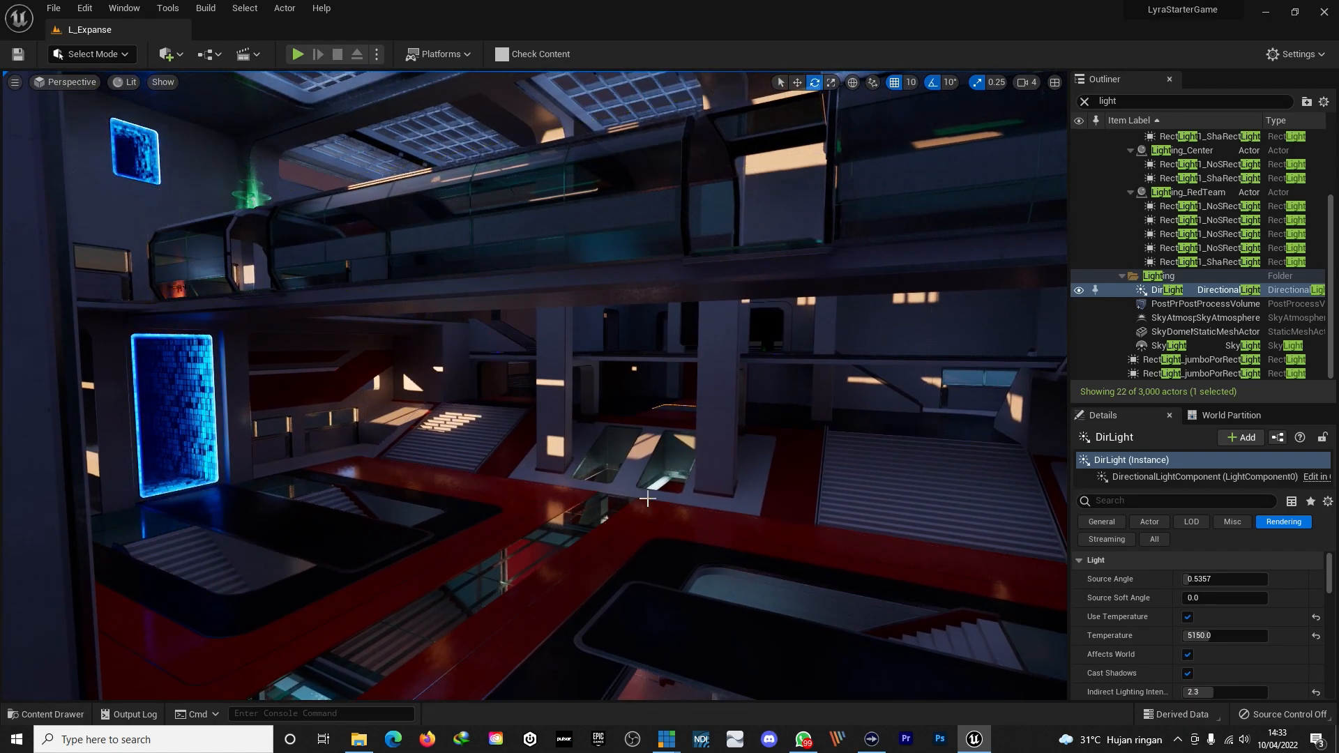
pyautogui.moveTo(647, 498); pyautogui.dragTo(837, 499, button='right')
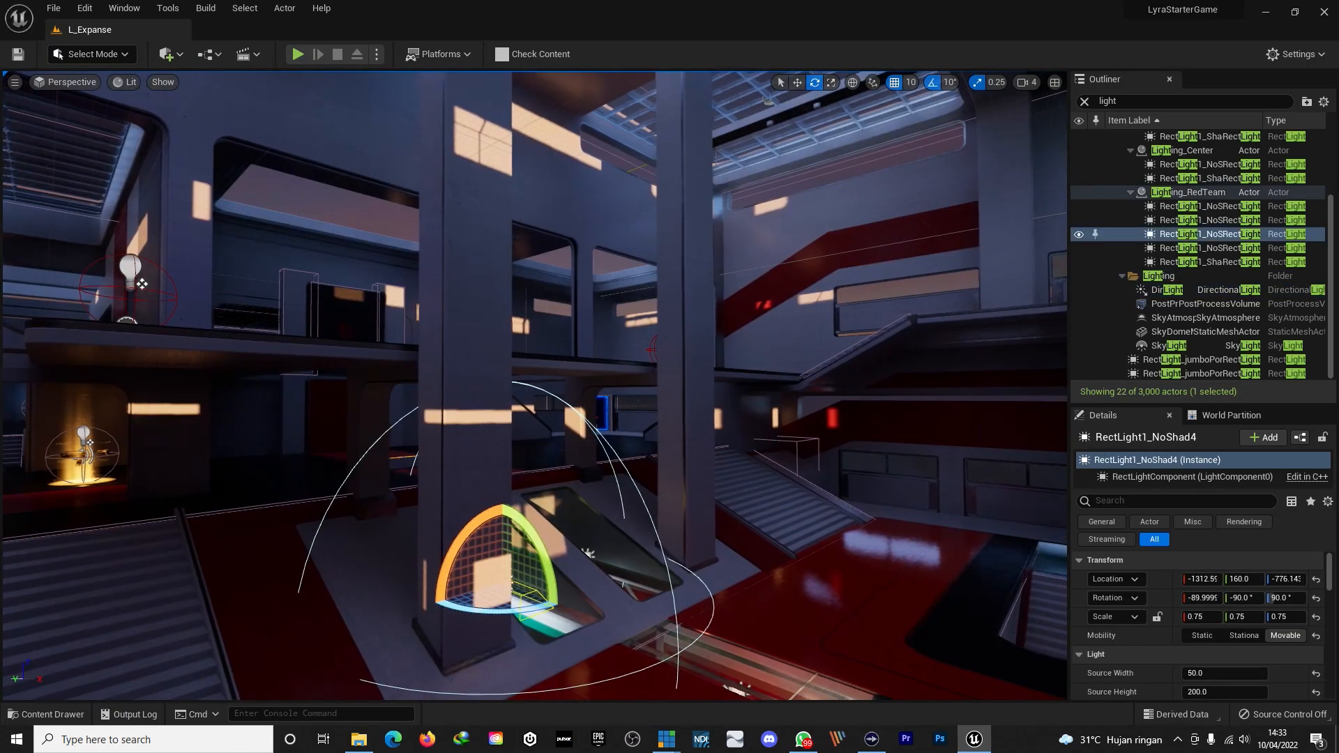
pyautogui.moveTo(729, 559); pyautogui.dragTo(701, 559, button='right')
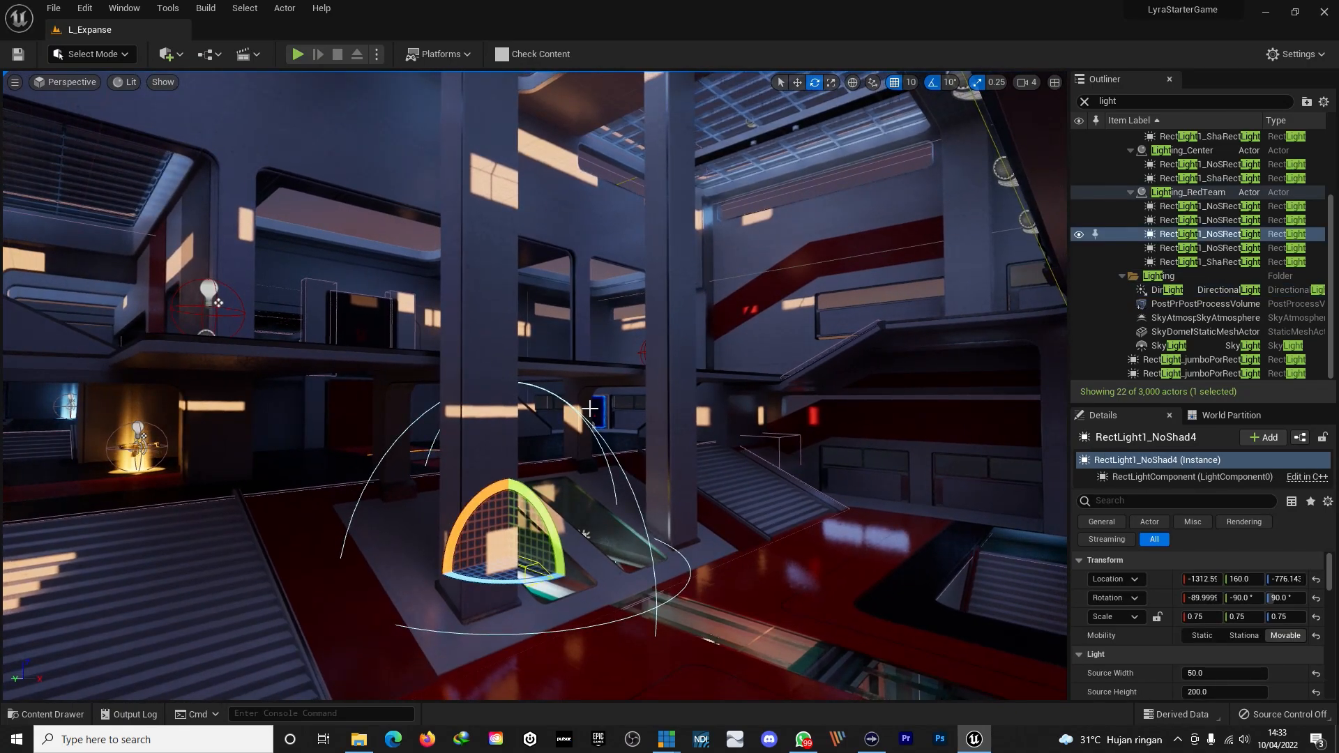
pyautogui.moveTo(474, 337); pyautogui.dragTo(791, 281, button='right')
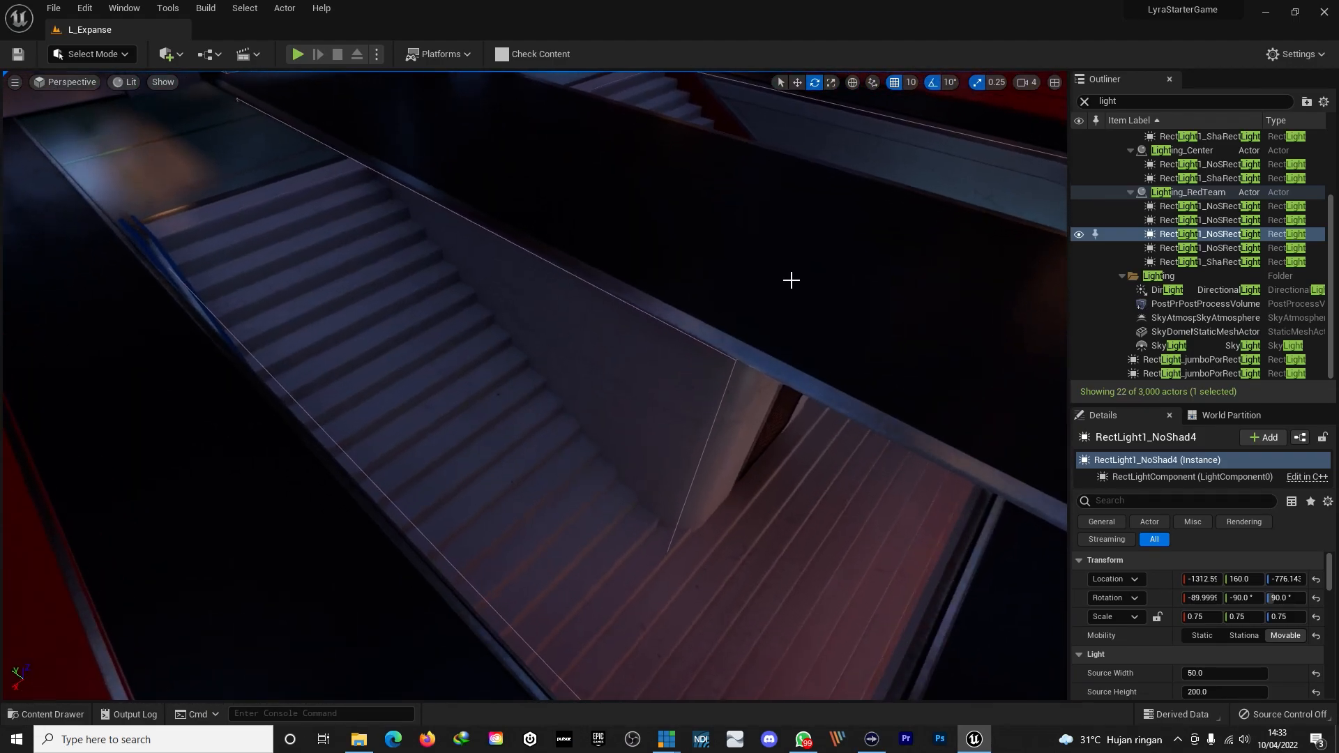
# - Select the black B_Tool_Panel_BGM548 panel beside the stairs and locate its Element 1 material in the project content
pyautogui.click(791, 280)
pyautogui.scroll(-3, 1129, 586)
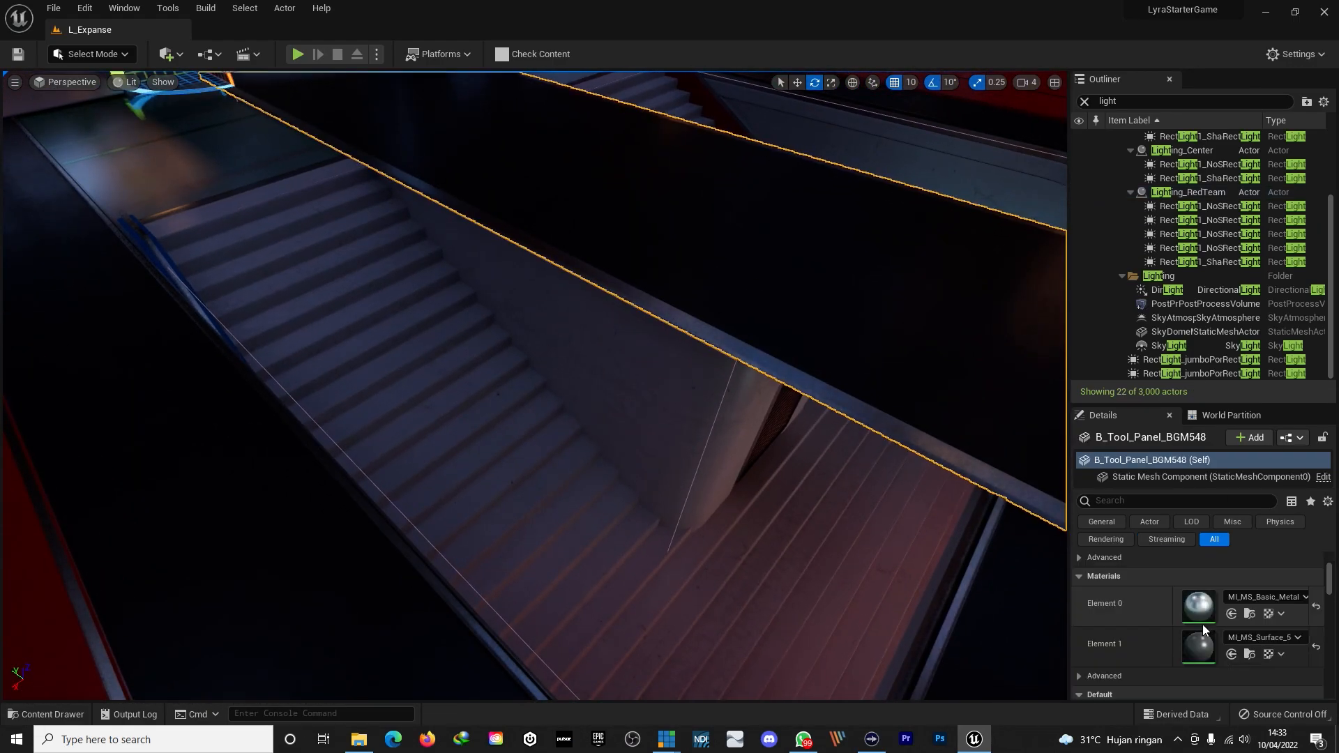
pyautogui.click(1266, 657)
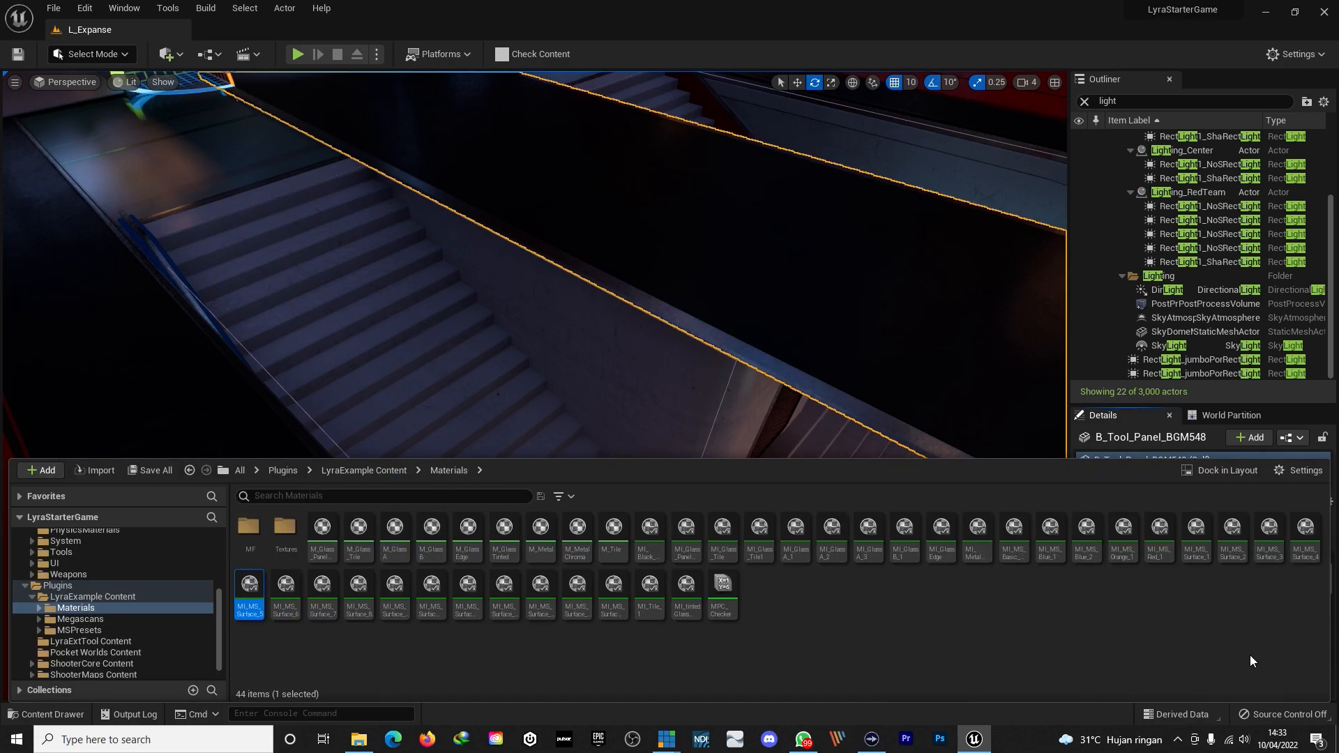
# - Create a new material named NEON in the LyraExample Content Materials folder
pyautogui.rightClick(810, 612)
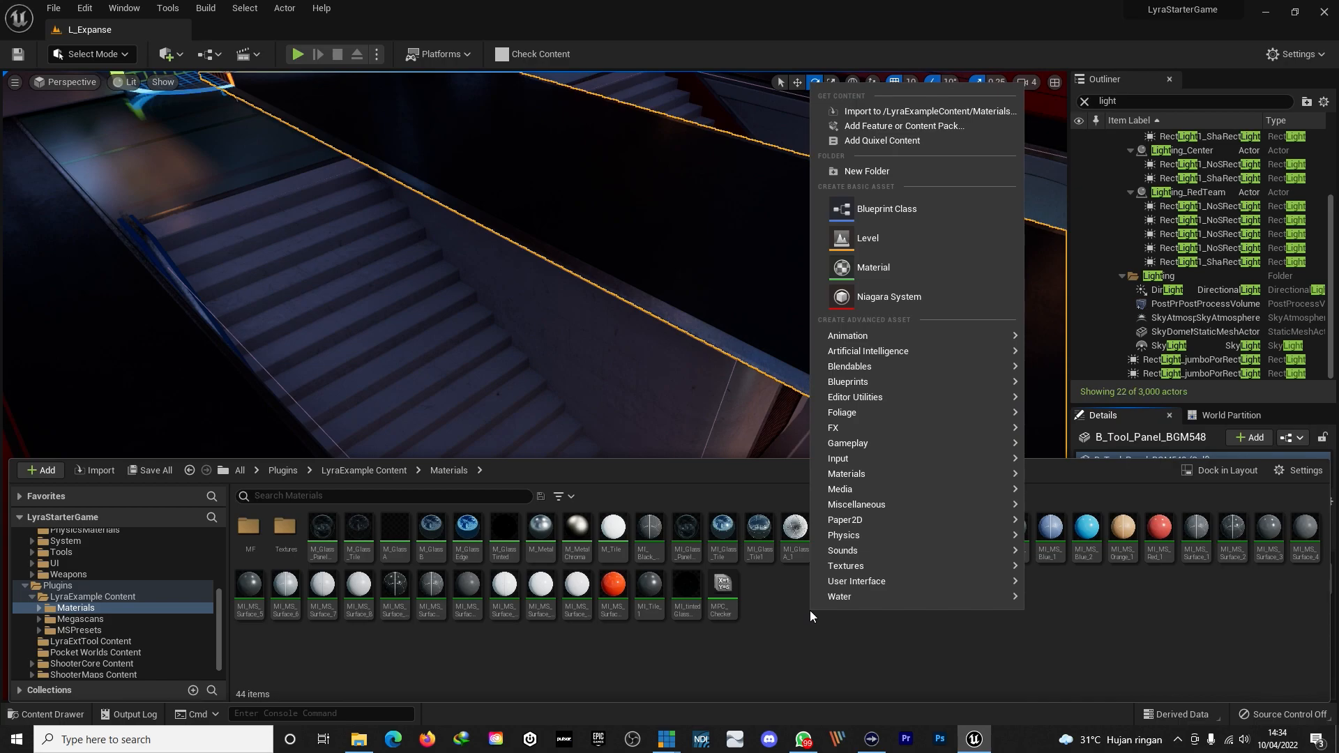
pyautogui.click(905, 263)
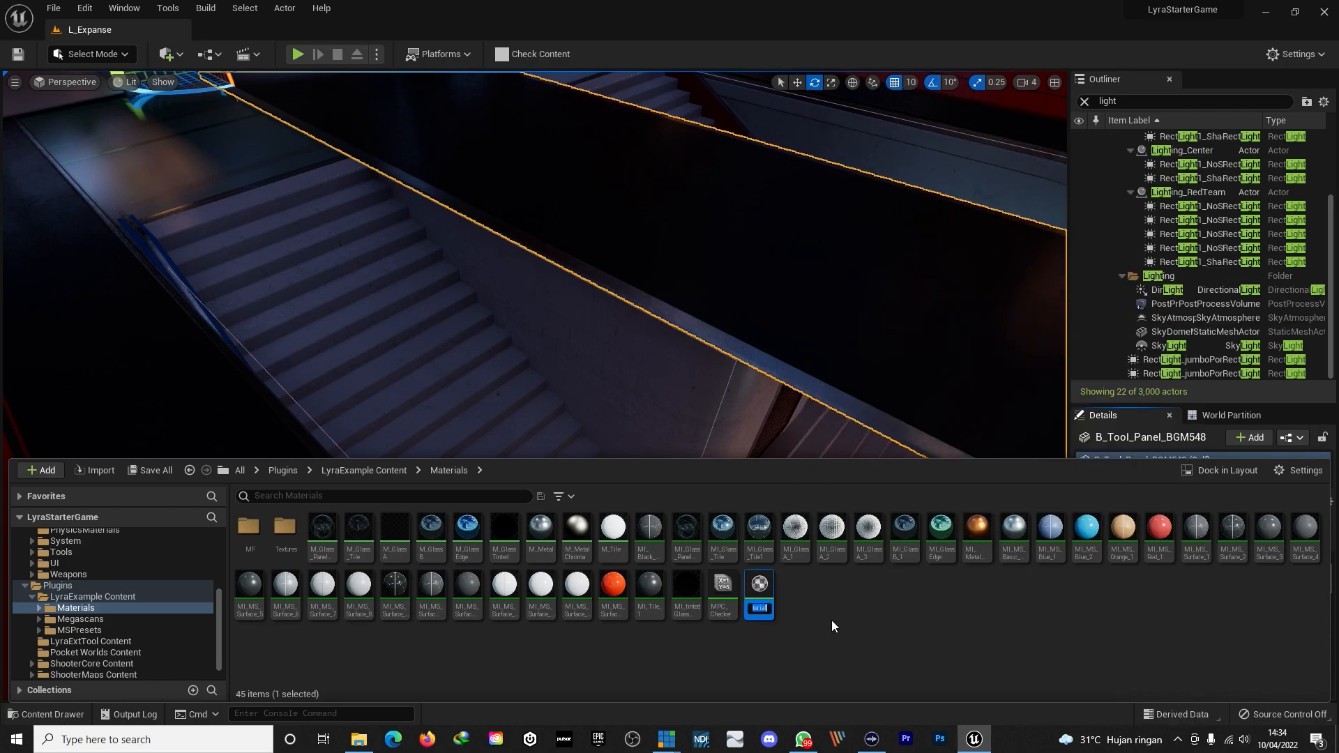
pyautogui.write('ON')
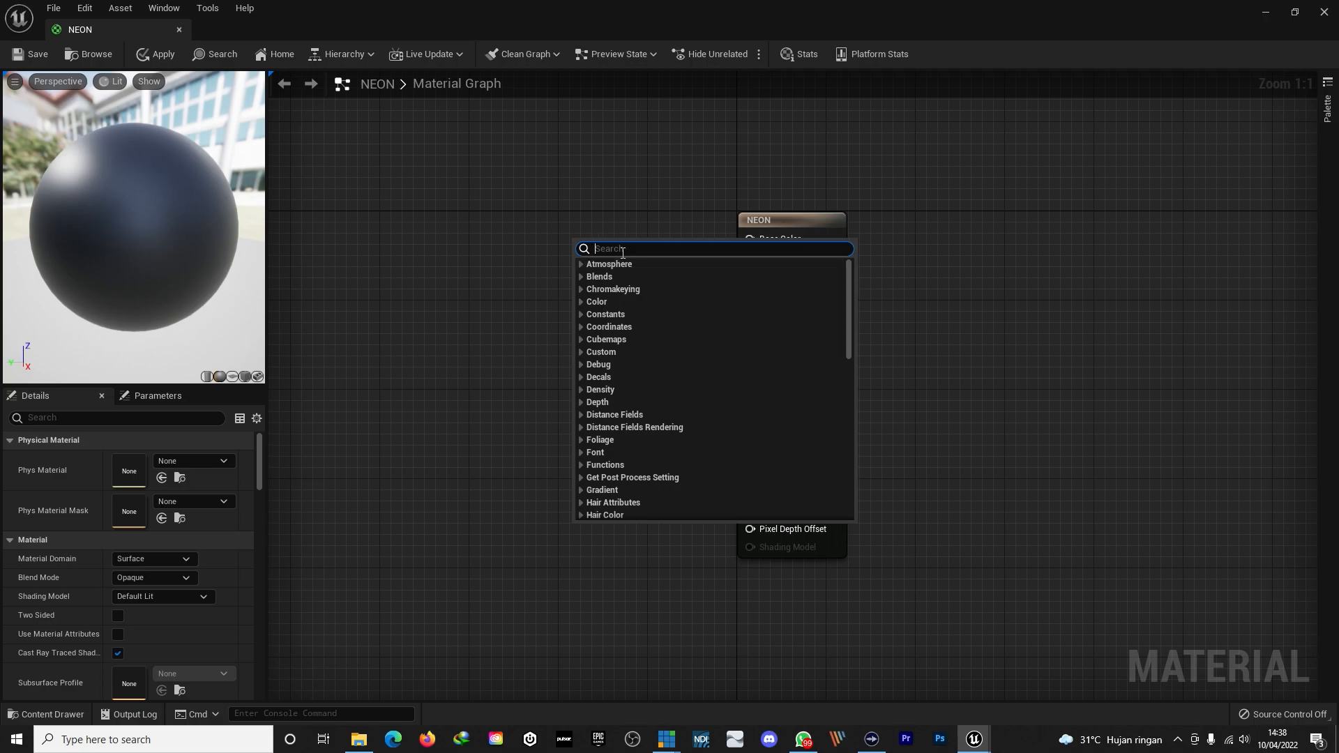
# - Add a Constant3Vector to the NEON material graph, connect it to Emissive Color, and move it closer to the material node
pyautogui.write('consta')
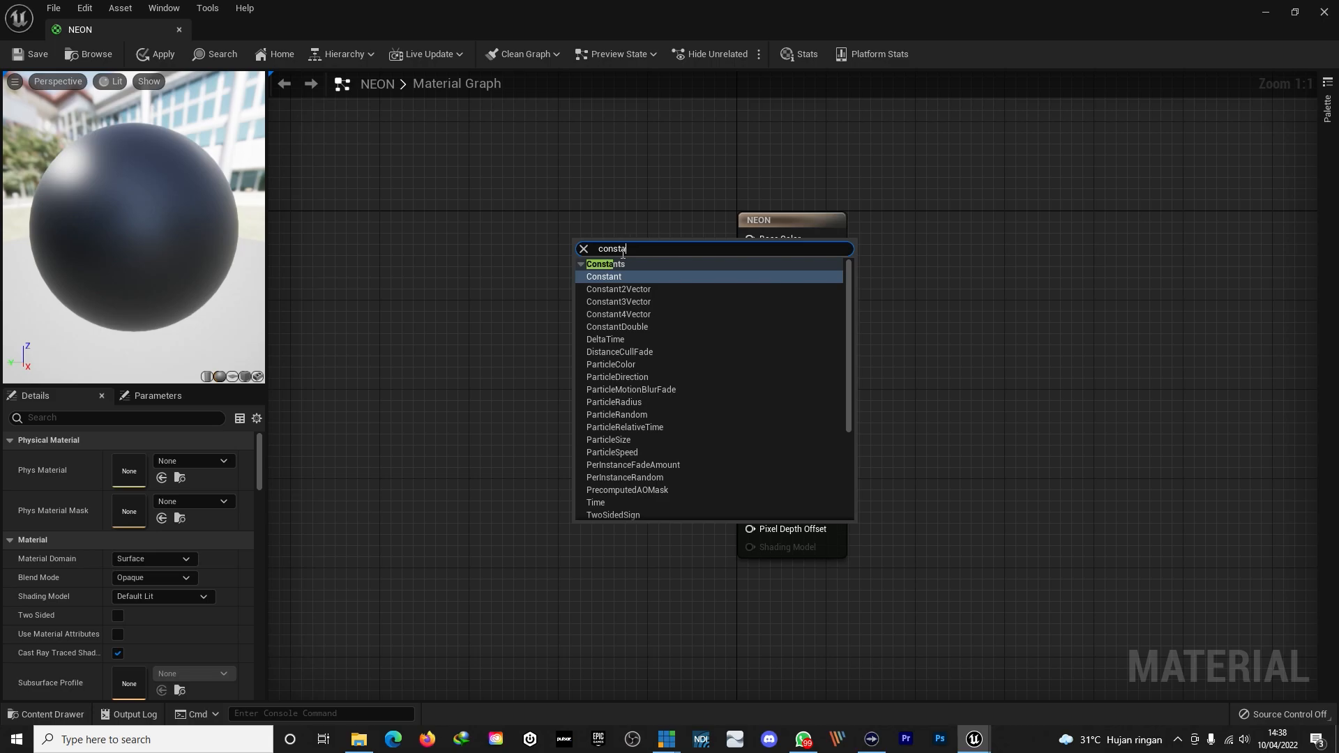
pyautogui.click(643, 301)
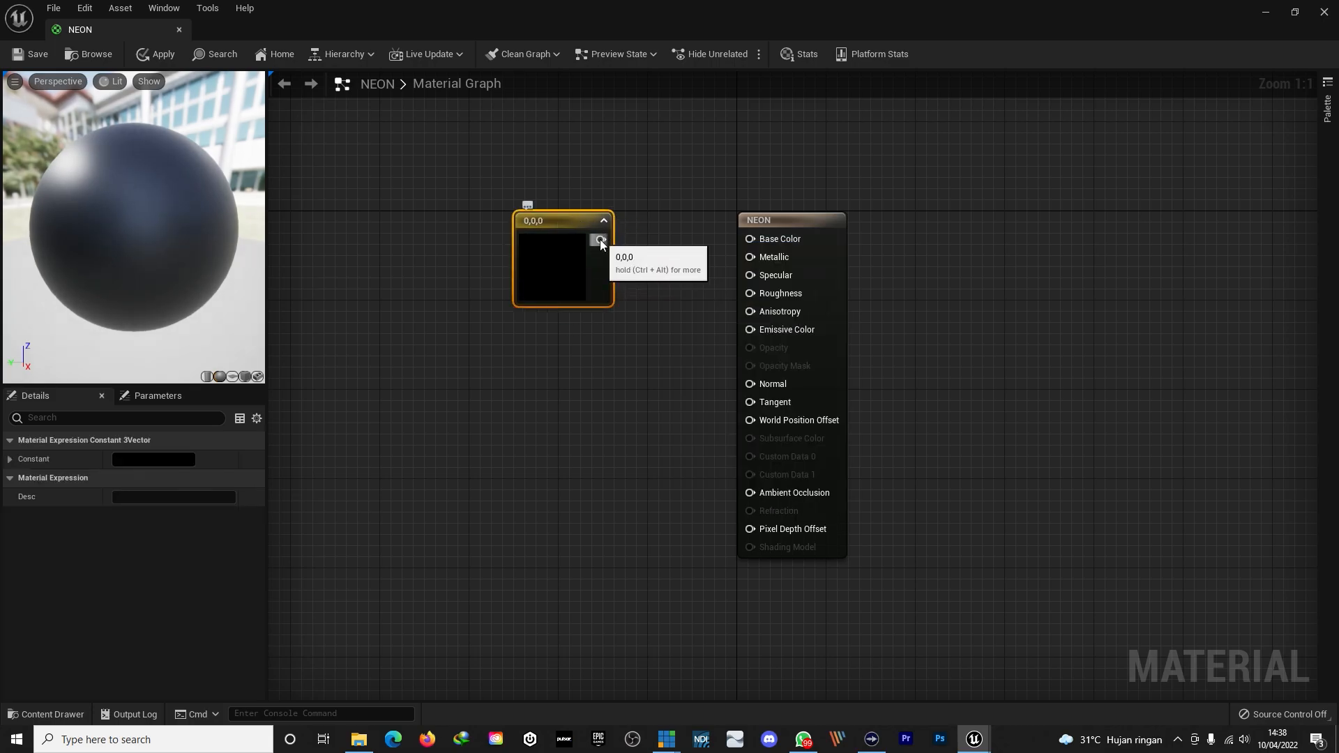
pyautogui.moveTo(738, 304); pyautogui.dragTo(755, 331)
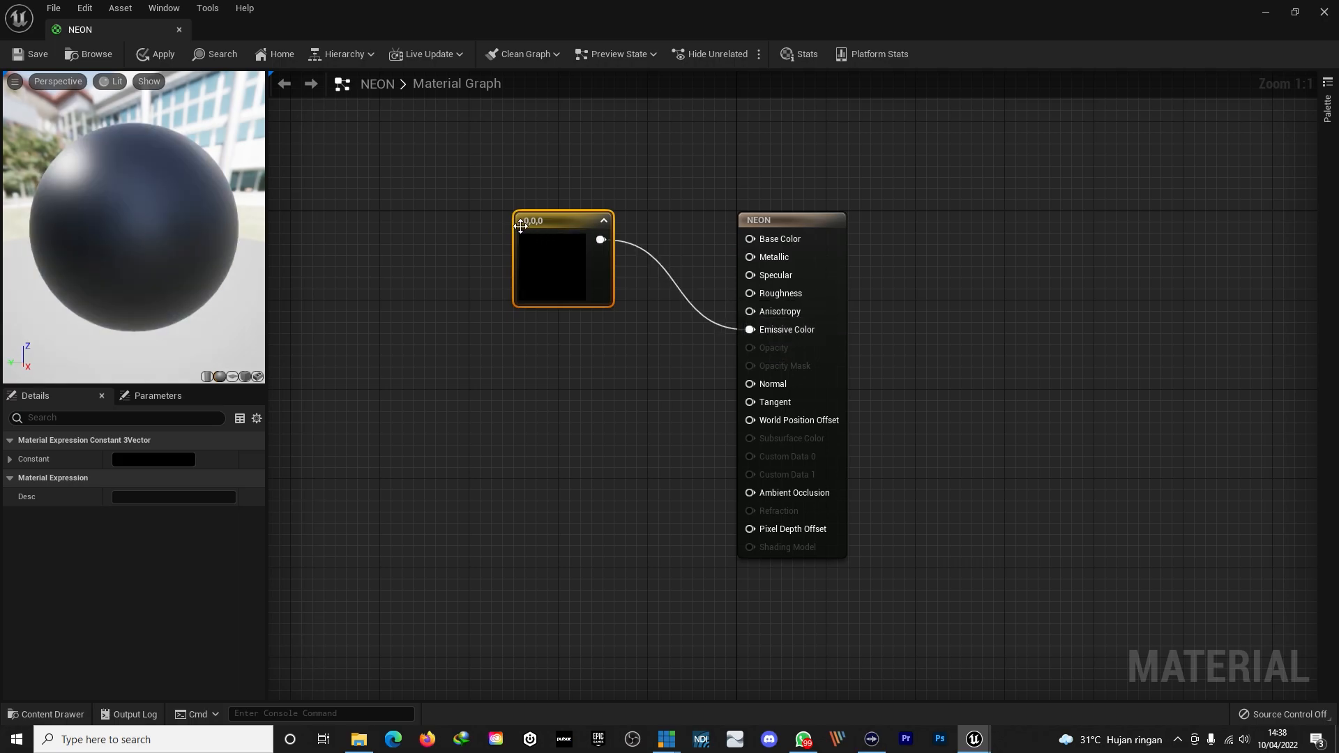
pyautogui.moveTo(564, 218); pyautogui.dragTo(597, 206)
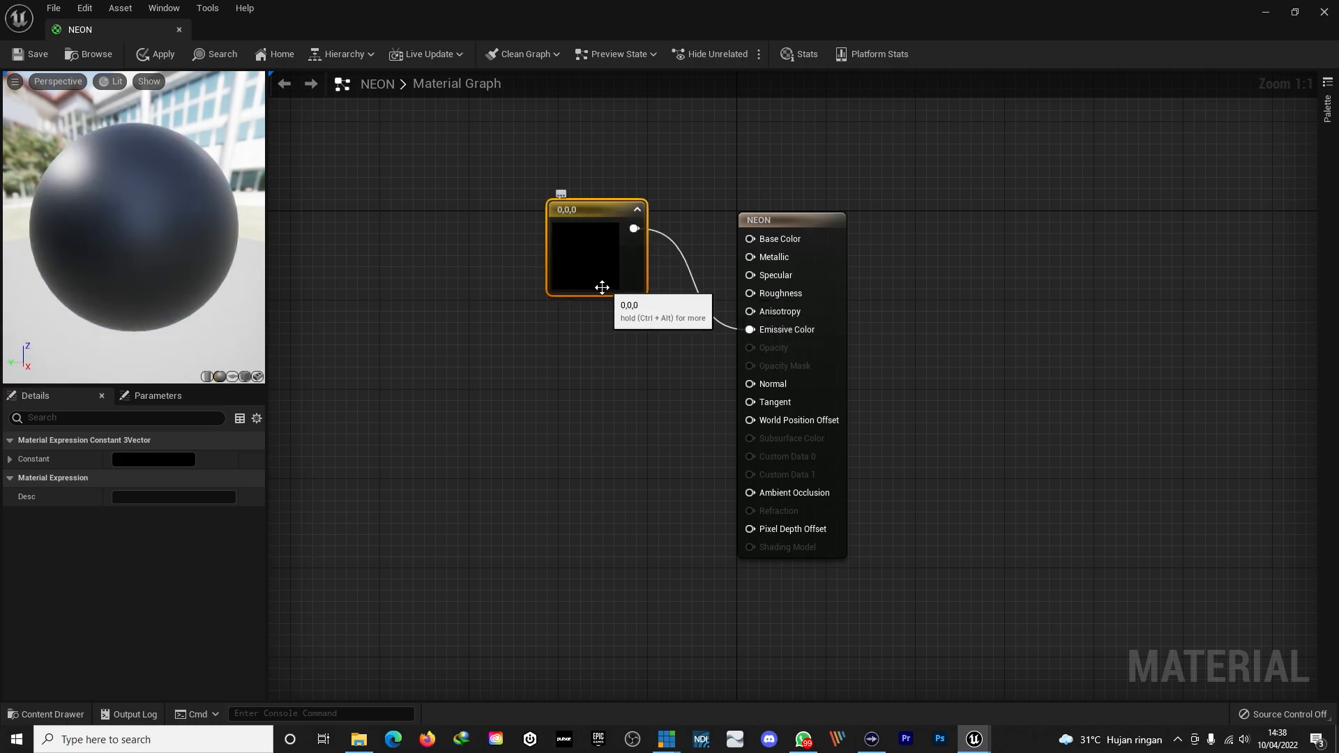
# - Set the Constant3Vector colour to saturated blue with R 0.0, G 0.053253 and B 0.901042
pyautogui.doubleClick(592, 244)
pyautogui.moveTo(664, 345); pyautogui.dragTo(641, 311)
pyautogui.moveTo(805, 435); pyautogui.dragTo(804, 315)
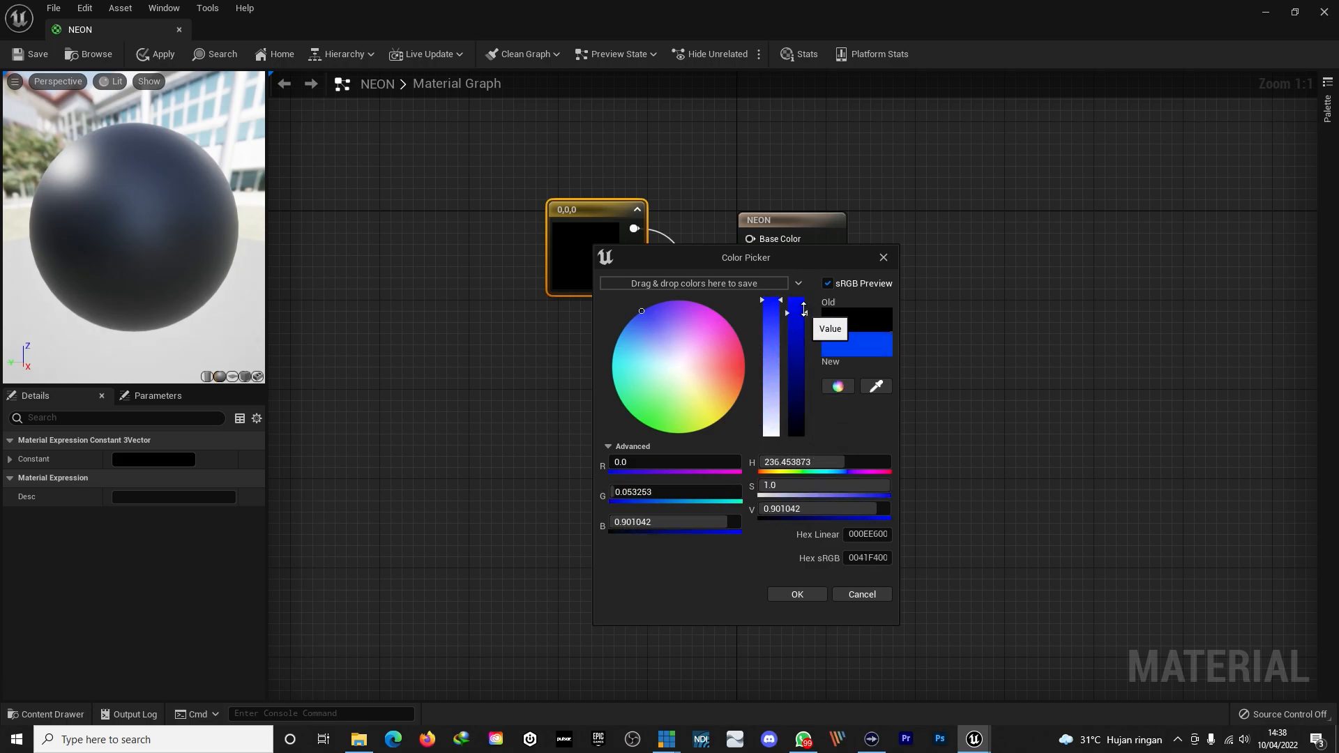
pyautogui.click(800, 592)
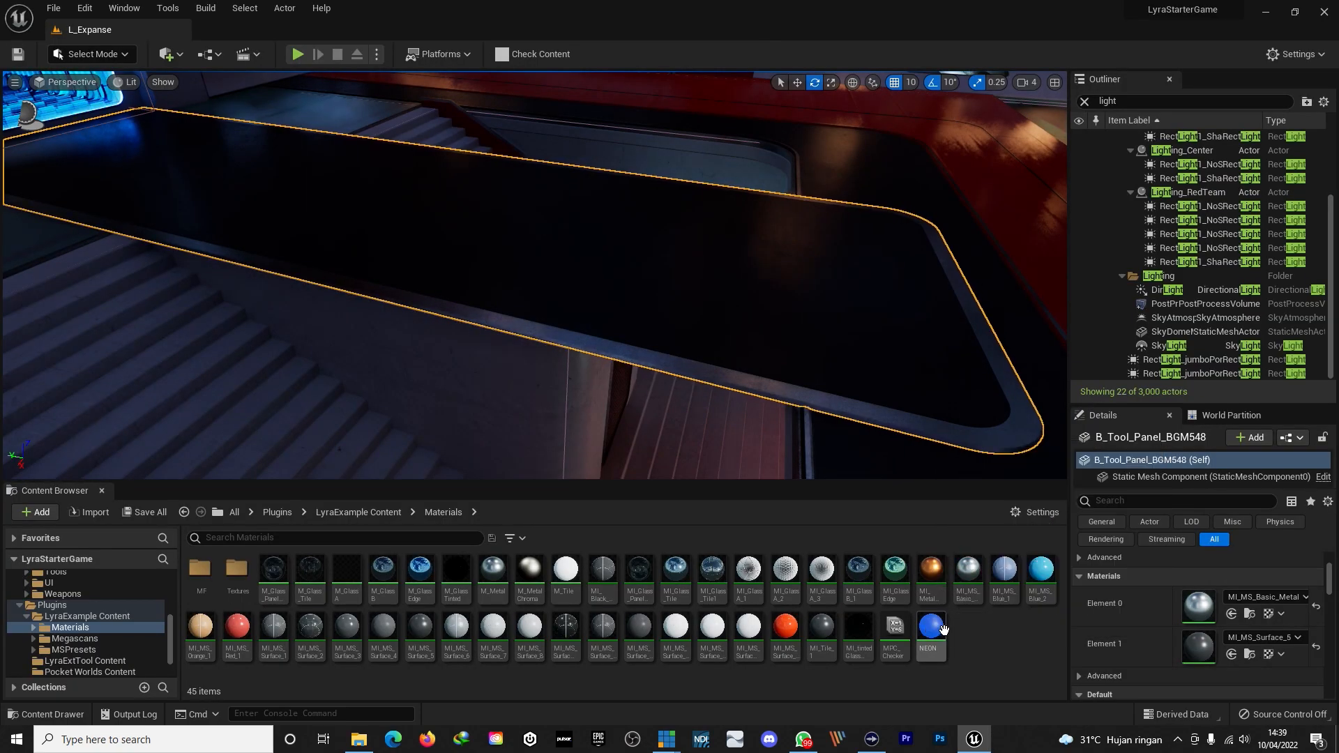
# - Assign the NEON material to Element 0 of the selected black panel and of another panel around the stairs
pyautogui.moveTo(943, 630); pyautogui.dragTo(1198, 602)
pyautogui.moveTo(788, 314); pyautogui.dragTo(468, 348, button='right')
pyautogui.click(670, 338)
pyautogui.click(1231, 614)
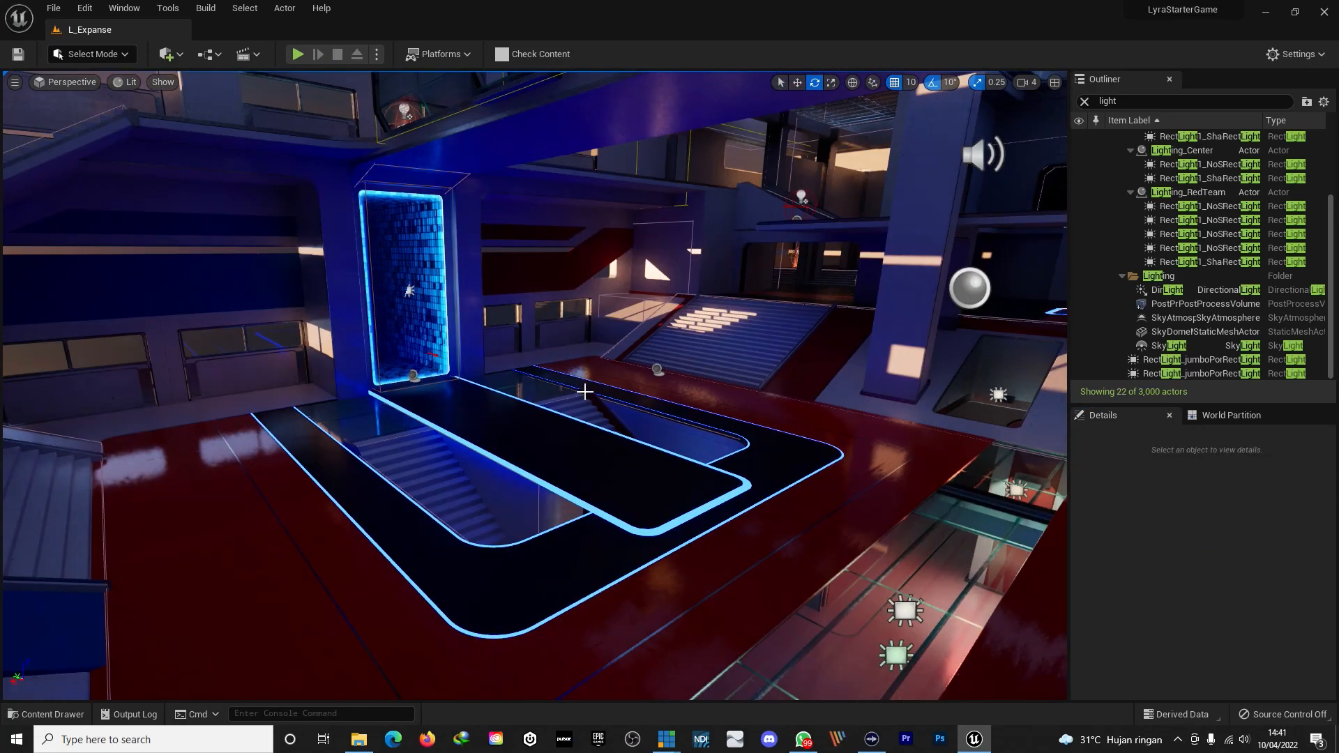
# - Add a point light from the Place Actors light types above the walkway with the purple pad and shift it sideways
pyautogui.moveTo(677, 434); pyautogui.dragTo(694, 561, button='right')
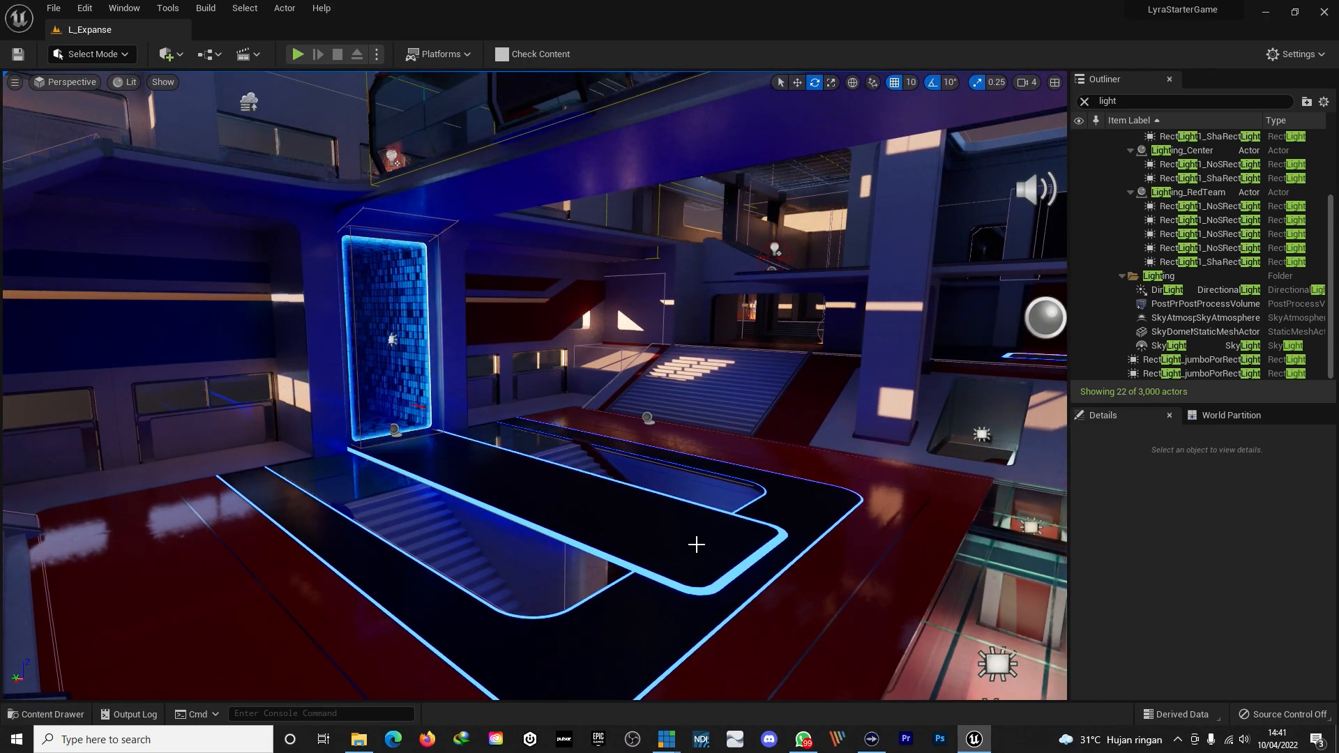
pyautogui.moveTo(782, 542); pyautogui.dragTo(766, 575, button='right')
pyautogui.moveTo(786, 460); pyautogui.dragTo(827, 472, button='right')
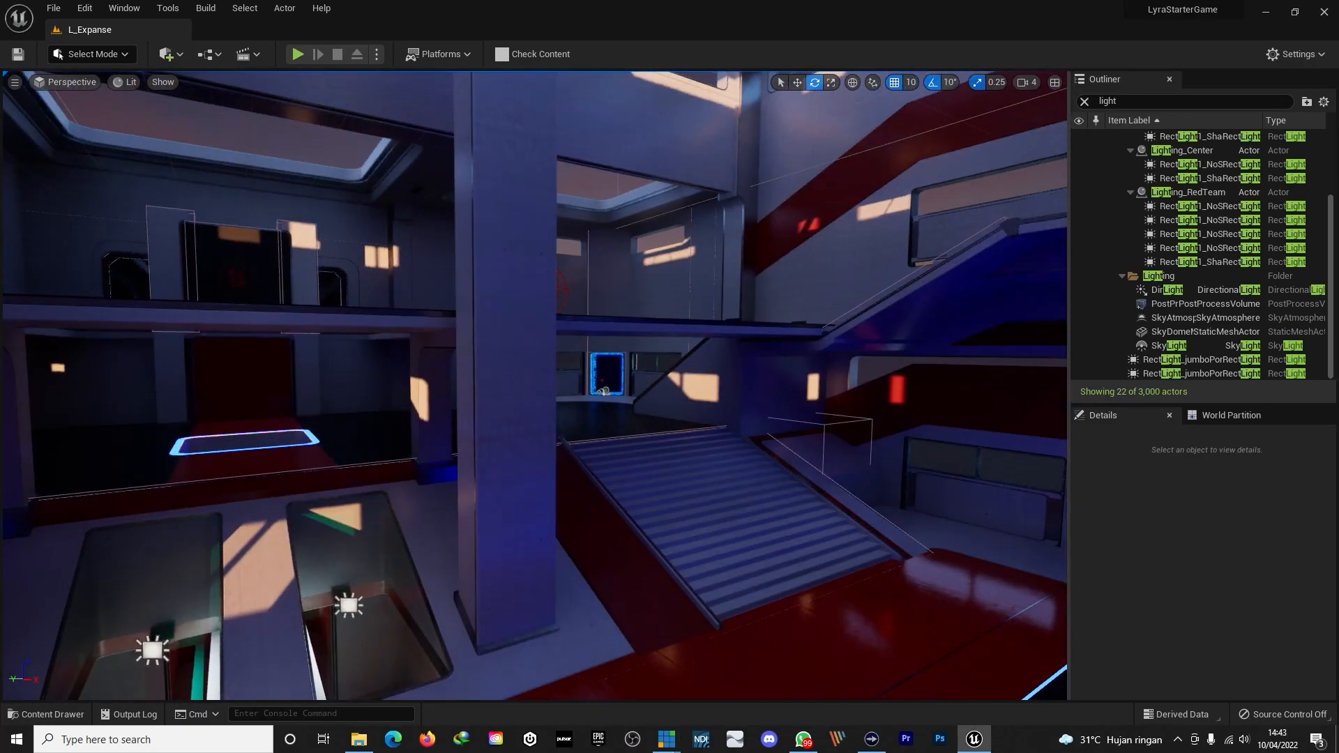
pyautogui.moveTo(669, 419); pyautogui.dragTo(503, 384, button='right')
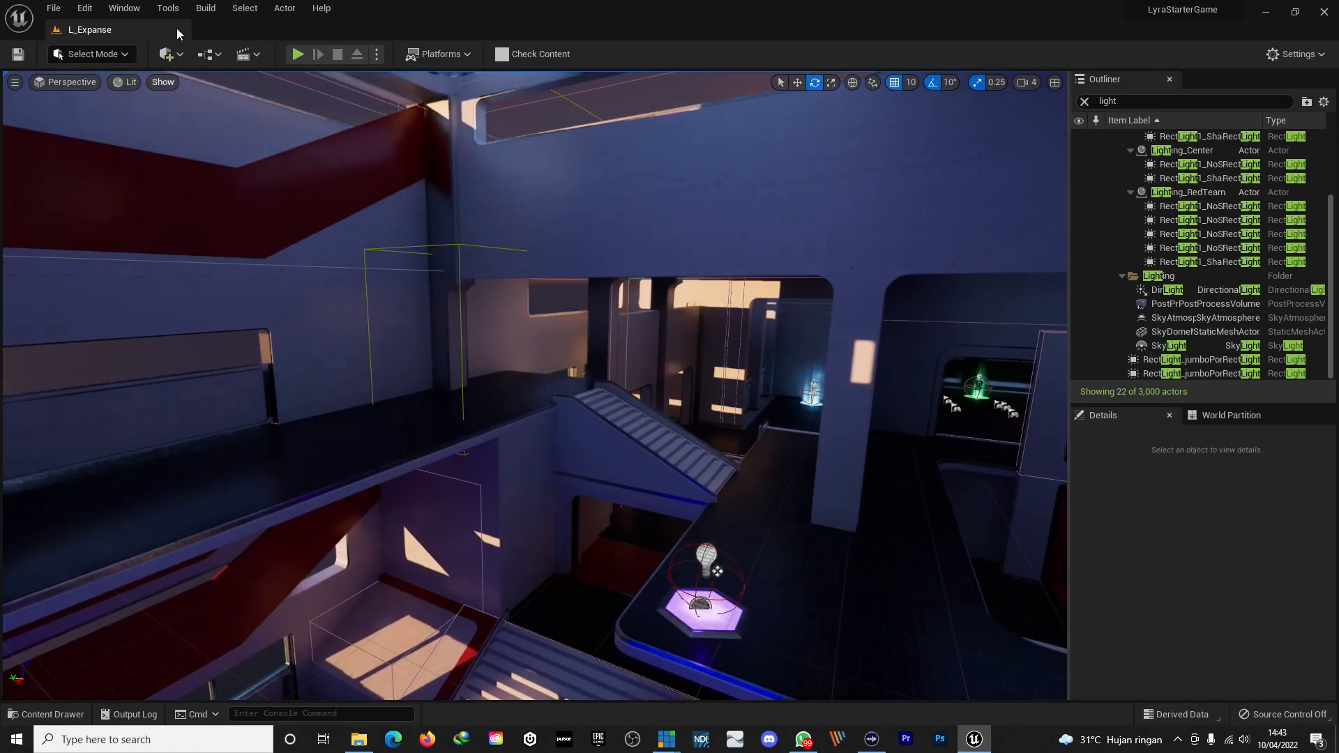
pyautogui.click(125, 9)
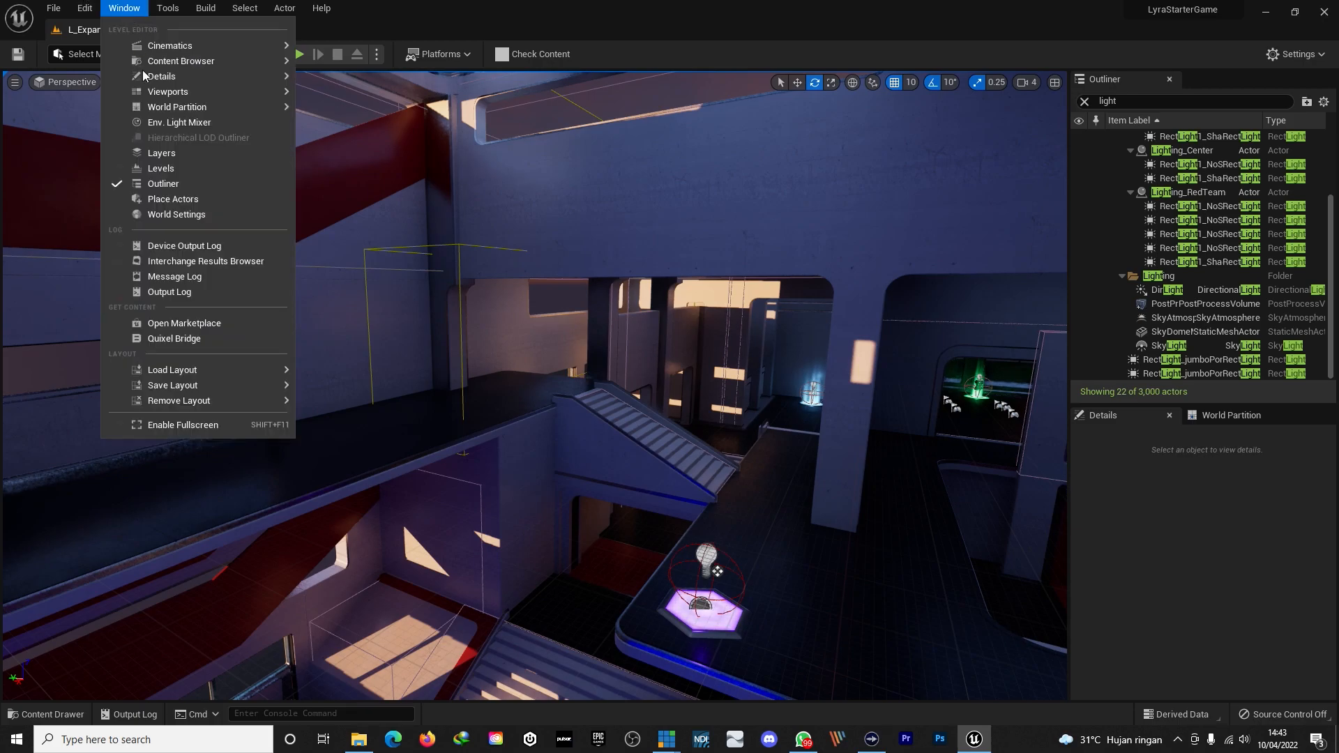
pyautogui.click(171, 200)
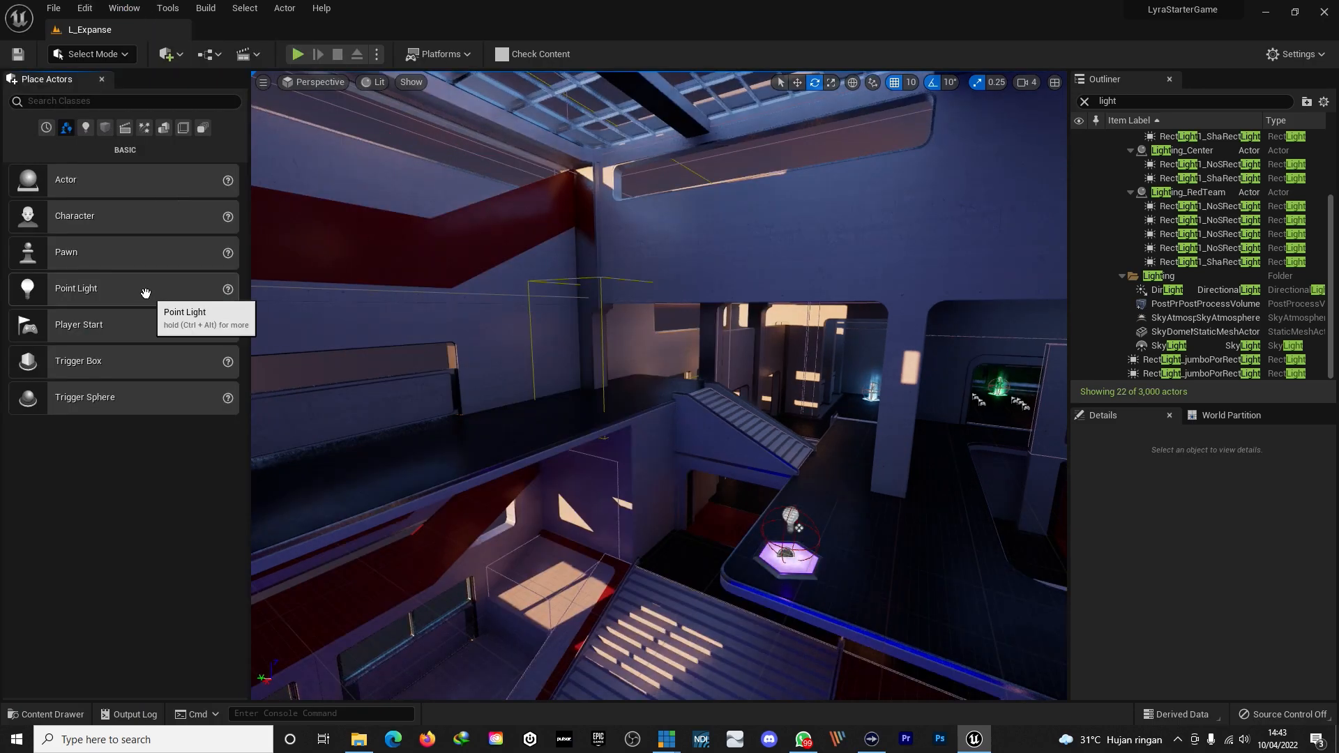
pyautogui.click(85, 129)
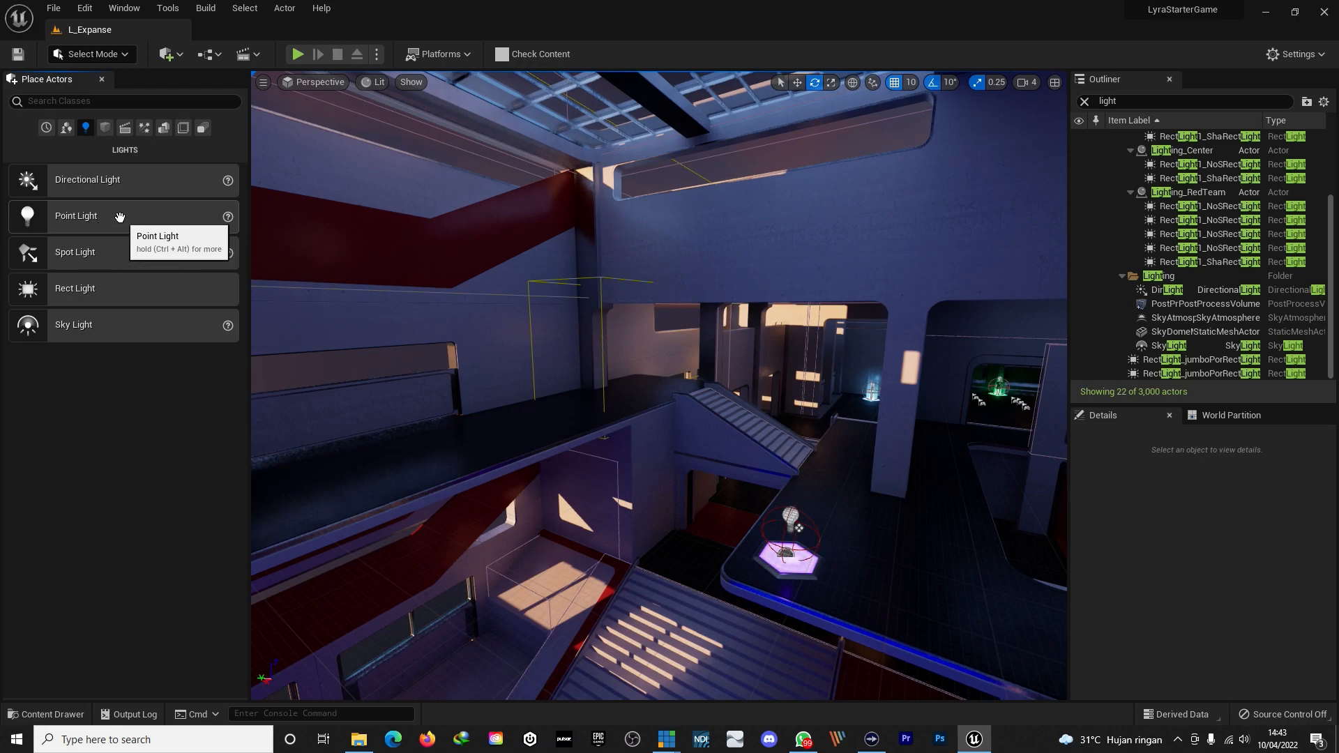
pyautogui.moveTo(100, 215); pyautogui.dragTo(690, 562)
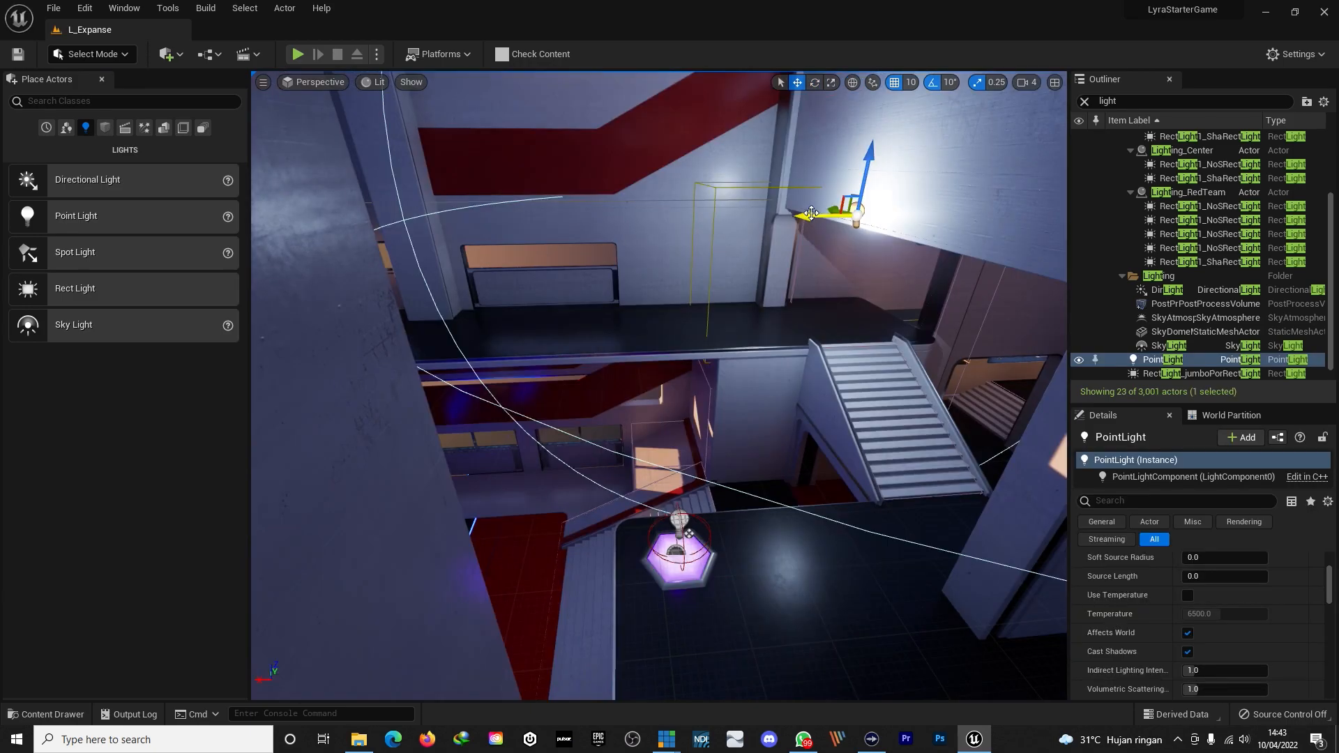
pyautogui.moveTo(812, 216); pyautogui.dragTo(395, 262)
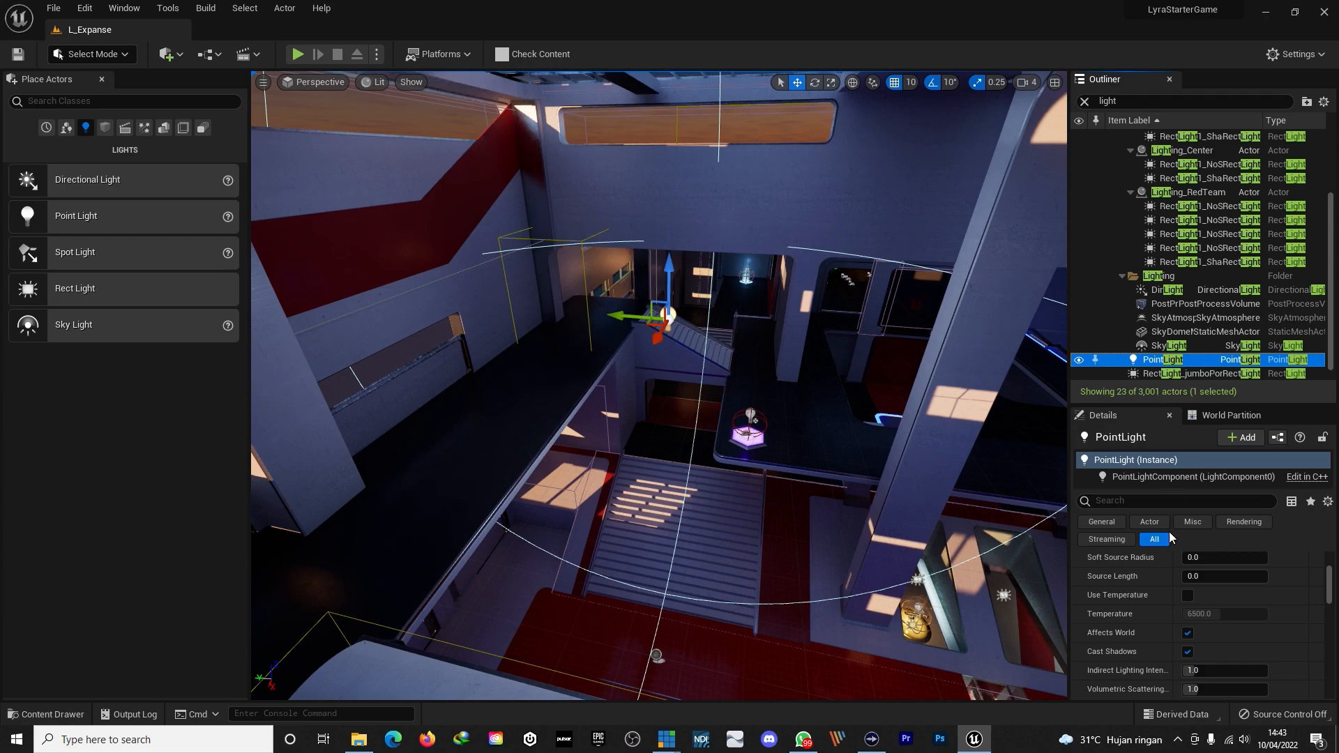
# - Set the point light's colour to magenta with R 1.0, G 0.0 and B 0.708507
pyautogui.scroll(3, 1304, 559)
pyautogui.click(1227, 617)
pyautogui.moveTo(1043, 436); pyautogui.dragTo(1061, 420)
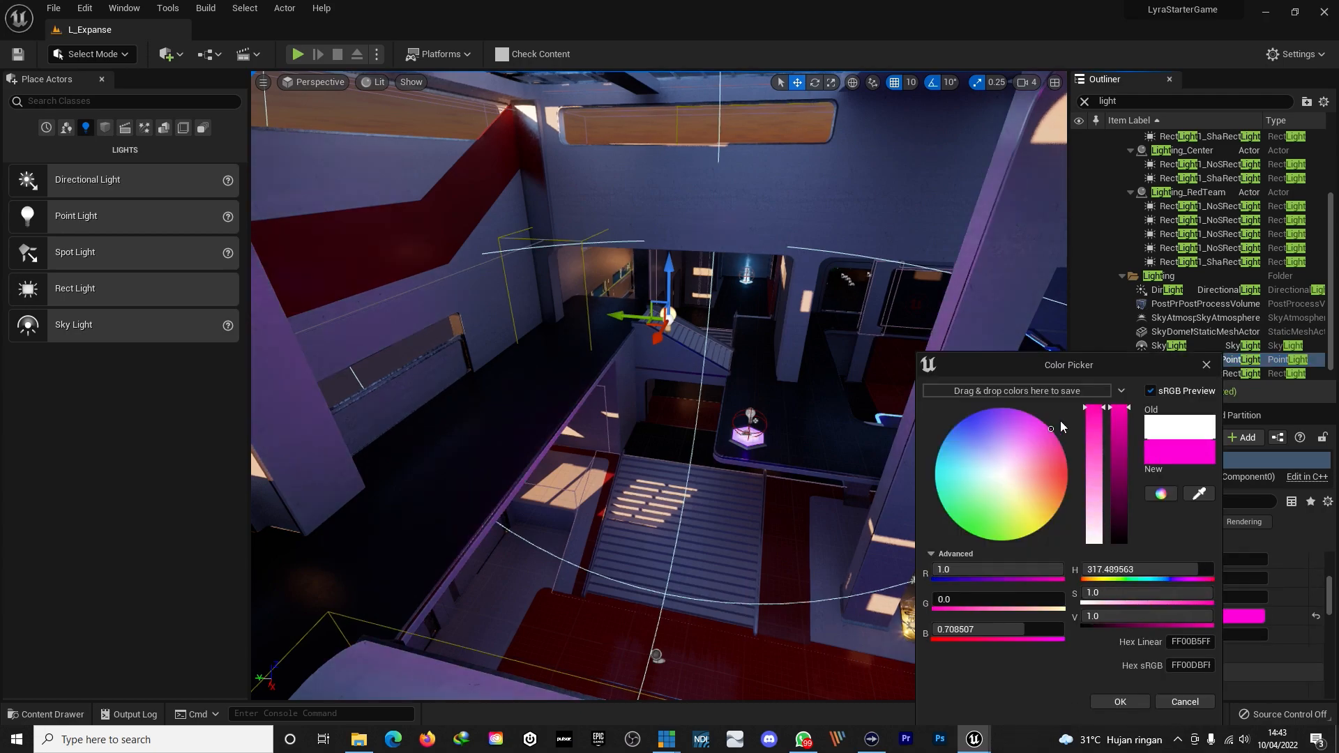
pyautogui.click(1120, 702)
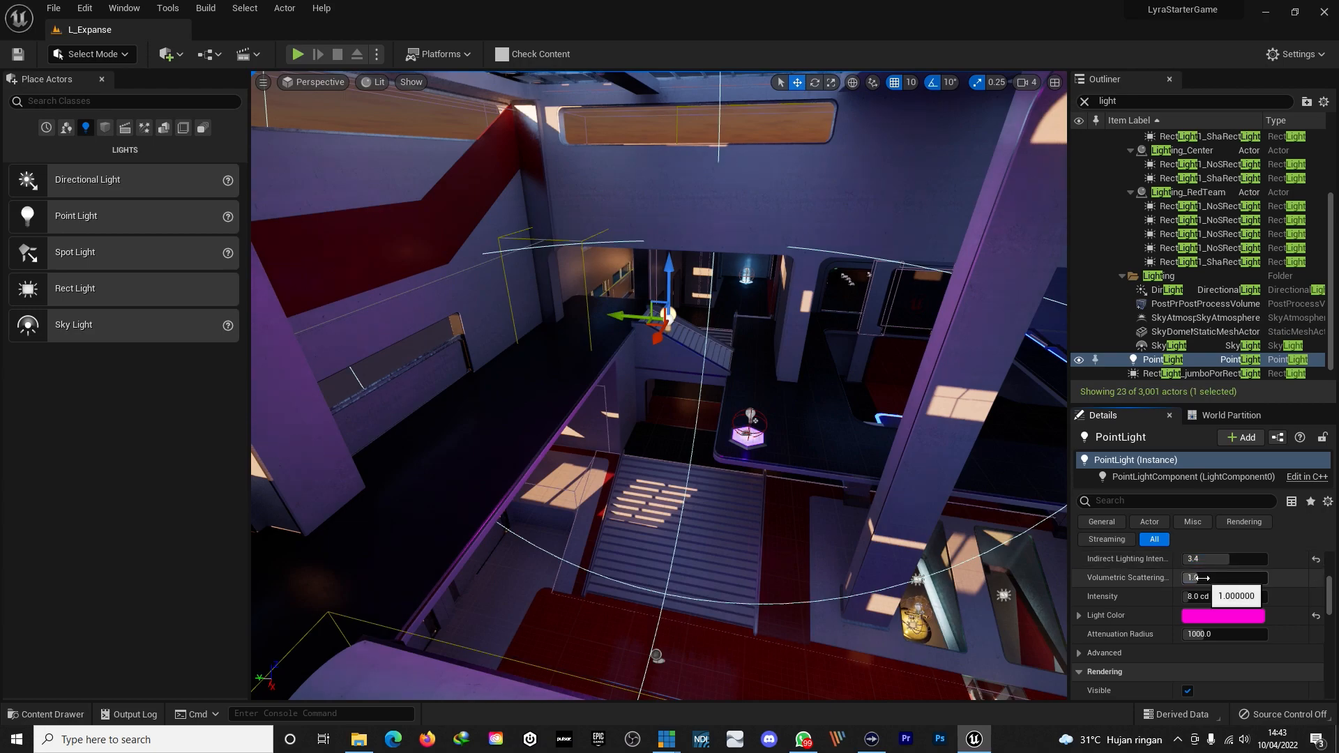
# - Set the point light's indirect lighting intensity to 3.4, volumetric scattering to 2.8 and intensity to 41.286934 cd
pyautogui.moveTo(1197, 597); pyautogui.dragTo(1276, 597)
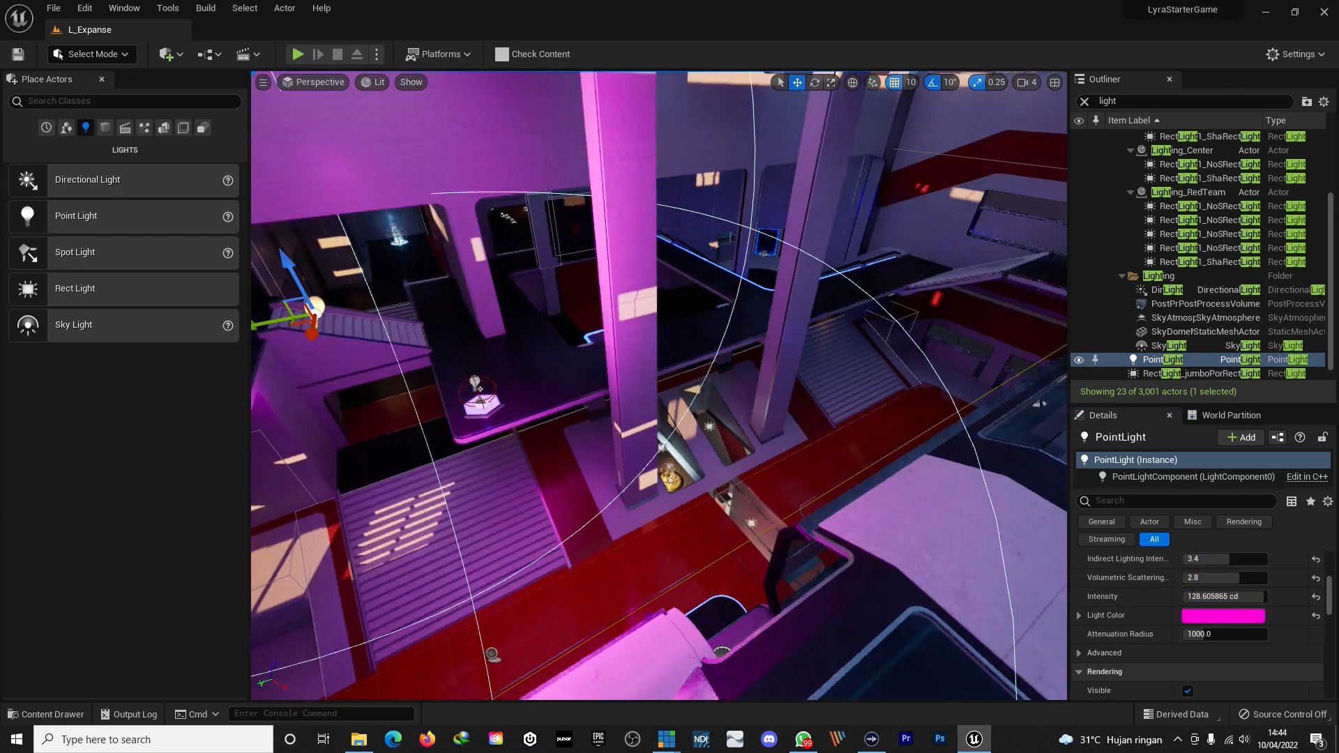
pyautogui.moveTo(659, 386); pyautogui.dragTo(516, 279, button='right')
pyautogui.moveTo(1237, 597); pyautogui.dragTo(1178, 597)
# - Duplicate the magenta point light and move the copy to the far side of the hall beyond the columns
pyautogui.moveTo(837, 461); pyautogui.dragTo(809, 426, button='right')
pyautogui.moveTo(635, 659); pyautogui.dragTo(447, 472, button='right')
pyautogui.keyDown('alt'); pyautogui.moveTo(395, 434); pyautogui.dragTo(1019, 421); pyautogui.keyUp('alt')
pyautogui.moveTo(1019, 421); pyautogui.dragTo(1053, 410, button='right')
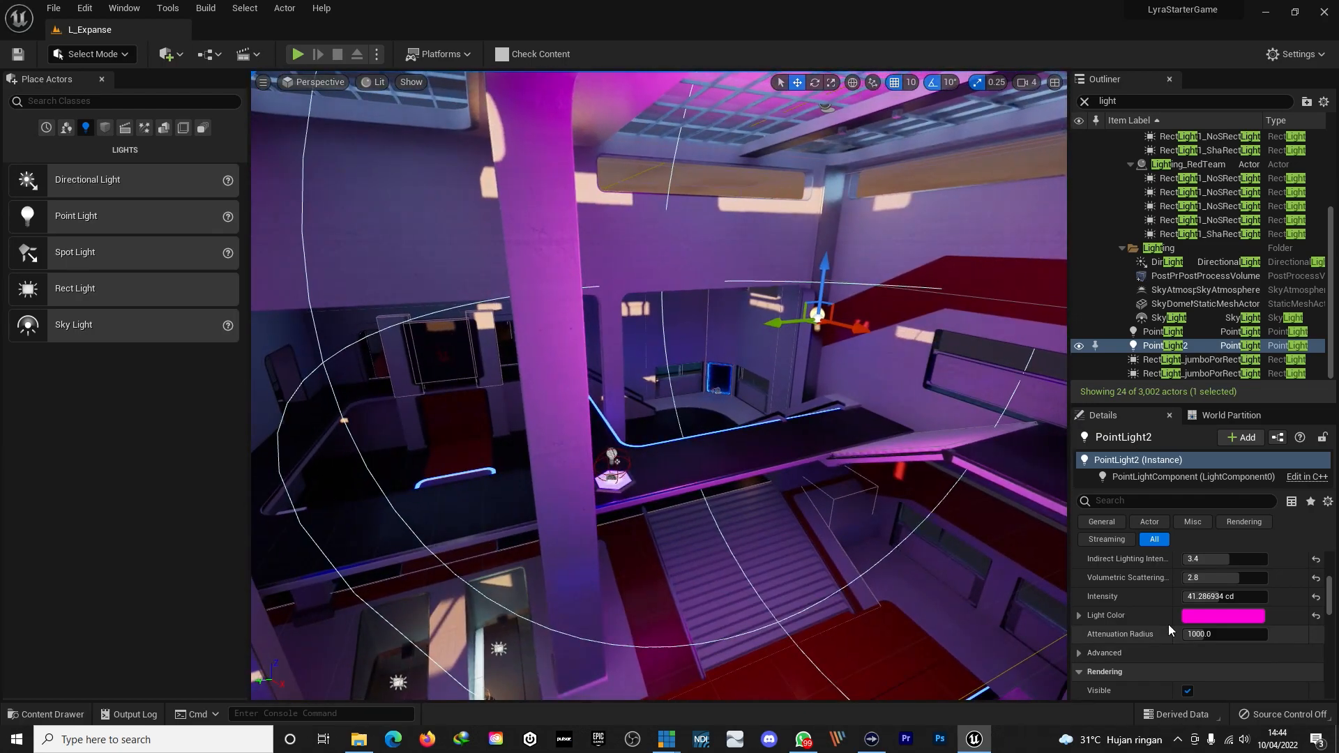
# - Set the duplicated point light's colour to blue with R 0.0, G 0.061501 and B 1.0
pyautogui.click(1194, 617)
pyautogui.click(935, 419)
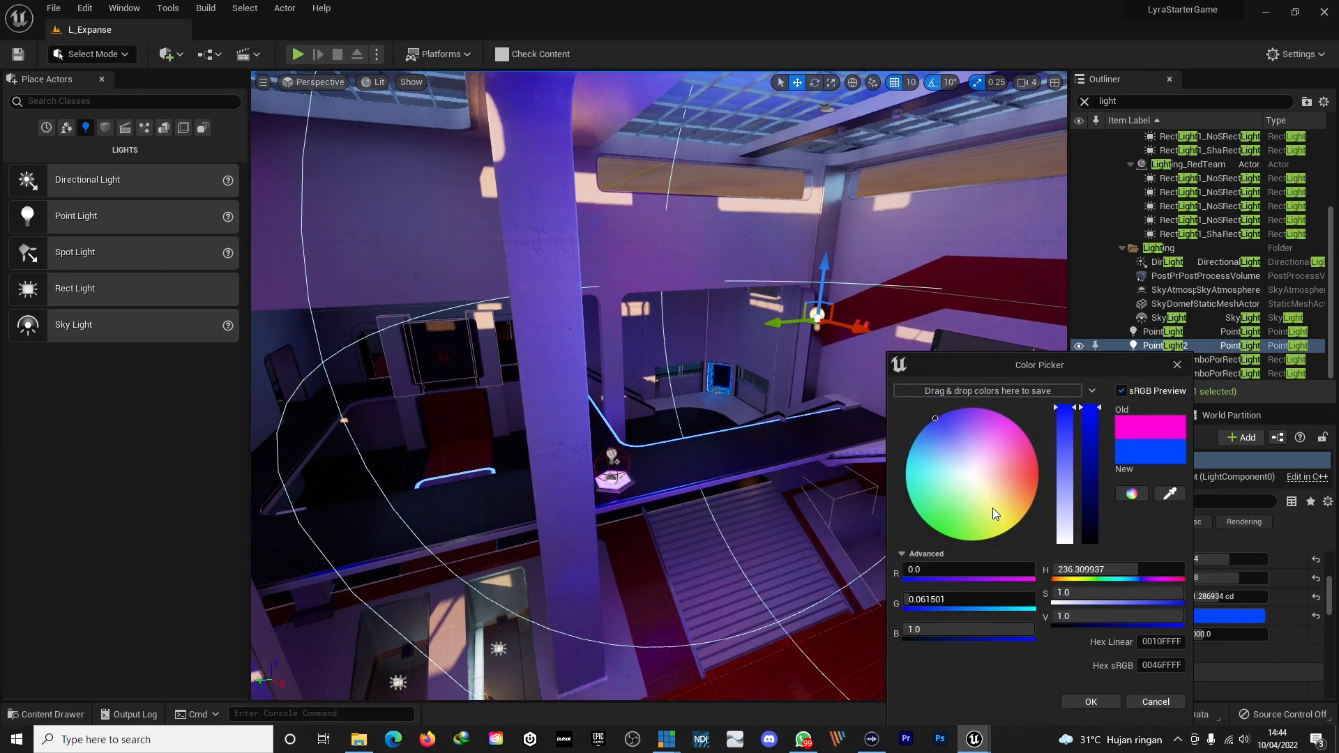
pyautogui.click(1093, 704)
pyautogui.moveTo(976, 593); pyautogui.dragTo(872, 571, button='right')
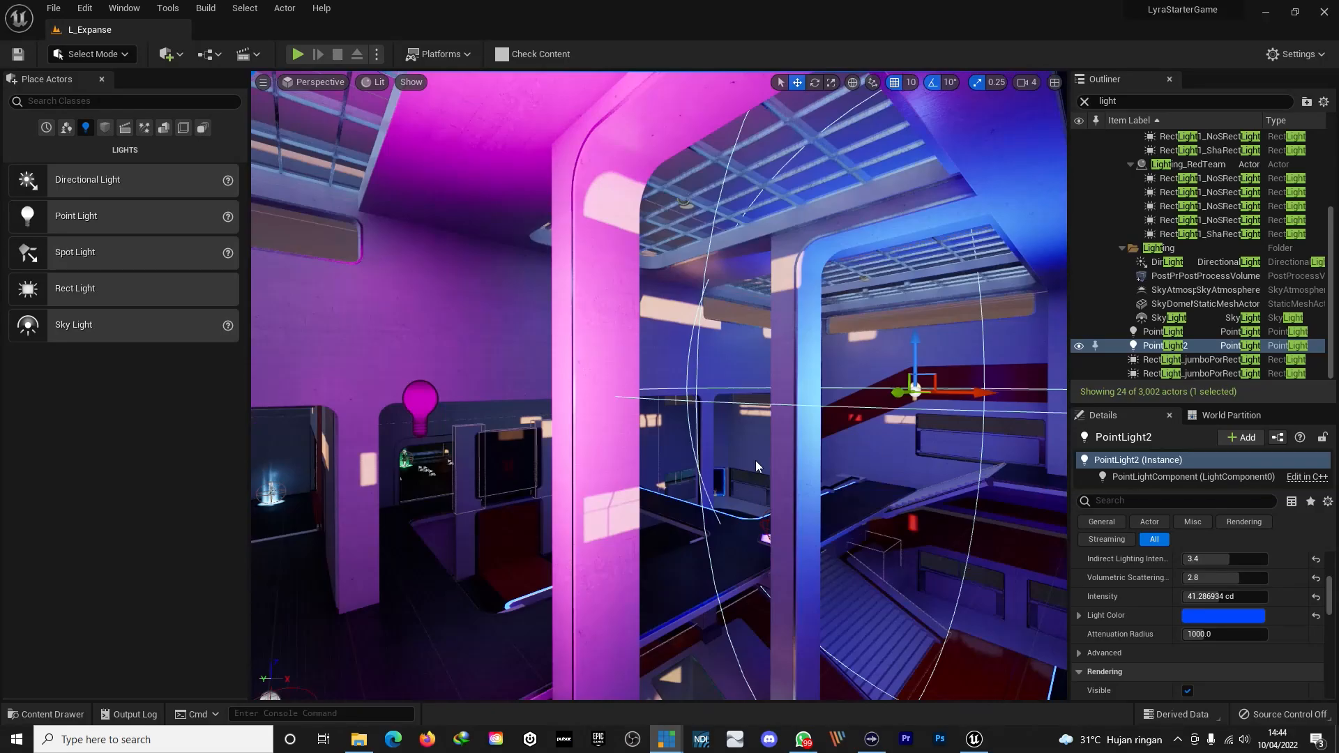
pyautogui.moveTo(756, 463); pyautogui.dragTo(774, 423, button='right')
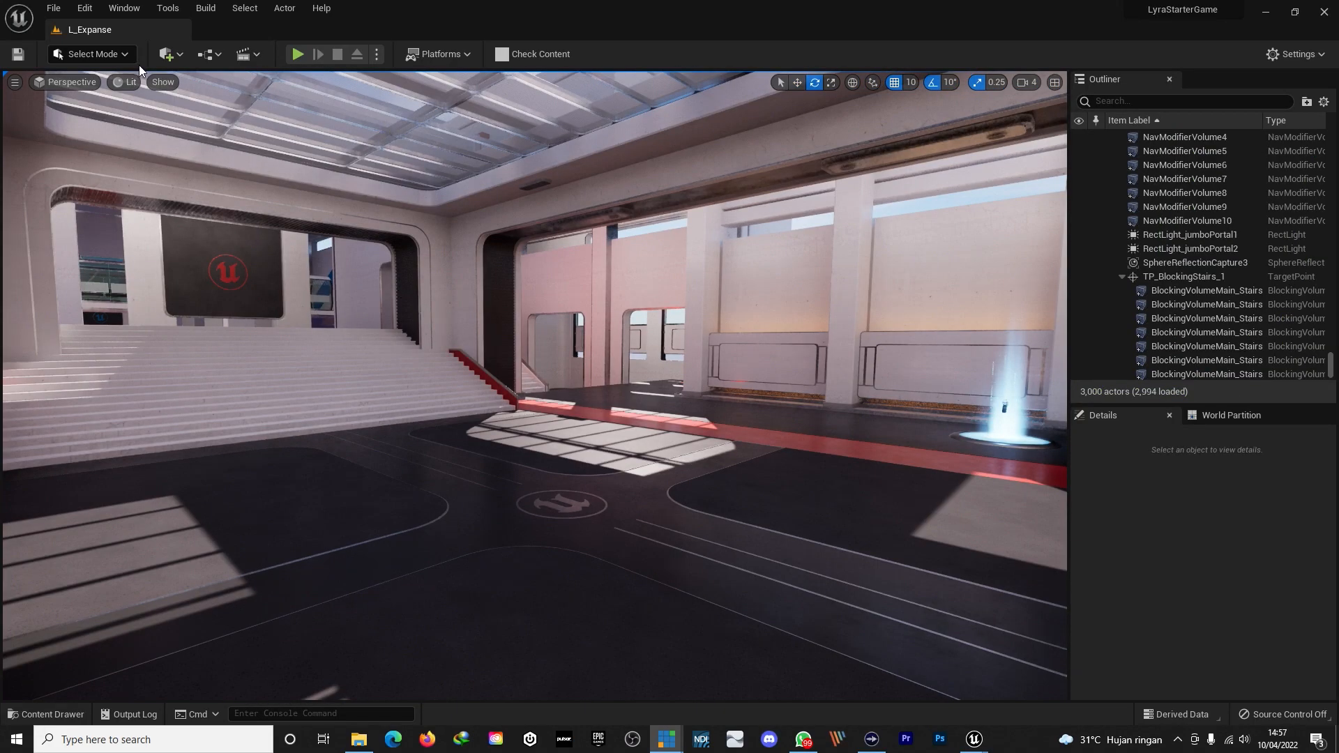
# - Open Quixel Bridge, dock it beside the level viewport and narrow it
pyautogui.click(121, 10)
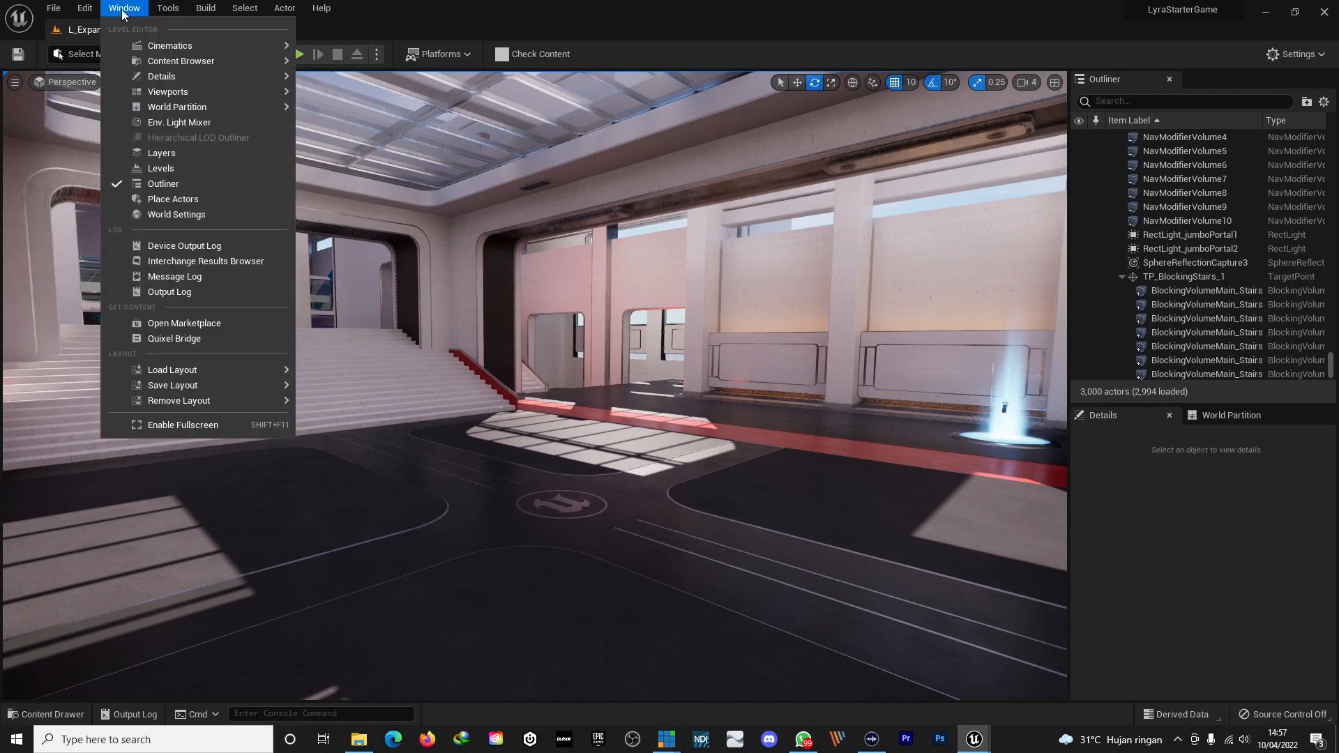
pyautogui.click(173, 339)
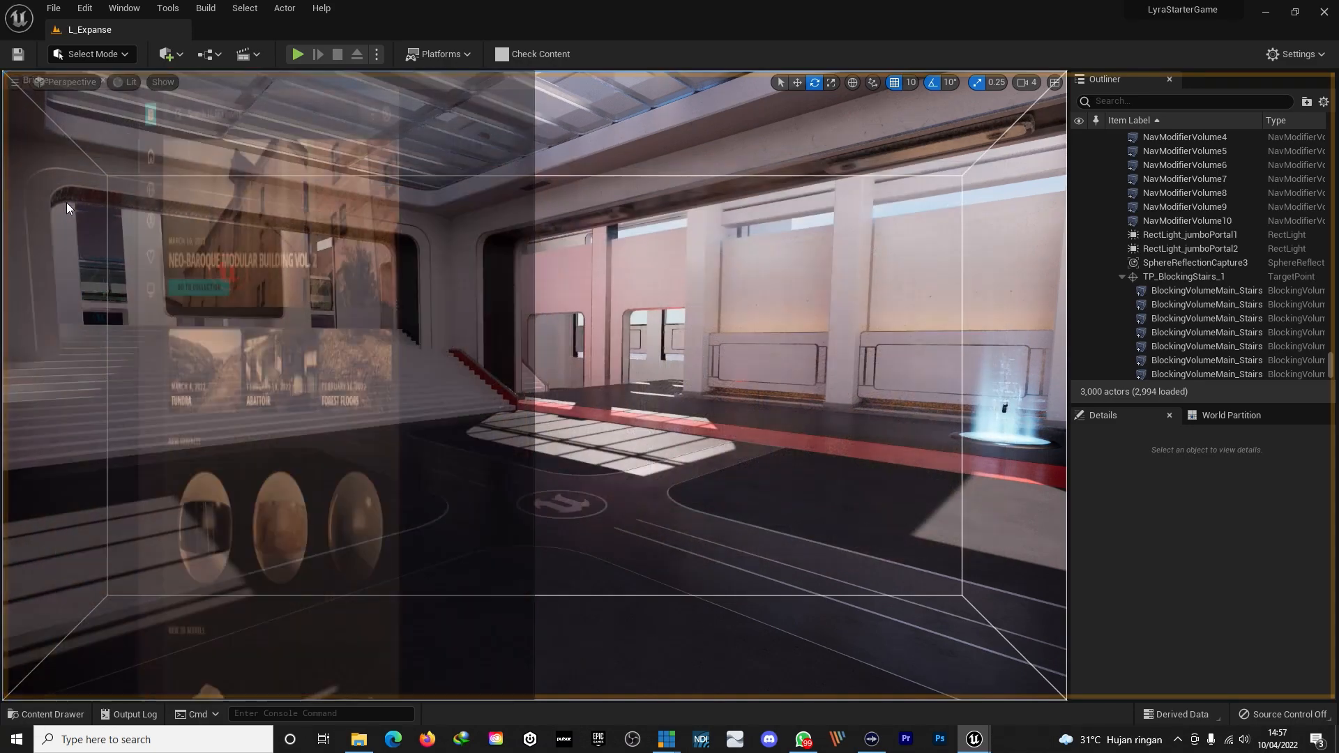
pyautogui.moveTo(66, 203); pyautogui.dragTo(74, 203)
pyautogui.moveTo(107, 274); pyautogui.dragTo(77, 267)
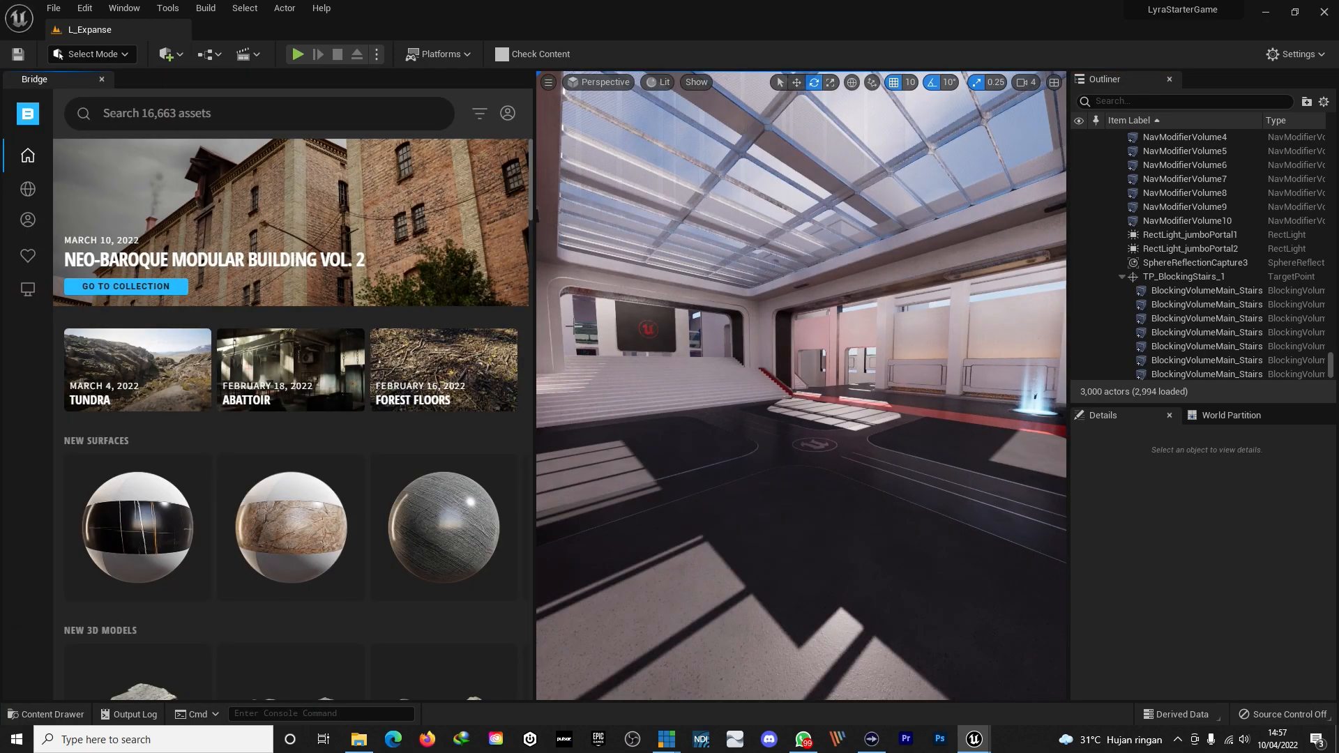
pyautogui.moveTo(536, 322); pyautogui.dragTo(448, 325)
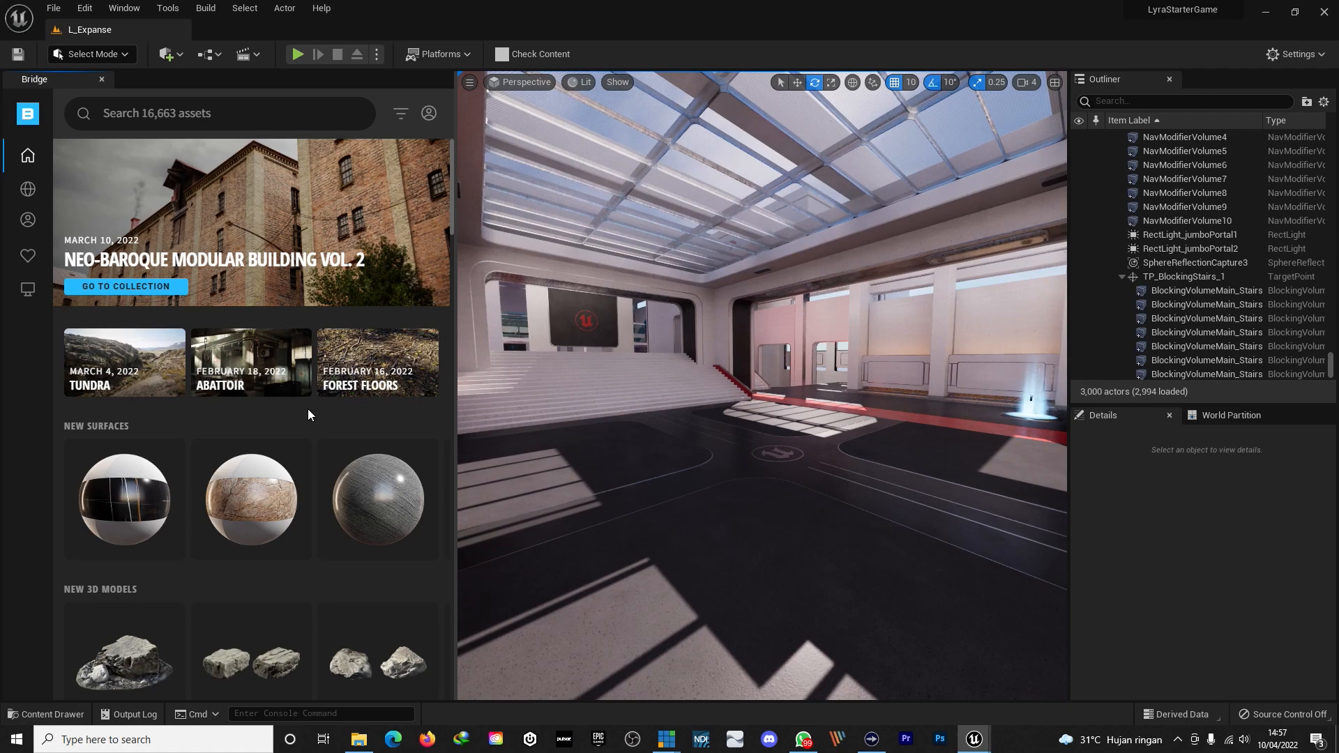
pyautogui.scroll(-2, 307, 410)
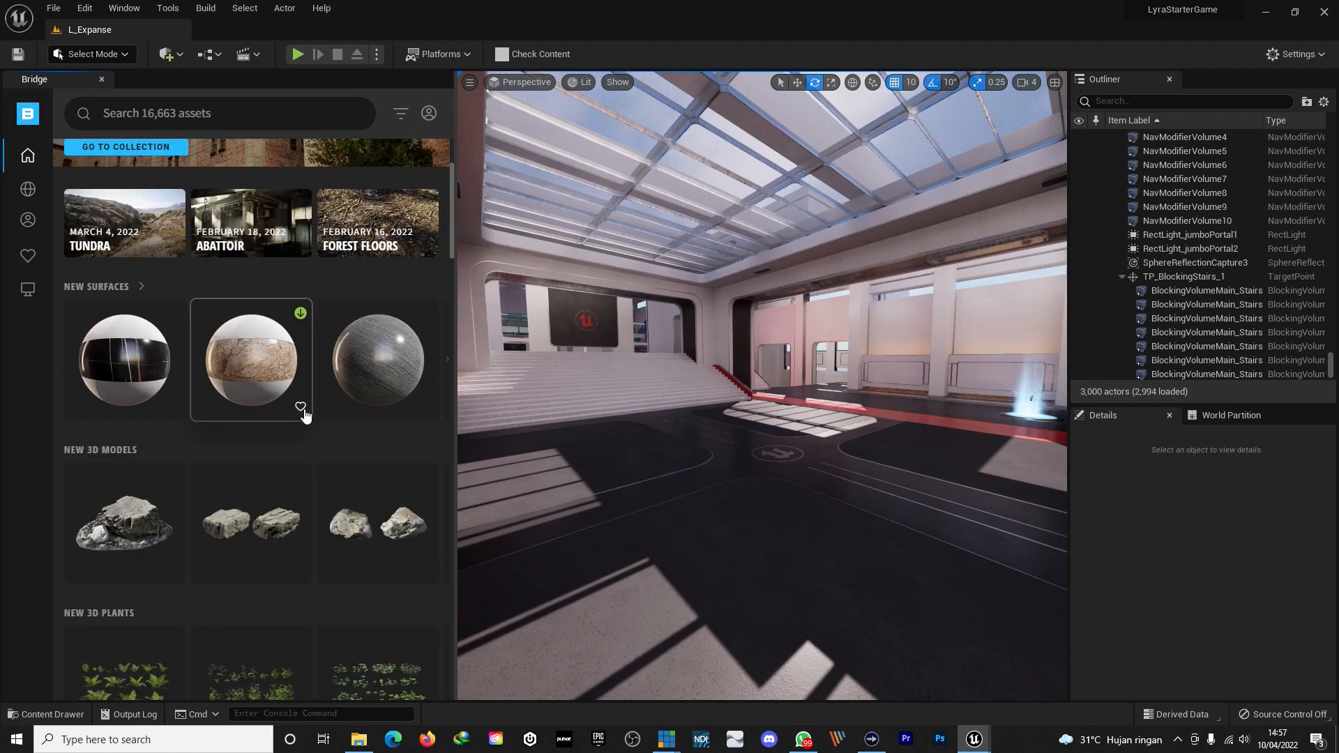
pyautogui.scroll(2, 305, 416)
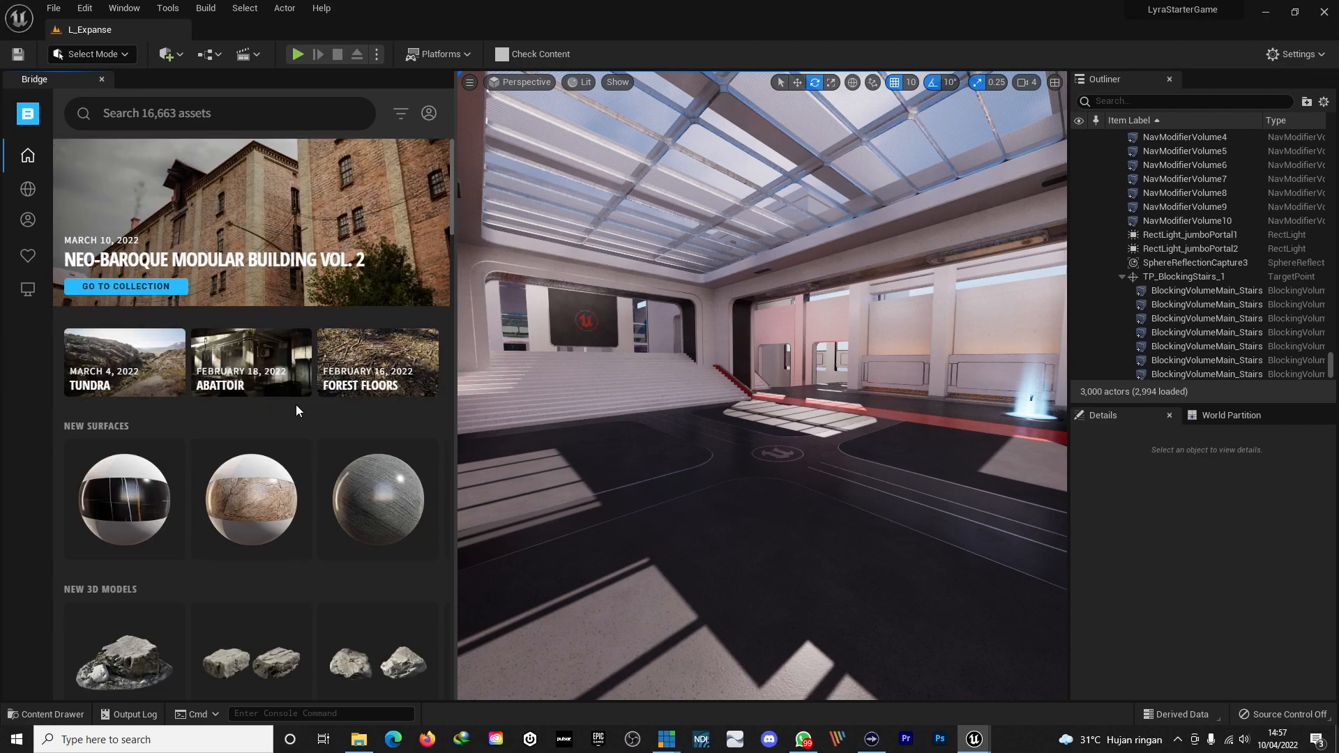
# - Open the Neo-Baroque Modular Building Vol. 2 collection and place its arched grid-window brick wall in front of the white side wall
pyautogui.moveTo(762, 386); pyautogui.dragTo(457, 382, button='right')
pyautogui.press('w')
pyautogui.press('w')
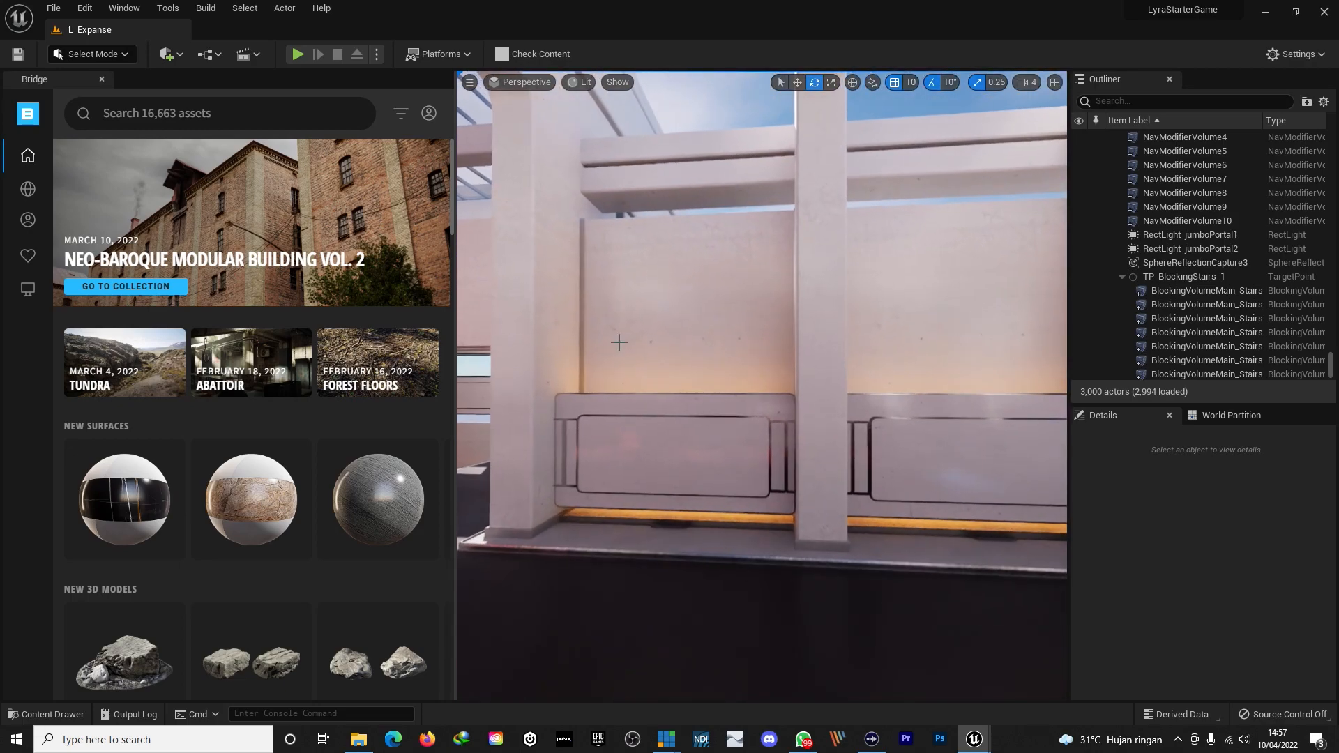
pyautogui.click(125, 286)
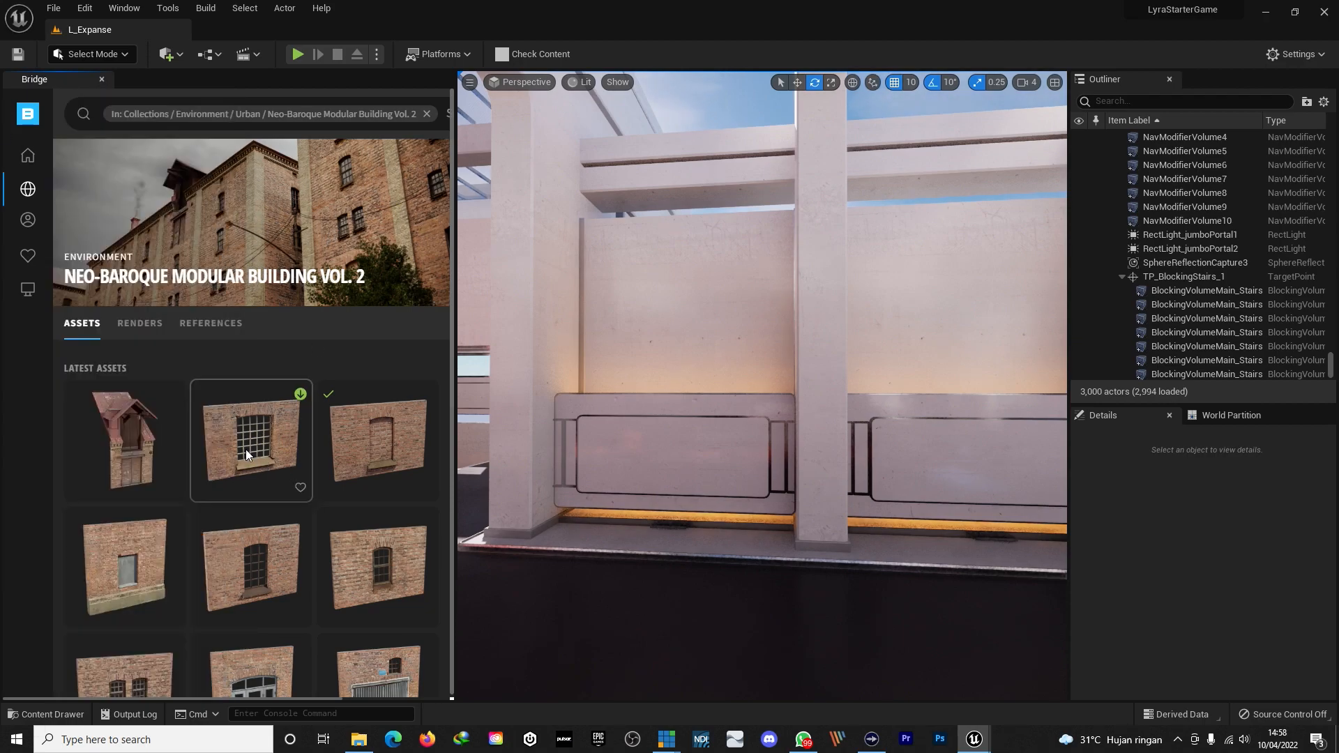
pyautogui.moveTo(247, 424); pyautogui.dragTo(922, 615)
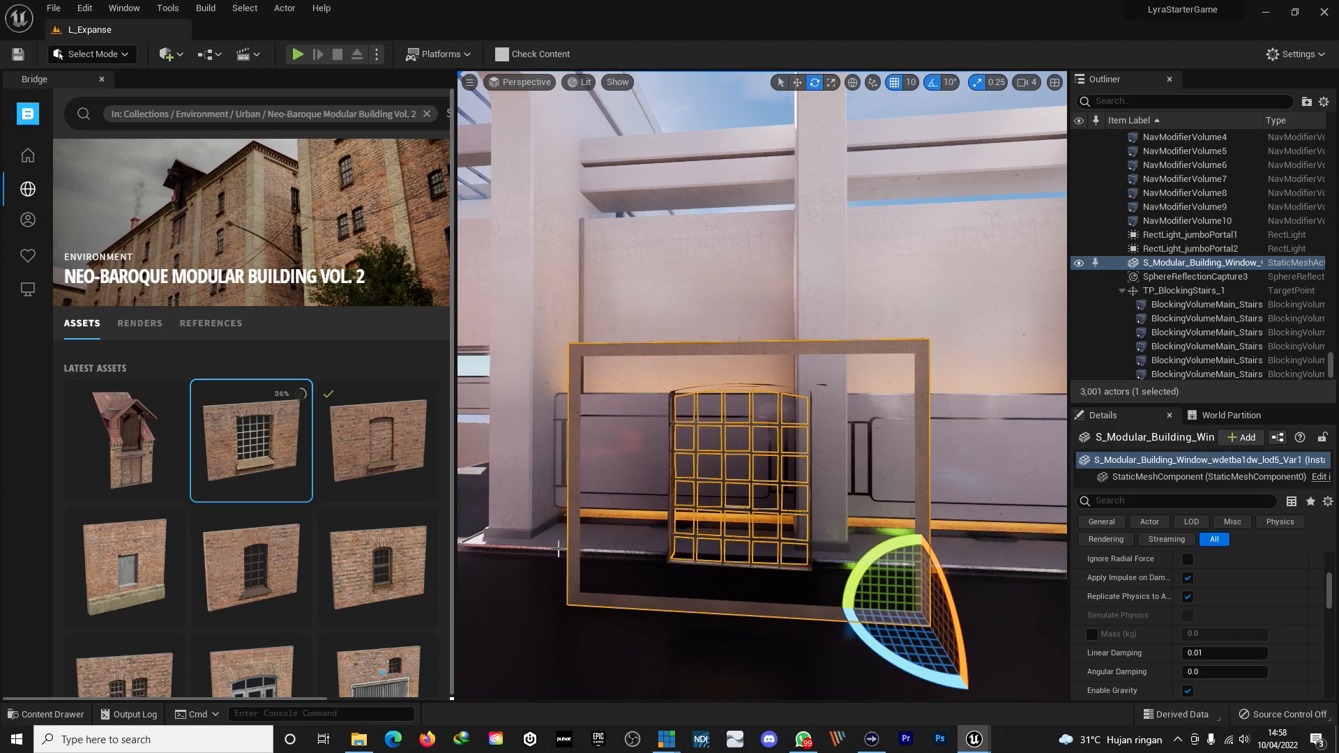
# - Rotate the brick window wall about its vertical axis and move it towards the white side wall
pyautogui.moveTo(897, 656); pyautogui.dragTo(1022, 655)
pyautogui.moveTo(760, 523); pyautogui.dragTo(865, 523, button='right')
pyautogui.press('s')
pyautogui.press('w')
pyautogui.press('e')
pyautogui.press('w')
pyautogui.moveTo(698, 551); pyautogui.dragTo(342, 419)
# - Fit the brick window wall between the two white columns, directly above the lower wall panel
pyautogui.moveTo(628, 418); pyautogui.dragTo(789, 382, button='right')
pyautogui.press('a')
pyautogui.moveTo(767, 370); pyautogui.dragTo(672, 369)
pyautogui.moveTo(802, 418); pyautogui.dragTo(731, 427, button='right')
pyautogui.press('d')
pyautogui.moveTo(682, 449); pyautogui.dragTo(577, 441)
pyautogui.moveTo(673, 394)
pyautogui.mouseDown(button='right')
pyautogui.moveTo(687, 380)
pyautogui.moveTo(673, 394)
pyautogui.mouseUp(button='right')
pyautogui.press('w')
pyautogui.moveTo(654, 384); pyautogui.dragTo(661, 352)
# - Delete the white B_Tool_Panel_BGM118 panel behind the brick wall's window
pyautogui.moveTo(806, 430); pyautogui.dragTo(689, 378, button='right')
pyautogui.press('w')
pyautogui.press('s')
pyautogui.press('d')
pyautogui.click(713, 353)
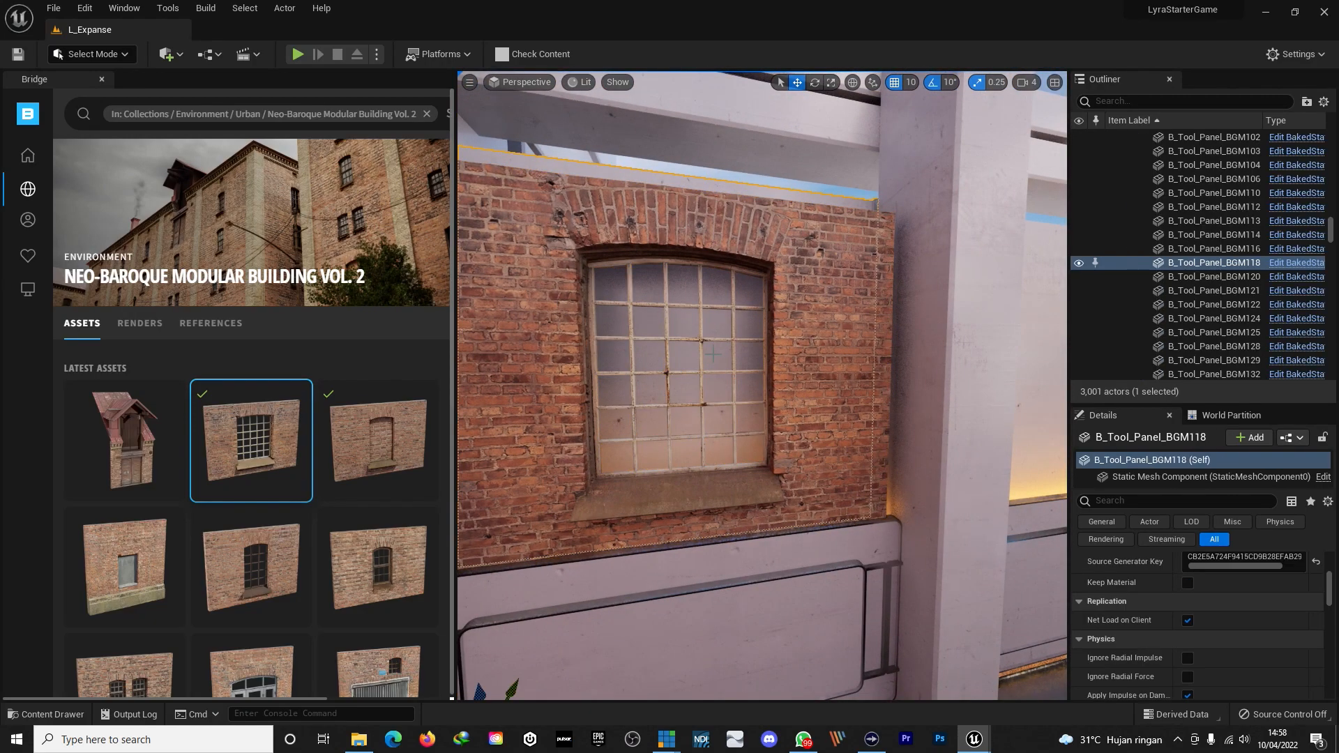
pyautogui.press('Delete')
# - Examine the brick window wall and the view through its opening from several angles
pyautogui.click(659, 406)
pyautogui.moveTo(659, 406); pyautogui.dragTo(558, 401, button='right')
pyautogui.press('w')
pyautogui.press('s')
pyautogui.press('w')
pyautogui.moveTo(747, 476); pyautogui.dragTo(666, 494, button='right')
pyautogui.press('d')
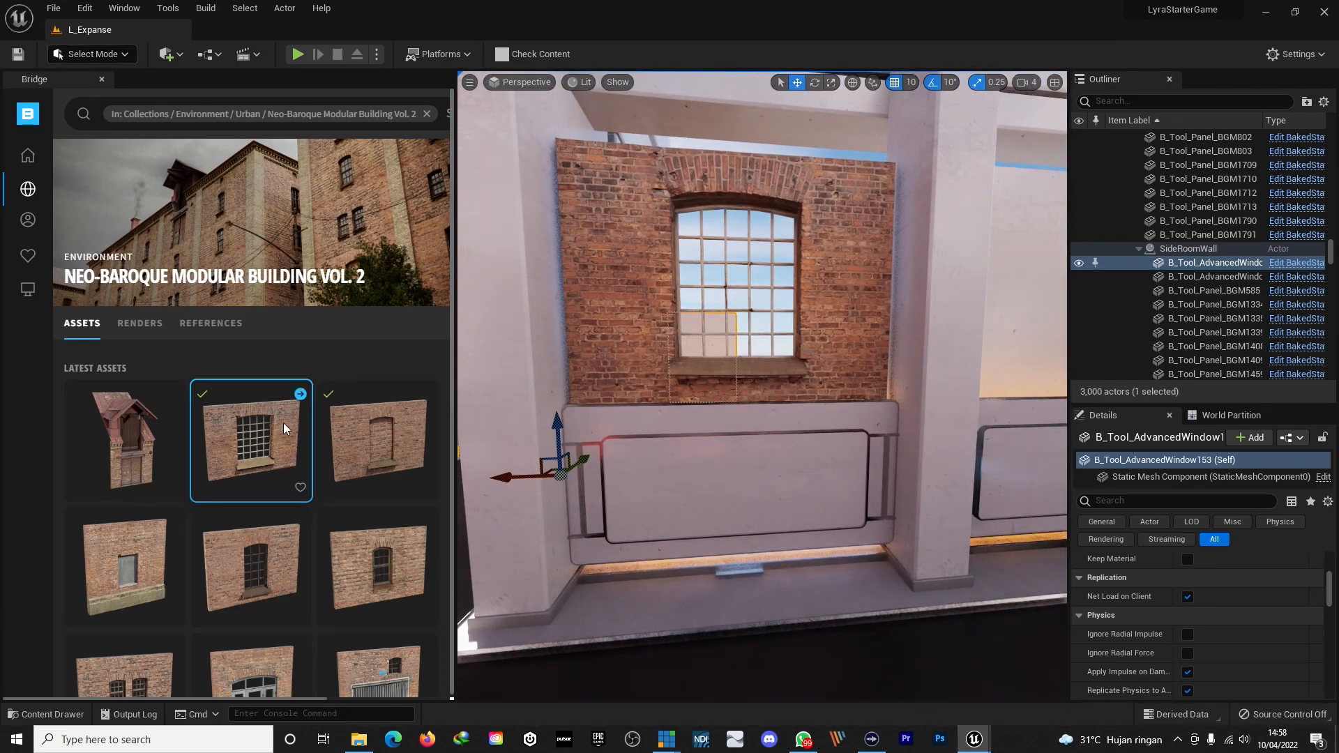
pyautogui.moveTo(757, 513); pyautogui.dragTo(776, 514, button='right')
pyautogui.press('a')
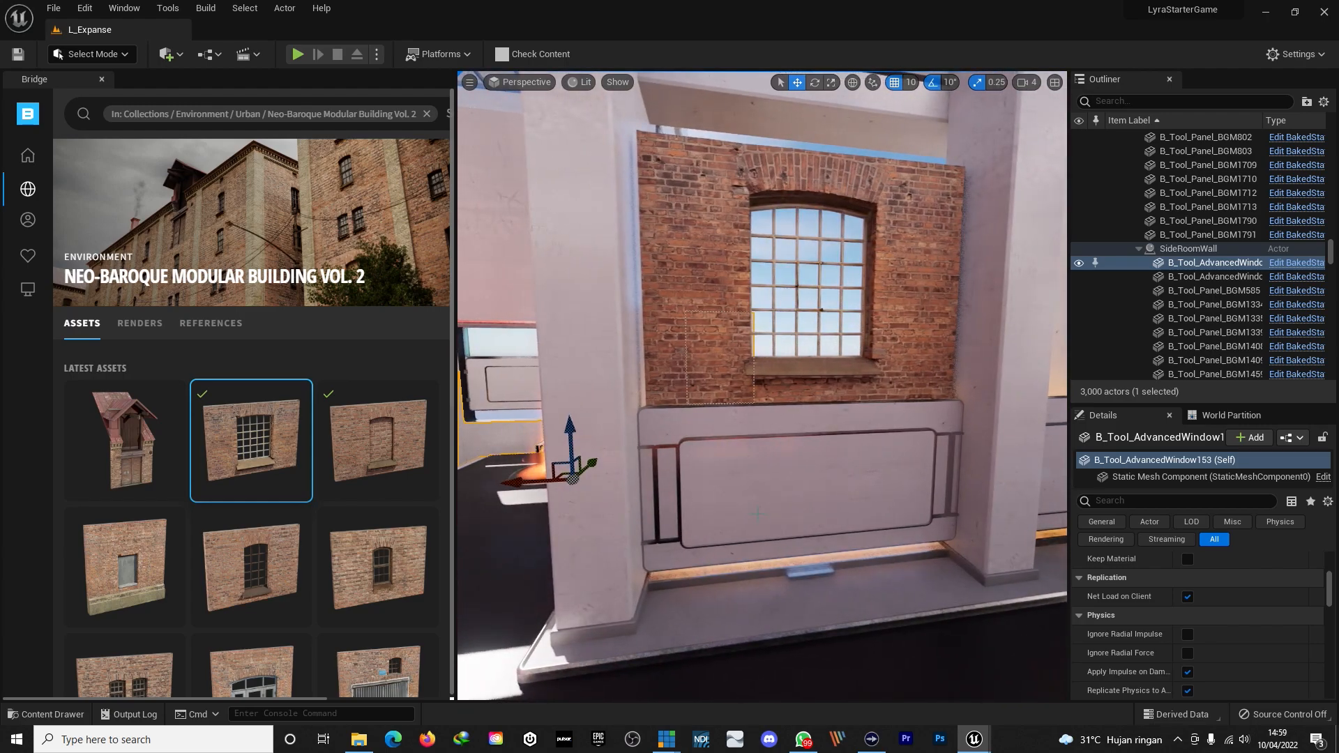
# - Browse the project content to the imported asset's folder inside Content, Megascans, 3D_Assets
pyautogui.hotkey('ctrl', 'space')
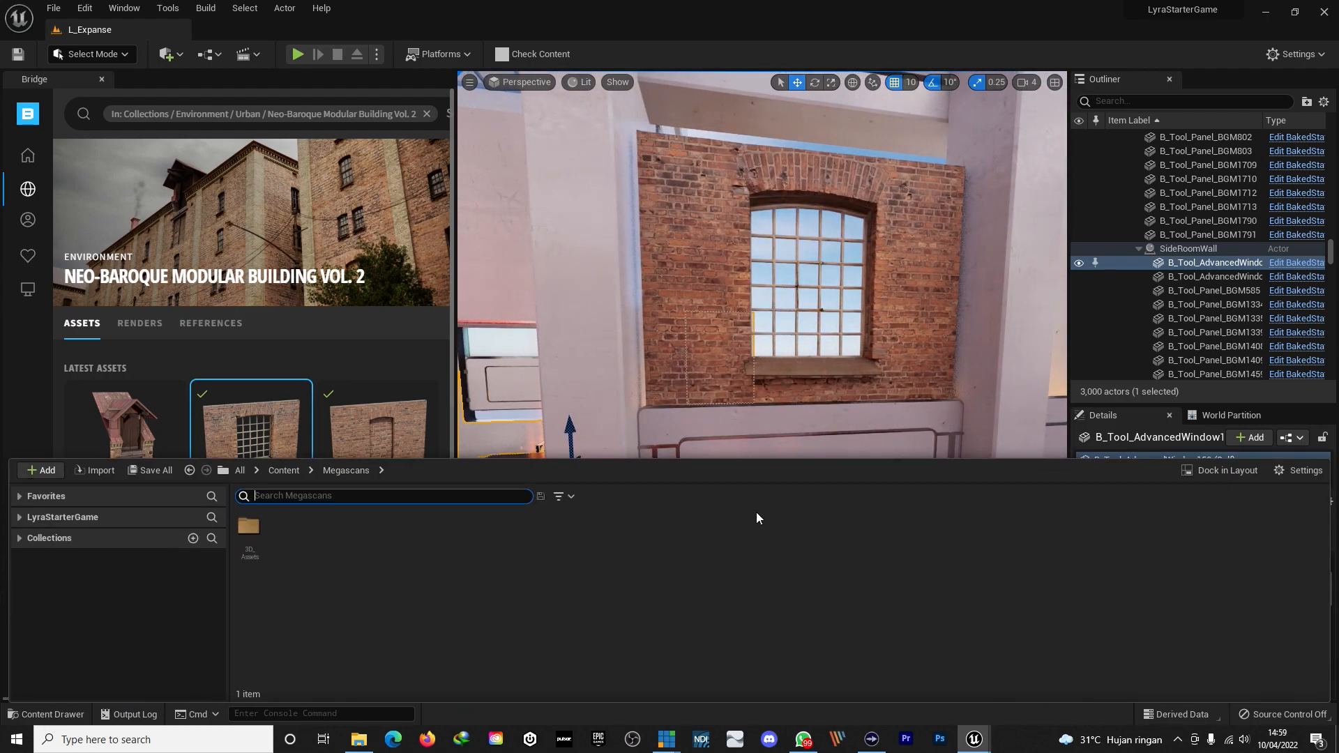
pyautogui.click(244, 470)
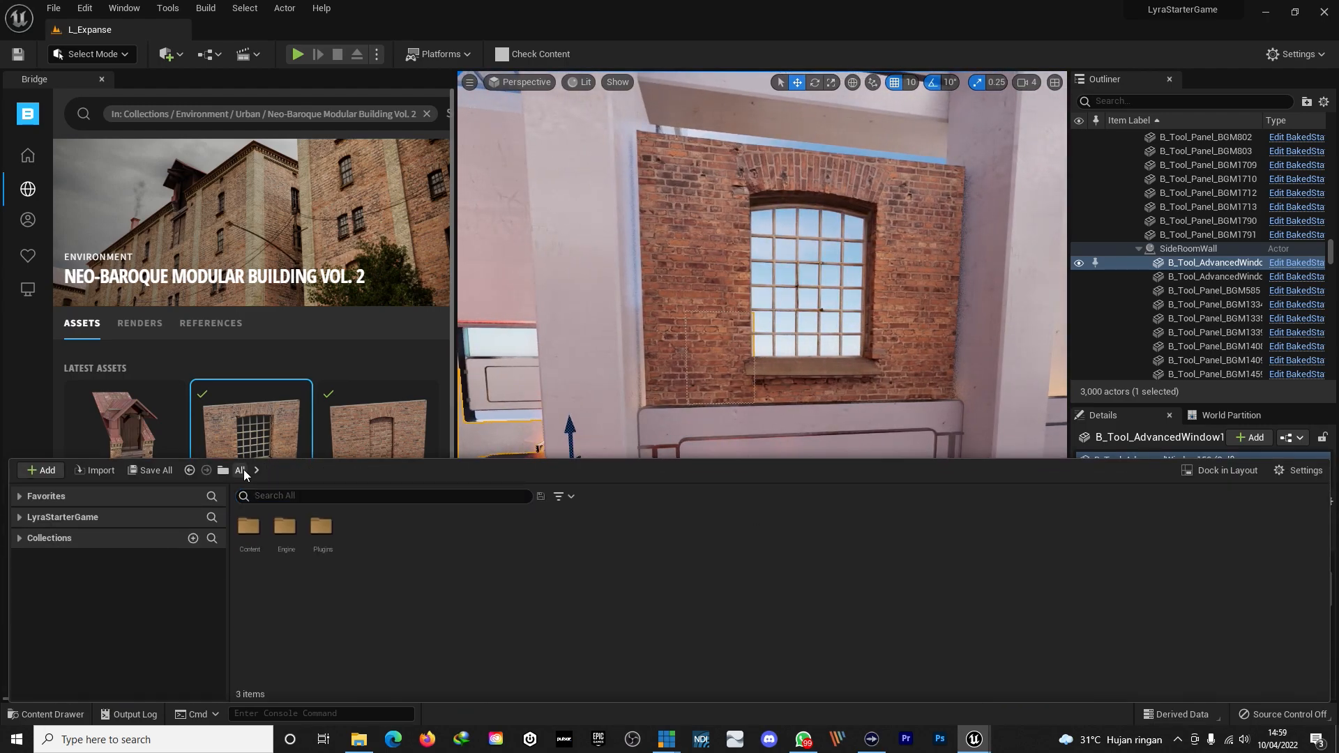
pyautogui.doubleClick(253, 533)
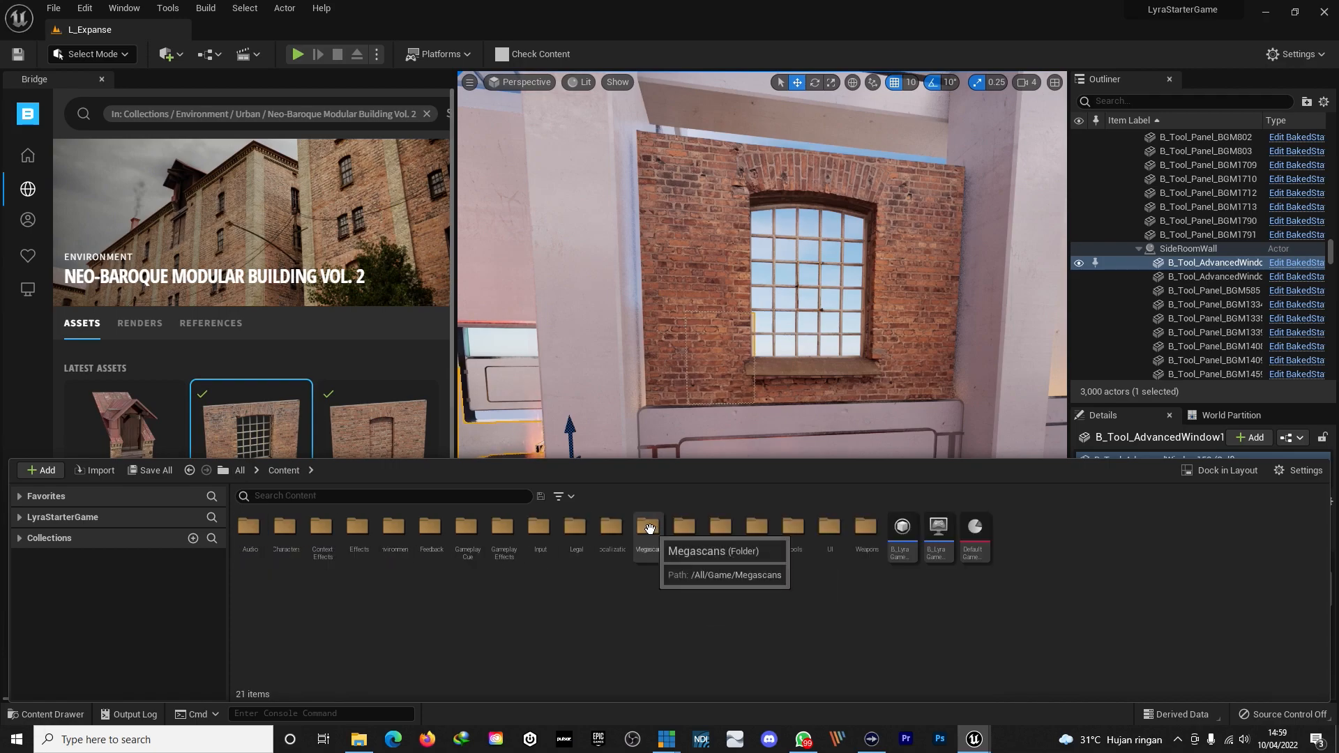
pyautogui.doubleClick(649, 528)
pyautogui.doubleClick(249, 528)
pyautogui.doubleClick(251, 528)
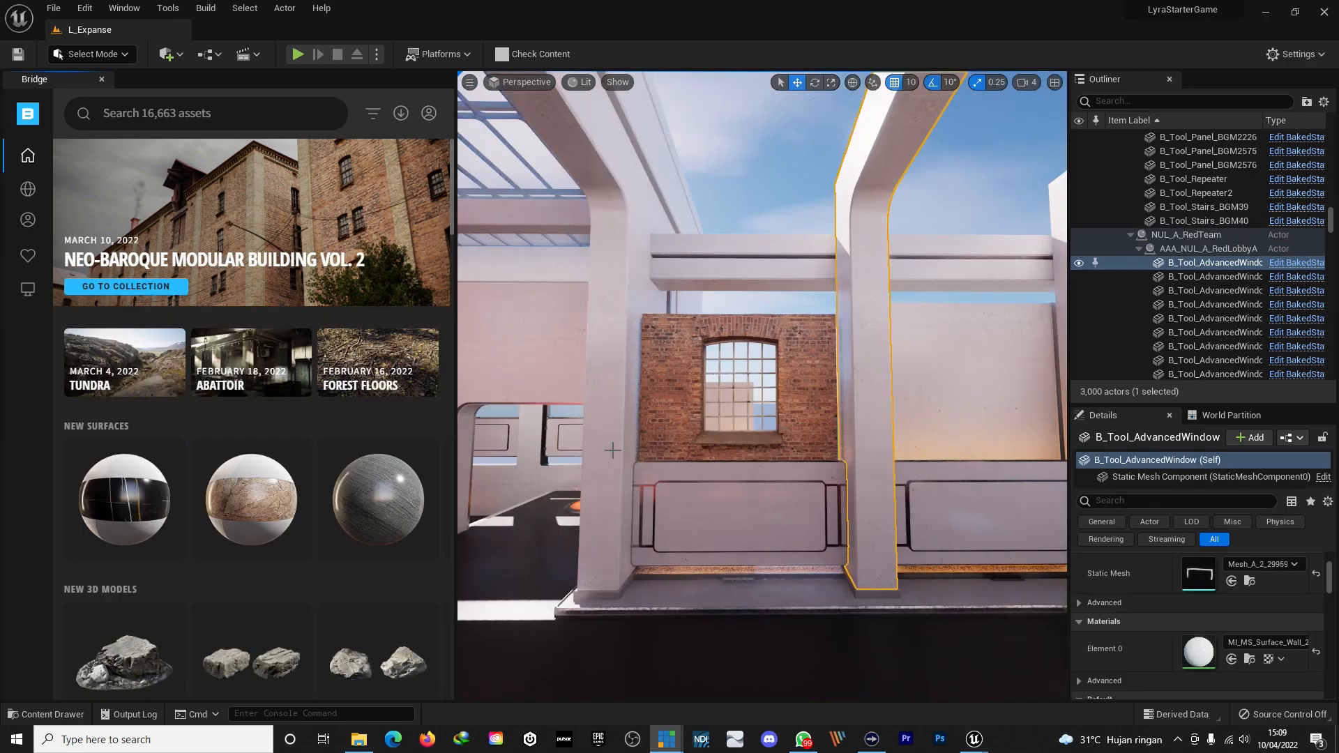
pyautogui.moveTo(762, 385); pyautogui.dragTo(697, 391, button='right')
pyautogui.press('w')
pyautogui.press('s')
pyautogui.press('w')
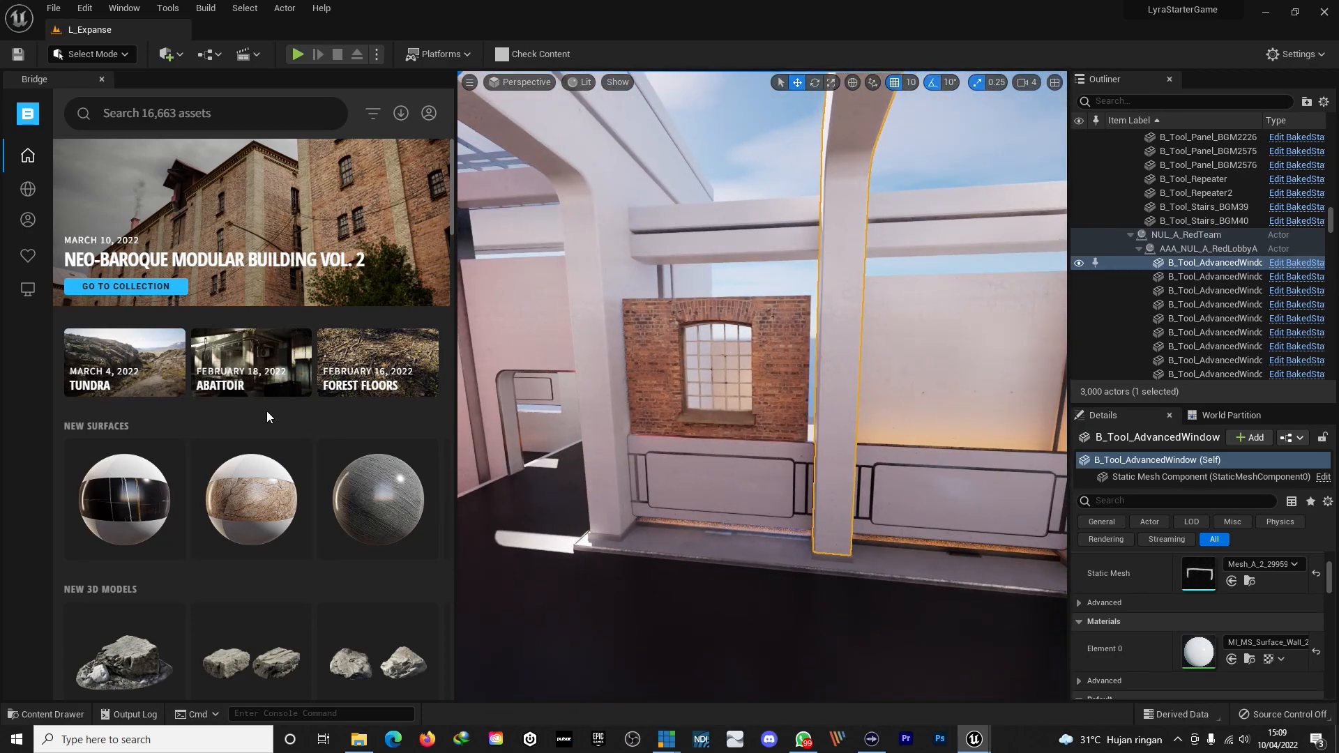
# - Download the Rough Brick Wall surface at Medium Quality from Surfaces, Brick, Mortar in Bridge and add it to the project
pyautogui.moveTo(22, 133)
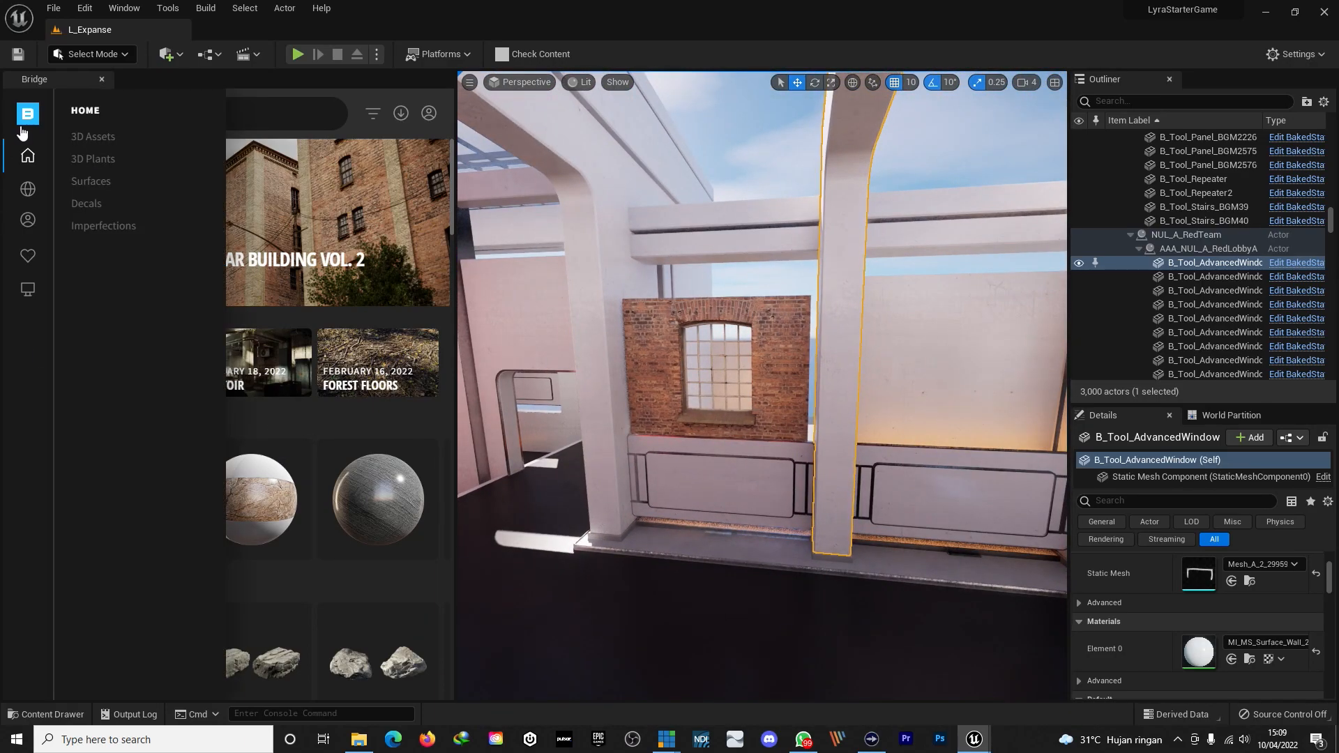
pyautogui.click(91, 181)
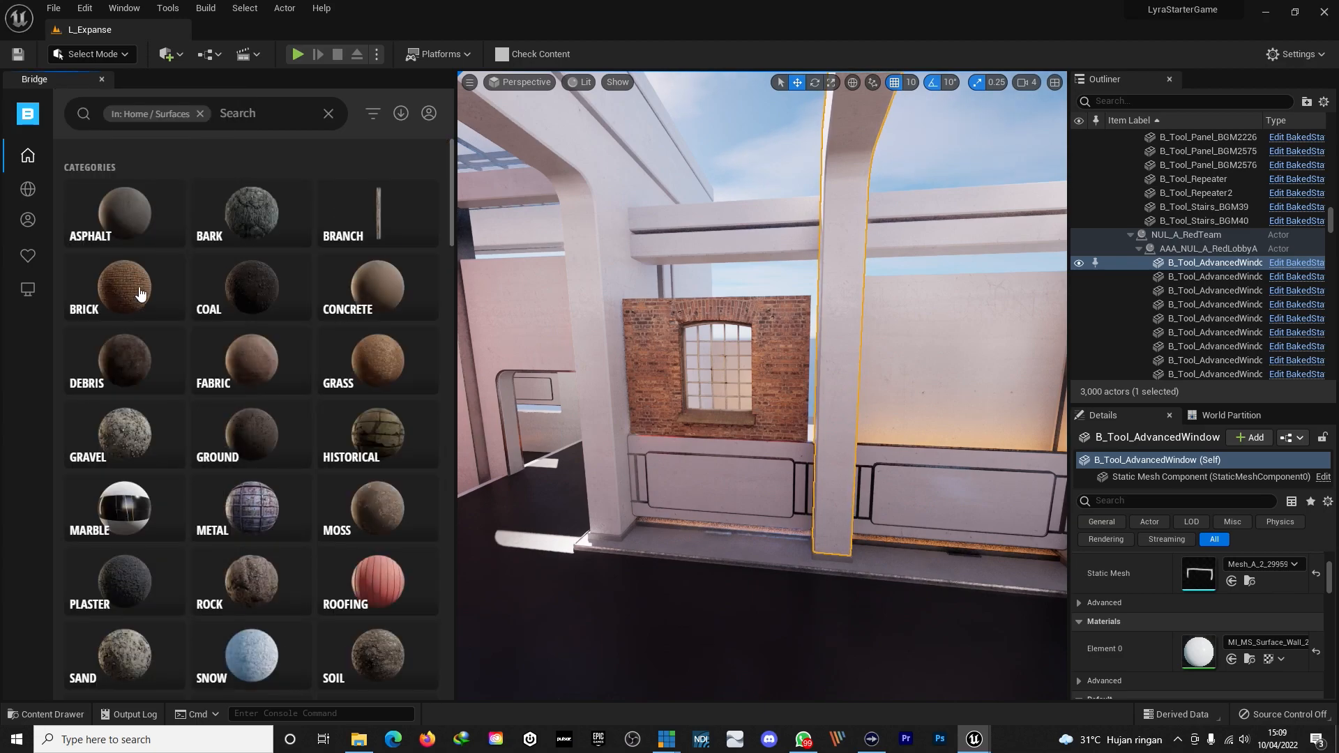
pyautogui.click(127, 290)
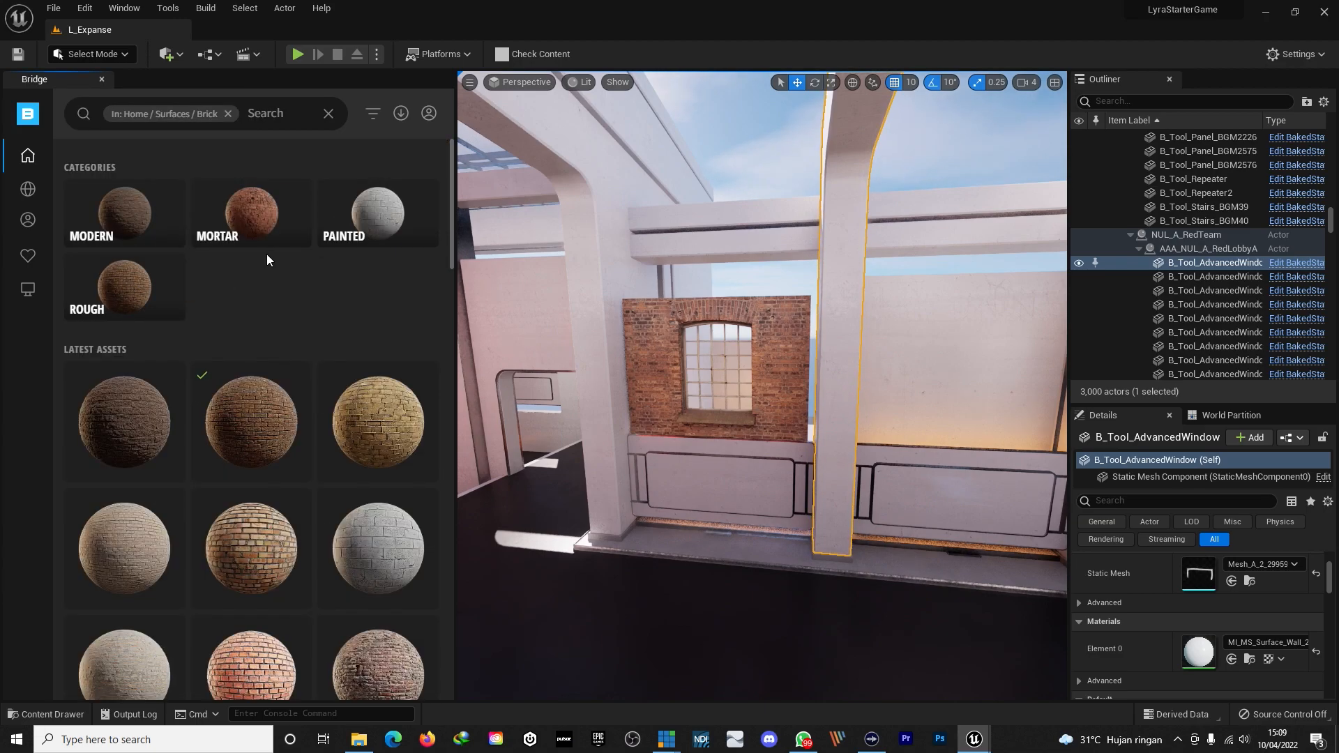
pyautogui.click(257, 216)
pyautogui.click(315, 367)
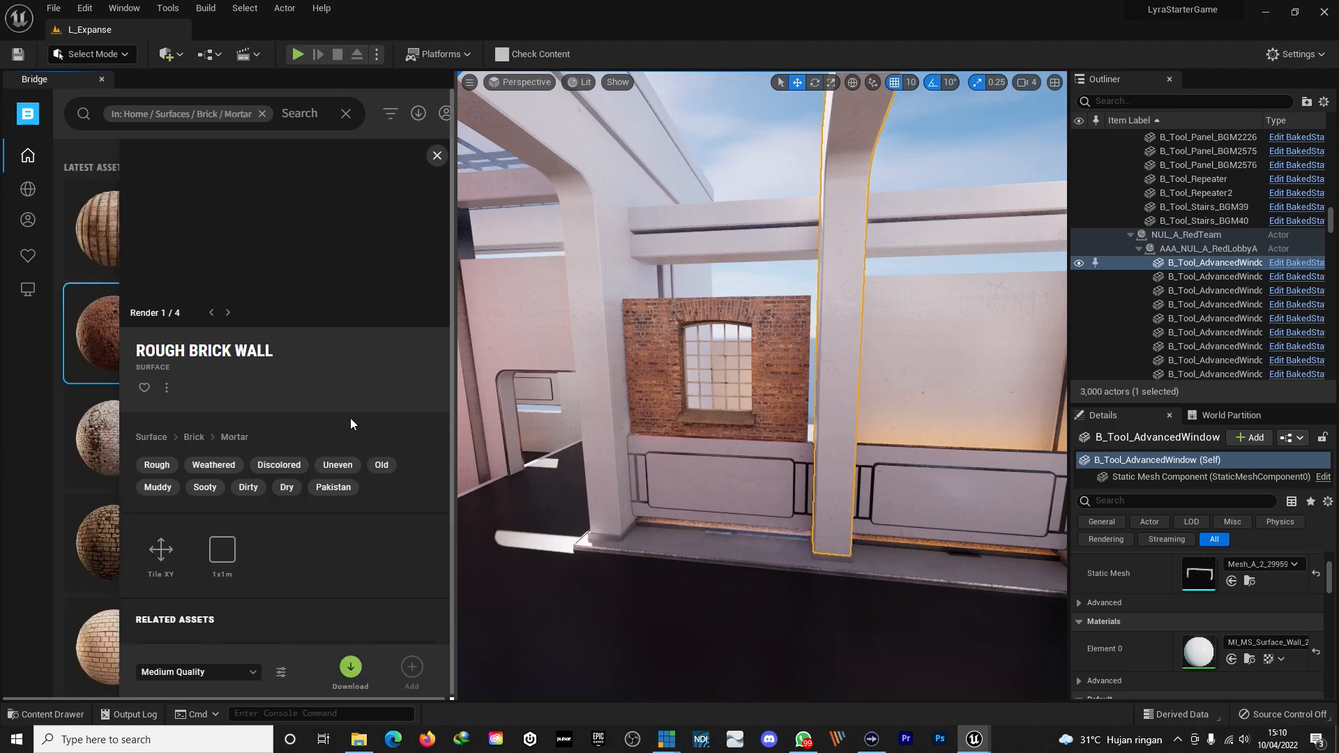
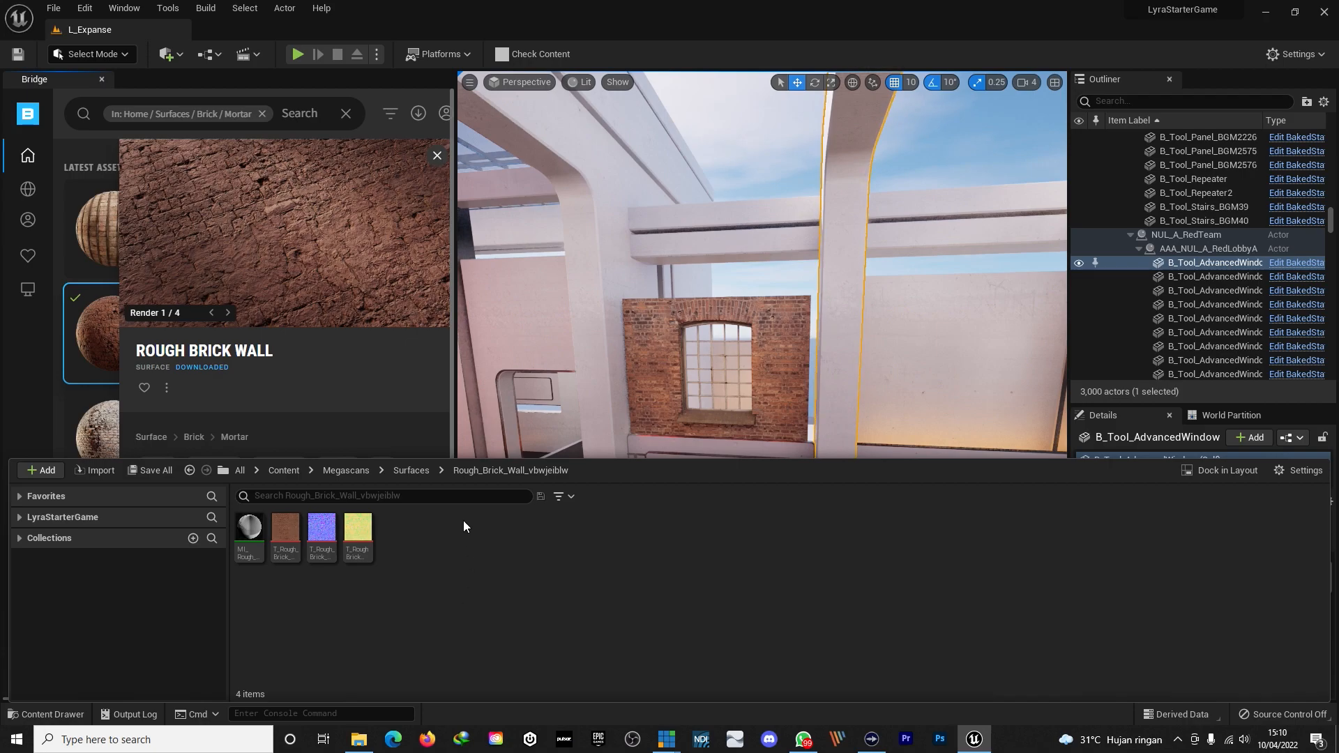
# - Browse from the Megascans folder through Surfaces into the Rough_Brick_Wall_vbwjeiblw folder
pyautogui.click(340, 471)
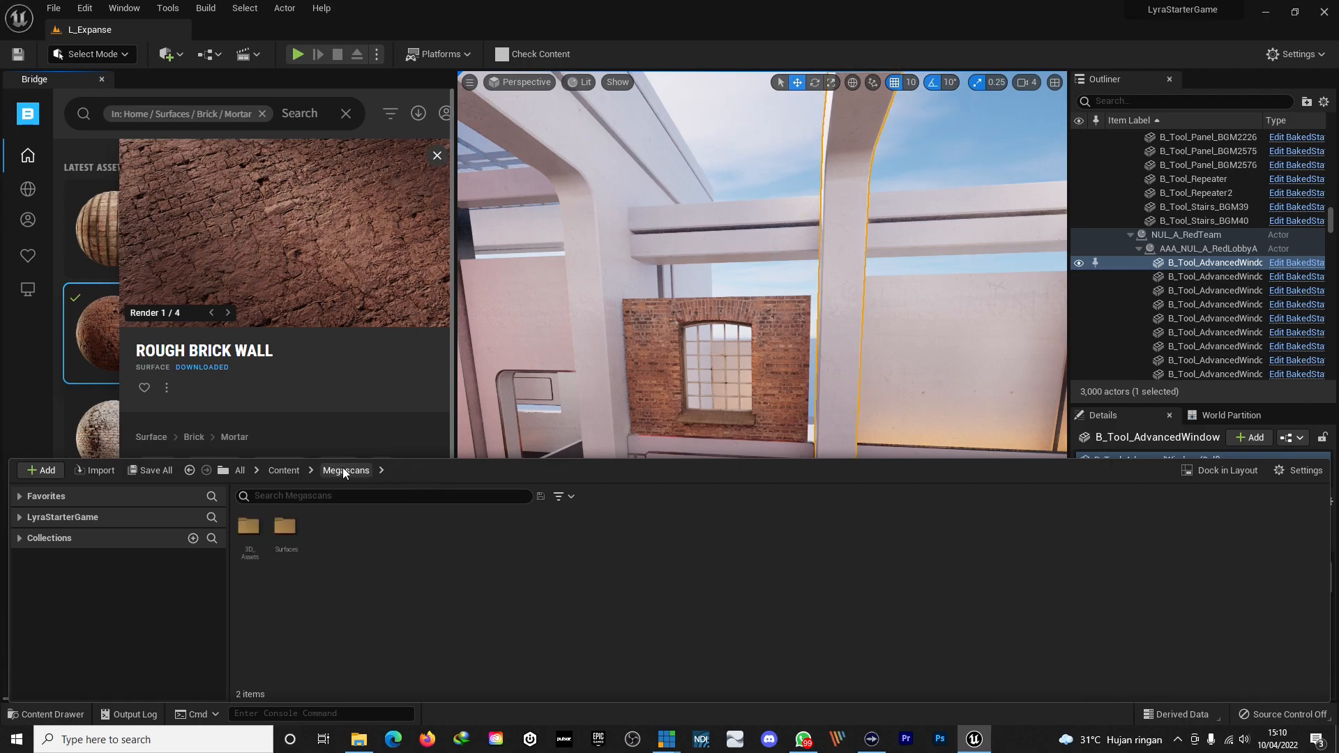
pyautogui.doubleClick(284, 526)
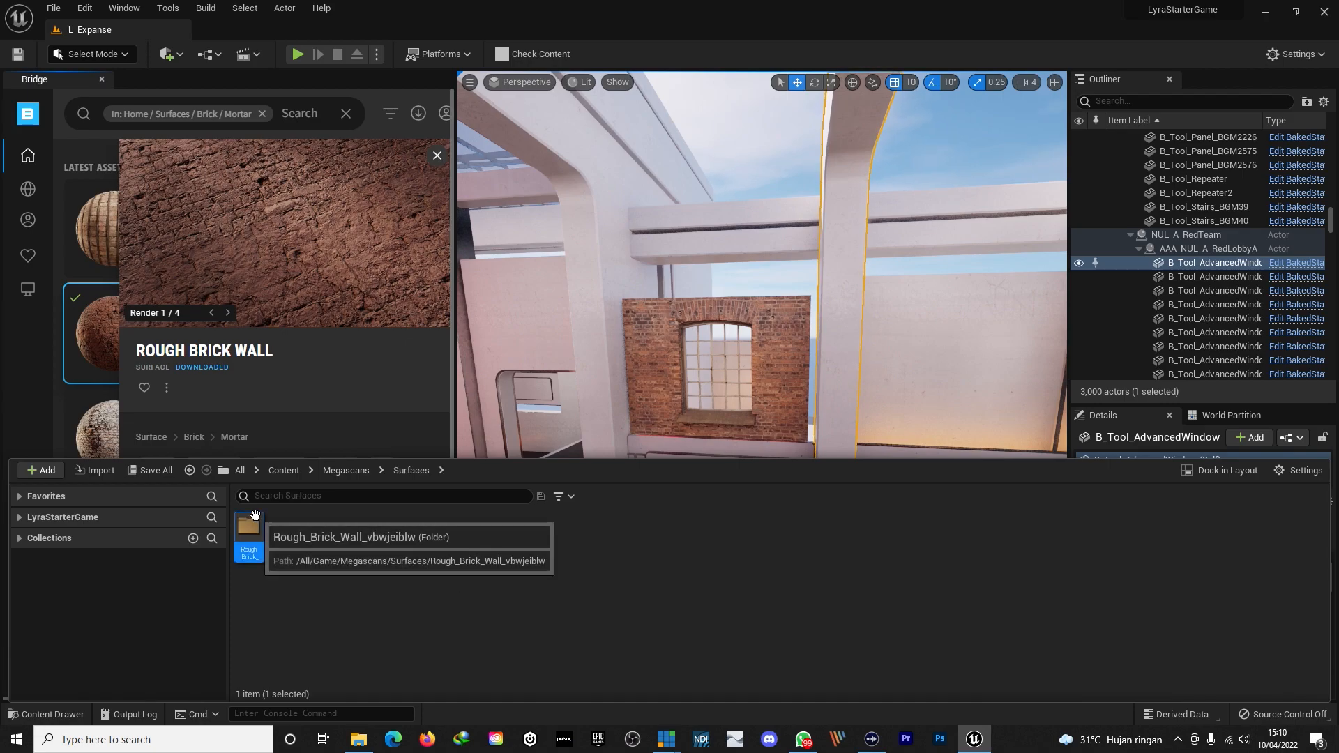
pyautogui.doubleClick(257, 523)
# - Dock the content browser in the editor layout and close Bridge to enlarge the viewport around the white column
pyautogui.moveTo(640, 314); pyautogui.dragTo(723, 372, button='right')
pyautogui.press('w')
pyautogui.press('w')
pyautogui.hotkey('ctrl', 'space')
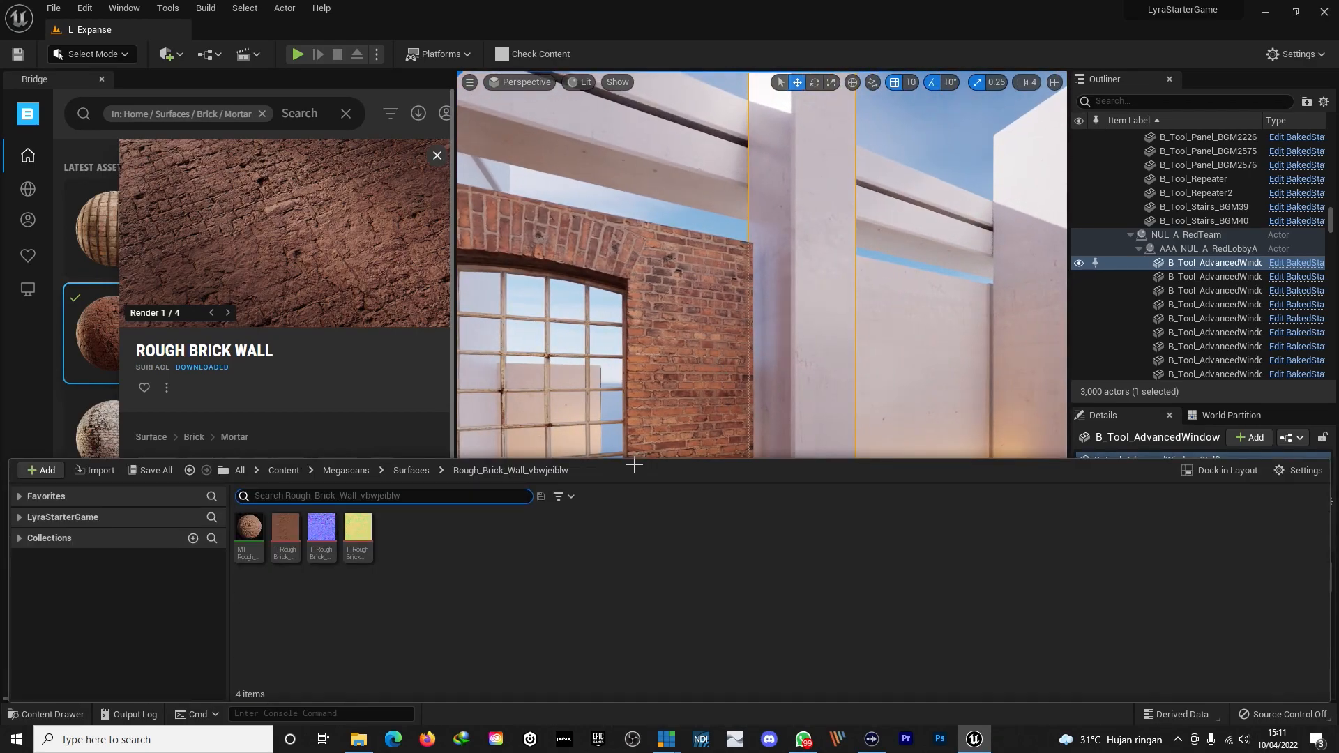
pyautogui.click(1214, 474)
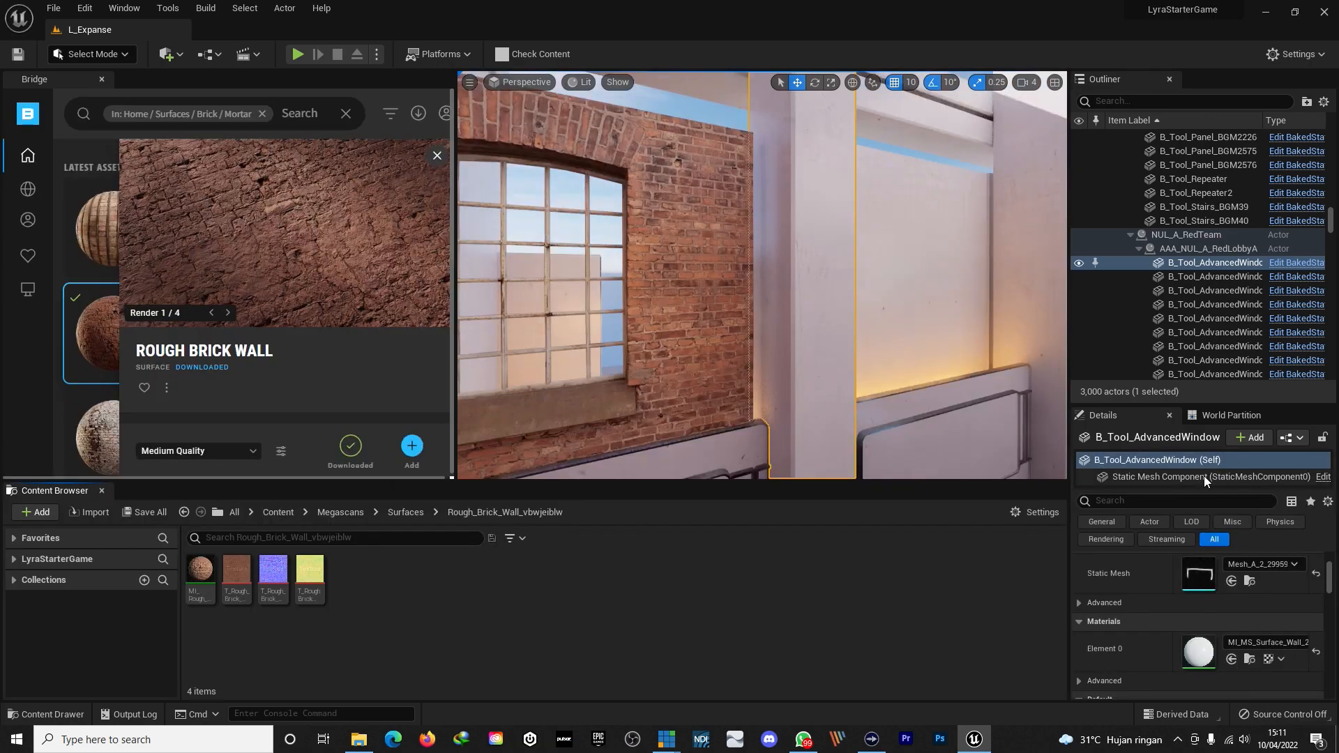
pyautogui.click(101, 79)
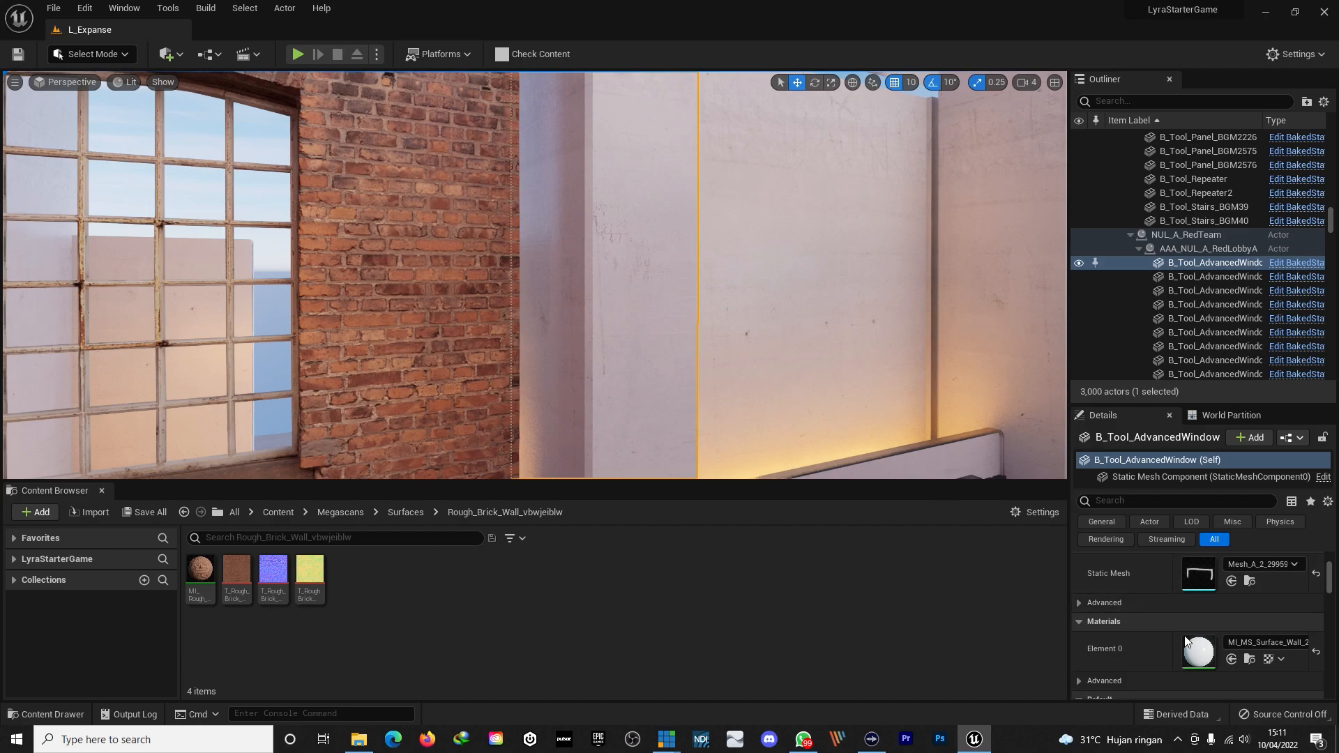
# - Try the rough brick wall material instance on the selected column's Element 0 slot and undo the assignment
pyautogui.click(201, 577)
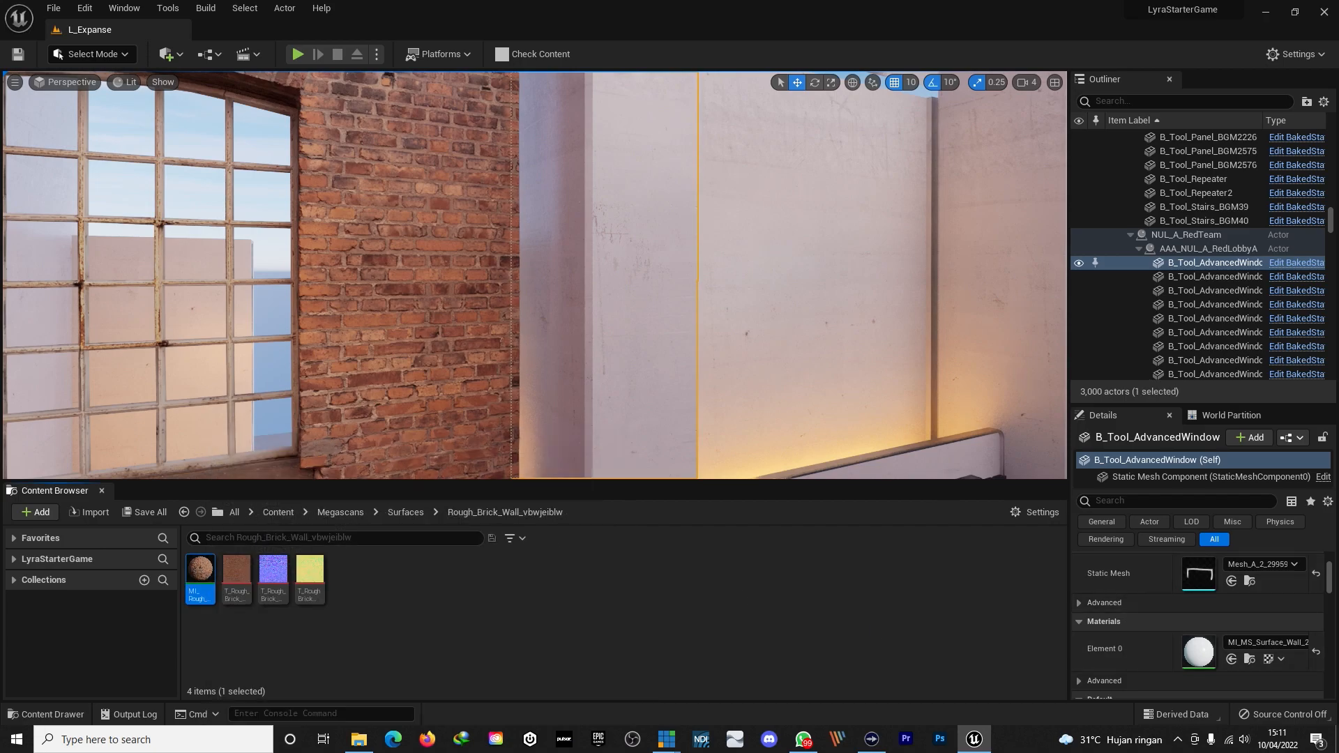
pyautogui.click(1231, 659)
pyautogui.moveTo(791, 341); pyautogui.dragTo(990, 391, button='right')
pyautogui.hotkey('ctrl', 'z')
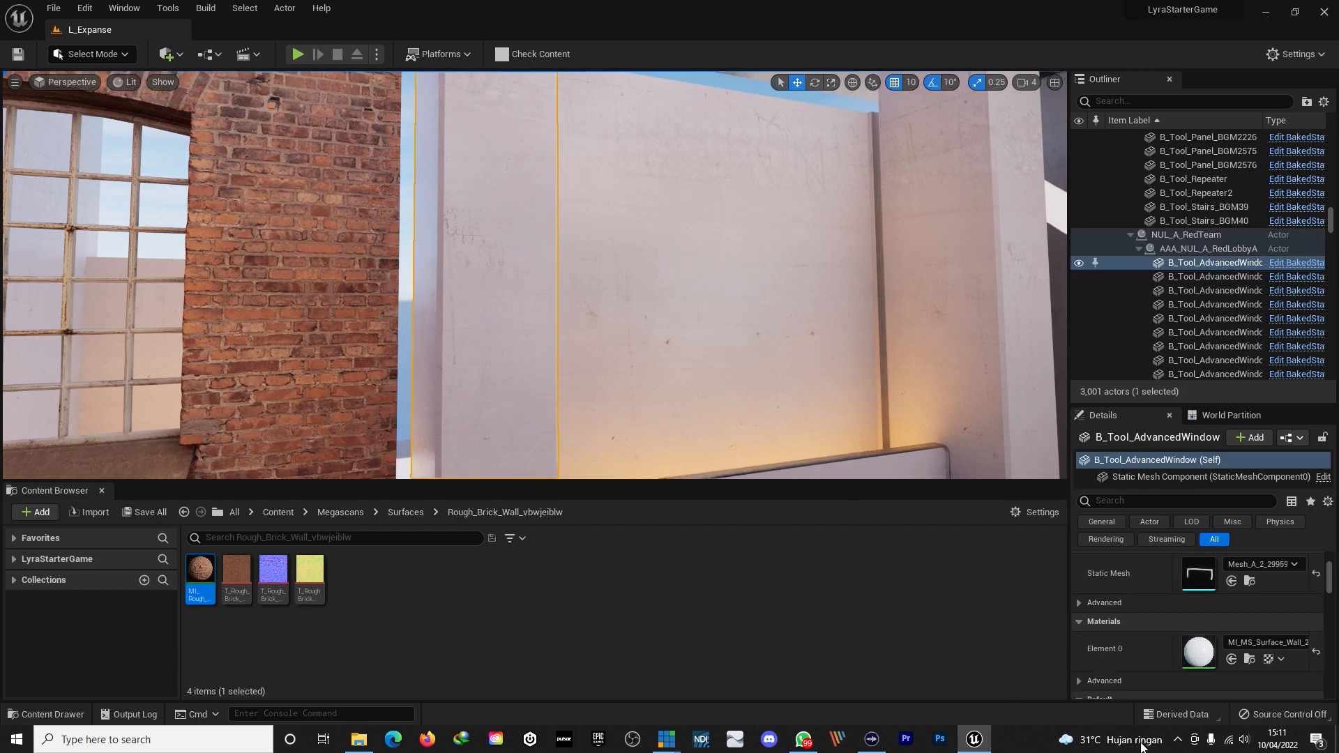
# - Locate the column's Element 0 material MI_MS_Surface_Wall_2 in the project content and open it for editing
pyautogui.click(1250, 660)
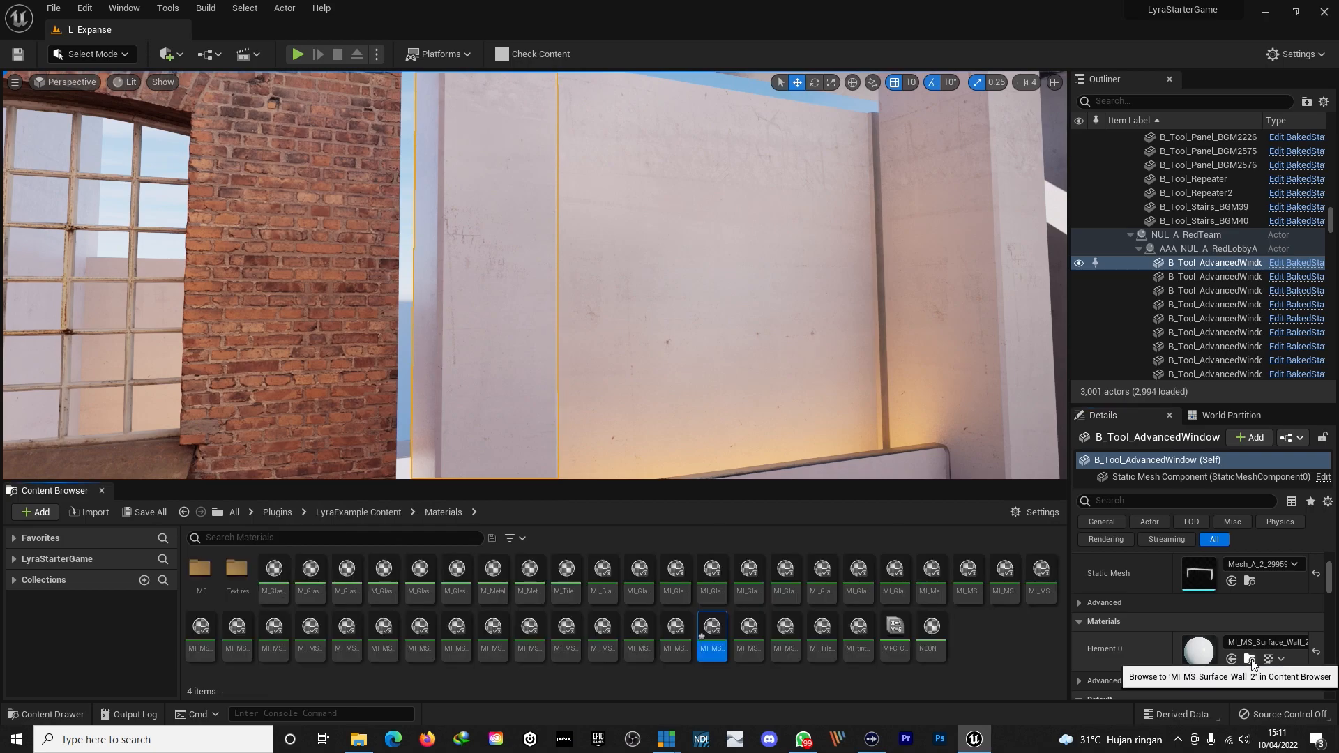
pyautogui.moveTo(534, 274); pyautogui.dragTo(684, 96, button='right')
pyautogui.doubleClick(712, 627)
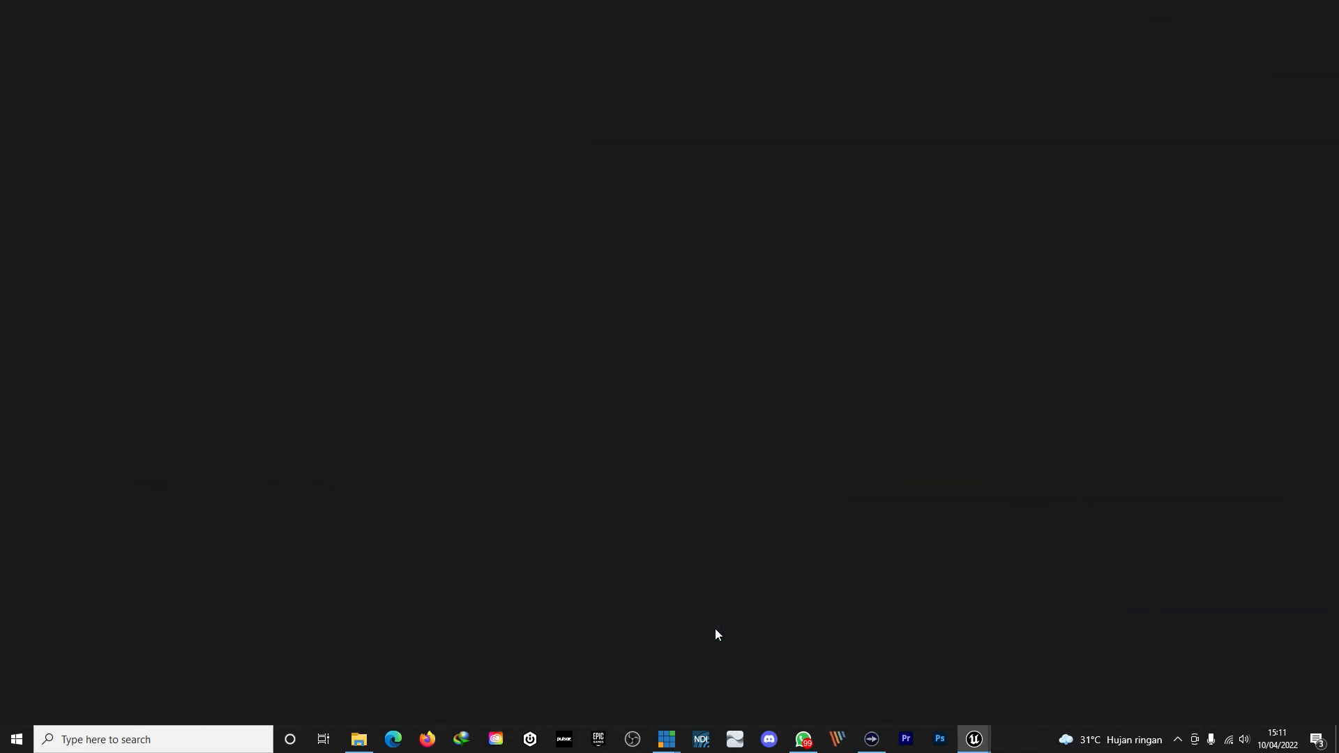
pyautogui.doubleClick(209, 30)
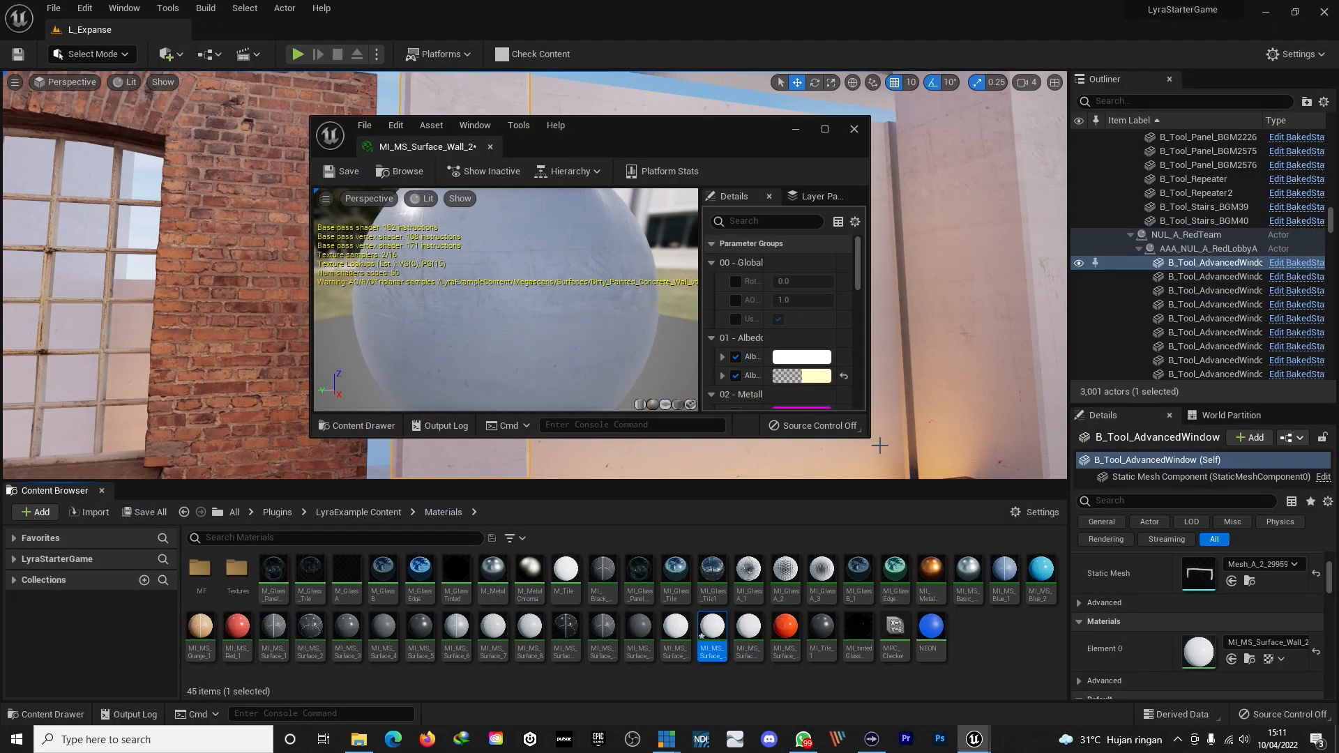
# - Enlarge the material instance editor and widen its details area to show the Global Texture Parameter Values in full
pyautogui.moveTo(868, 438); pyautogui.dragTo(986, 484)
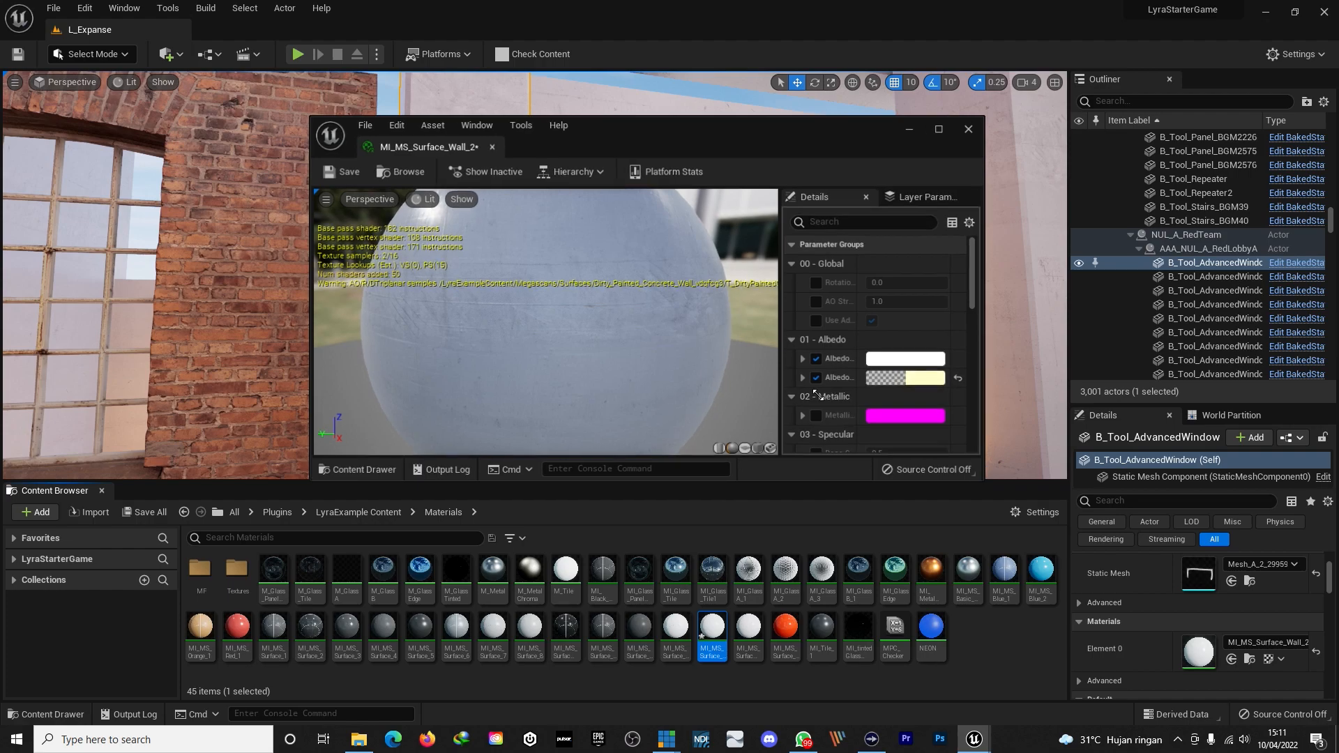
pyautogui.moveTo(671, 132); pyautogui.dragTo(613, 113)
pyautogui.scroll(-10, 855, 328)
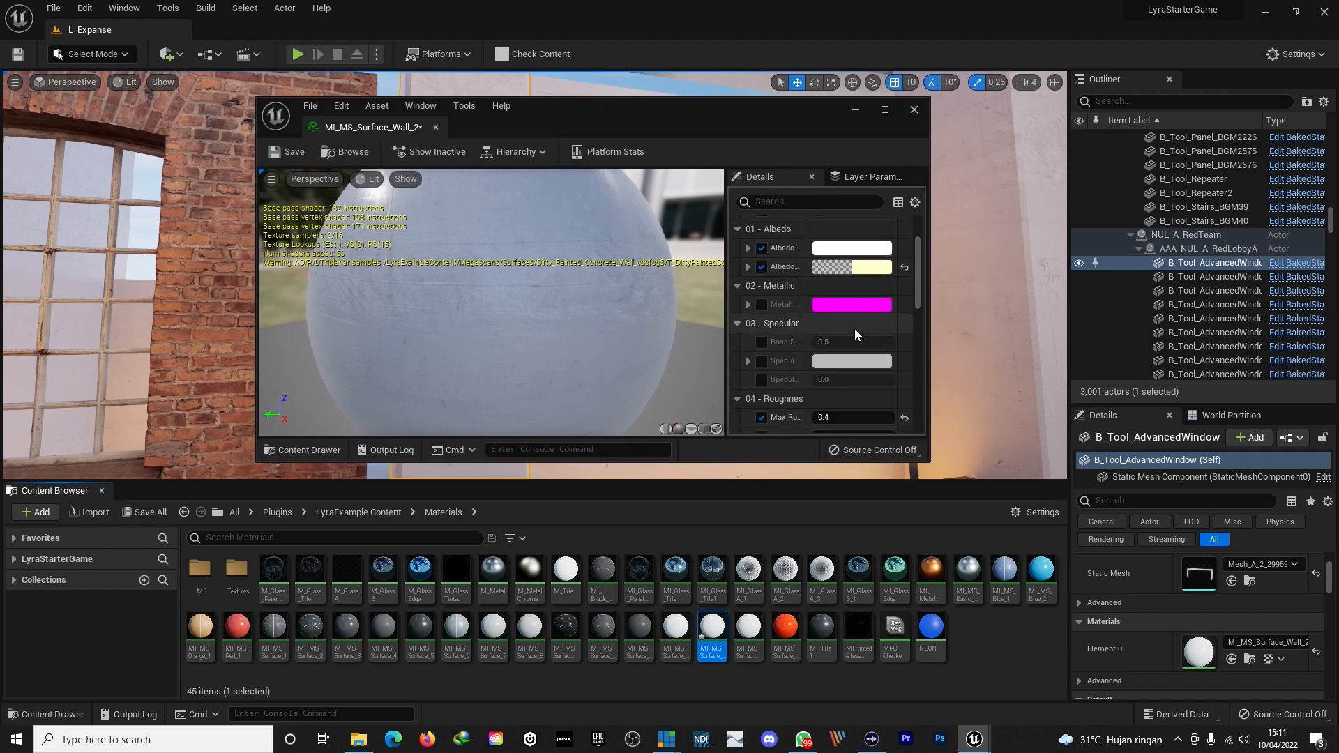
pyautogui.scroll(-5, 855, 327)
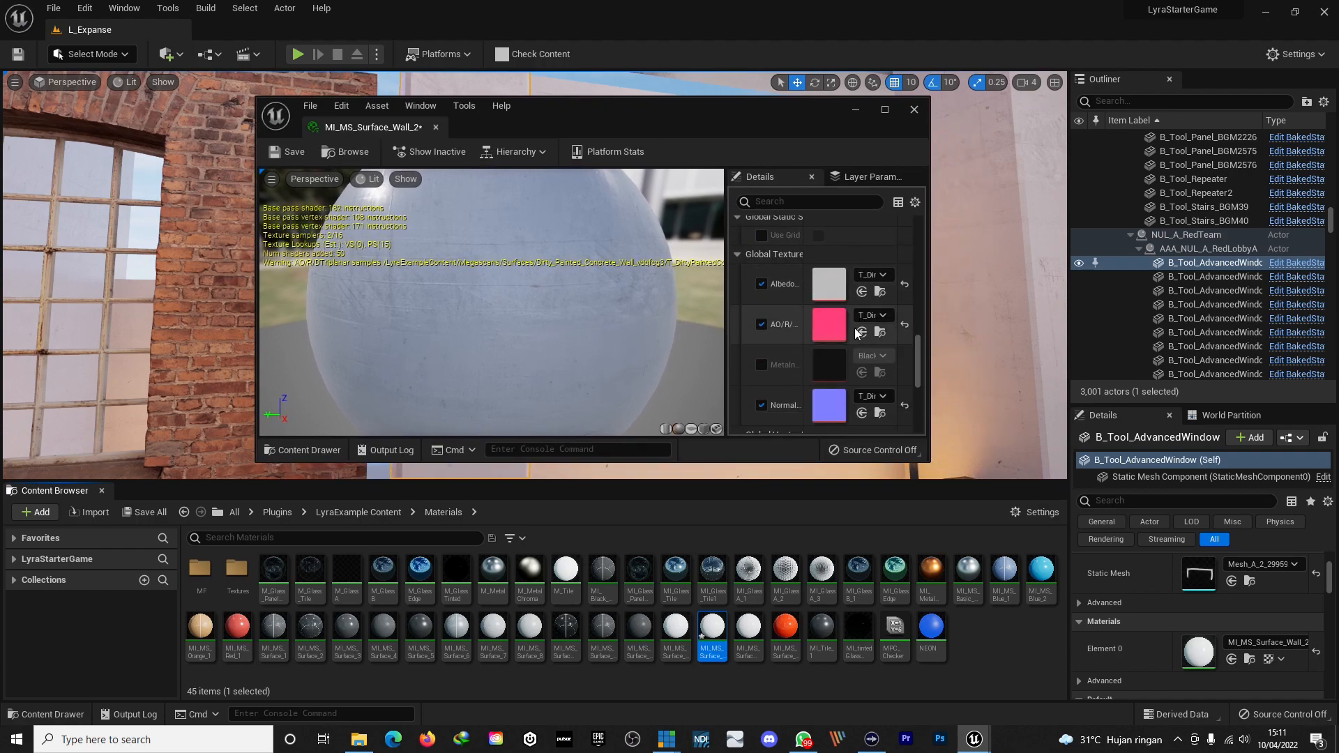
pyautogui.moveTo(934, 323); pyautogui.dragTo(1058, 322)
pyautogui.moveTo(814, 284); pyautogui.dragTo(654, 284)
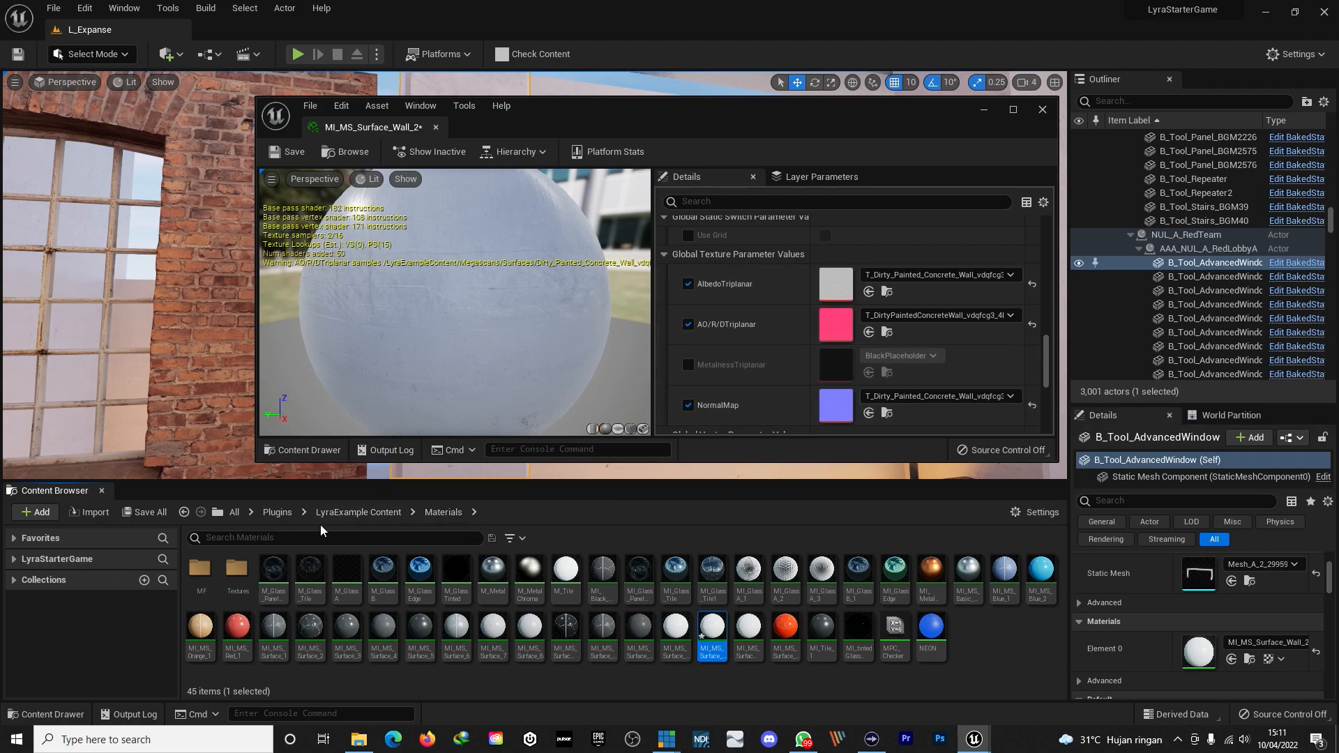
# - Browse the project content back to Content, Megascans, Surfaces, Rough_Brick_Wall_vbwjeiblw
pyautogui.click(277, 512)
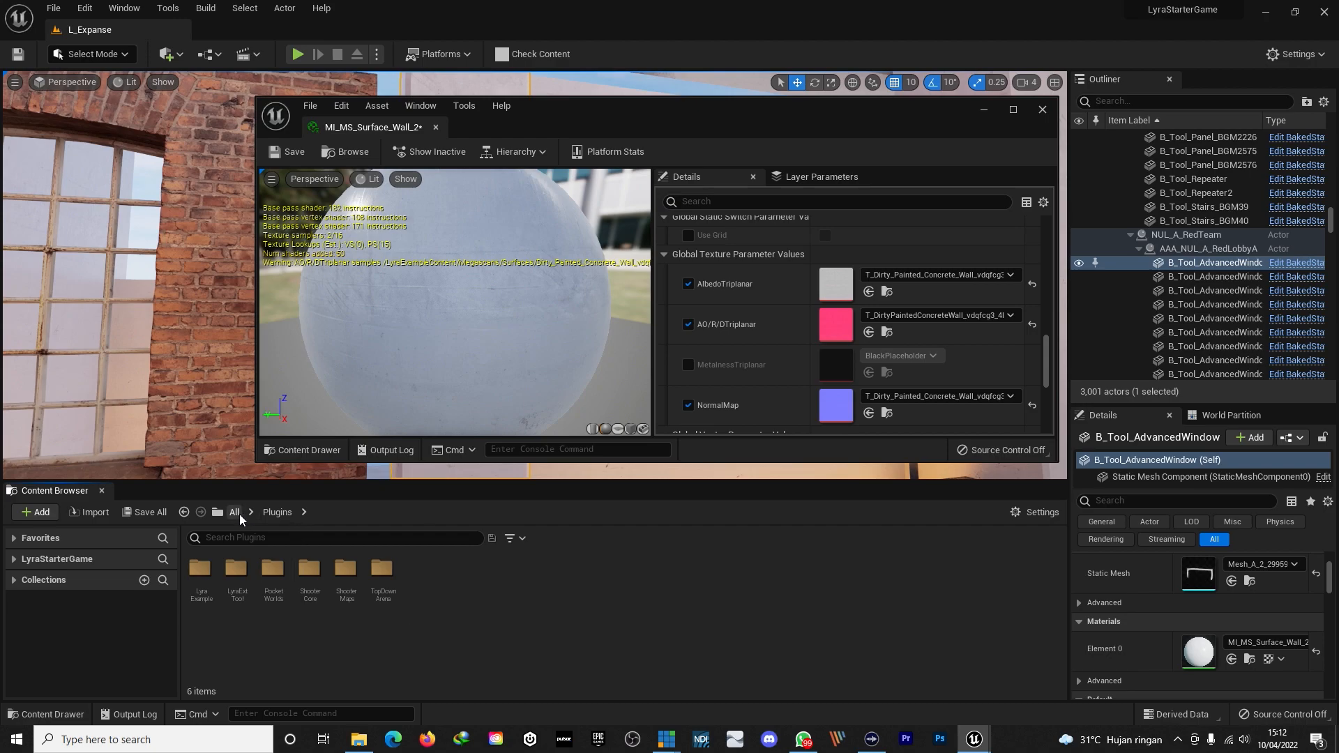
pyautogui.click(237, 514)
pyautogui.click(204, 571)
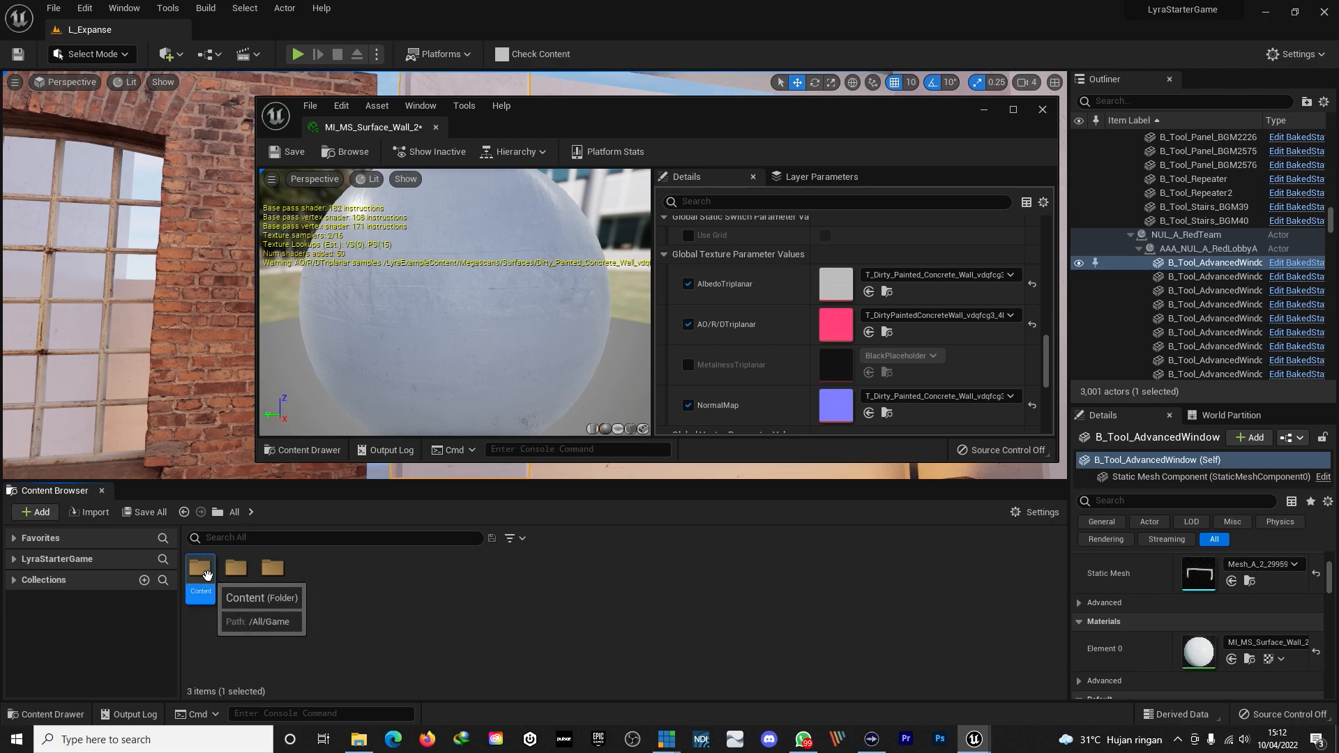
pyautogui.doubleClick(206, 574)
pyautogui.doubleClick(597, 568)
pyautogui.doubleClick(237, 570)
pyautogui.doubleClick(200, 568)
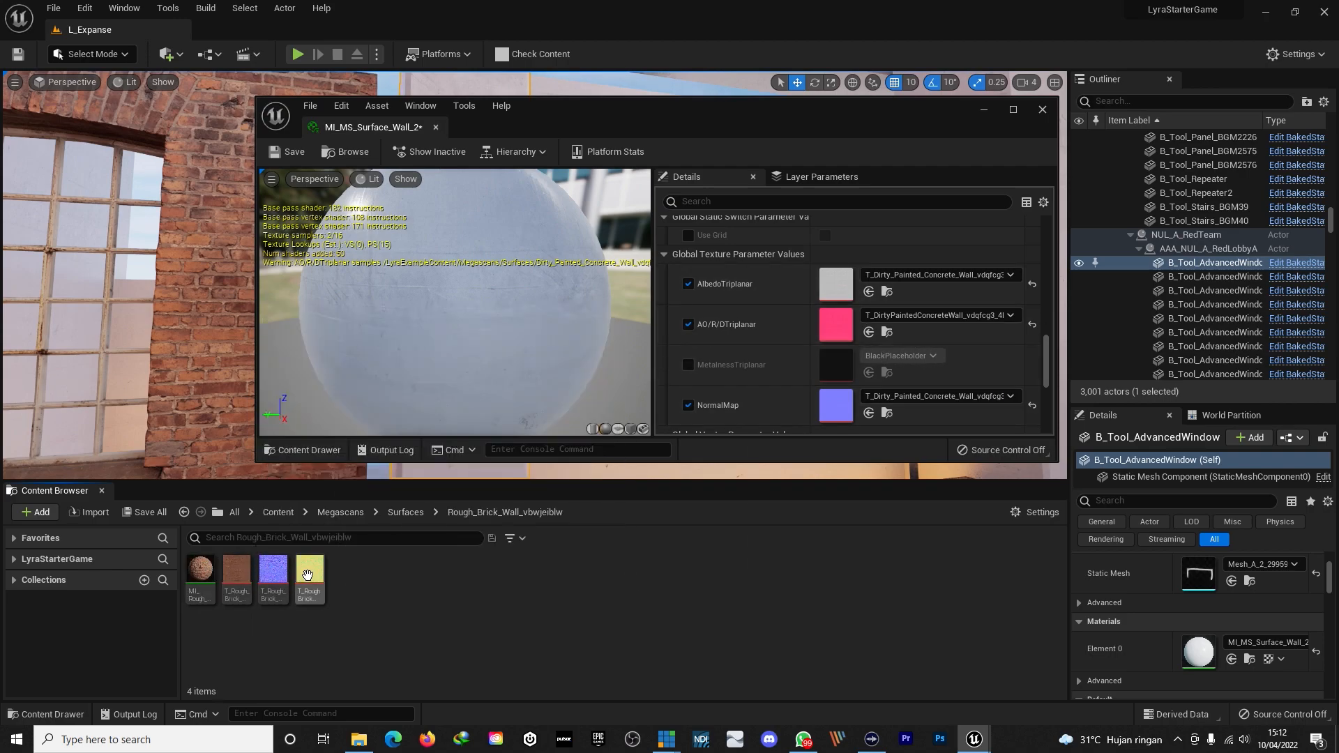
# - Assign the rough brick wall 2K_N, 2K_D and 2K_ORDp textures to NormalMap, AlbedoTriplanar and AO/R/DTriplanar, and close the material editor
pyautogui.click(277, 573)
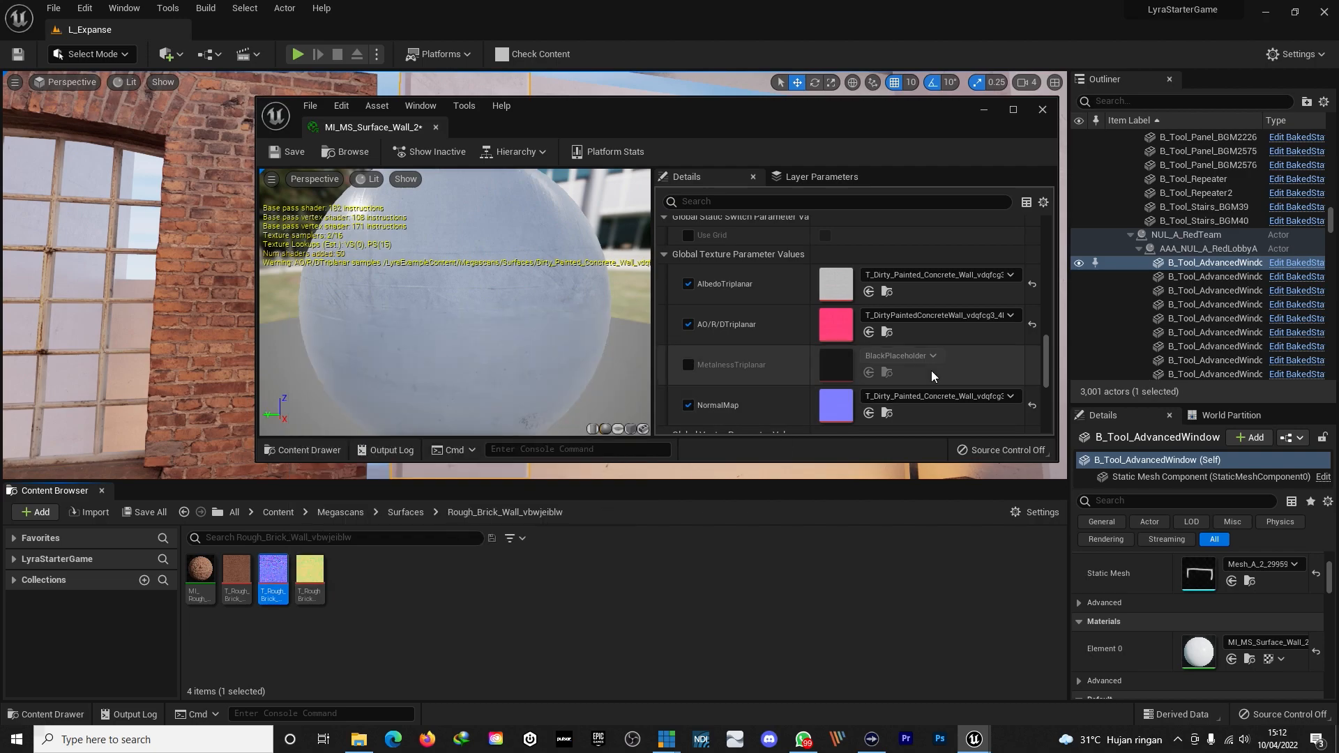
pyautogui.click(869, 413)
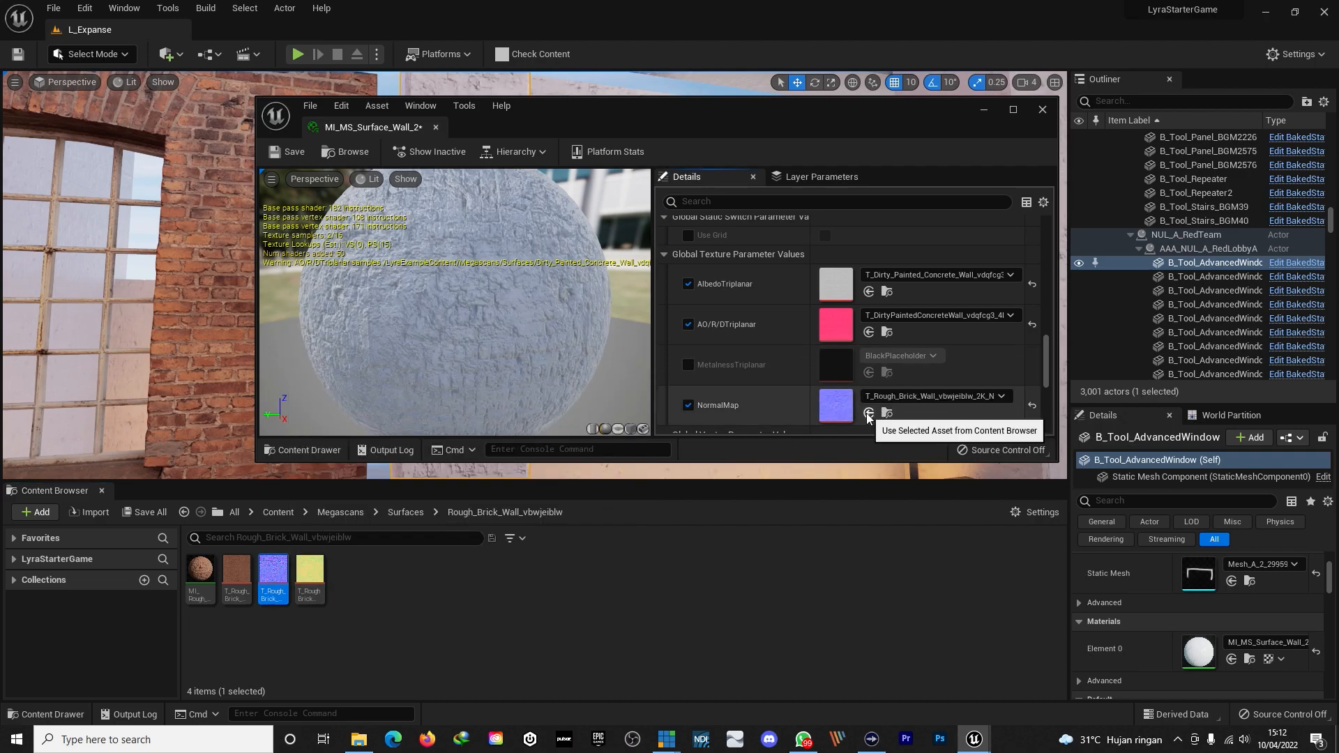
pyautogui.click(237, 576)
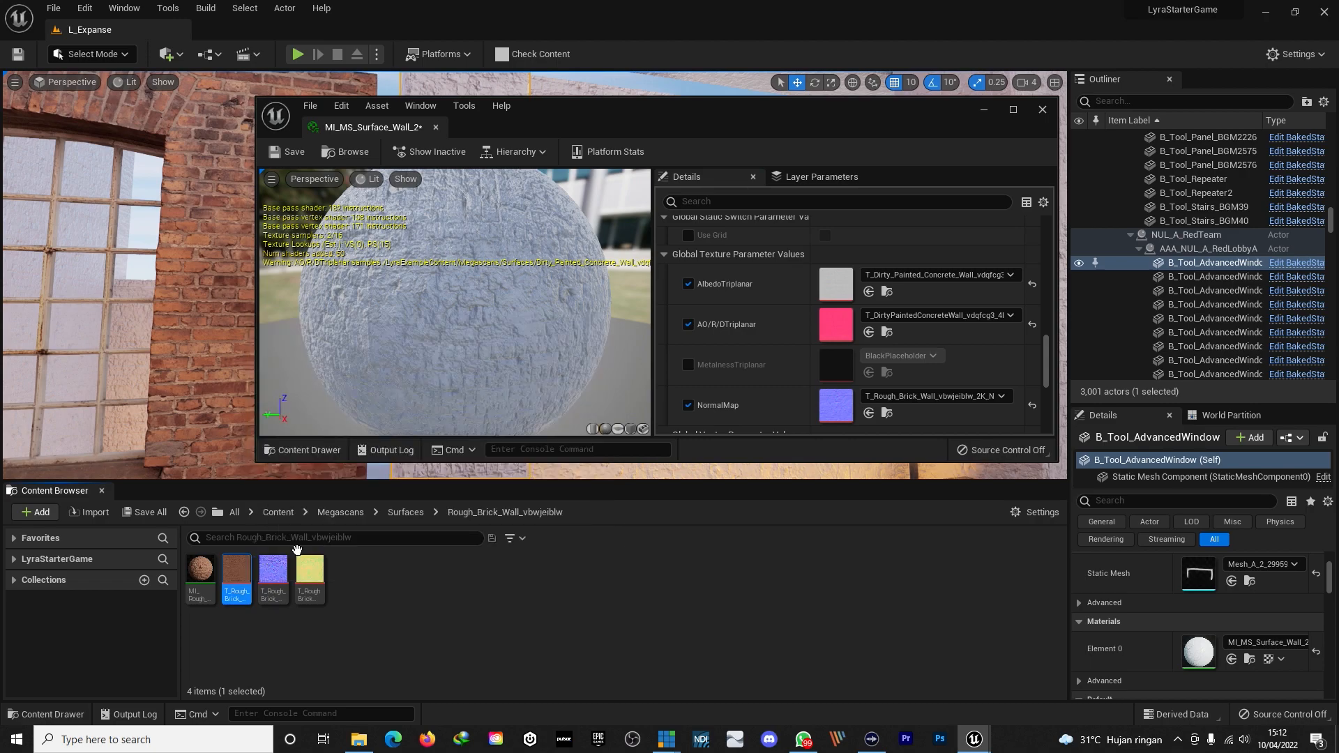
pyautogui.click(870, 291)
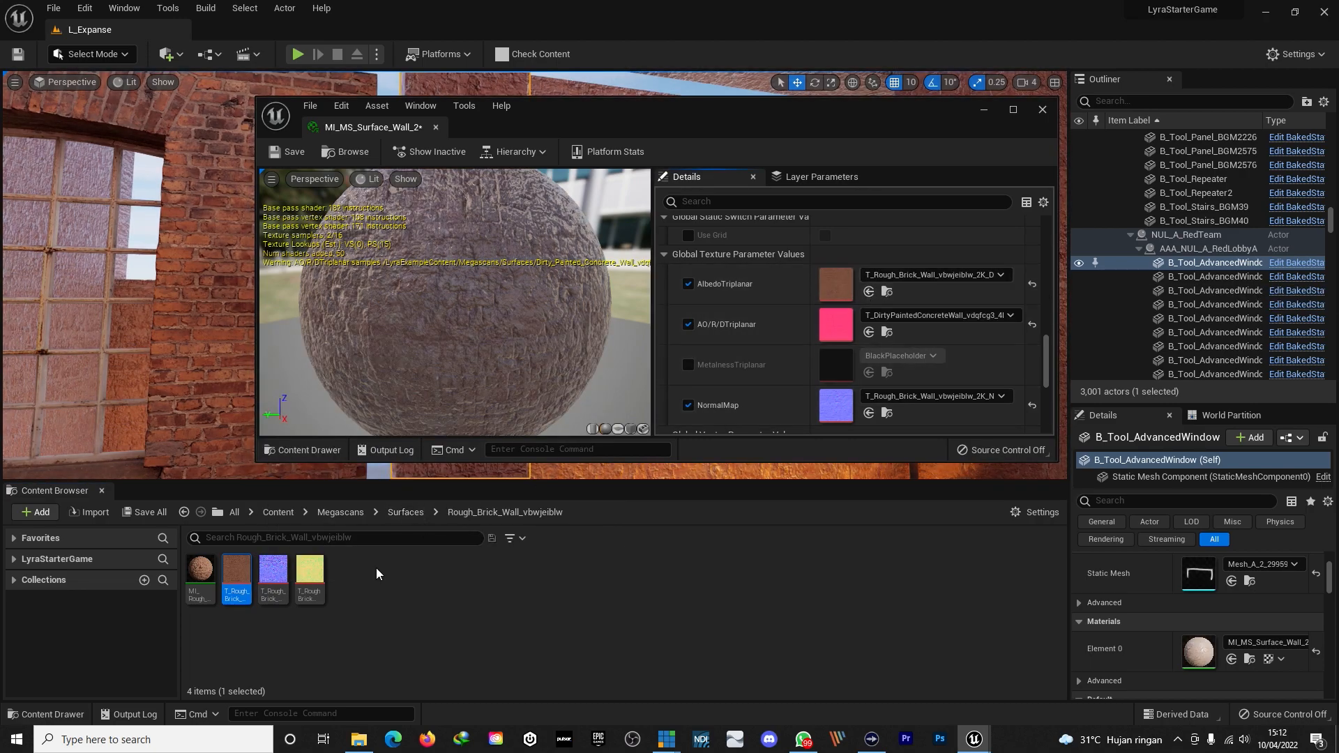
pyautogui.moveTo(315, 572)
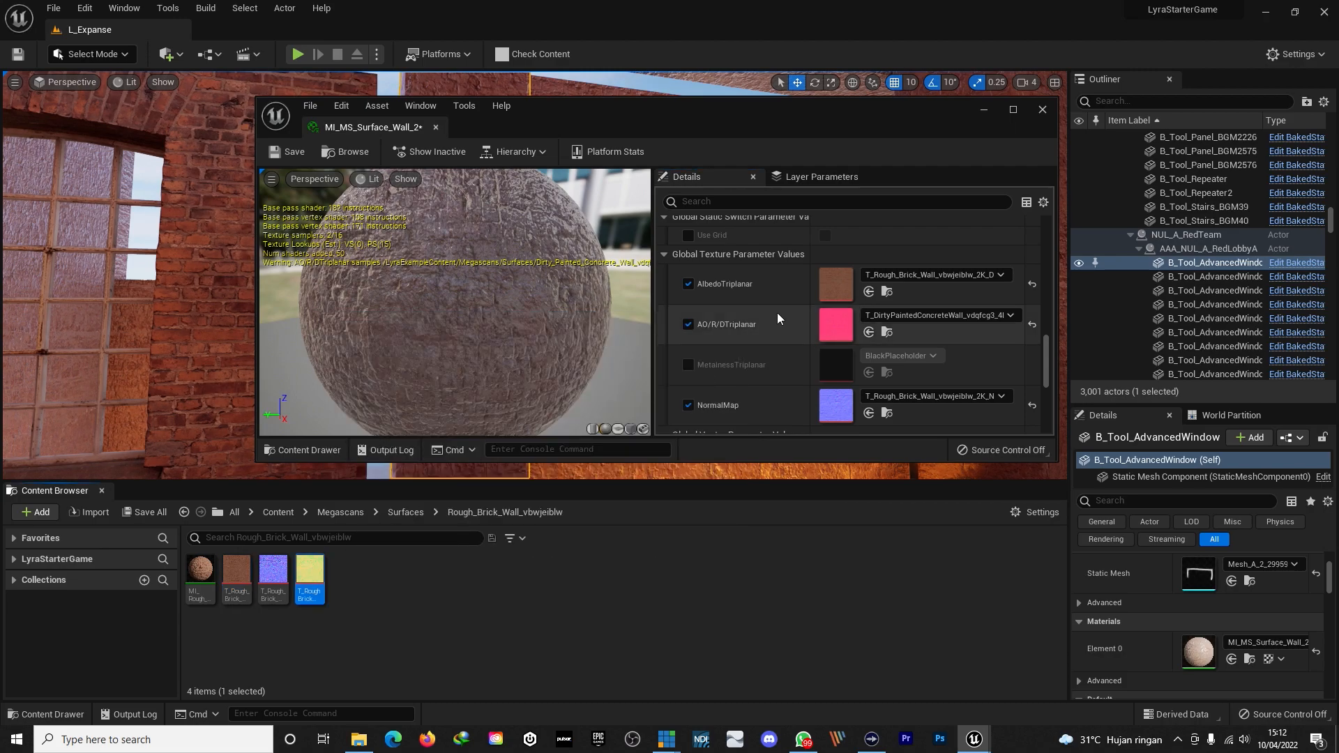
pyautogui.click(869, 332)
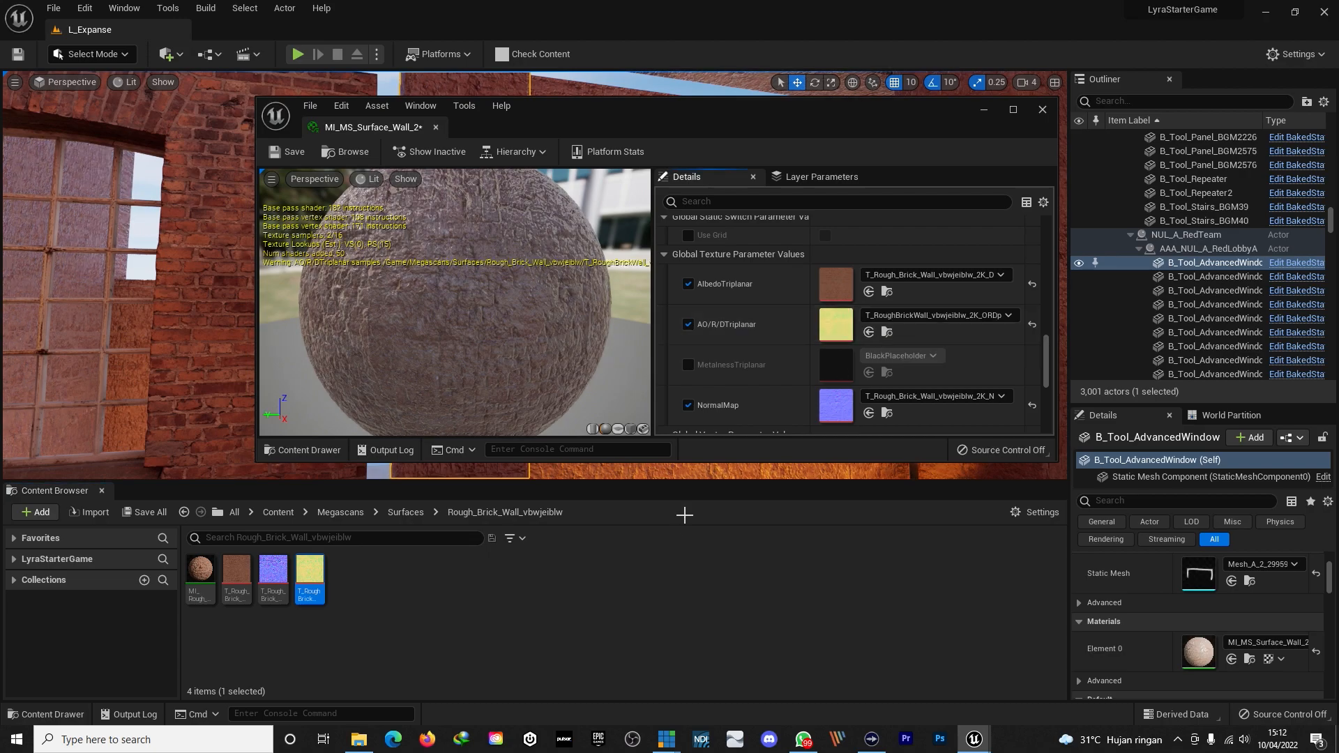
pyautogui.click(1045, 109)
# - Examine the rough brick surface on the columns and walls throughout the red team lobby from several distances
pyautogui.press('s')
pyautogui.moveTo(765, 218)
pyautogui.mouseDown(button='right')
pyautogui.moveTo(565, 219)
pyautogui.moveTo(886, 222)
pyautogui.moveTo(732, 198)
pyautogui.moveTo(802, 206)
pyautogui.moveTo(446, 209)
pyautogui.moveTo(781, 224)
pyautogui.moveTo(765, 221)
pyautogui.mouseUp(button='right')
pyautogui.press('w')
pyautogui.press('w')
pyautogui.press('s')
pyautogui.press('w')
pyautogui.press('s')
pyautogui.press('s')
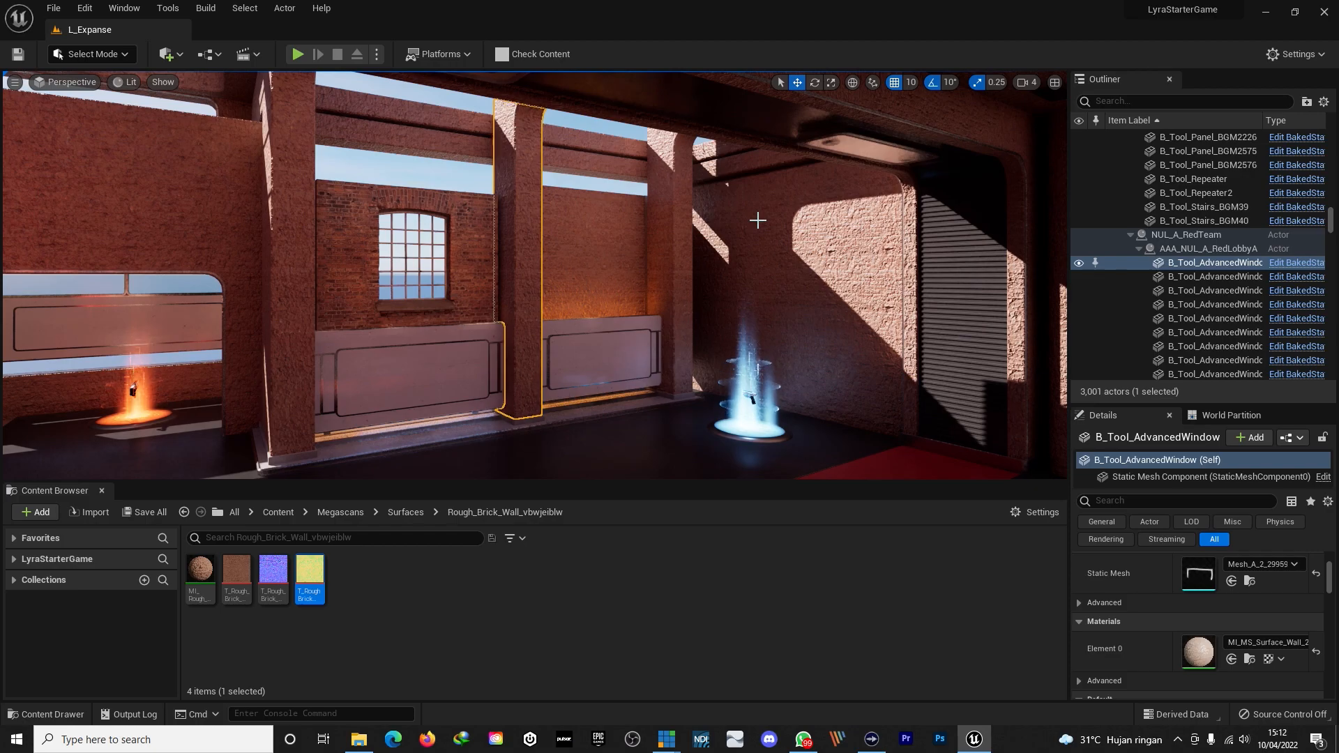
pyautogui.press('s')
pyautogui.moveTo(534, 274); pyautogui.dragTo(585, 255, button='right')
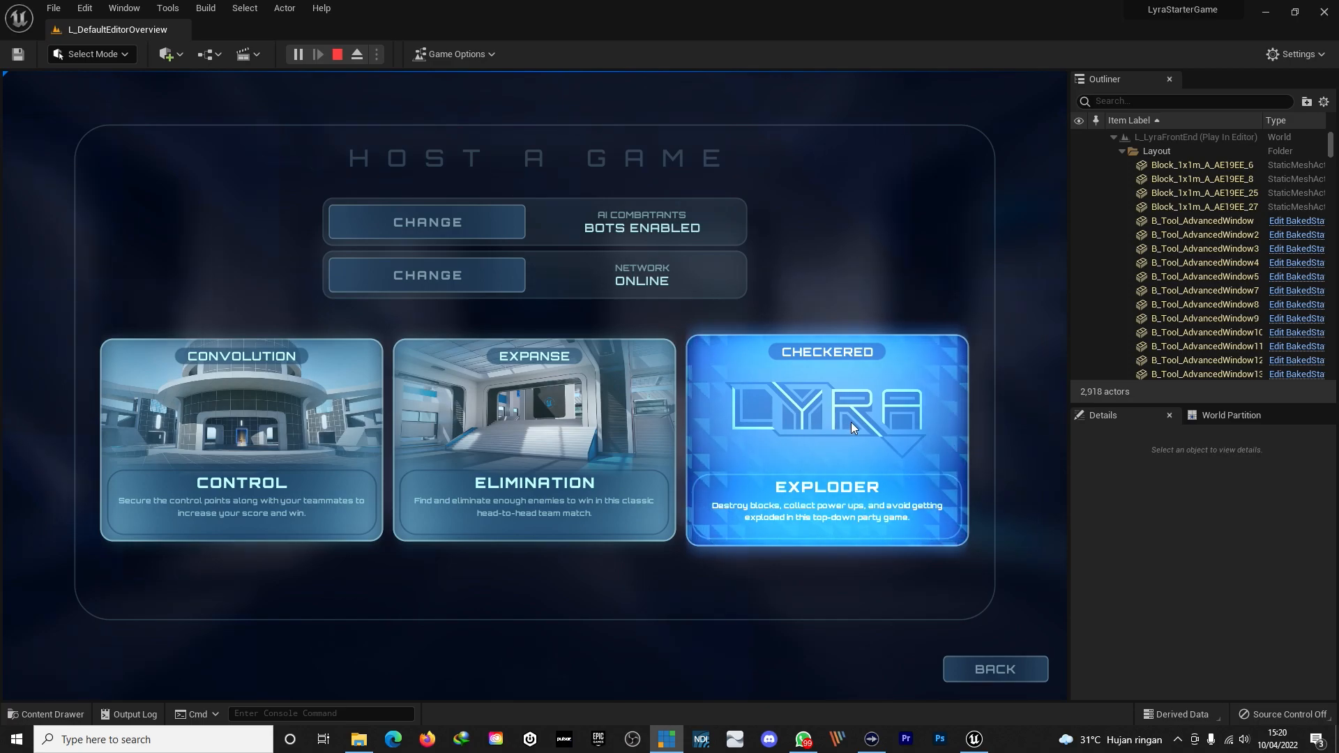
# - Host the Checkered Exploder game and steer the character along the arena's lower lane to collect the power-ups
pyautogui.click(821, 396)
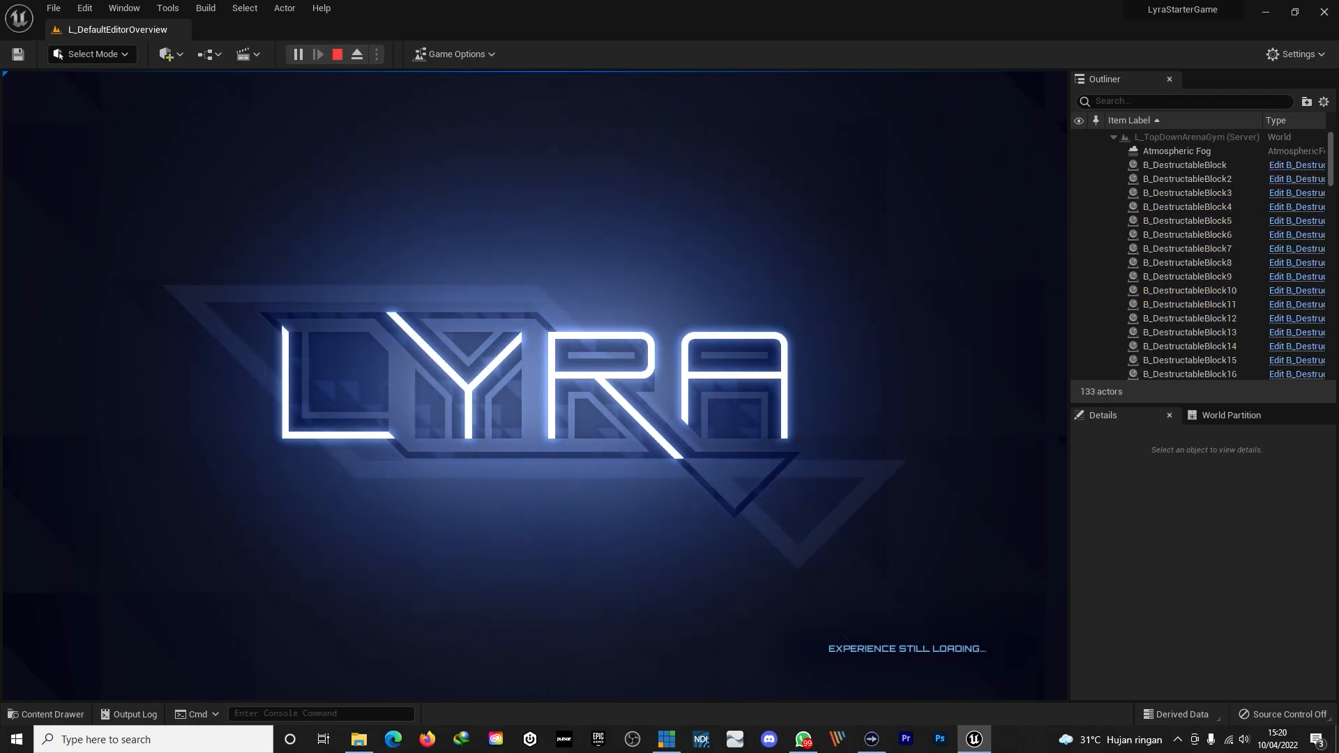
pyautogui.press('w')
pyautogui.press('a')
pyautogui.press('a')
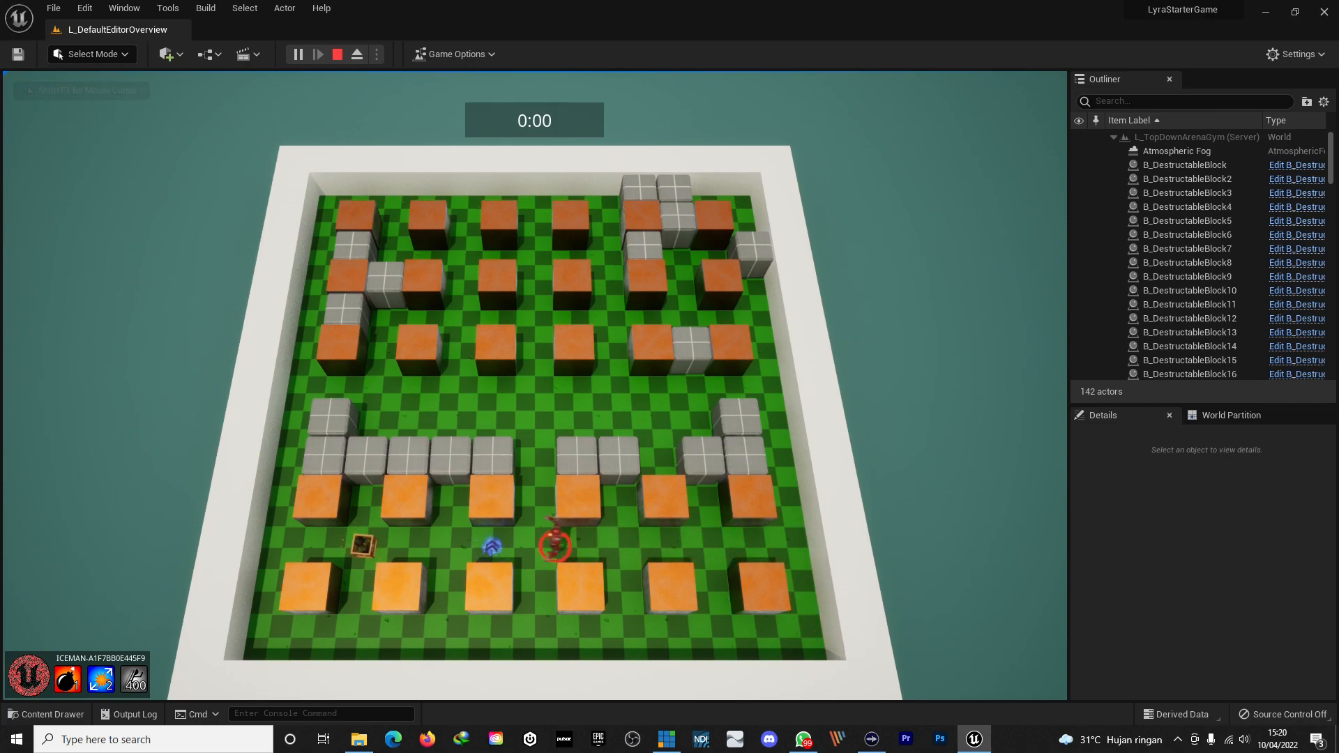
pyautogui.press('w')
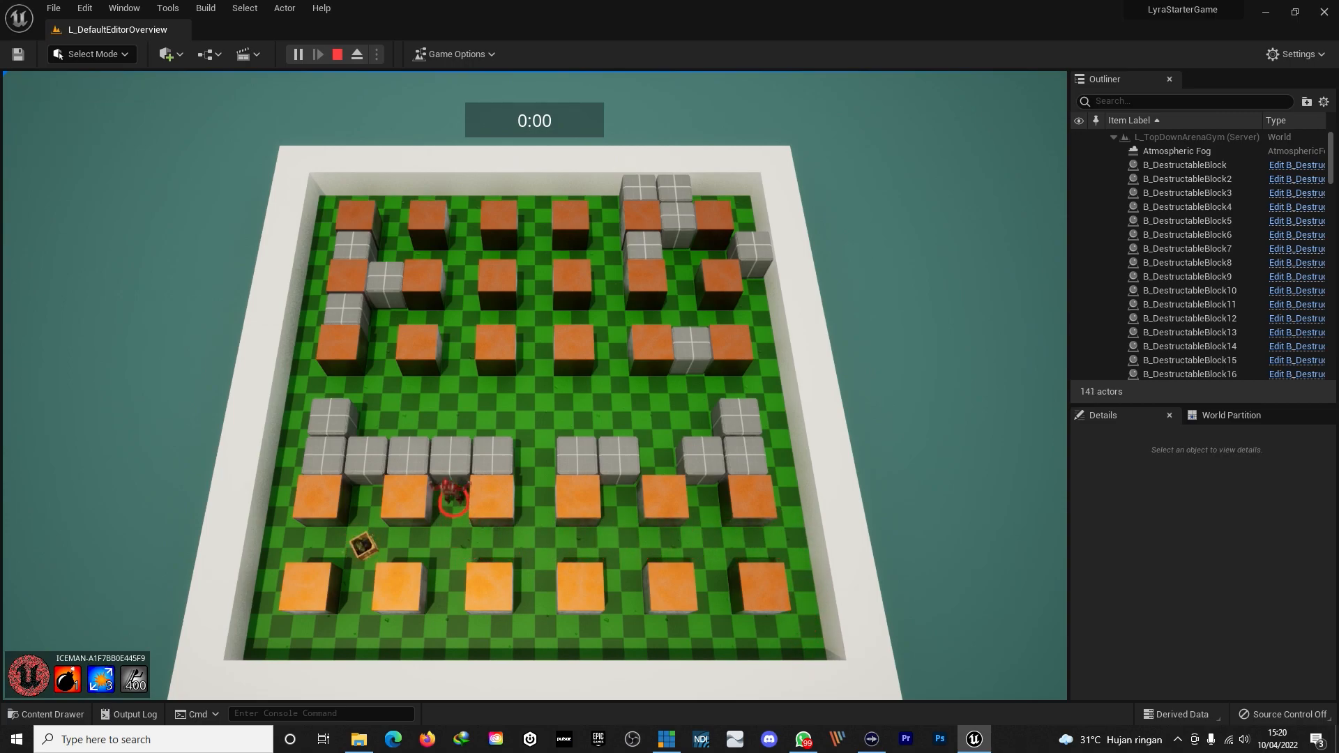
pyautogui.press('s')
pyautogui.press('a')
# - Drop a bomb beside the gray destructible blocks and steer the character around them into the arena's open middle lane
pyautogui.press('w')
pyautogui.press('space')
pyautogui.press('s')
pyautogui.press('a')
pyautogui.press('w')
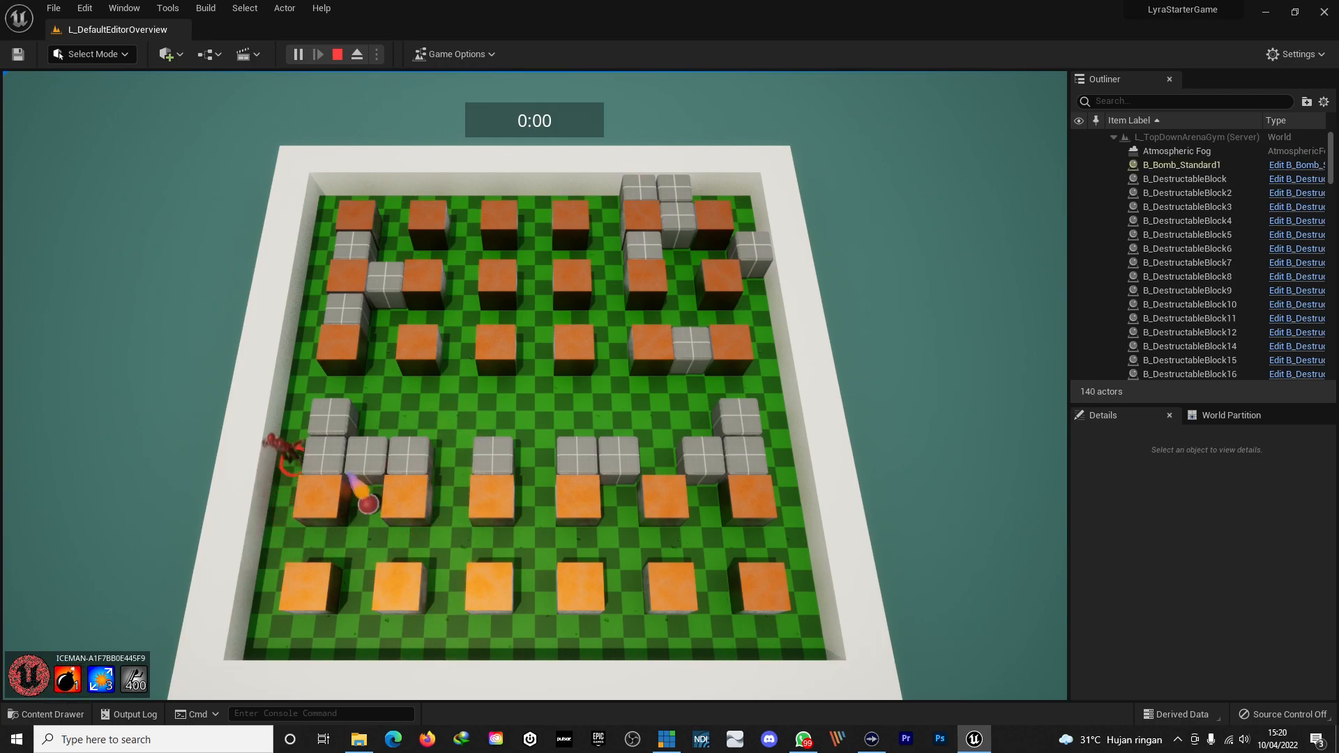
pyautogui.press('d')
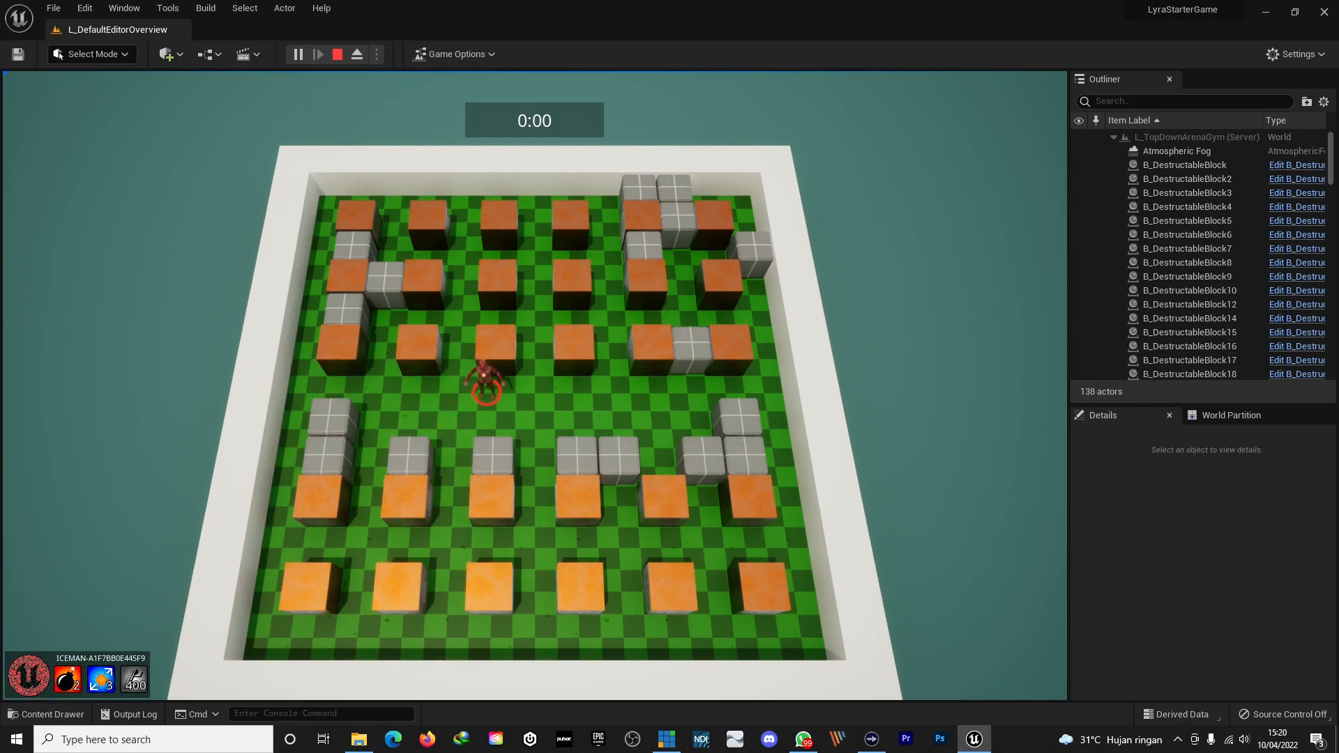
# - Drop bombs beside the gray blocks along the right half of the arena's middle lane and move the character to the right wall
pyautogui.press('s')
pyautogui.press('space')
pyautogui.press('w')
pyautogui.press('d')
pyautogui.press('space')
pyautogui.press('w')
pyautogui.press('d')
pyautogui.press('s')
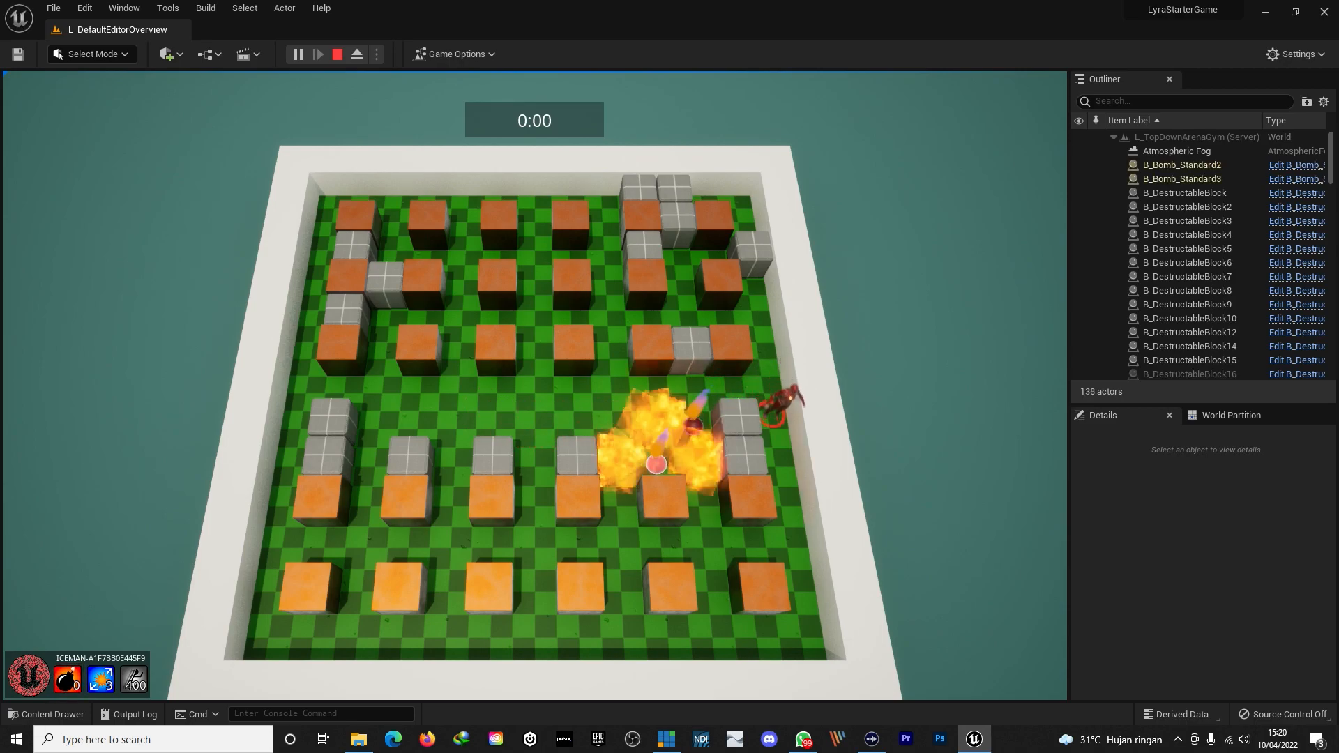
# - Drop bombs beside the arena's upper-right gray blocks and in the upper corridor crossing, retreating to the middle lane
pyautogui.press('a')
pyautogui.press('w')
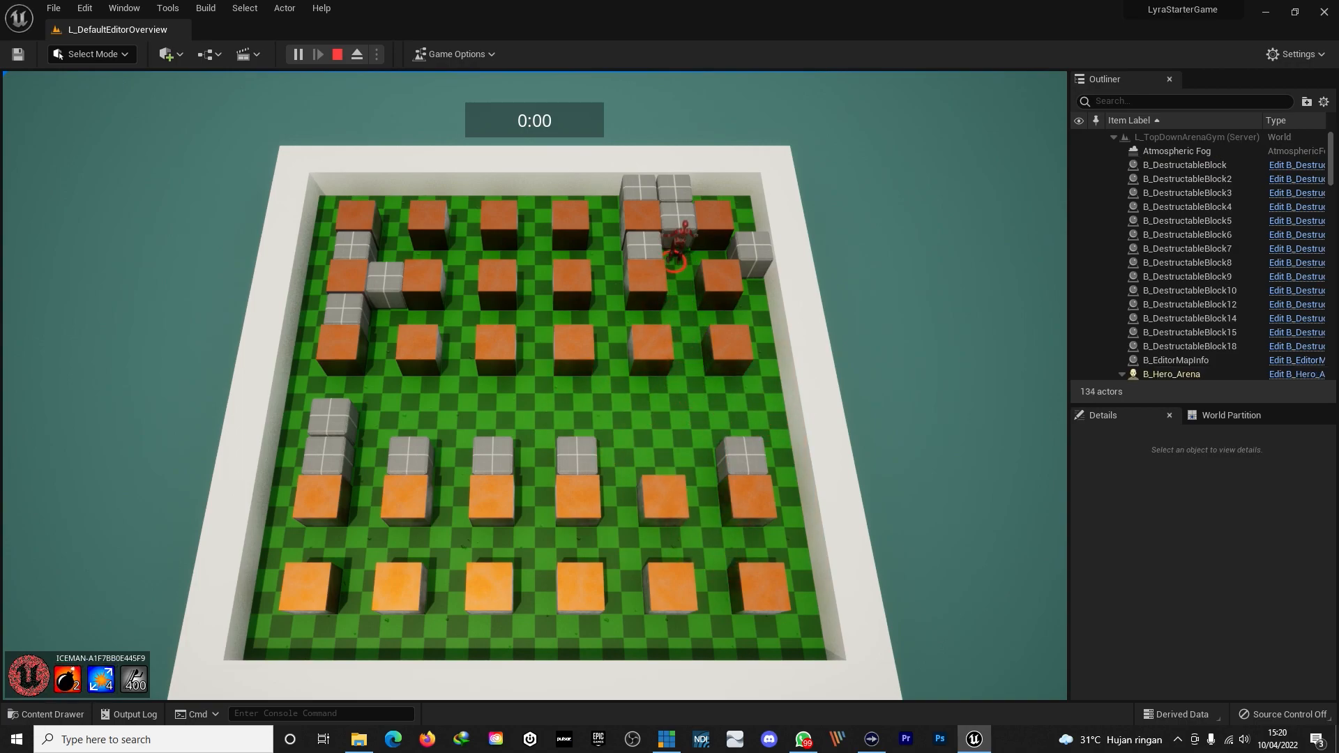
pyautogui.press('space')
pyautogui.press('s')
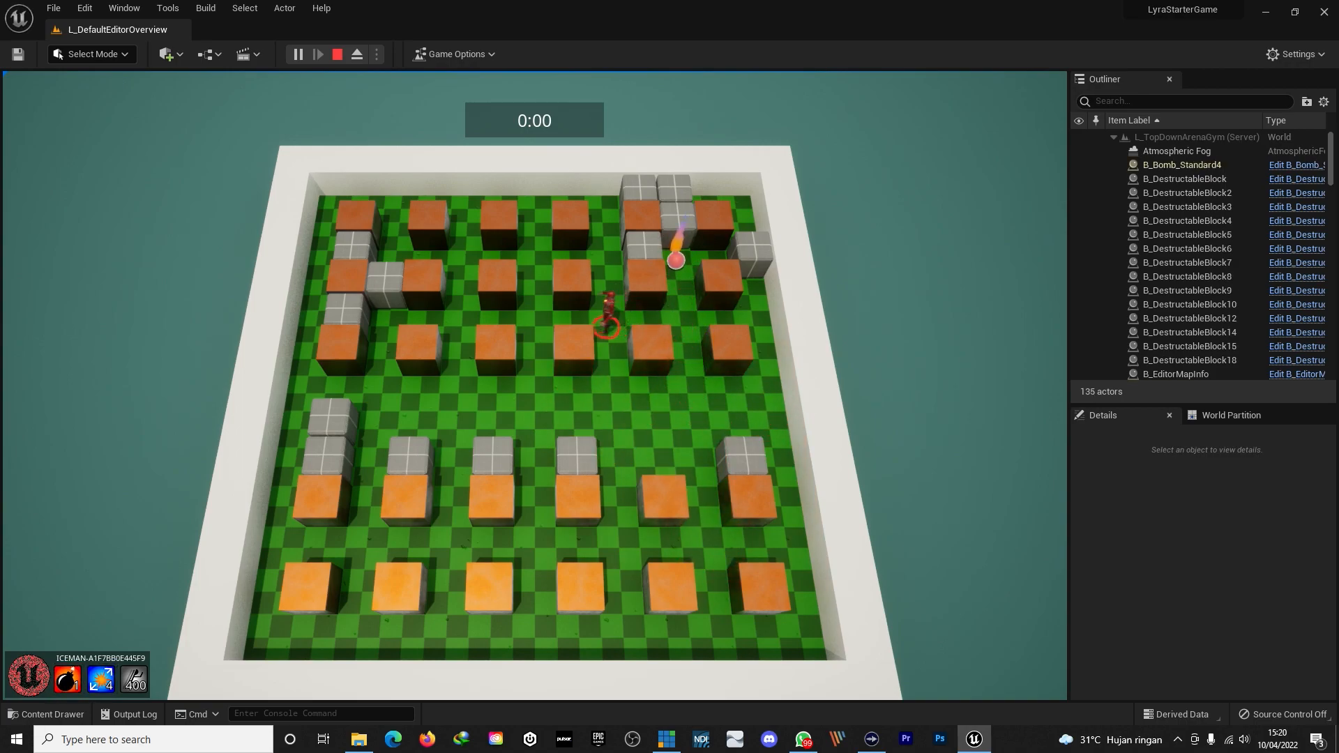
pyautogui.press('space')
pyautogui.press('s')
pyautogui.press('s')
pyautogui.press('a')
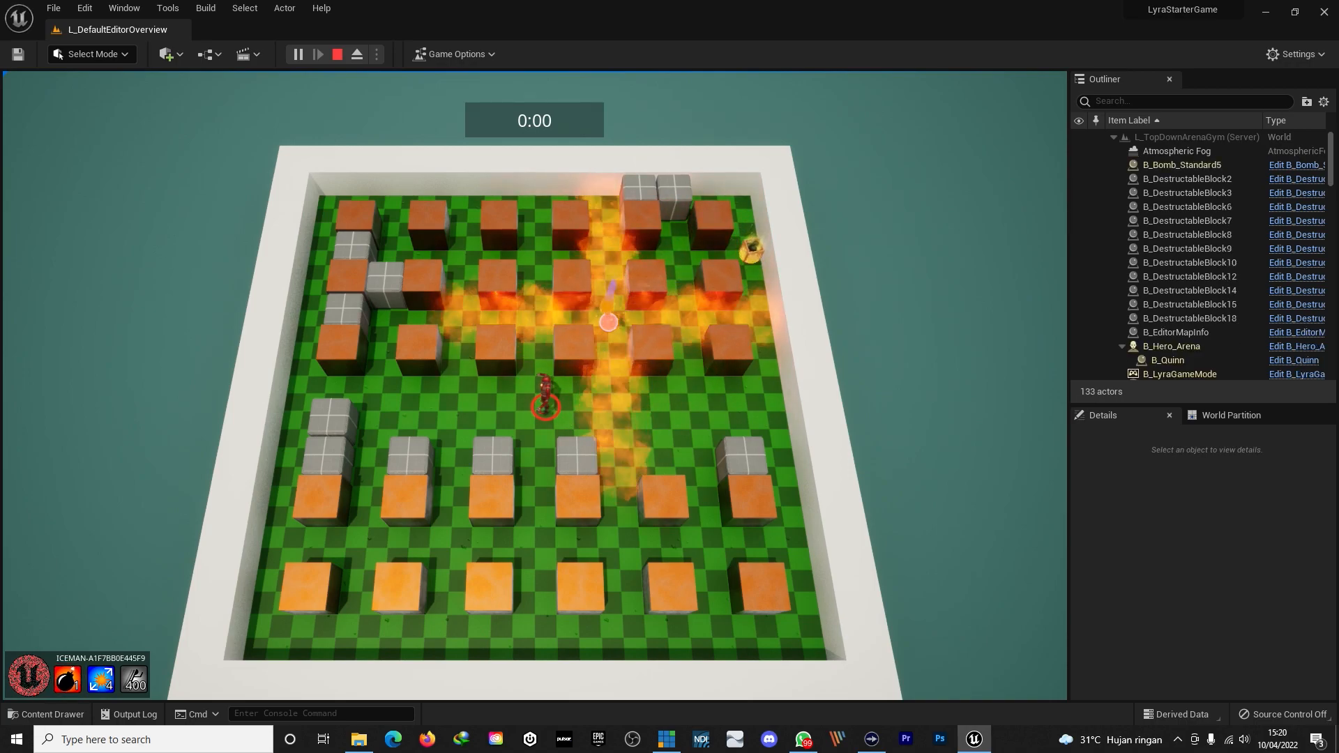
# - Drop a bomb in line with the remaining gray blocks at the arena's upper-right corner and steer the character clear
pyautogui.press('d')
pyautogui.press('w')
pyautogui.press('space')
pyautogui.press('a')
# - Drop a bomb between the two central gray blocks below the middle lane and move the character between the two leftmost ones
pyautogui.press('s')
pyautogui.press('a')
pyautogui.press('s')
pyautogui.press('space')
pyautogui.press('w')
pyautogui.press('a')
pyautogui.press('s')
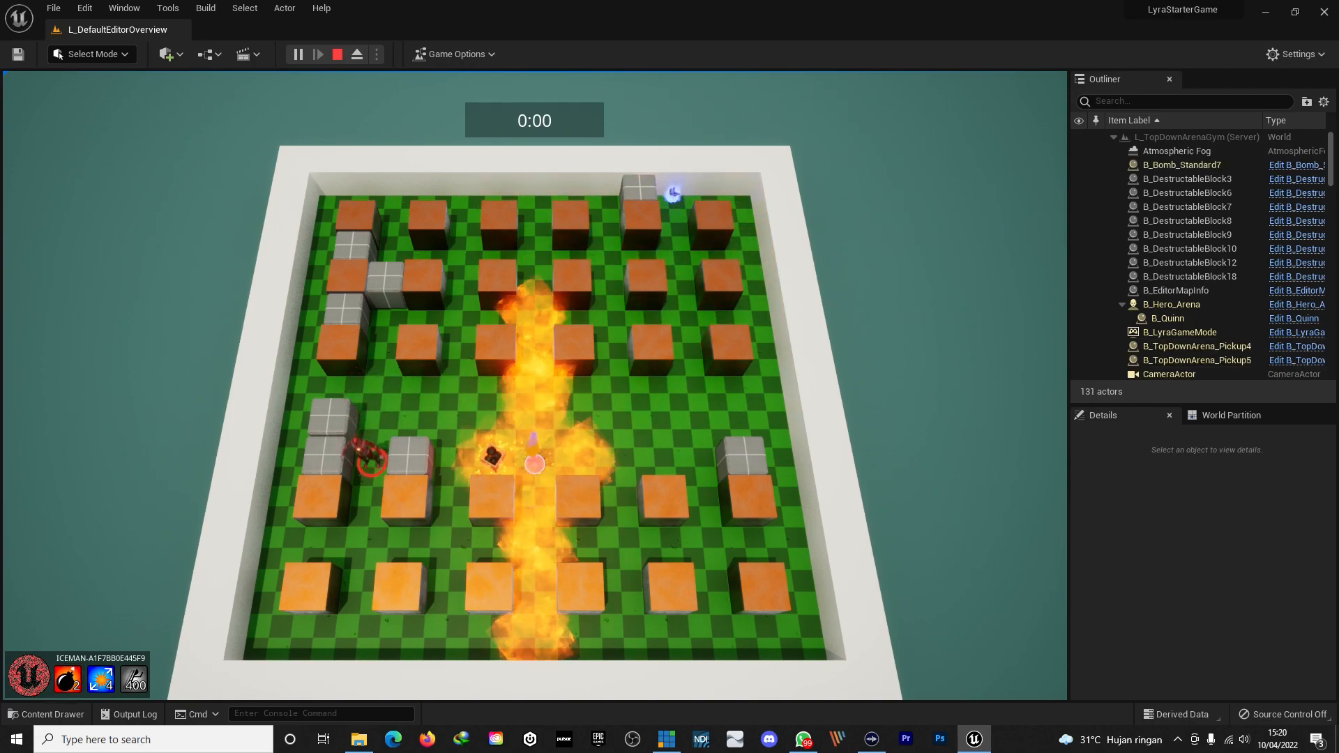
# - Drop a bomb between the two leftmost gray blocks below the middle lane and steer the character away across the arena
pyautogui.press('space')
pyautogui.press('w')
pyautogui.press('d')
pyautogui.press('s')
pyautogui.press('d')
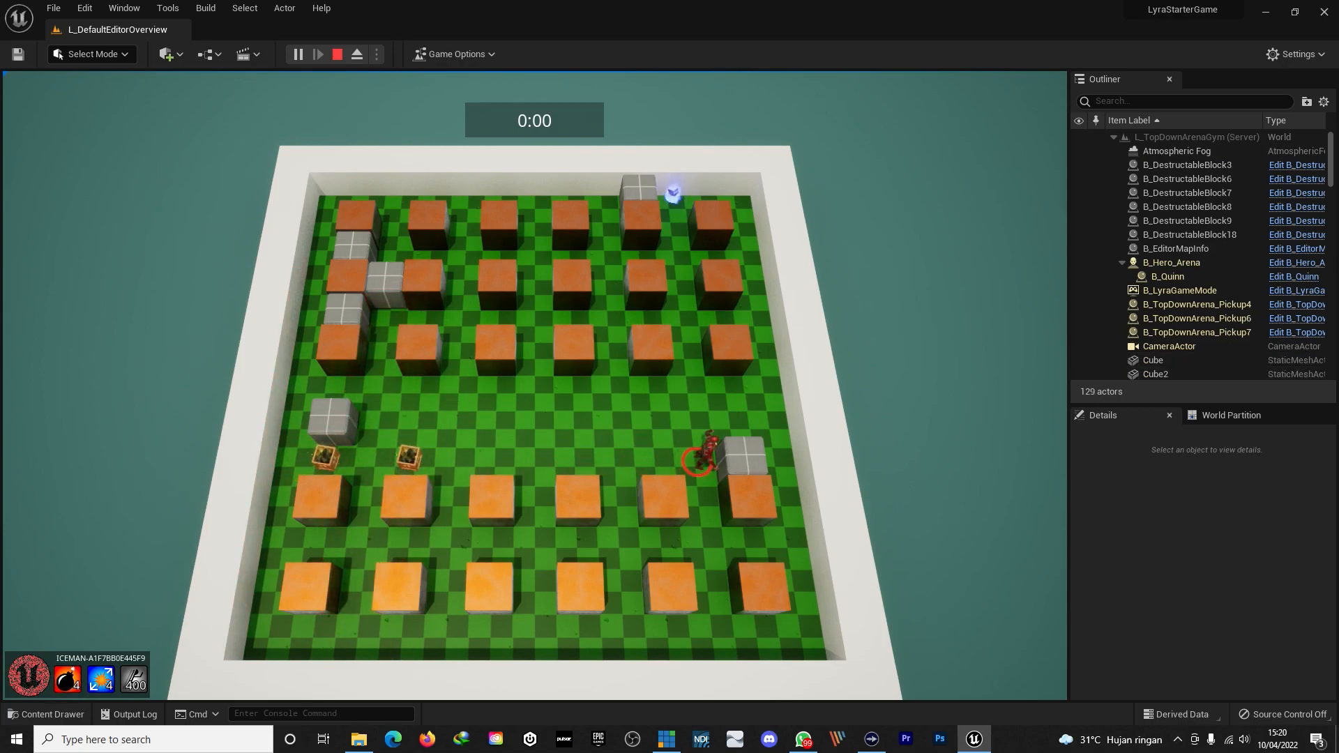
pyautogui.press('a')
pyautogui.press('a')
pyautogui.press('d')
pyautogui.press('w')
pyautogui.press('w')
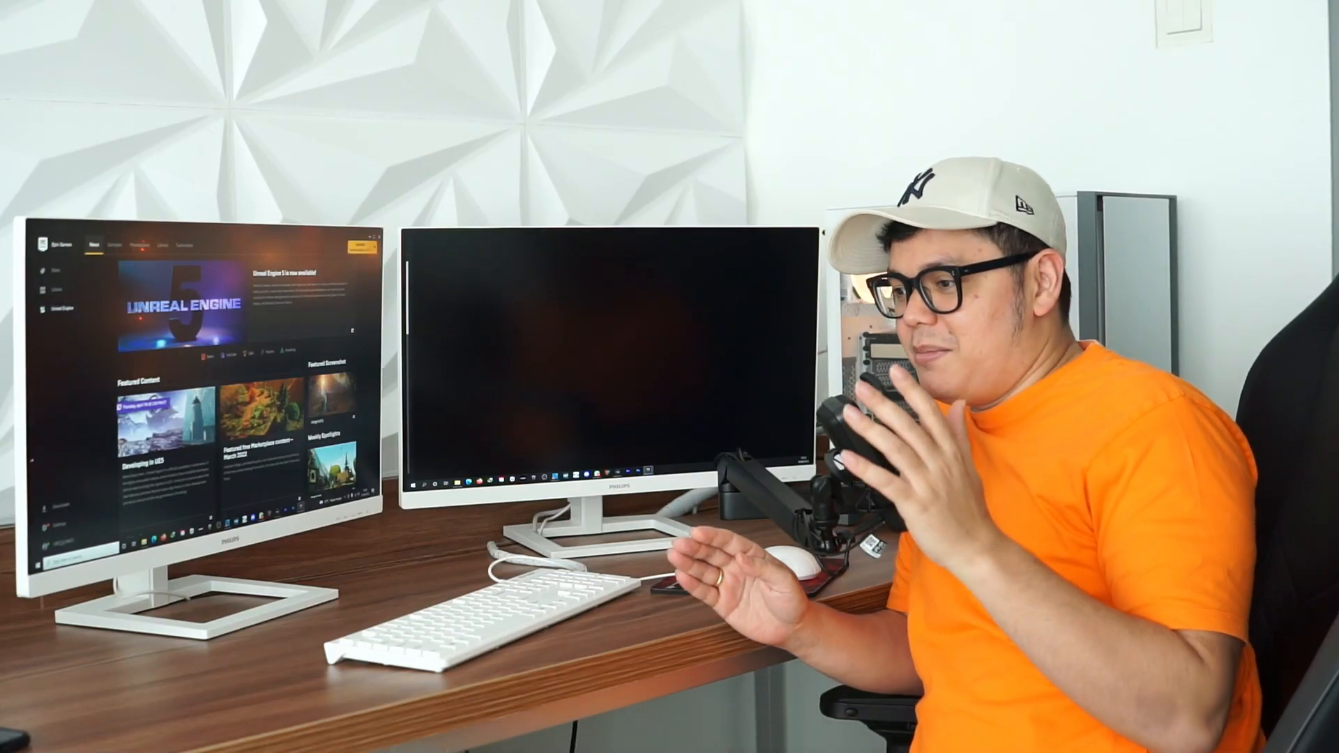